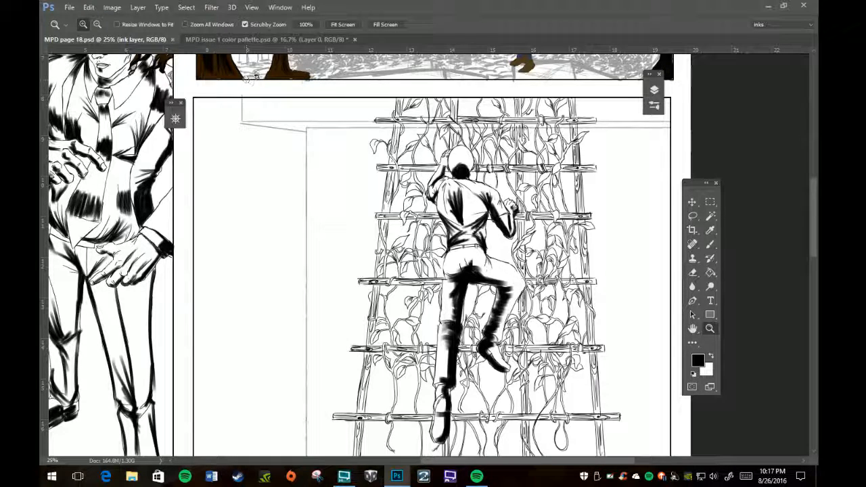
- Sample Kofi's gray shirt swatch from the color palette document as the brush color and return to MPD page 18.psd
left_click(257, 40)
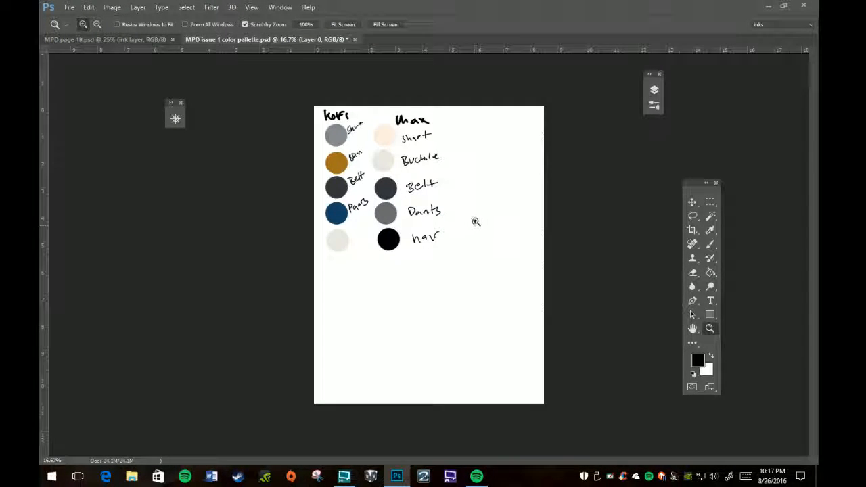
key("i")
left_click(343, 137)
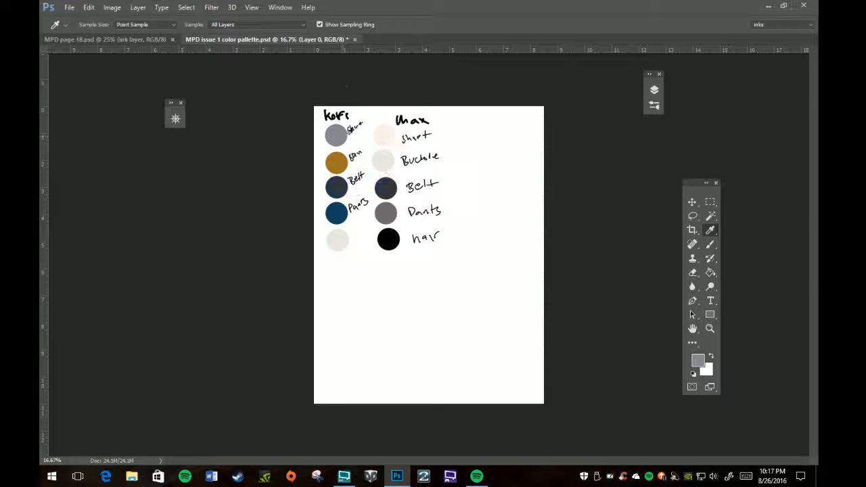
key("b")
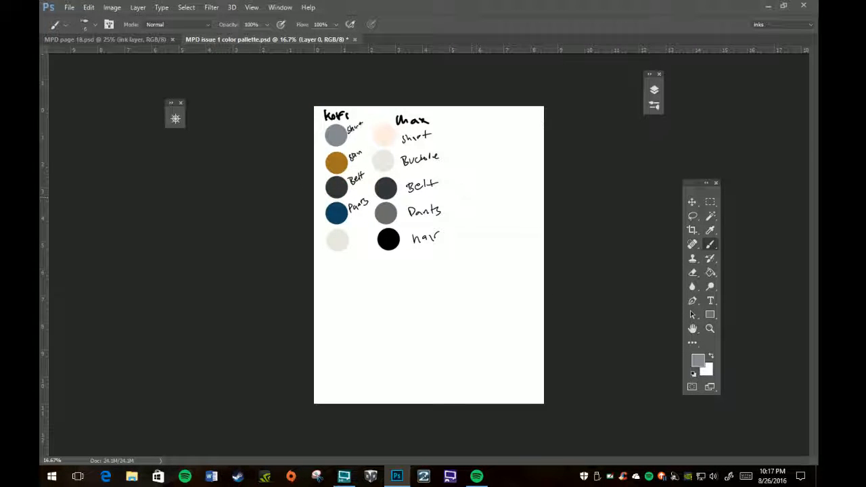
left_click(74, 40)
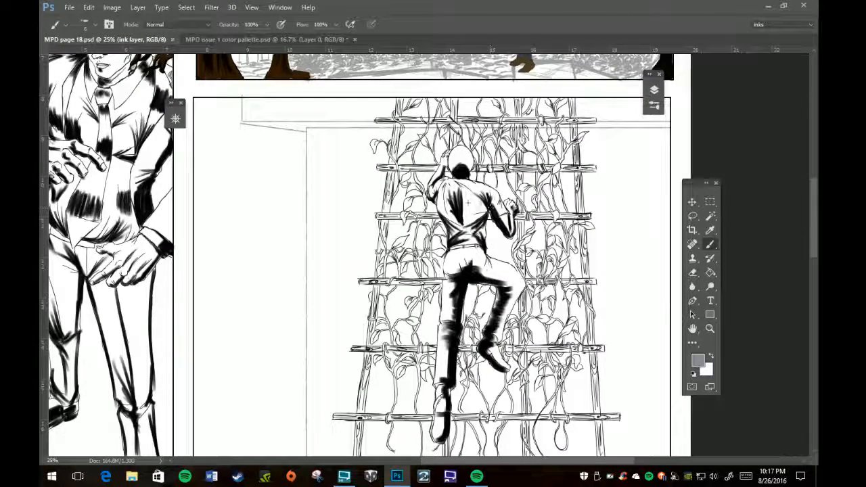
- Make the red Layer 50 near the bottom of the layer stack visible behind the artwork
left_click(654, 92)
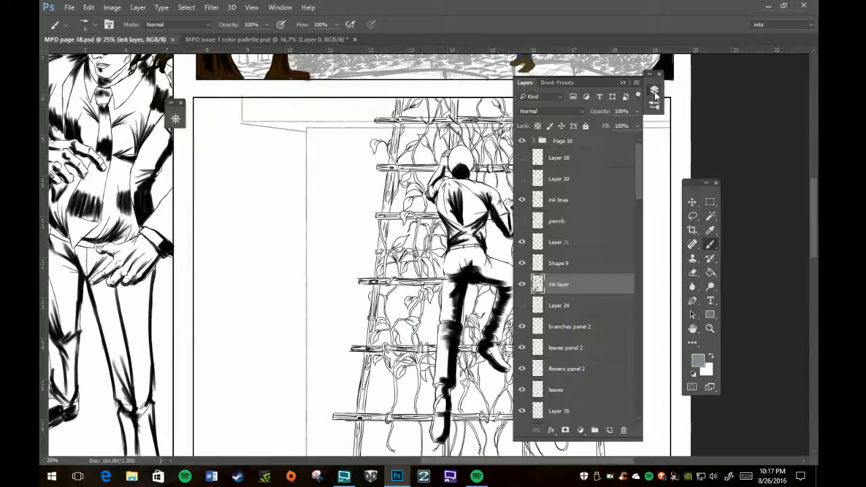
scroll(598, 271, "down", 5)
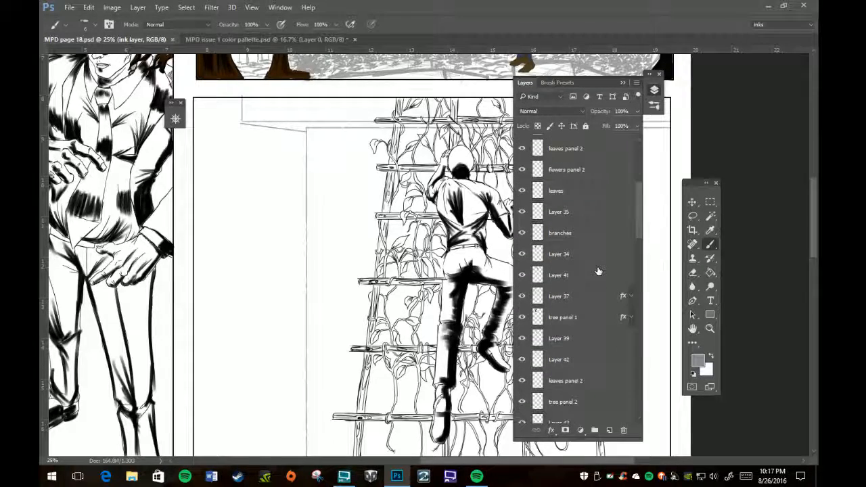
scroll(598, 271, "down", 6)
scroll(597, 269, "down", 5)
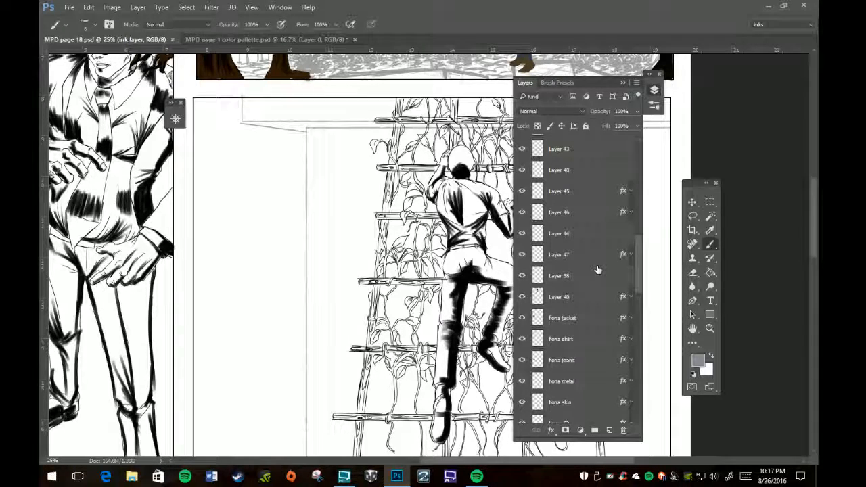
scroll(598, 270, "down", 6)
scroll(597, 270, "down", 8)
scroll(598, 270, "down", 7)
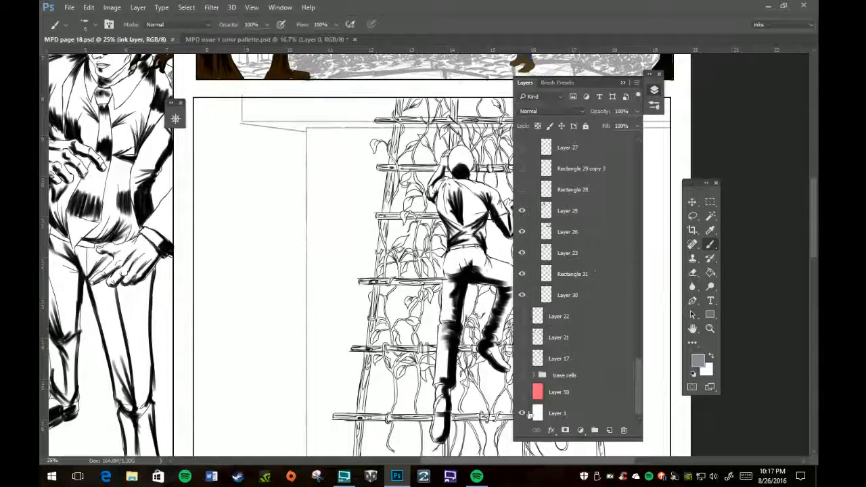
left_click(522, 392)
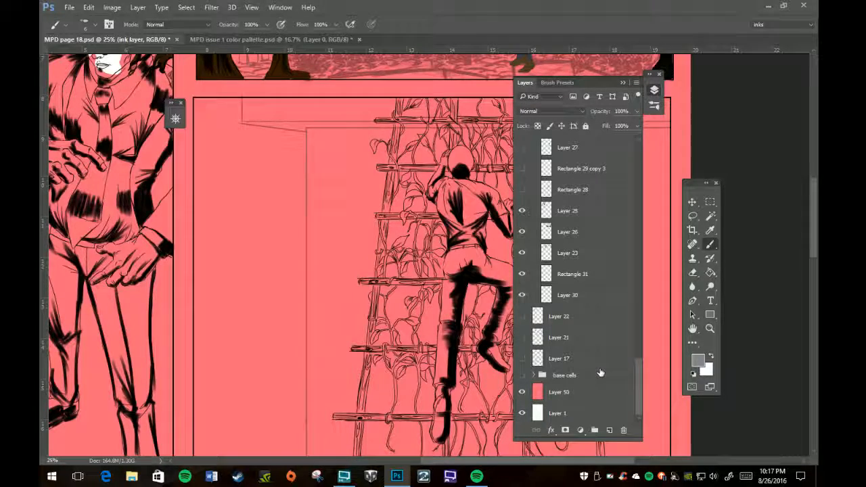
- Create a new layer and place it directly above the backgrounds group, outside the group
scroll(600, 373, "up", 5)
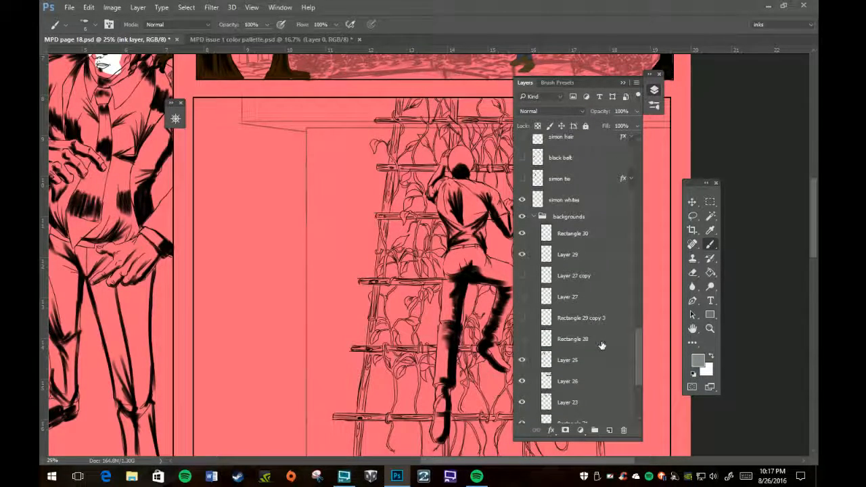
scroll(601, 346, "up", 3)
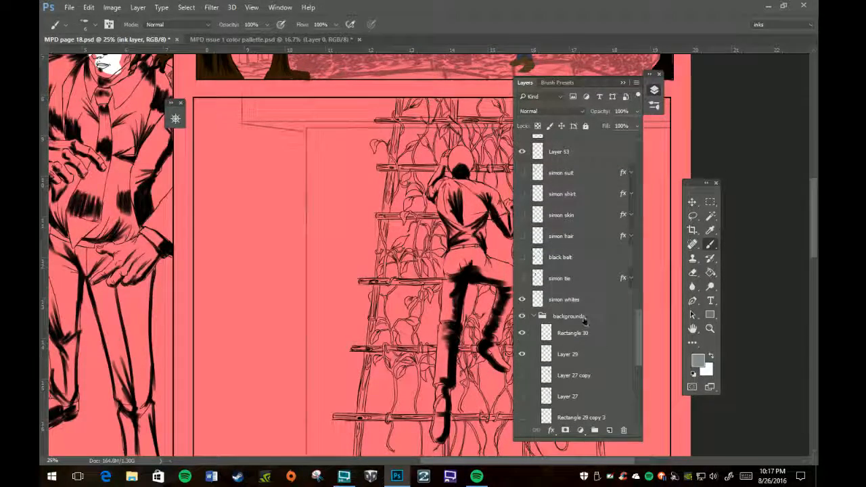
left_click(584, 318)
left_click(609, 429)
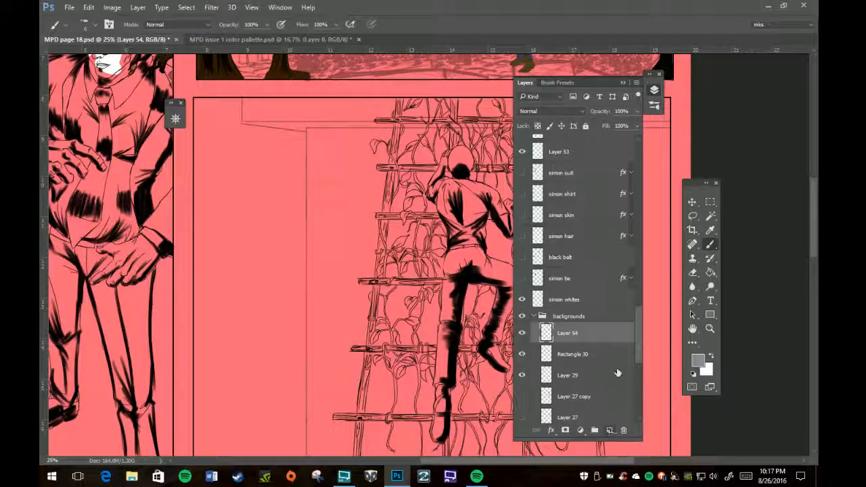
left_click_drag(590, 332, 590, 306)
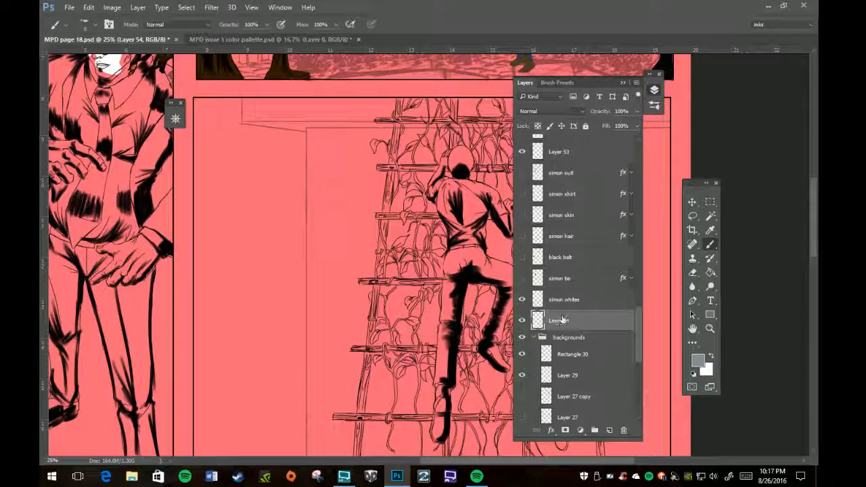
- Check the character name in the color palette document and rename the new layer to "kofi shirt"
left_click(276, 40)
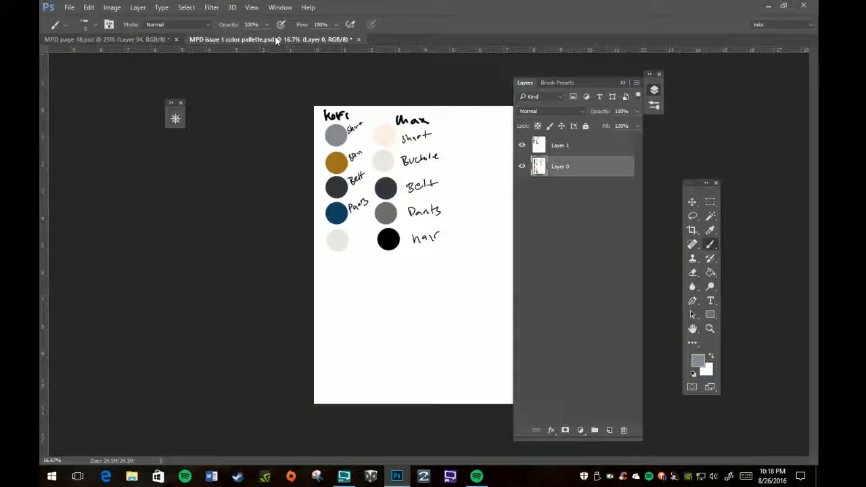
left_click(105, 39)
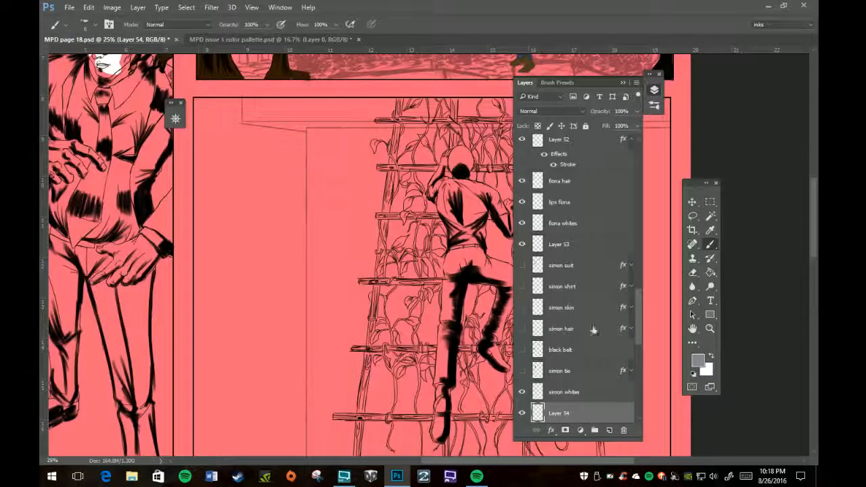
scroll(587, 369, "down", 1)
scroll(587, 369, "down", 1)
double_click(560, 388)
type("kof")
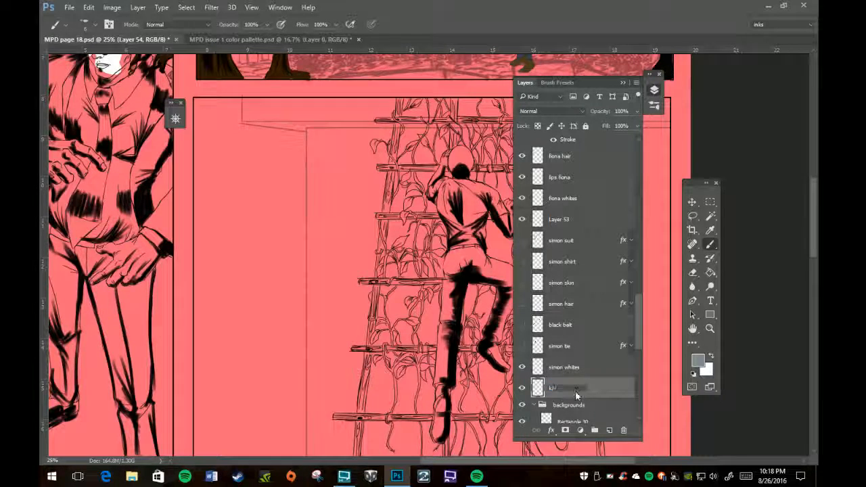
type("i shirt")
key("Return")
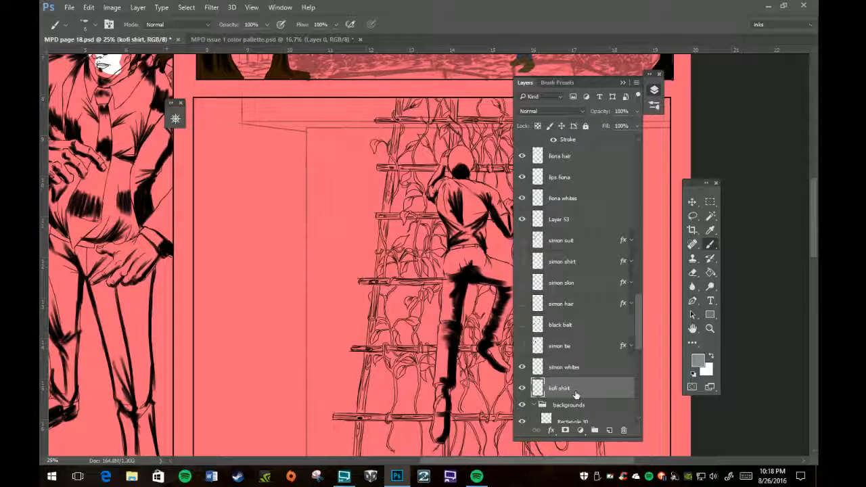
left_click(622, 82)
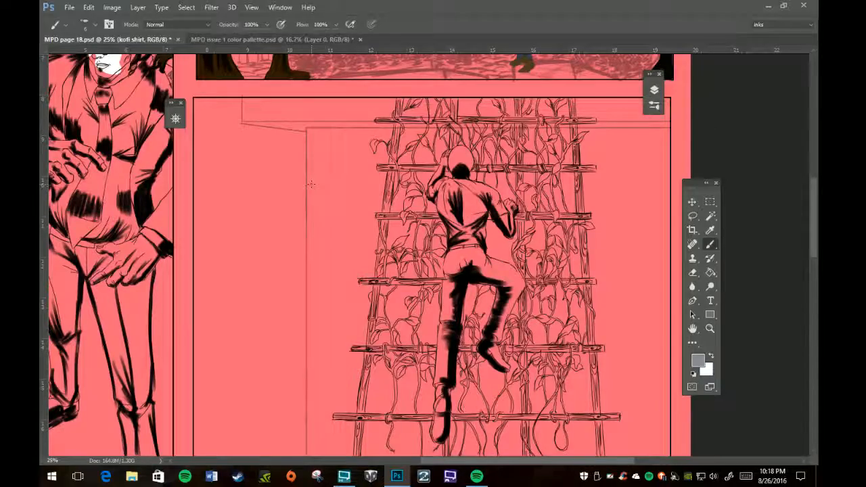
- Choose a hard round brush preset for coloring the climbing figure and set its size to 60 px
key("h")
left_click_drag(289, 174, 421, 325)
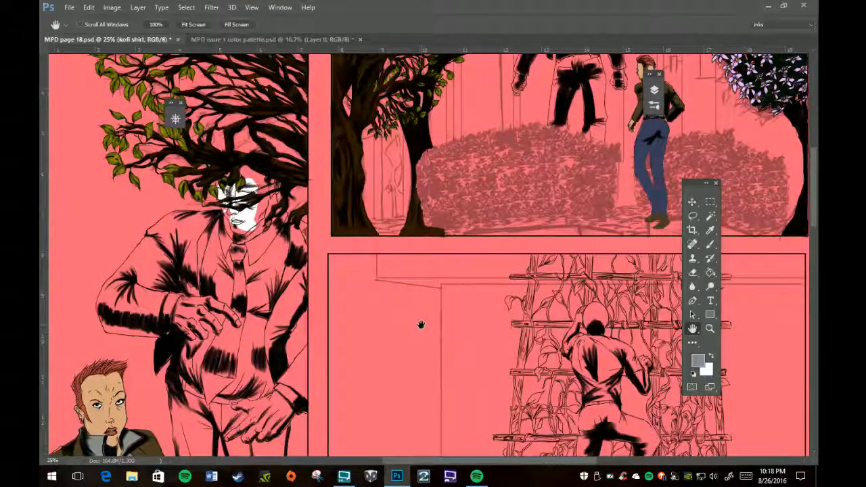
left_click_drag(420, 325, 338, 225)
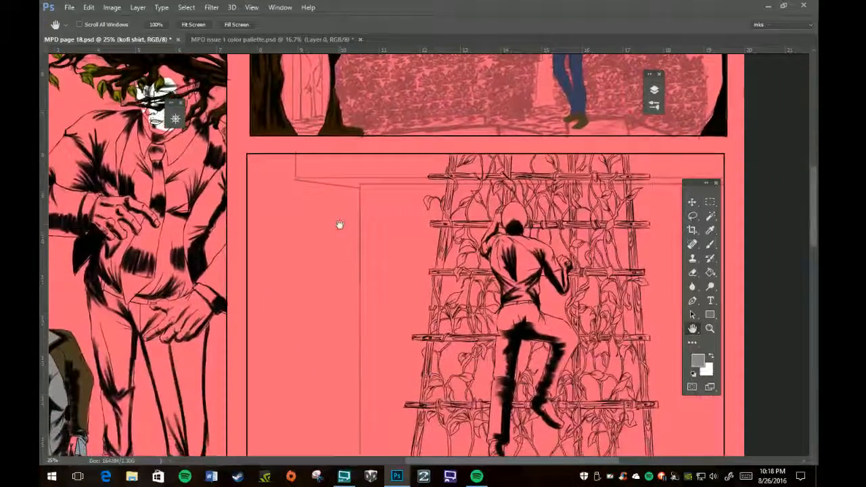
left_click_drag(400, 290, 321, 194)
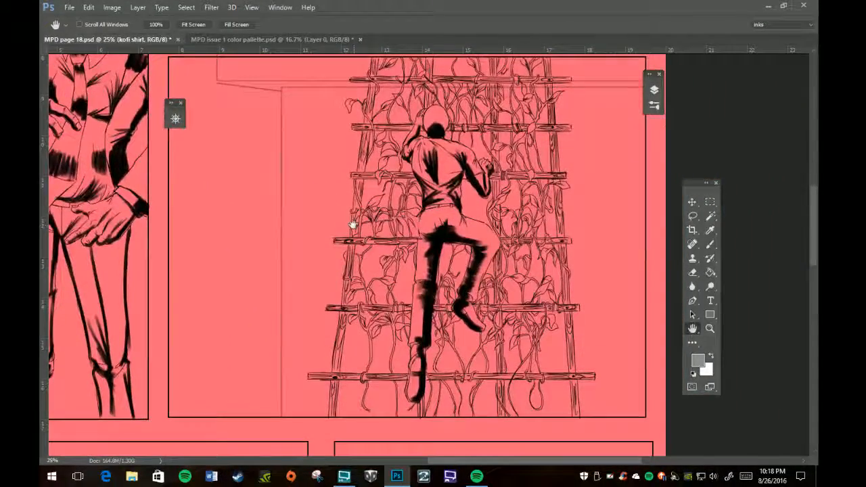
key("b")
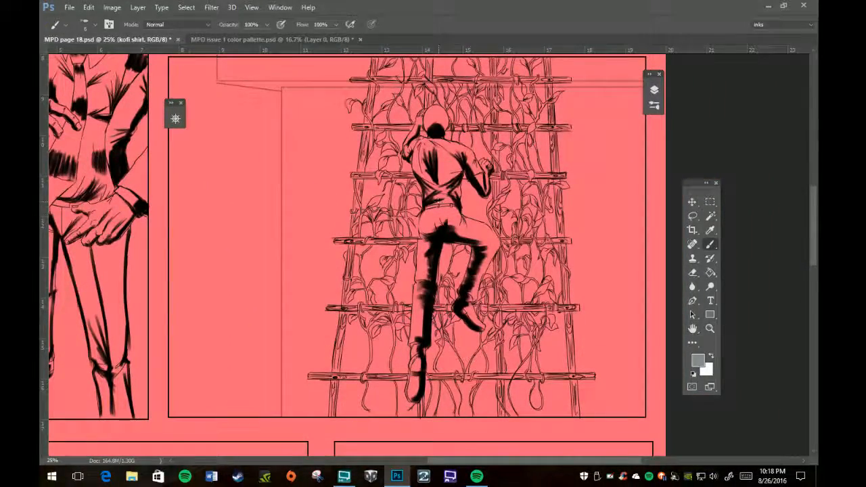
scroll(433, 114, "up", 1)
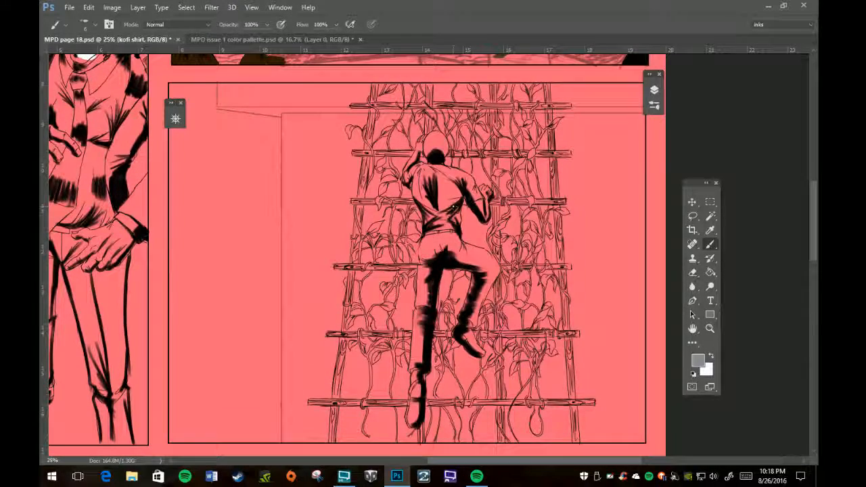
left_click(654, 105)
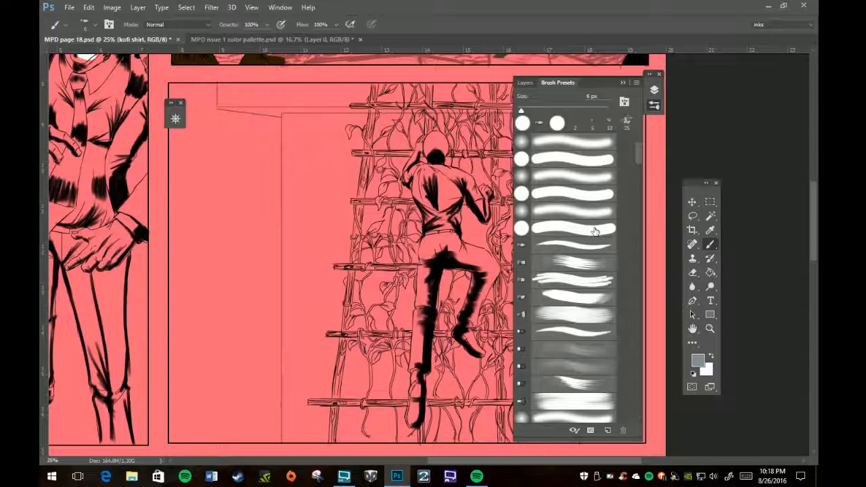
left_click(565, 161)
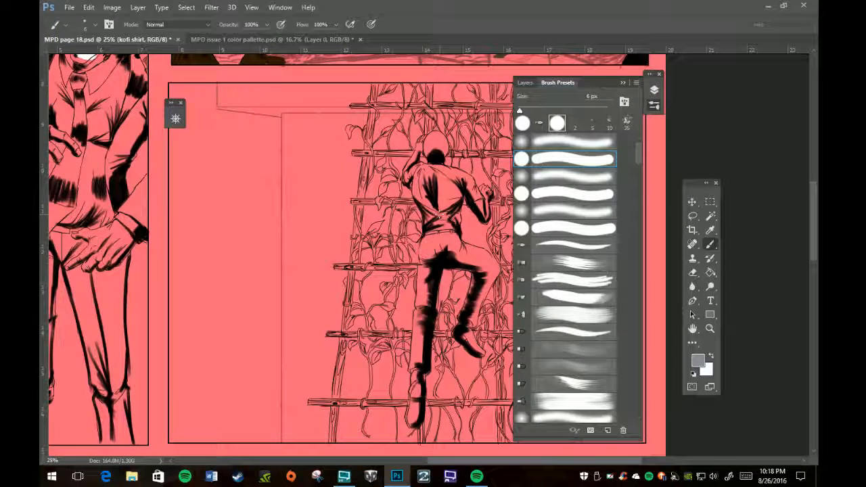
key("bracketright")
key("bracketright")
key("bracketright")
key("bracketright")
key("bracketright")
key("bracketright")
key("bracketright")
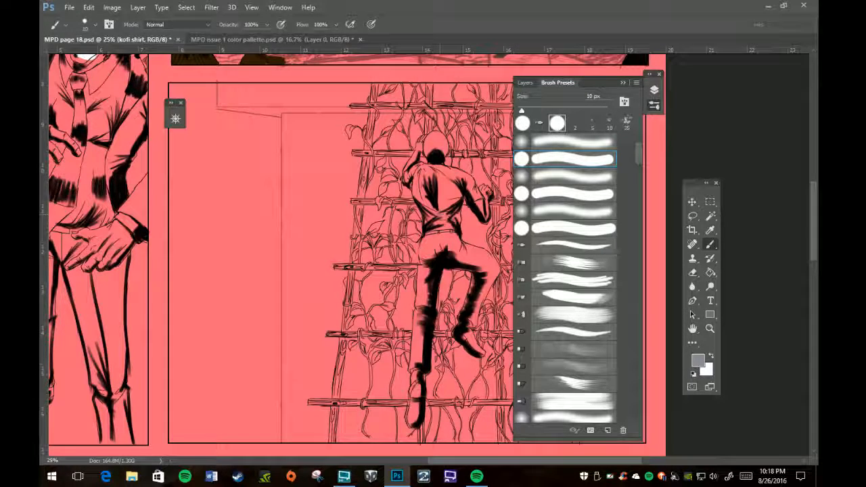
key("bracketright")
key("bracketright")
key("bracketright")
key("bracketright")
key("bracketright")
key("bracketright")
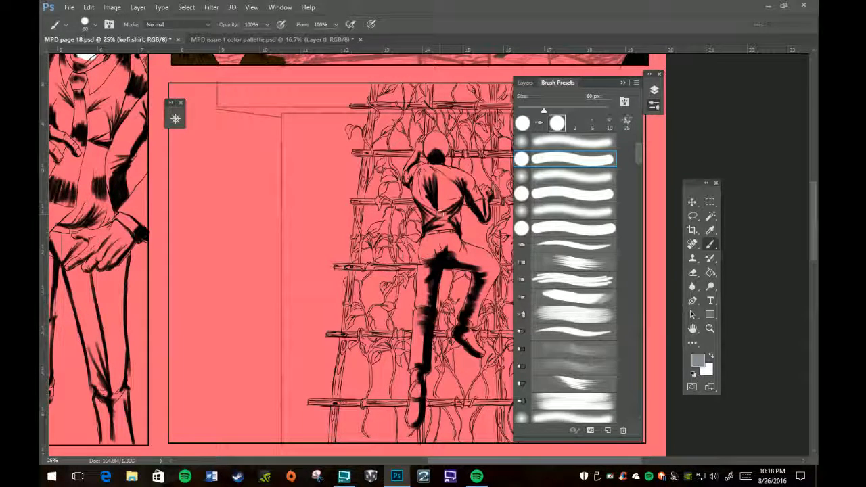
- Paint the back and left sleeve of the climbing figure's shirt gray with the 60 px brush
key("z")
left_click(450, 198)
left_click(449, 198)
left_click_drag(589, 82, 669, 77)
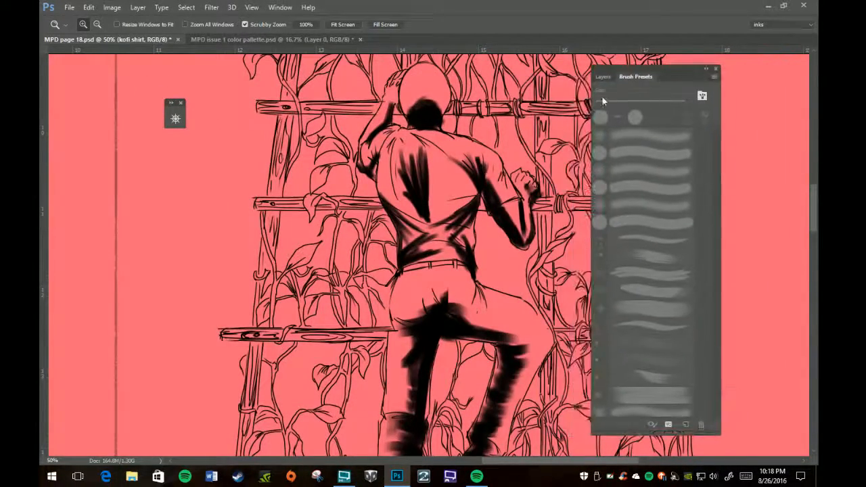
left_click(444, 210)
key("b")
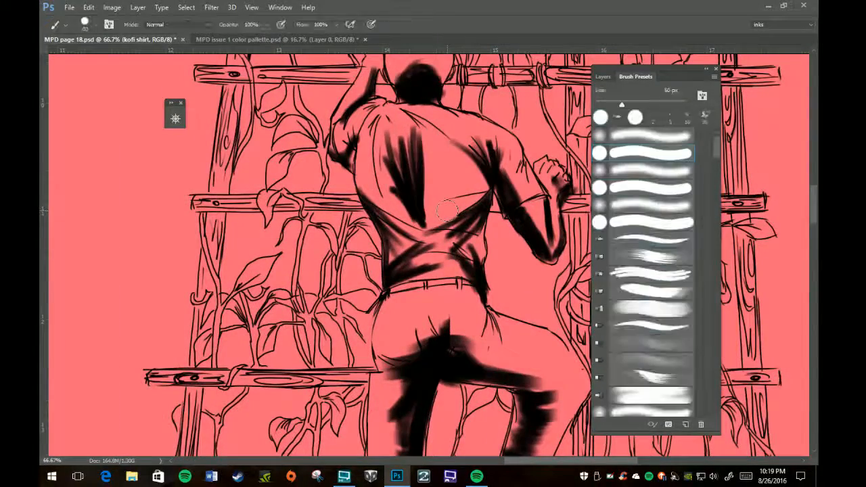
mouse_move(372, 144)
left_mouse_down()
mouse_move(369, 194)
mouse_move(397, 251)
mouse_move(391, 168)
mouse_move(371, 157)
left_mouse_up()
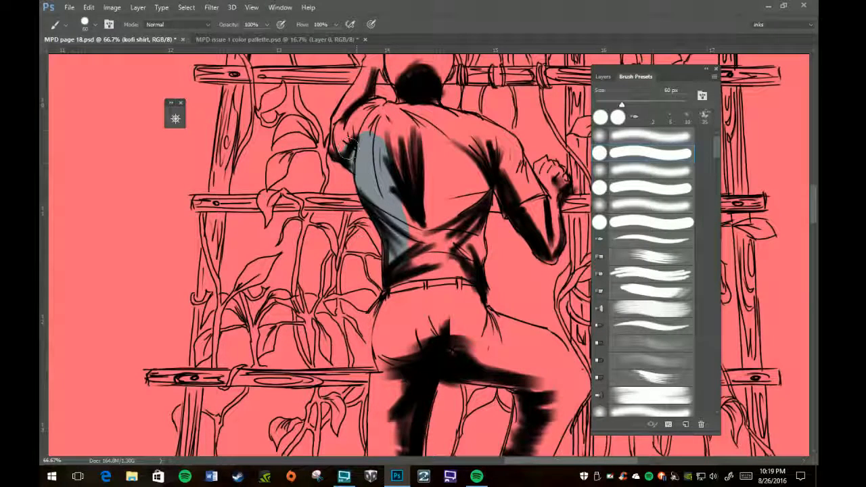
mouse_move(347, 144)
left_mouse_down()
mouse_move(339, 135)
mouse_move(375, 106)
mouse_move(365, 107)
left_mouse_up()
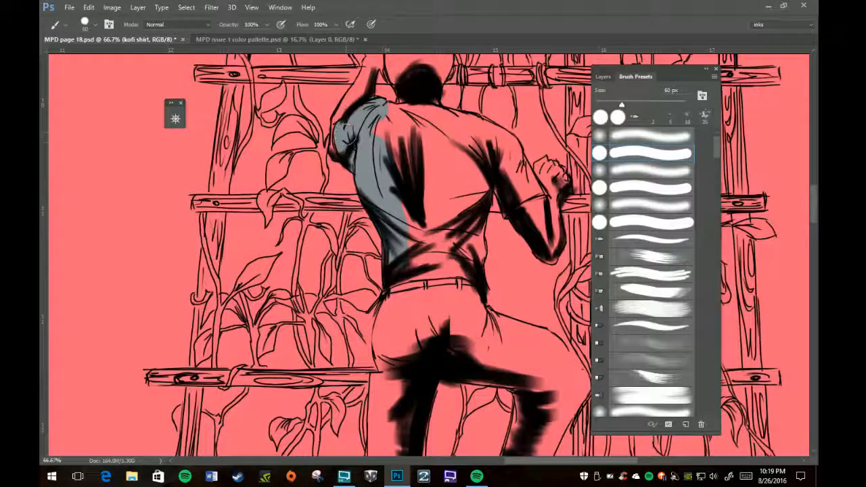
mouse_move(350, 145)
left_mouse_down()
mouse_move(384, 132)
mouse_move(395, 113)
mouse_move(382, 120)
mouse_move(386, 108)
mouse_move(379, 132)
mouse_move(399, 111)
mouse_move(428, 115)
mouse_move(472, 124)
mouse_move(500, 142)
mouse_move(498, 152)
mouse_move(510, 153)
mouse_move(506, 165)
mouse_move(472, 154)
mouse_move(446, 168)
mouse_move(428, 132)
mouse_move(394, 159)
mouse_move(408, 202)
mouse_move(456, 177)
mouse_move(485, 185)
mouse_move(476, 230)
mouse_move(402, 268)
mouse_move(471, 268)
left_mouse_up()
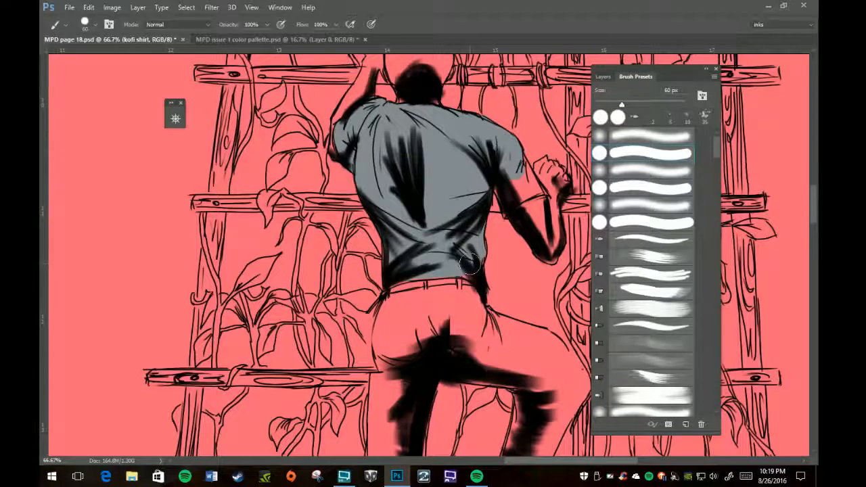
- Reduce the brush to 30 px and paint the figure's right sleeve gray down to its hem
key("bracketleft")
key("bracketleft")
key("bracketleft")
mouse_move(501, 179)
left_mouse_down()
mouse_move(503, 194)
mouse_move(519, 167)
mouse_move(538, 188)
mouse_move(529, 189)
left_mouse_up()
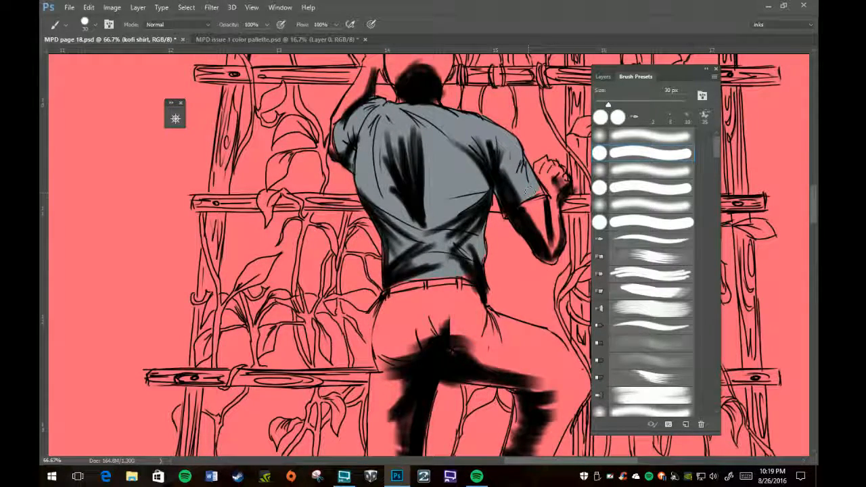
- Reduce the brush to 10 px and fill the small gaps left in the gray at the climbing figure's right sleeve hem
key("bracketleft")
key("bracketleft")
key("bracketleft")
key("bracketleft")
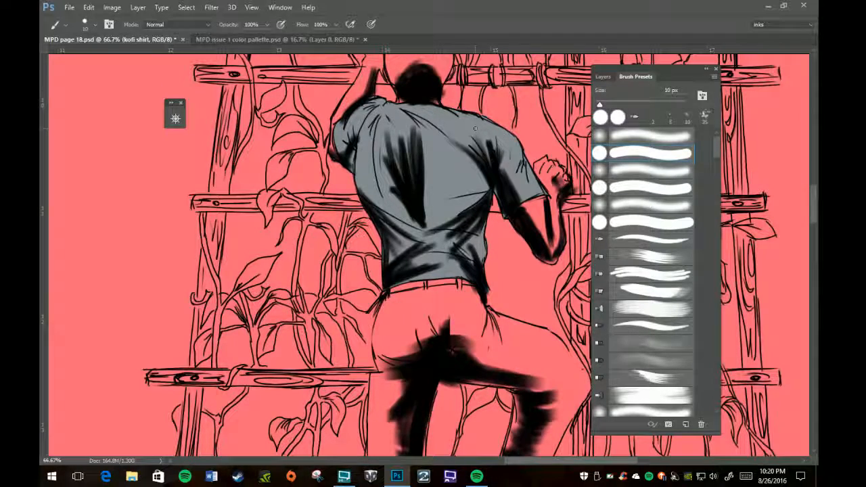
- Reduce the Eraser to 45 px for cleaning up the shirt edges and return to the Brush tool
key("e")
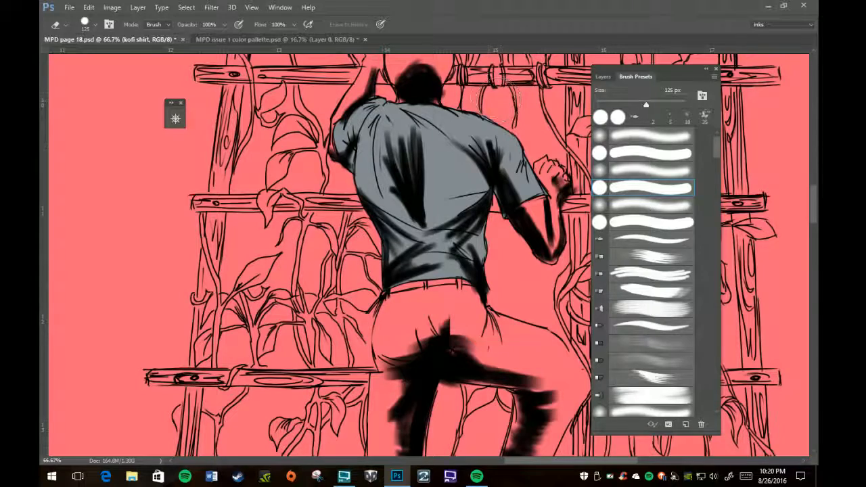
key("bracketleft")
key("bracketleft")
key("bracketleft")
key("bracketleft")
key("bracketleft")
key("bracketleft")
key("bracketleft")
key("bracketleft")
key("bracketleft")
key("bracketleft")
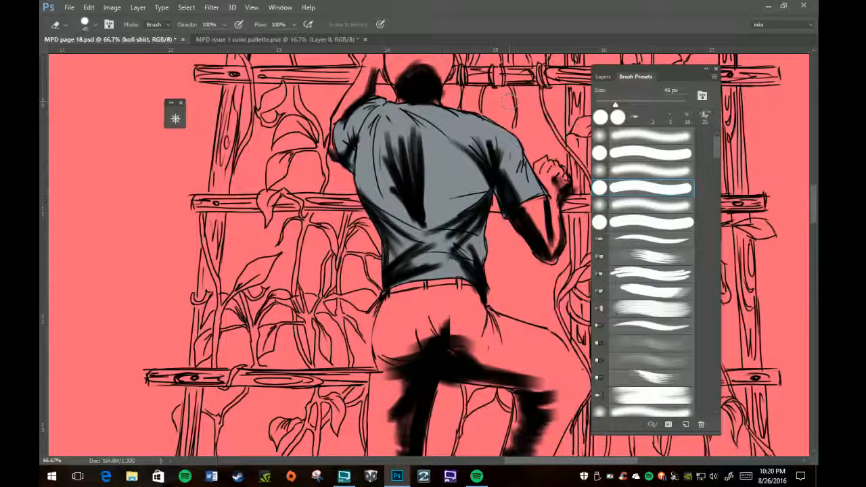
key("b")
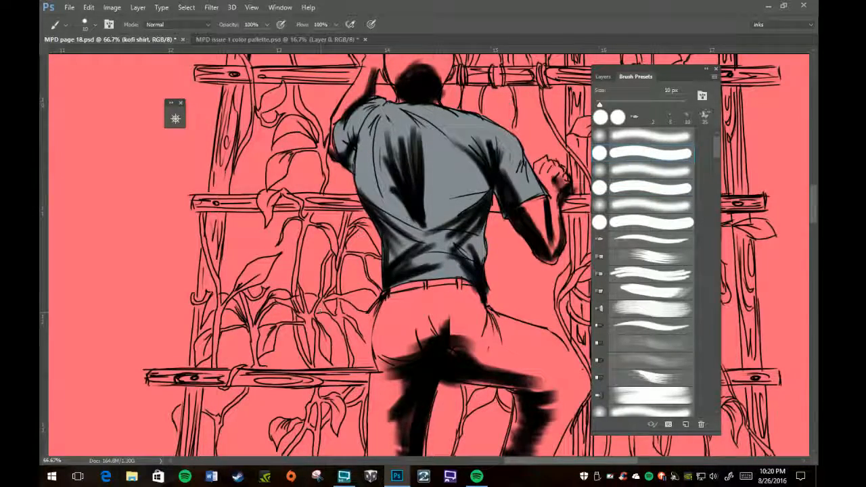
- Bring the lower-left panel with the bald man into view at 25% zoom, keeping the page overview open beside the figure
scroll(429, 260, "down", 3)
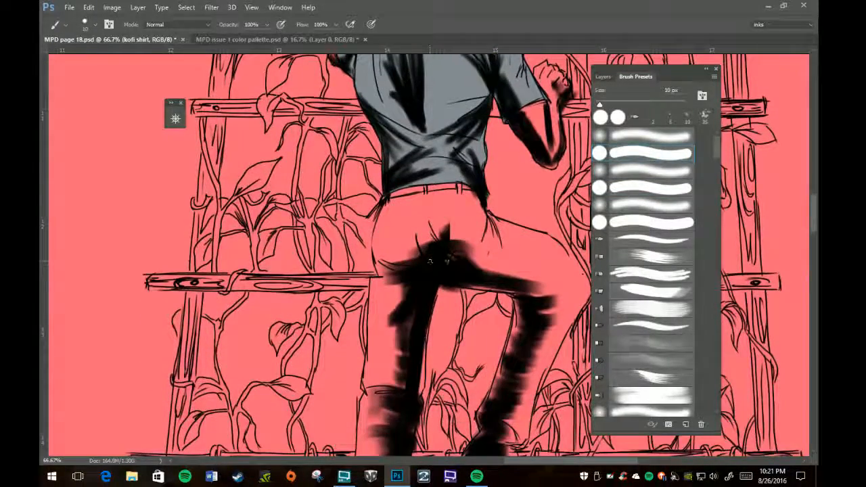
scroll(429, 260, "down", 8)
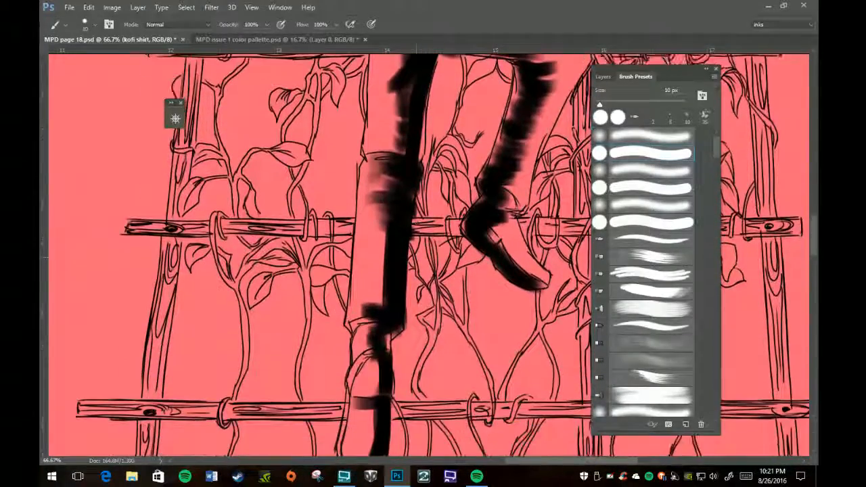
scroll(429, 260, "down", 3)
key("h")
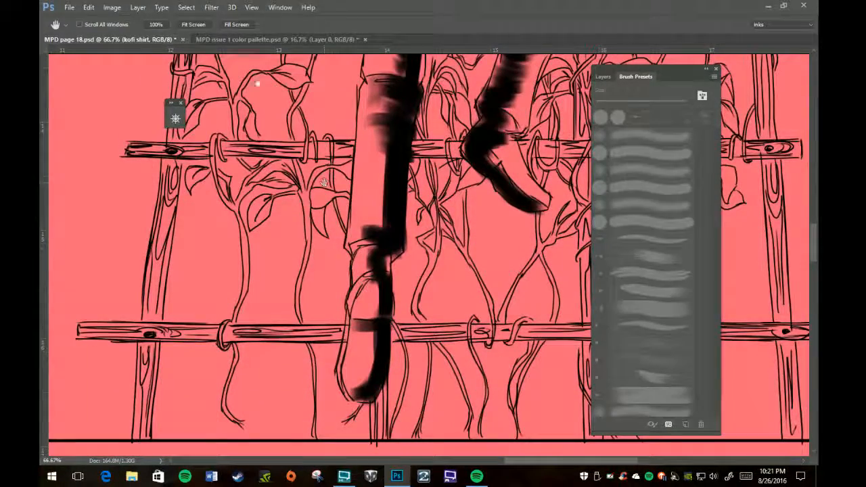
left_click(175, 119)
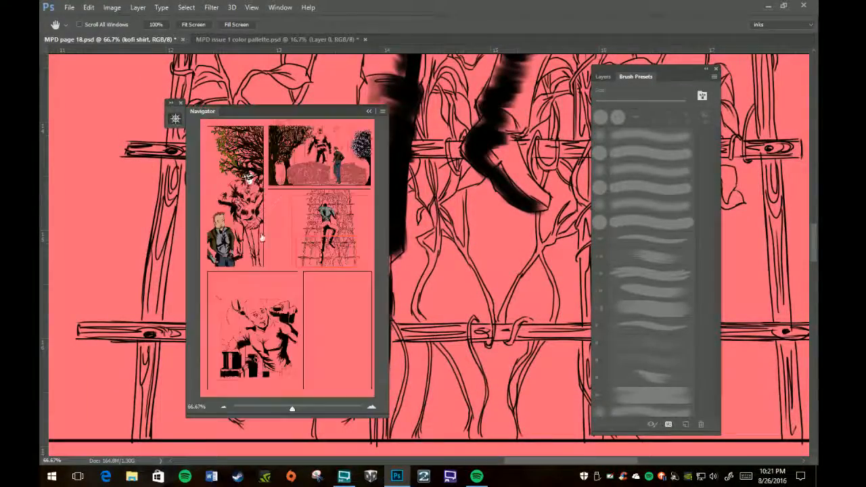
left_click(260, 332)
mouse_move(263, 330)
left_mouse_down()
mouse_move(275, 333)
mouse_move(271, 339)
left_mouse_up()
left_click(224, 407)
left_click(224, 407)
left_click(224, 408)
left_click_drag(290, 113, 168, 103)
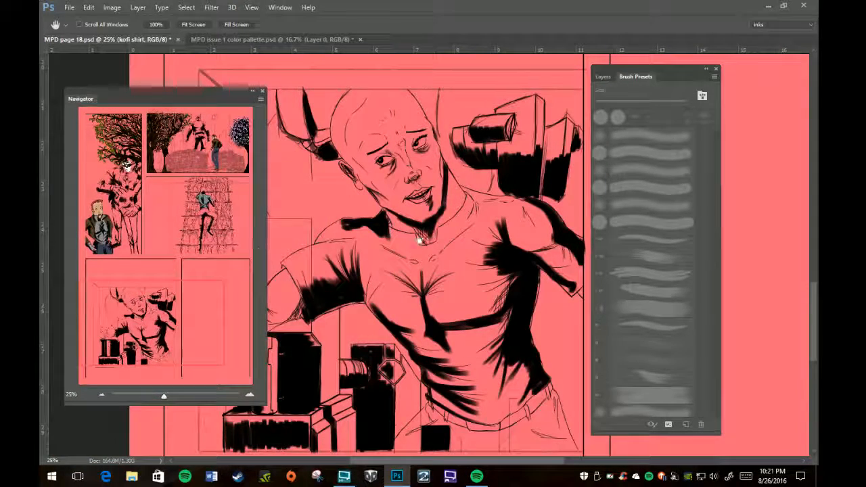
- Enlarge the brush to 60 px and lay the first gray strokes on the bald man's right shoulder
key("b")
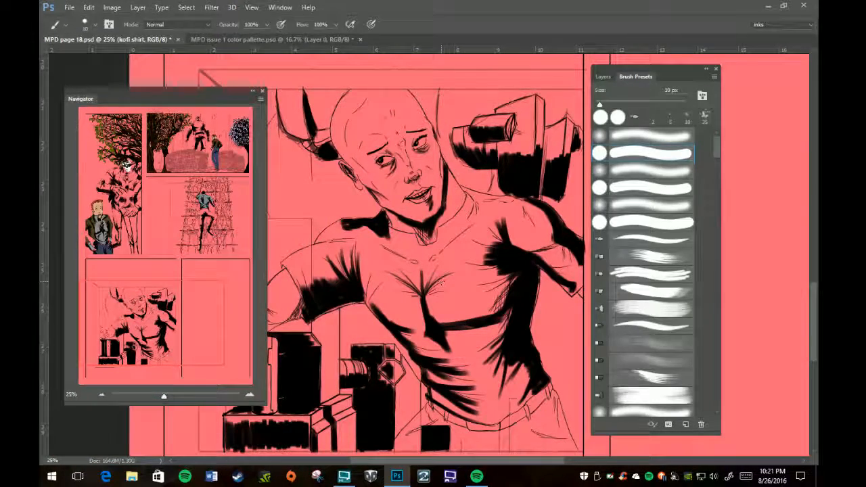
key("bracketright")
key("bracketright")
key("bracketright")
key("bracketright")
key("bracketright")
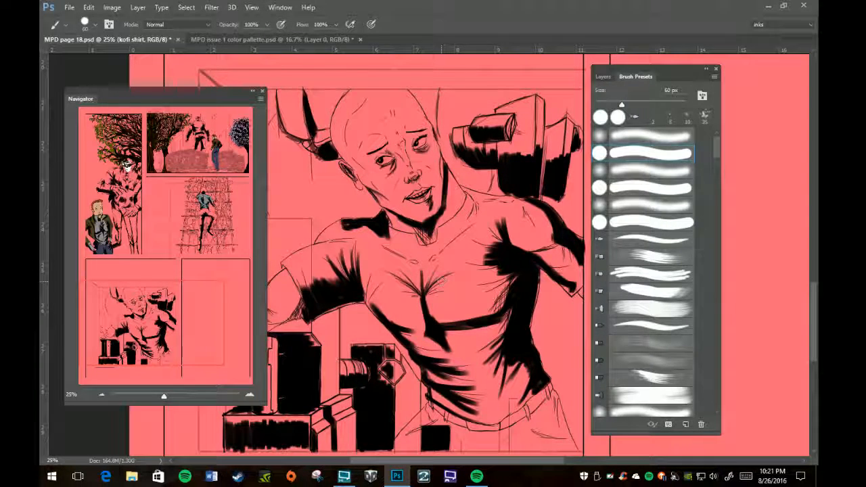
left_click_drag(319, 257, 332, 239)
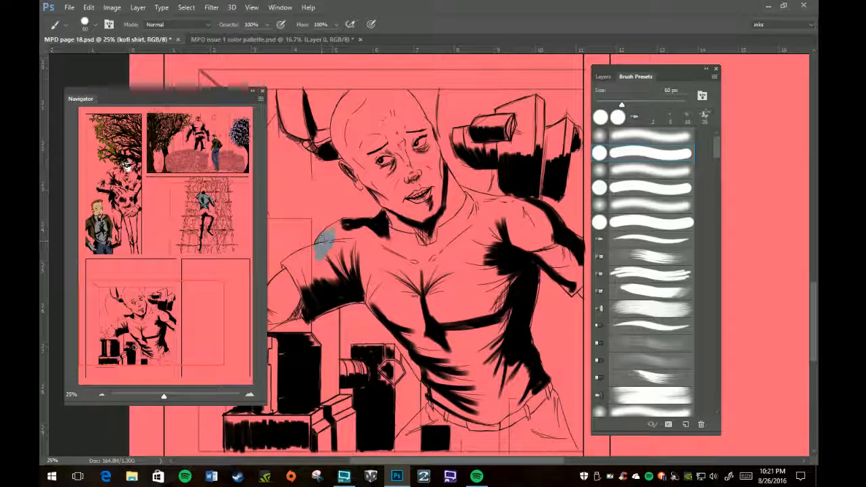
left_click_drag(324, 240, 327, 233)
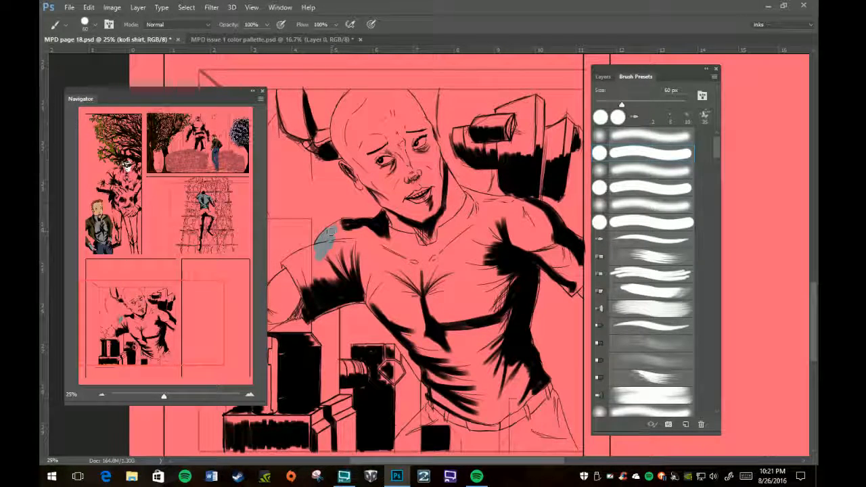
- Add a black Stroke effect to the "kofi shirt" layer, positioned outside at 100% opacity
left_click(603, 76)
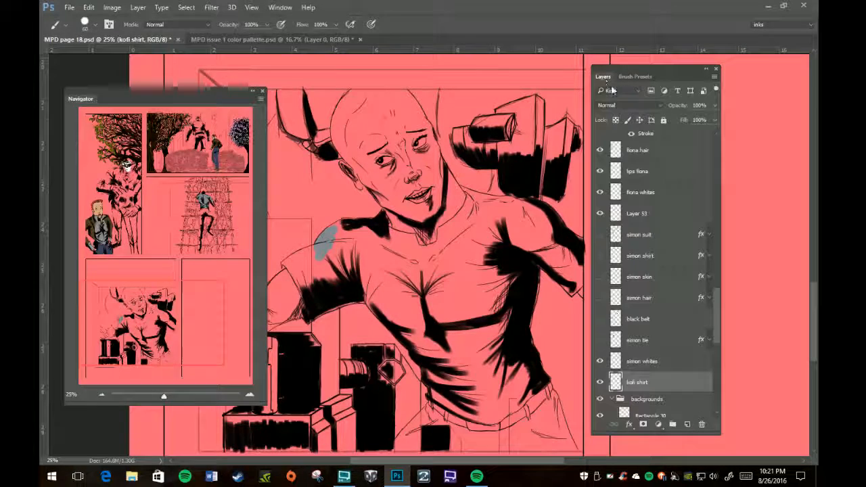
scroll(646, 352, "down", 1)
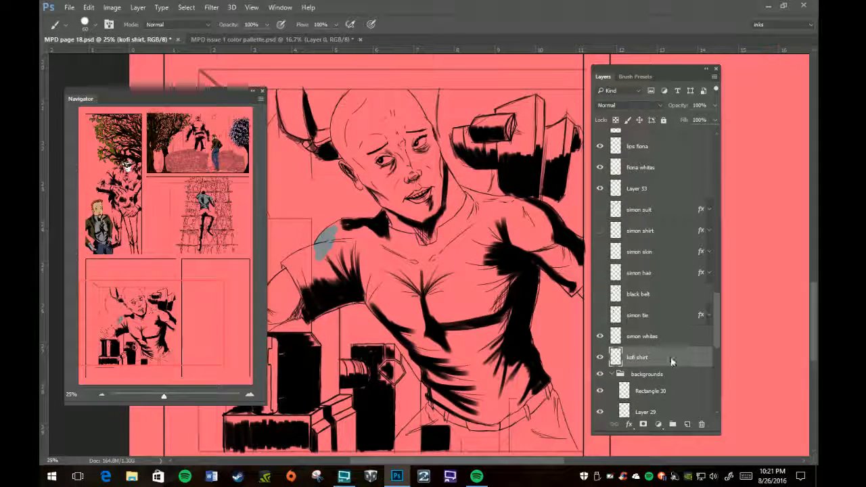
right_click(672, 362)
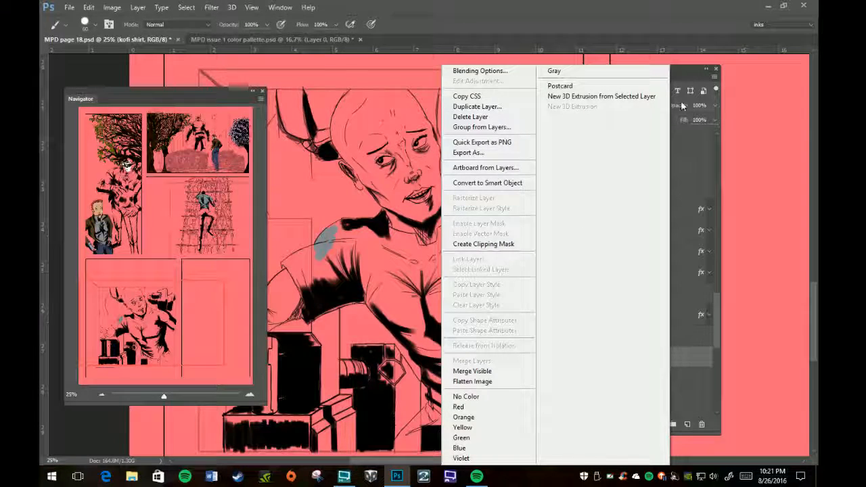
left_click(687, 77)
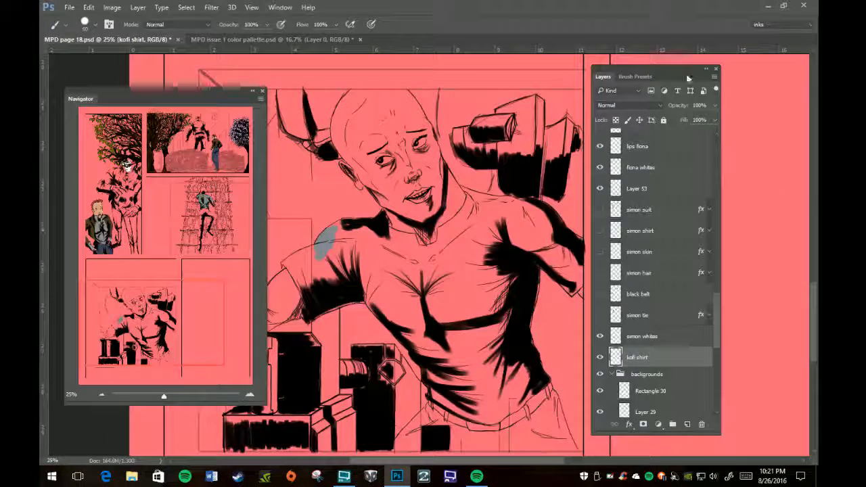
left_click(629, 423)
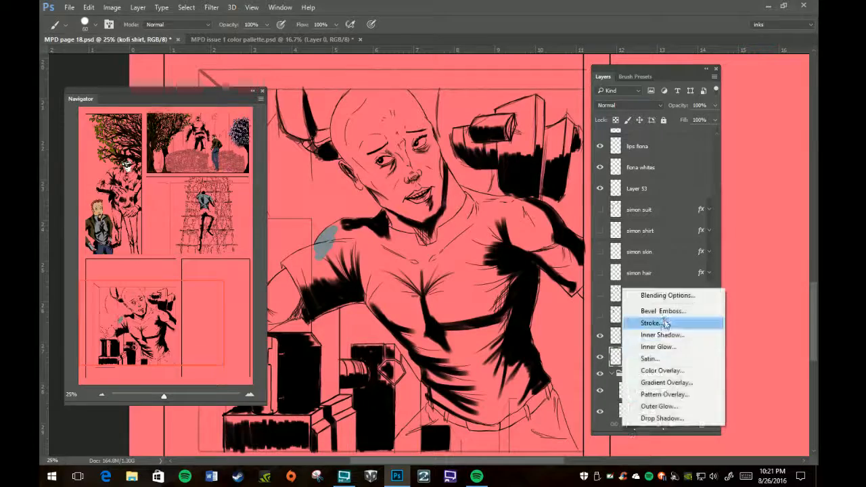
left_click(659, 324)
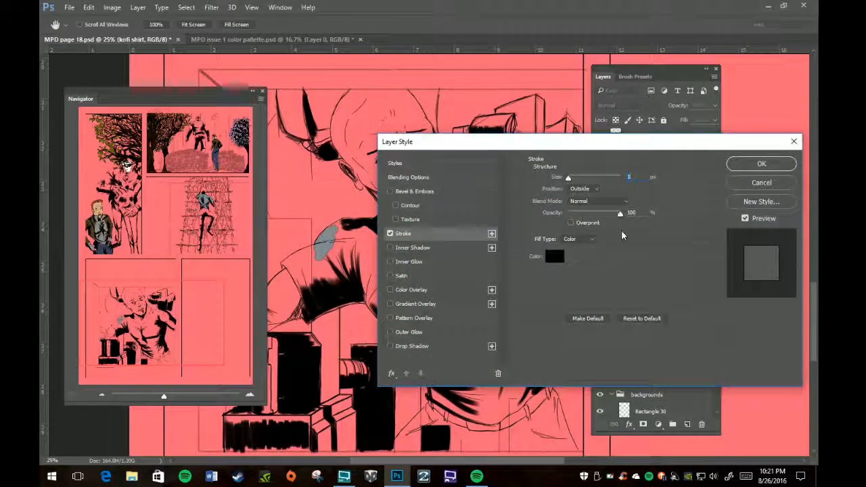
left_click(761, 165)
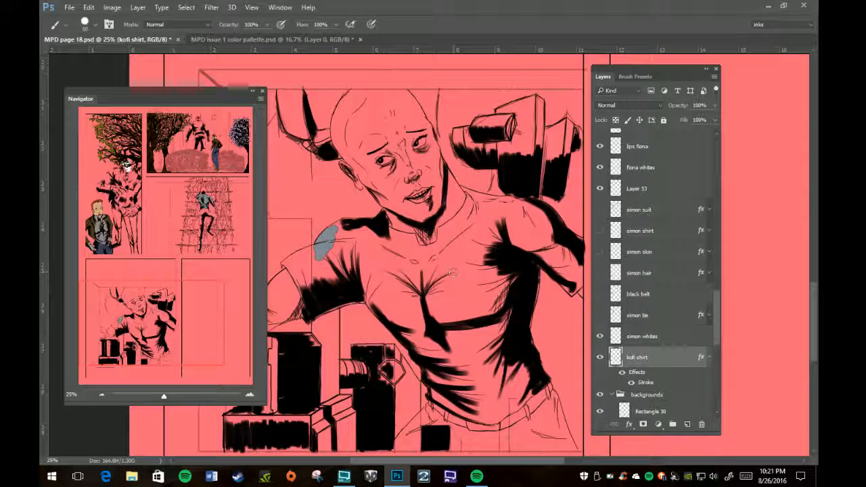
- Paint gray along the outer edge of the man's right sleeve, over the shoulder and along the start of the neckline
mouse_move(319, 243)
left_mouse_down()
mouse_move(285, 263)
mouse_move(304, 292)
mouse_move(305, 259)
mouse_move(338, 231)
left_mouse_up()
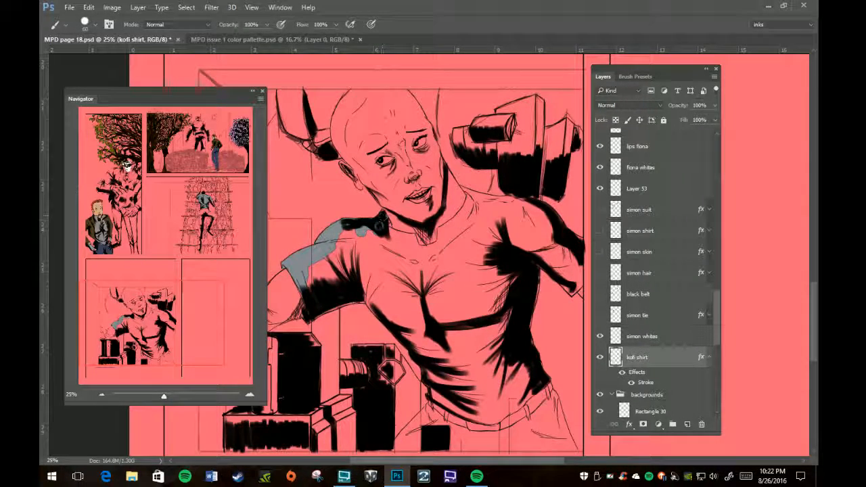
left_click_drag(377, 234, 416, 244)
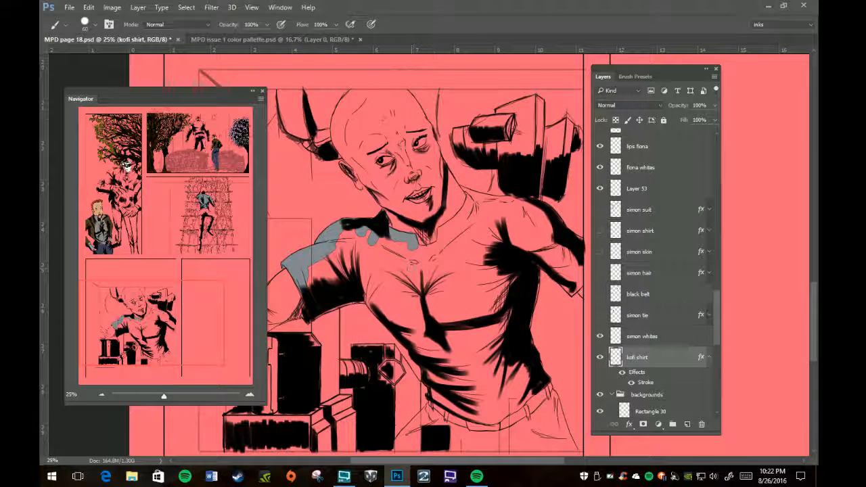
key("e")
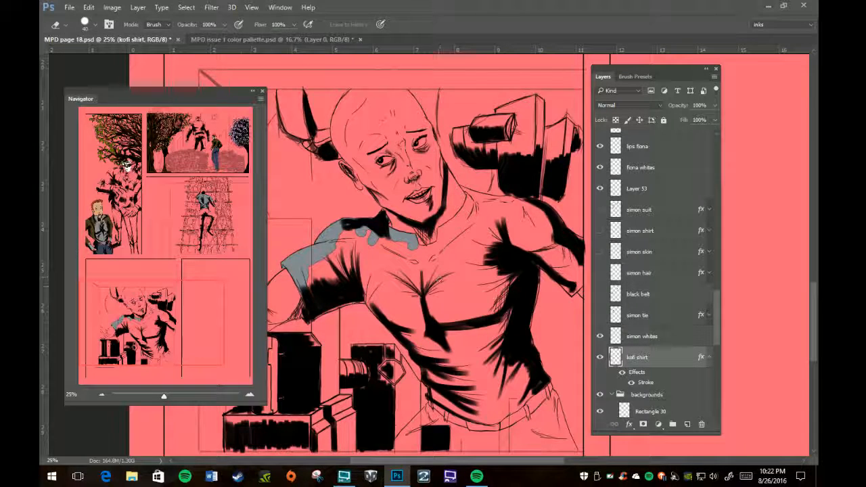
key("b")
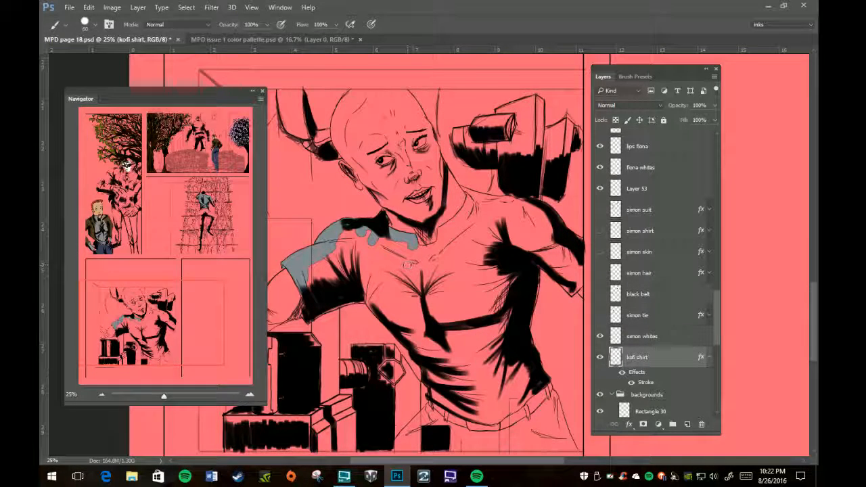
- Adjust the brush to 45 px and fill the man's right sleeve with gray down to the hem and armpit
key("bracketleft")
key("bracketleft")
key("bracketleft")
key("bracketleft")
key("bracketleft")
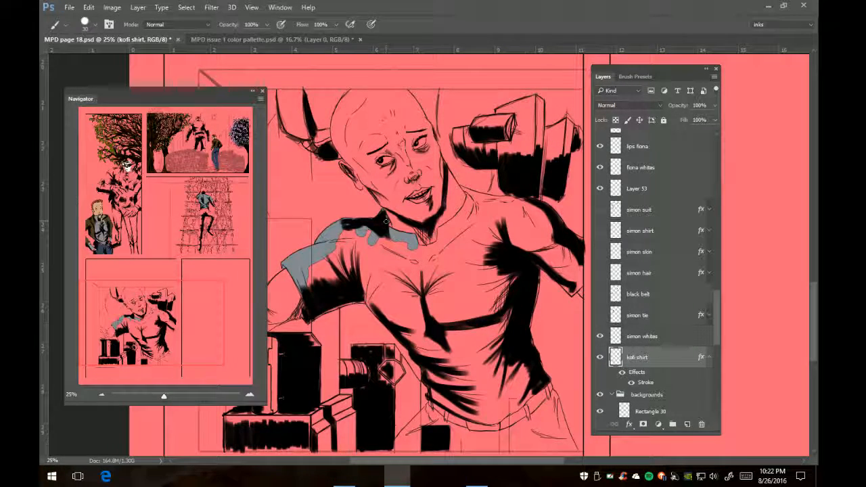
key("e")
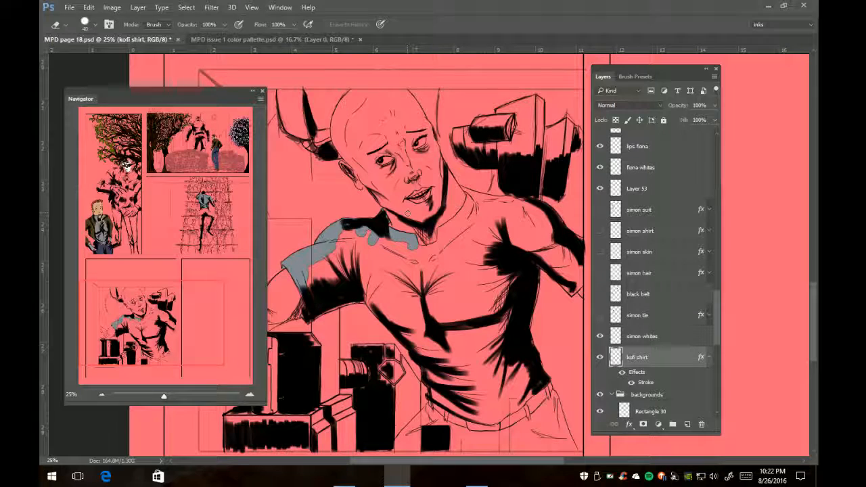
key("b")
key("bracketright")
key("bracketright")
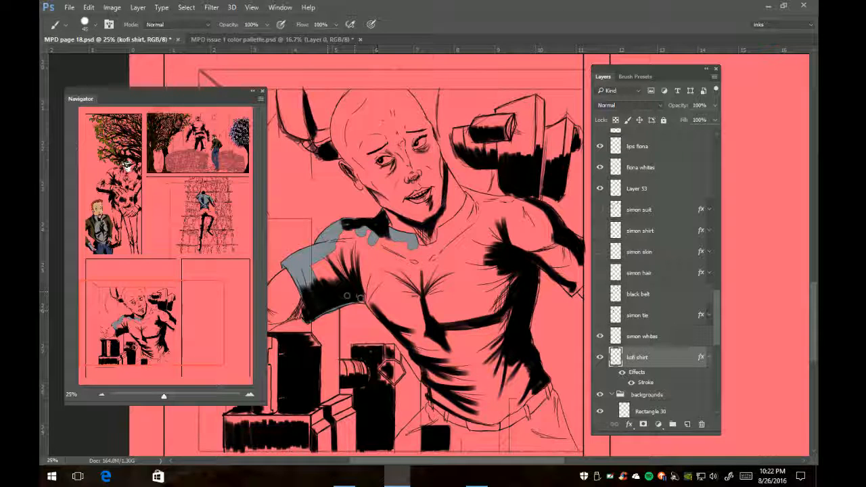
left_click_drag(333, 265, 352, 242)
left_click_drag(371, 297, 360, 277)
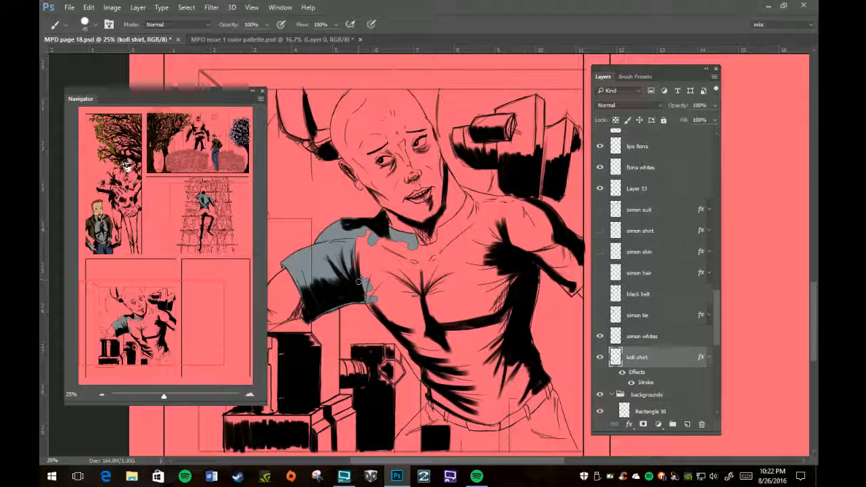
- Paint the shirt gray from the right armpit across the upper chest to the neckline
key("e")
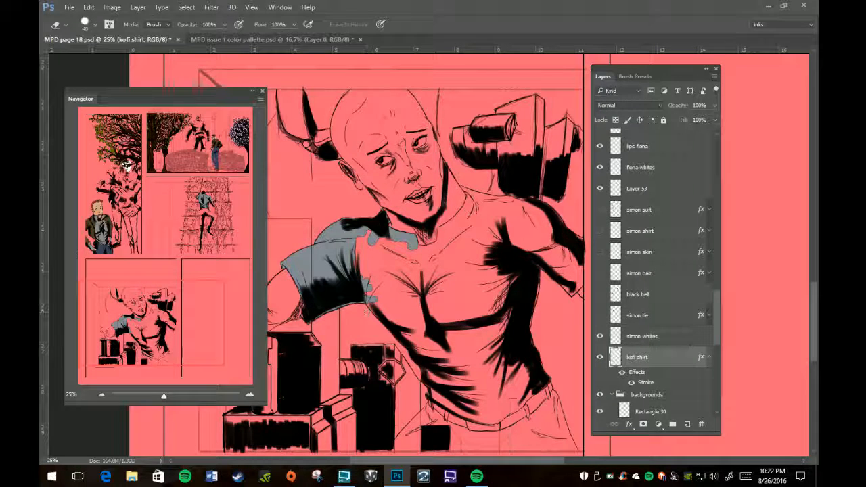
key("b")
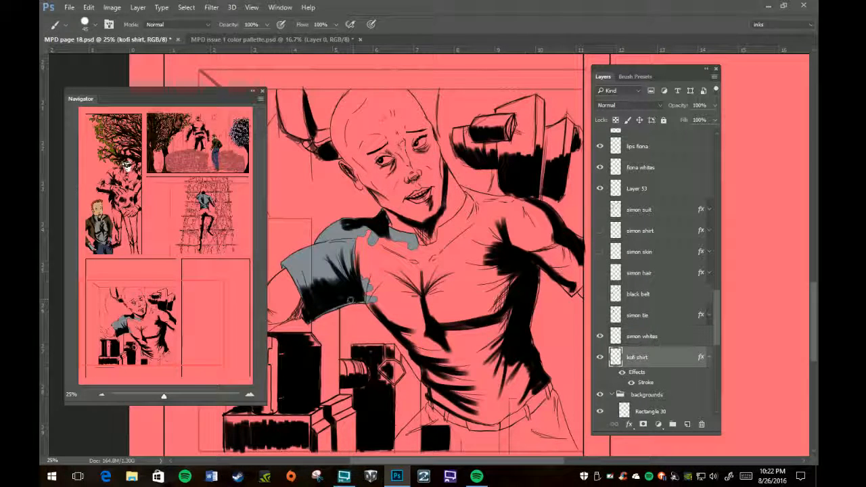
left_click_drag(371, 303, 380, 316)
mouse_move(356, 267)
left_mouse_down()
mouse_move(370, 229)
mouse_move(367, 262)
mouse_move(383, 308)
mouse_move(403, 244)
mouse_move(382, 264)
mouse_move(380, 240)
mouse_move(412, 250)
left_mouse_up()
- Enlarge the brush to 70 px and paint gray around the rest of the collar and down the right side of the chest
key("bracketright")
key("bracketright")
key("bracketright")
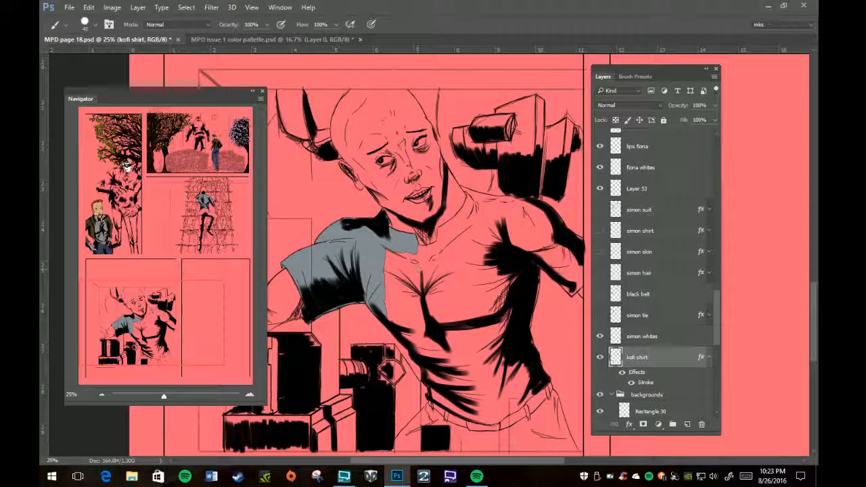
mouse_move(384, 243)
left_mouse_down()
mouse_move(404, 315)
mouse_move(385, 320)
mouse_move(412, 348)
mouse_move(402, 286)
mouse_move(408, 254)
mouse_move(444, 238)
mouse_move(470, 196)
mouse_move(451, 236)
left_mouse_up()
key("e")
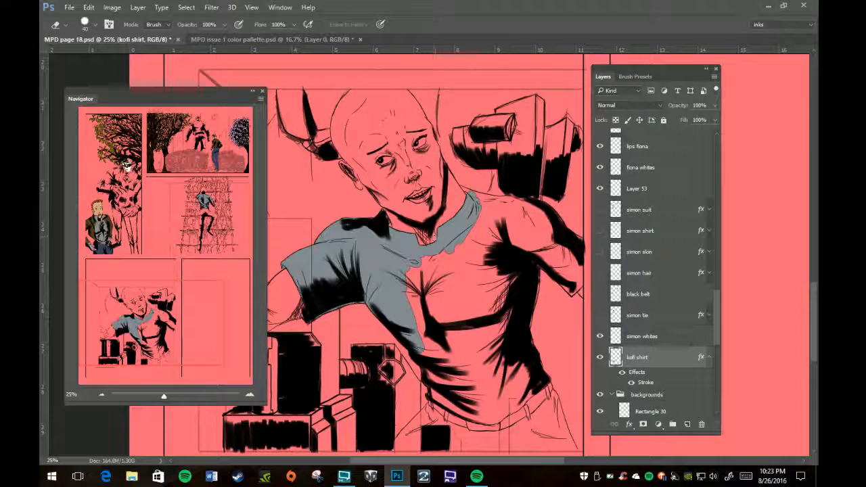
key("b")
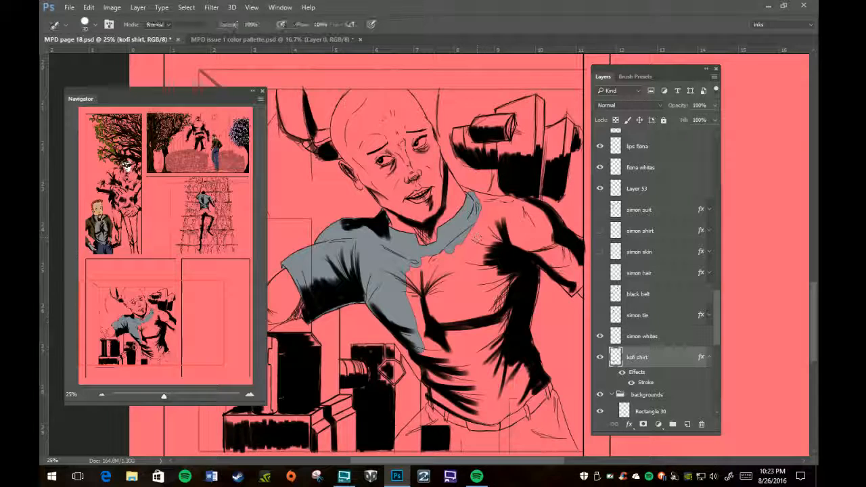
- Paint the rest of the shirt gray across the chest, over the man's left shoulder and down the torso to the waistband
mouse_move(440, 269)
left_mouse_down()
mouse_move(413, 270)
mouse_move(409, 288)
mouse_move(423, 359)
left_mouse_up()
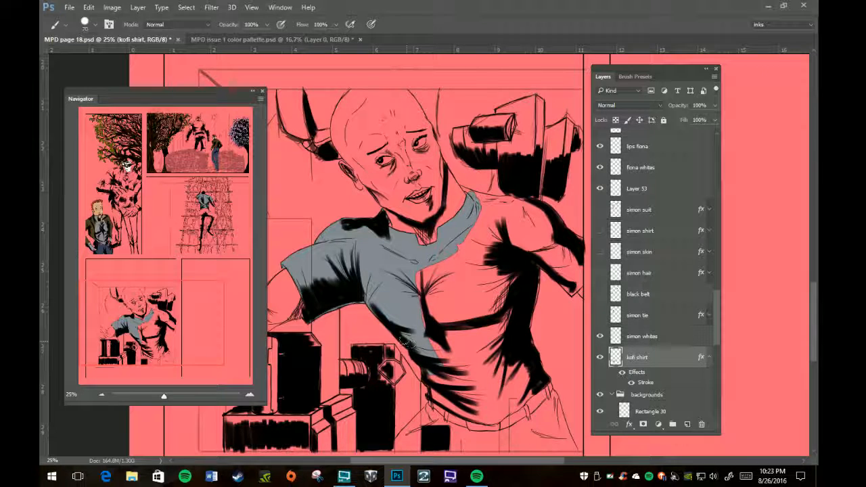
mouse_move(409, 343)
left_mouse_down()
mouse_move(417, 321)
mouse_move(435, 350)
mouse_move(430, 265)
left_mouse_up()
mouse_move(477, 229)
left_mouse_down()
mouse_move(476, 207)
mouse_move(487, 203)
mouse_move(473, 196)
mouse_move(500, 201)
left_mouse_up()
left_click_drag(506, 201, 514, 215)
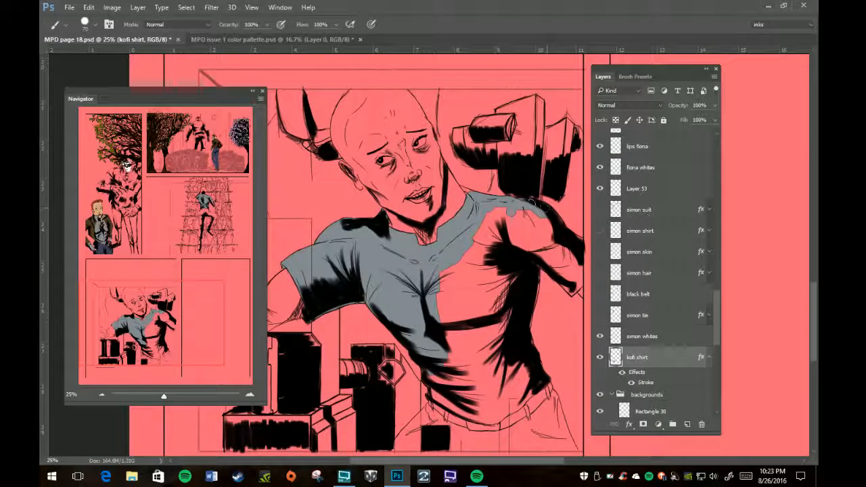
mouse_move(546, 211)
left_mouse_down()
mouse_move(563, 235)
mouse_move(551, 213)
mouse_move(556, 248)
mouse_move(529, 216)
mouse_move(539, 225)
mouse_move(514, 213)
mouse_move(532, 236)
mouse_move(508, 217)
mouse_move(487, 217)
mouse_move(482, 230)
mouse_move(488, 286)
mouse_move(518, 261)
mouse_move(522, 294)
mouse_move(534, 273)
mouse_move(524, 331)
mouse_move(514, 329)
mouse_move(480, 261)
mouse_move(462, 305)
mouse_move(451, 299)
mouse_move(446, 309)
mouse_move(448, 272)
mouse_move(458, 316)
mouse_move(489, 361)
mouse_move(504, 369)
mouse_move(517, 352)
mouse_move(538, 368)
mouse_move(520, 357)
mouse_move(499, 399)
mouse_move(483, 380)
mouse_move(470, 405)
mouse_move(441, 365)
mouse_move(428, 372)
mouse_move(437, 397)
mouse_move(504, 416)
left_mouse_up()
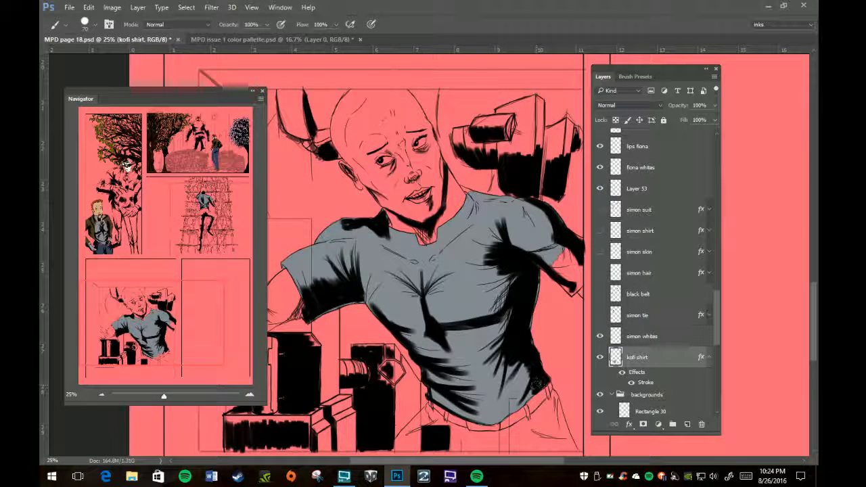
- Reduce the brush to 25 px and tidy the gray edge along the man's left shoulder and collar with Brush and Eraser
key("bracketleft")
key("bracketleft")
key("bracketleft")
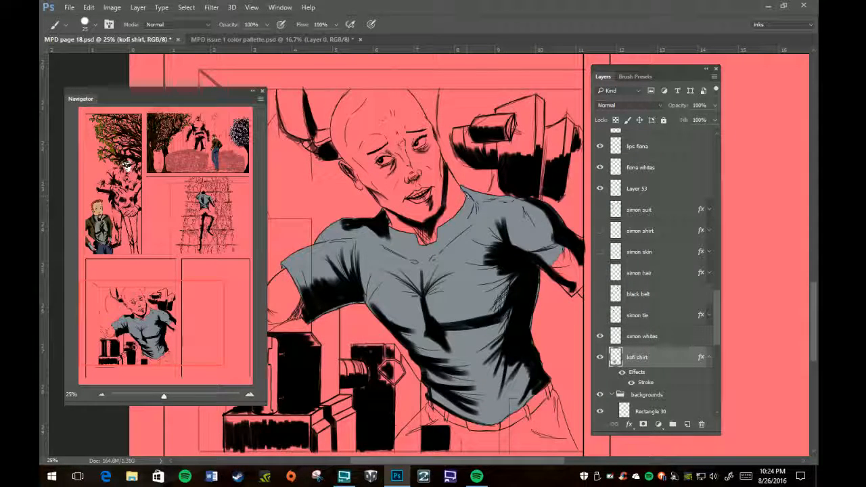
key("e")
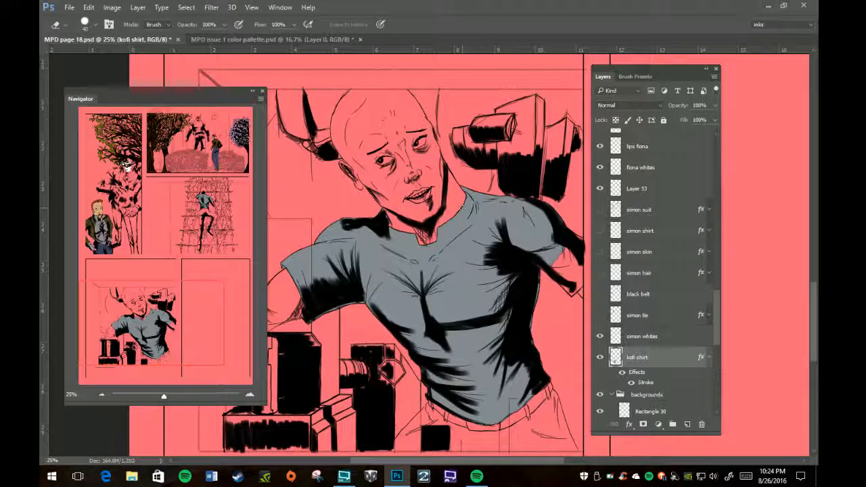
key("b")
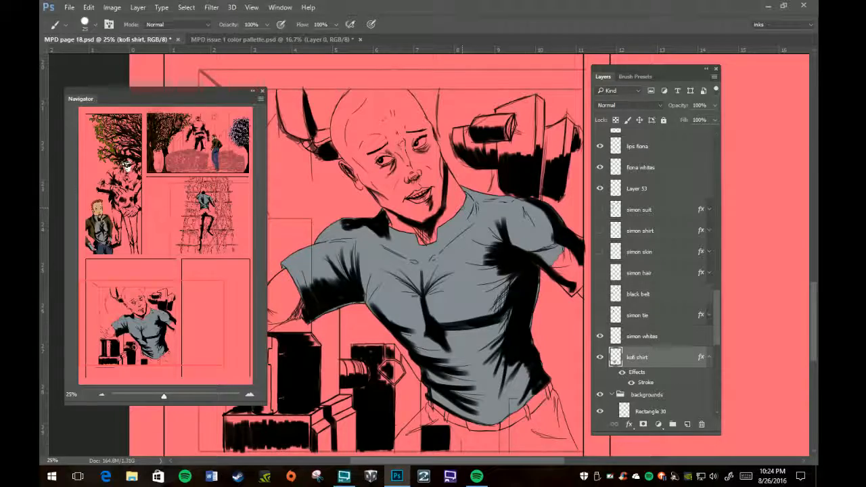
key("z")
left_click_drag(462, 209, 508, 258)
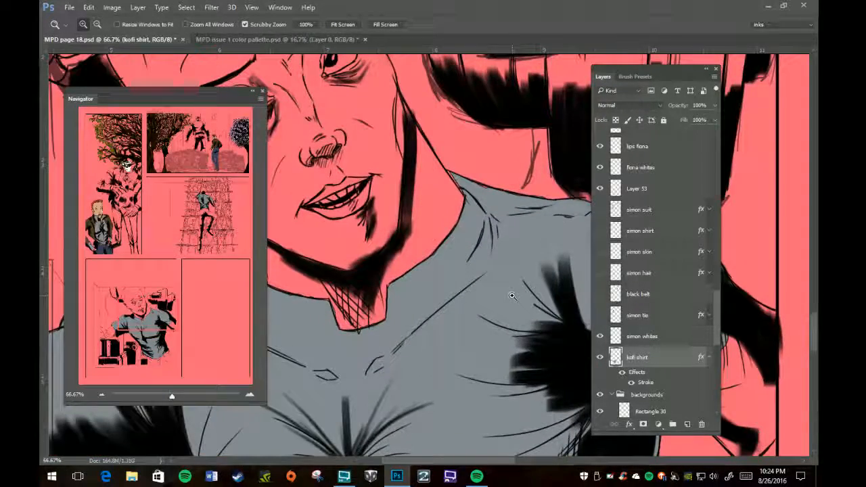
key("b")
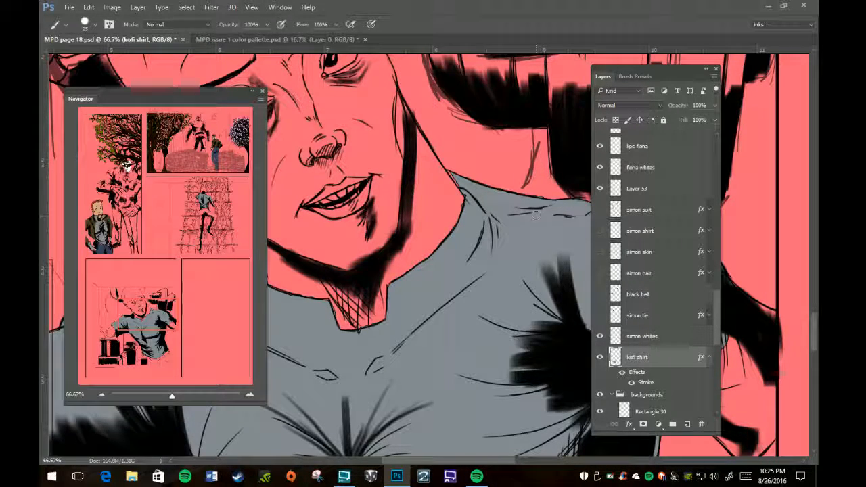
key("e")
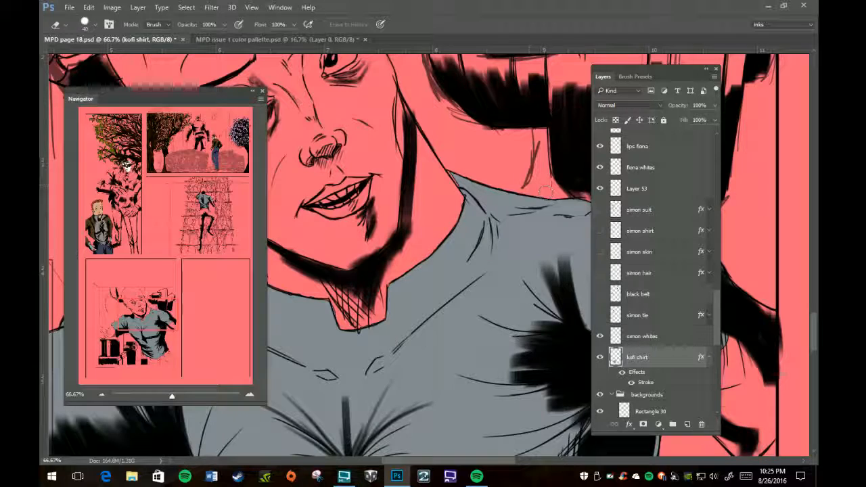
key("b")
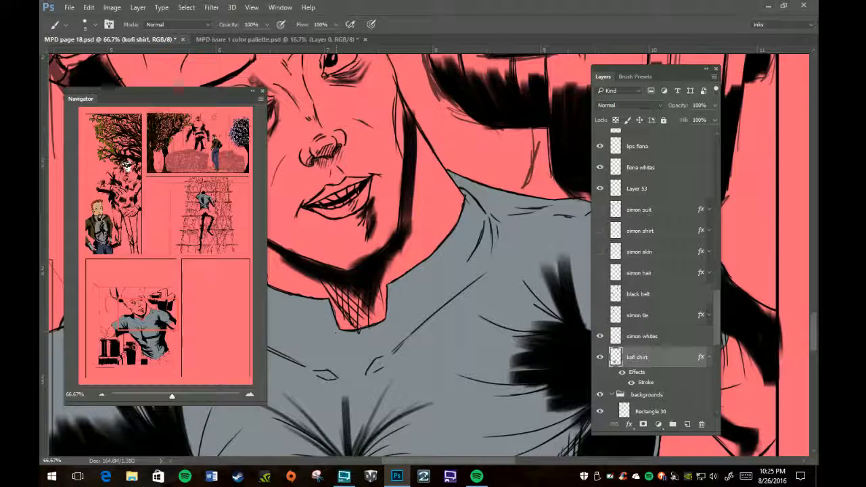
- Clean up the gray around the collar and the man's right shoulder, moving the Navigator off that area
key("e")
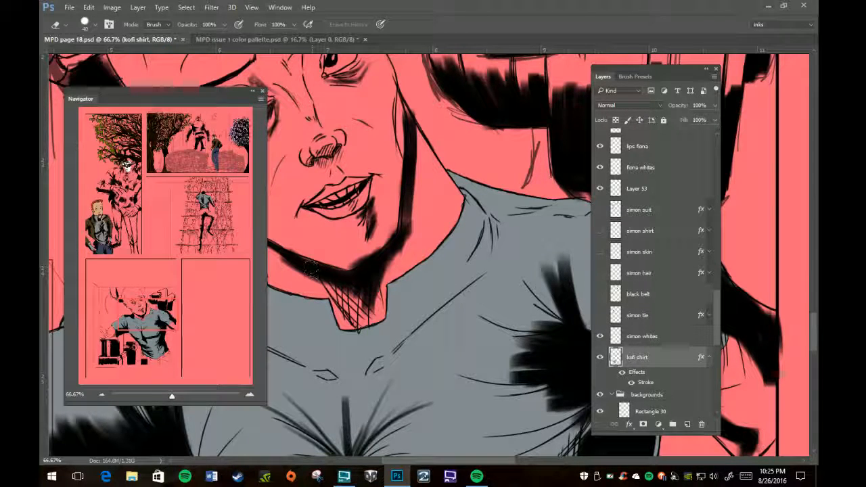
key("b")
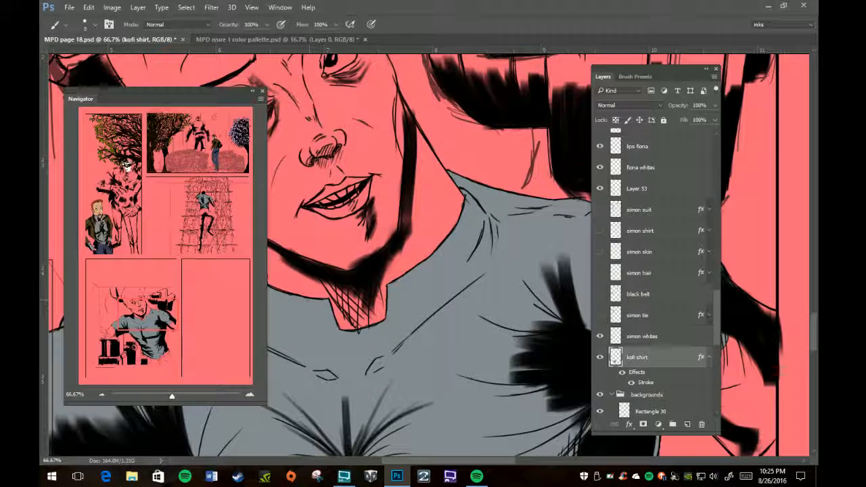
left_click_drag(159, 99, 586, 116)
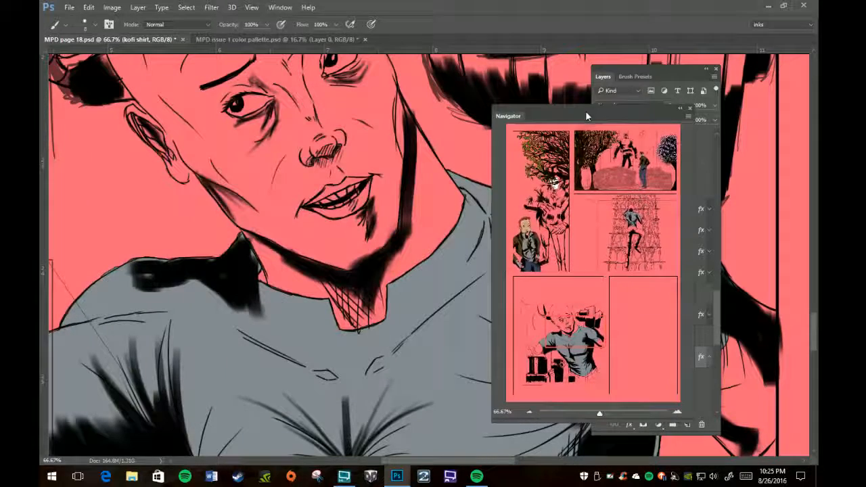
key("e")
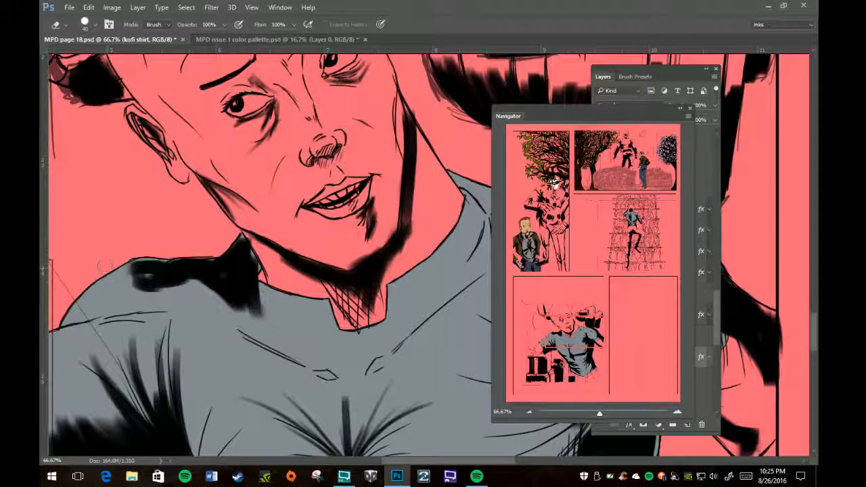
key("b")
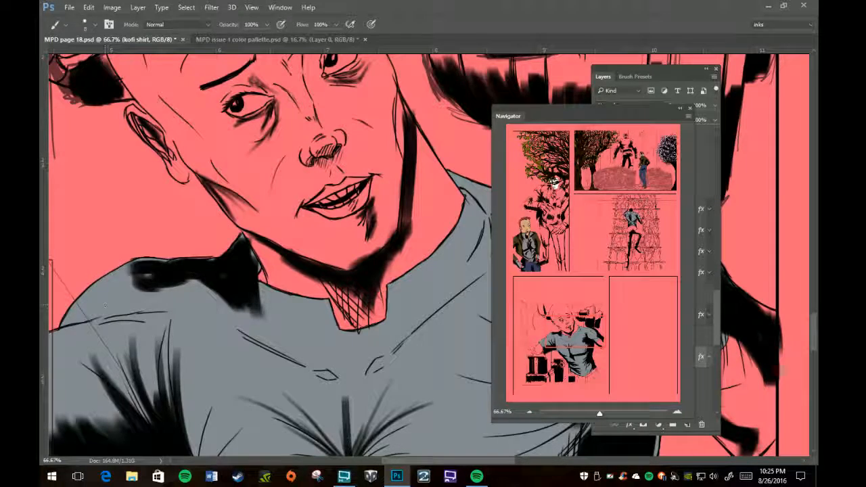
- Refine the gray edges of the man's right sleeve along the hem, underside and armpit, erasing any spill
key("space")
left_click_drag(105, 305, 247, 165)
left_click_drag(277, 255, 287, 238)
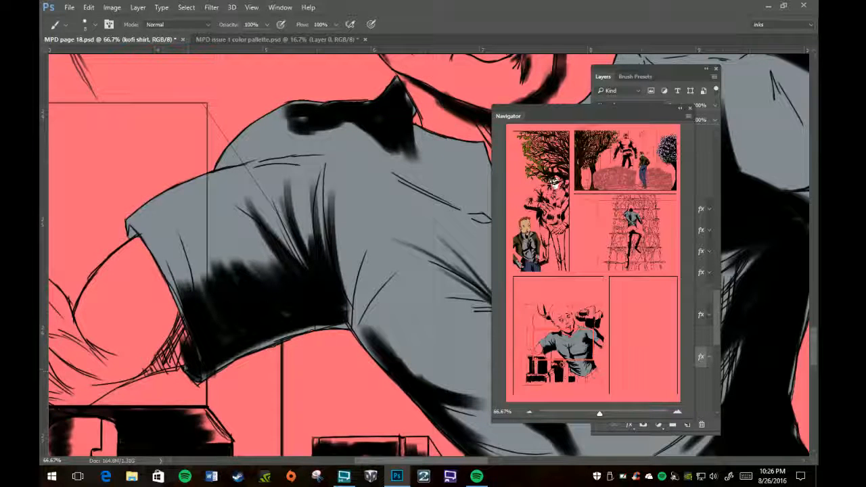
key("e")
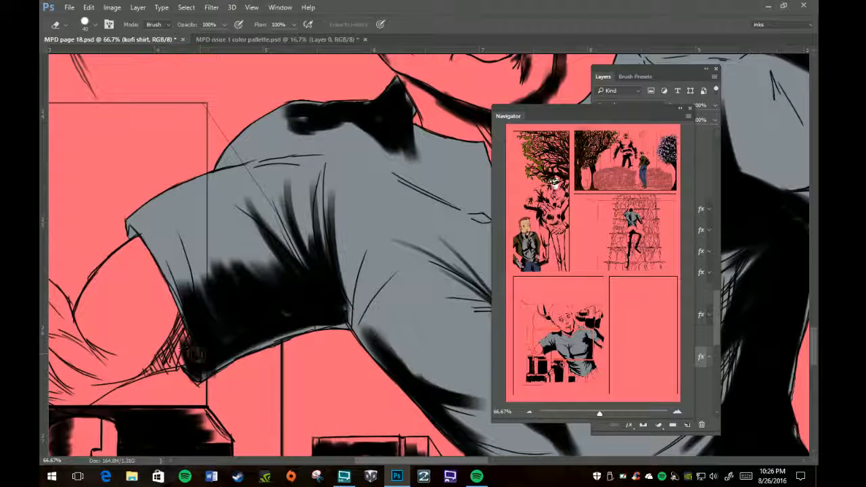
left_click_drag(188, 351, 190, 349)
key("b")
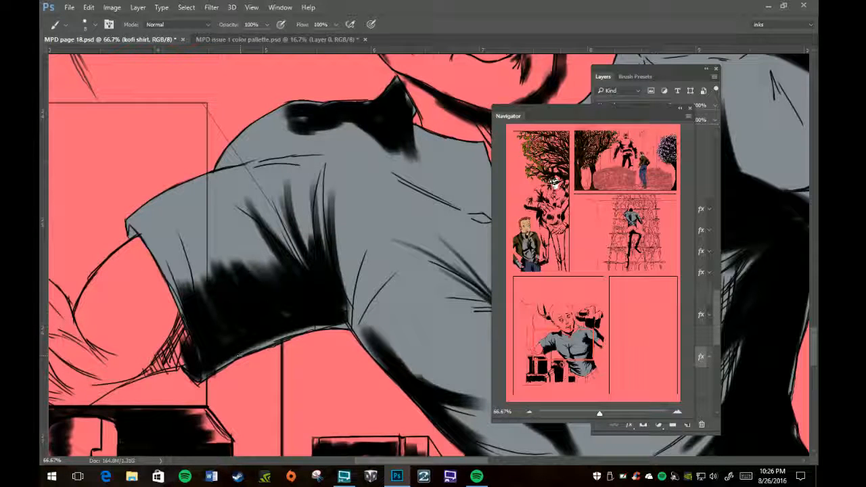
key("e")
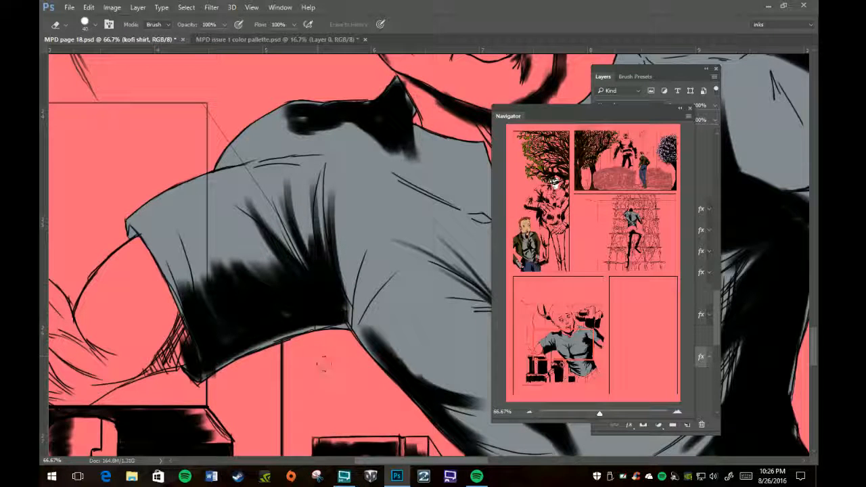
key("b")
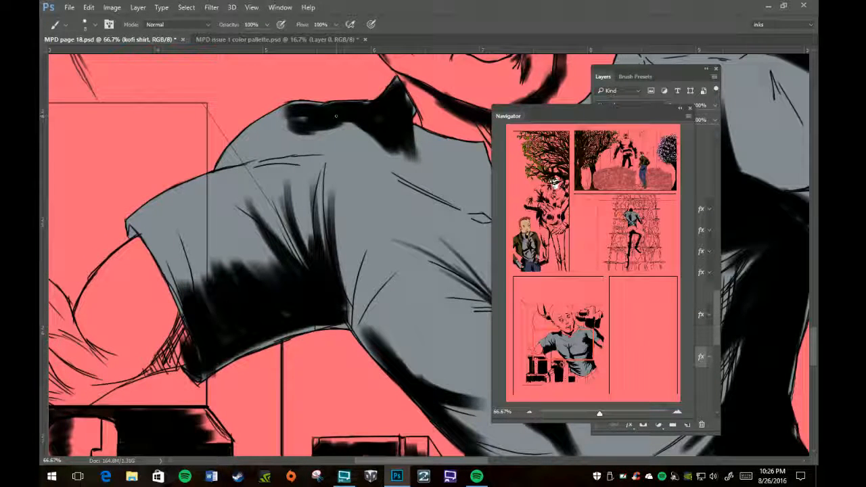
- Move the Navigator away from the Layers list and erase stray gray from the hatched neck opening below the chin
left_click_drag(617, 118, 213, 101)
key("e")
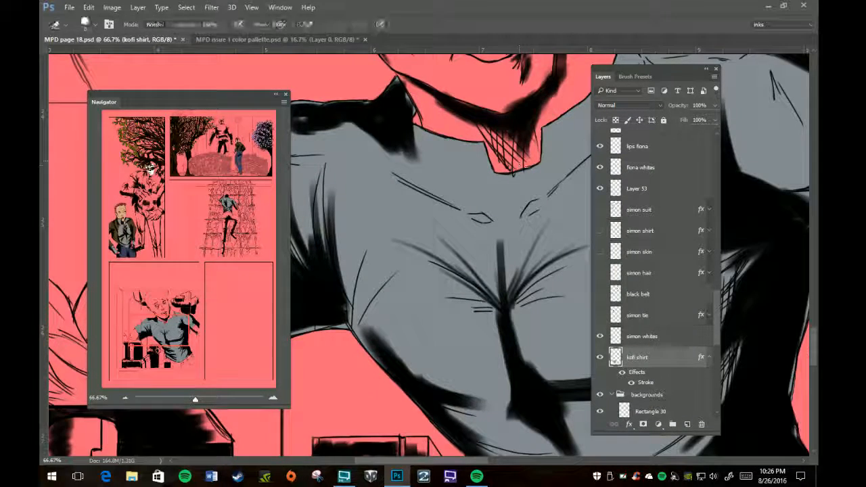
mouse_move(535, 166)
left_mouse_down()
mouse_move(514, 162)
mouse_move(530, 145)
mouse_move(540, 97)
mouse_move(526, 140)
mouse_move(506, 152)
mouse_move(512, 143)
left_mouse_up()
key("b")
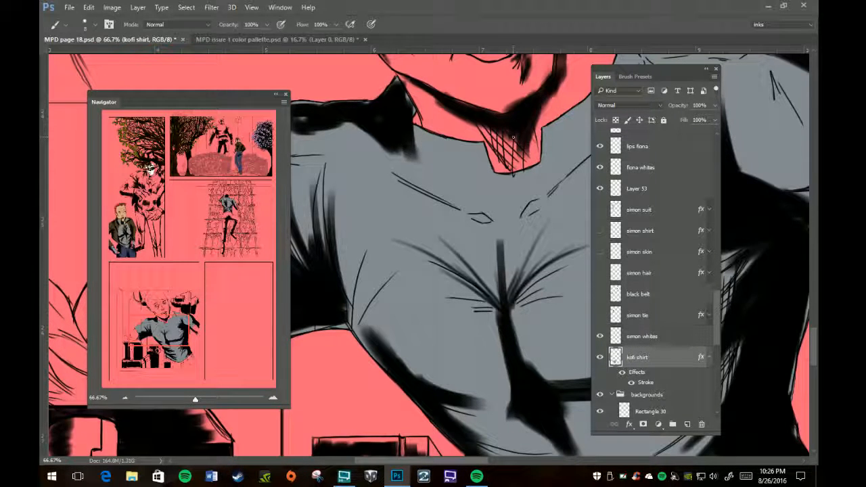
- Collapse the Layers panel and erase gray spilling past the torso's outline below the man's left armpit
left_click(707, 71)
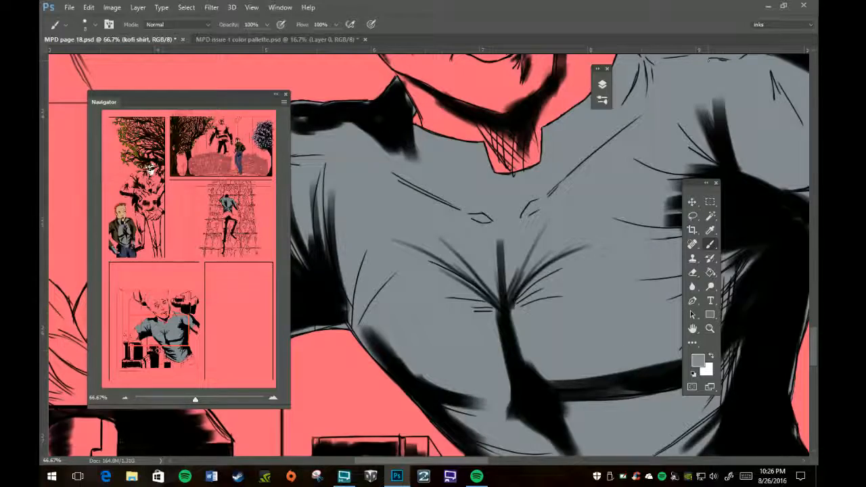
key("space")
mouse_move(618, 331)
left_mouse_down()
mouse_move(460, 172)
mouse_move(394, 238)
mouse_move(379, 315)
mouse_move(359, 329)
mouse_move(367, 338)
left_mouse_up()
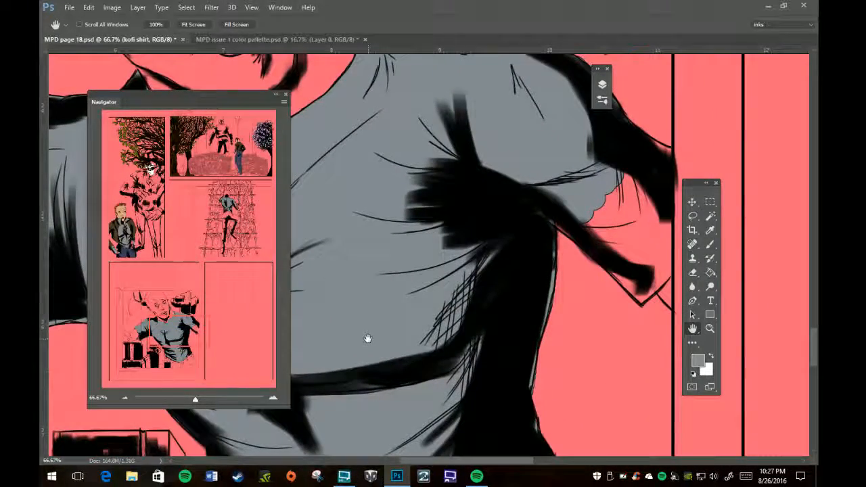
key("e")
left_click_drag(535, 383, 541, 374)
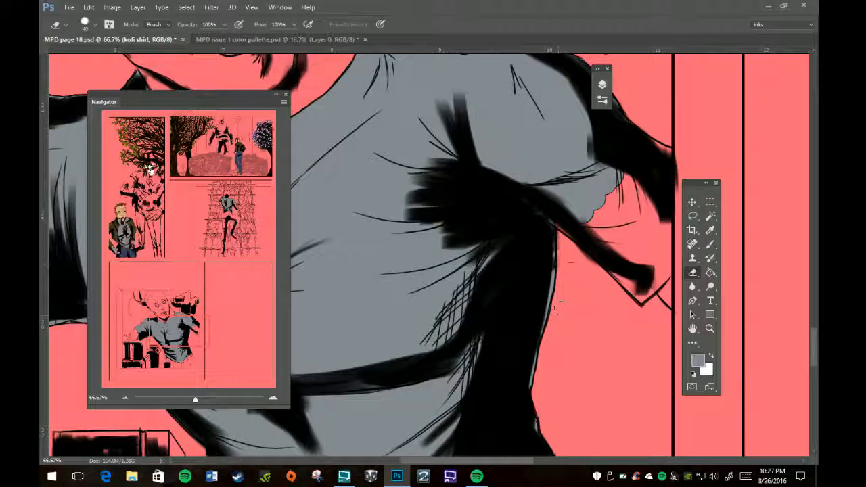
- Fill the rest of the man's left sleeve with gray using the 25 px brush and trim its outer edge
key("b")
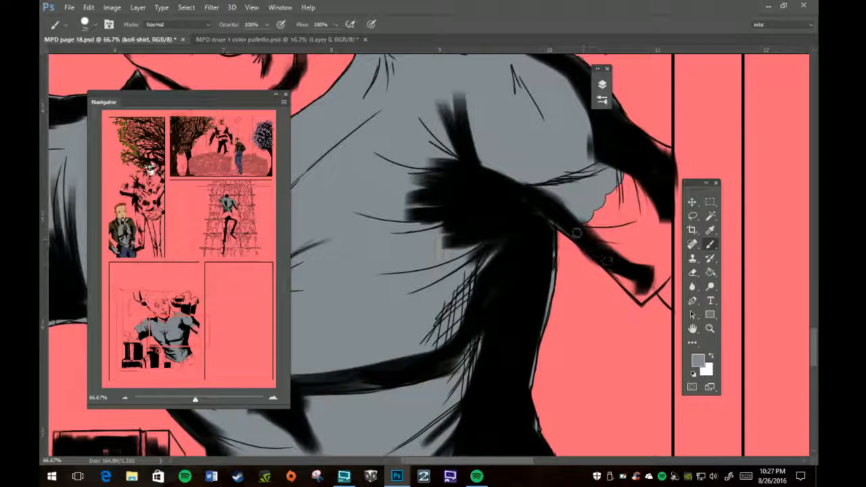
mouse_move(594, 214)
left_mouse_down()
mouse_move(585, 226)
mouse_move(612, 193)
mouse_move(599, 231)
mouse_move(629, 225)
mouse_move(610, 247)
mouse_move(628, 268)
mouse_move(644, 230)
mouse_move(643, 260)
mouse_move(656, 240)
mouse_move(638, 280)
mouse_move(643, 295)
mouse_move(665, 274)
mouse_move(660, 290)
mouse_move(662, 205)
left_mouse_up()
mouse_move(657, 273)
left_mouse_down()
mouse_move(666, 155)
mouse_move(654, 228)
mouse_move(658, 173)
mouse_move(643, 214)
mouse_move(621, 203)
mouse_move(633, 216)
mouse_move(631, 175)
left_mouse_up()
left_click_drag(619, 122, 661, 150)
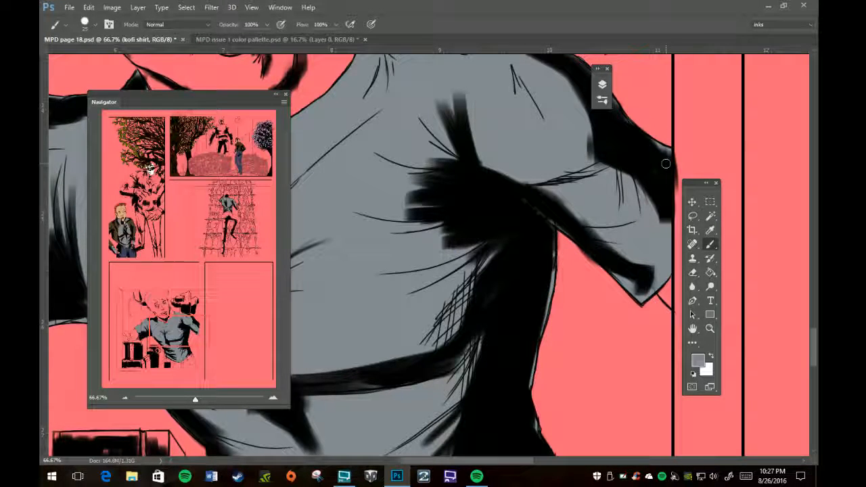
key("e")
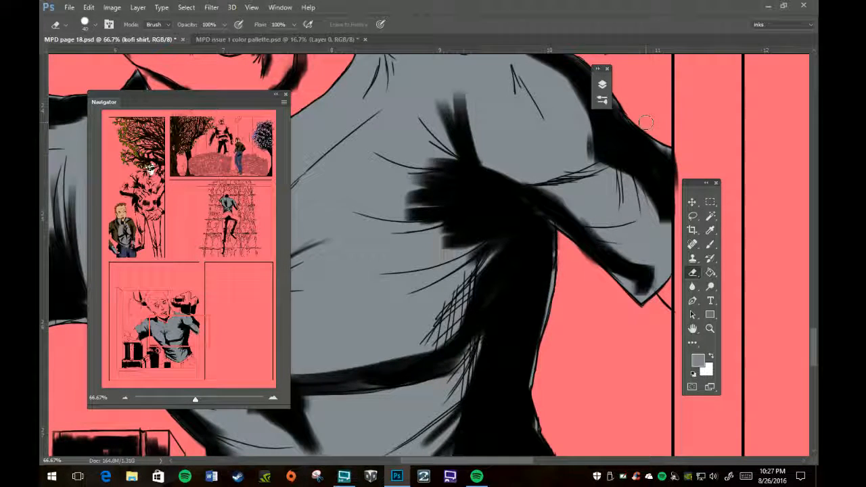
- Touch up the gray along the shirt's bottom hem above the waistband
key("h")
left_click_drag(407, 297, 450, 131)
left_click_drag(498, 266, 497, 170)
left_click_drag(504, 240, 583, 184)
mouse_move(479, 207)
left_mouse_down()
mouse_move(512, 207)
mouse_move(514, 224)
left_mouse_up()
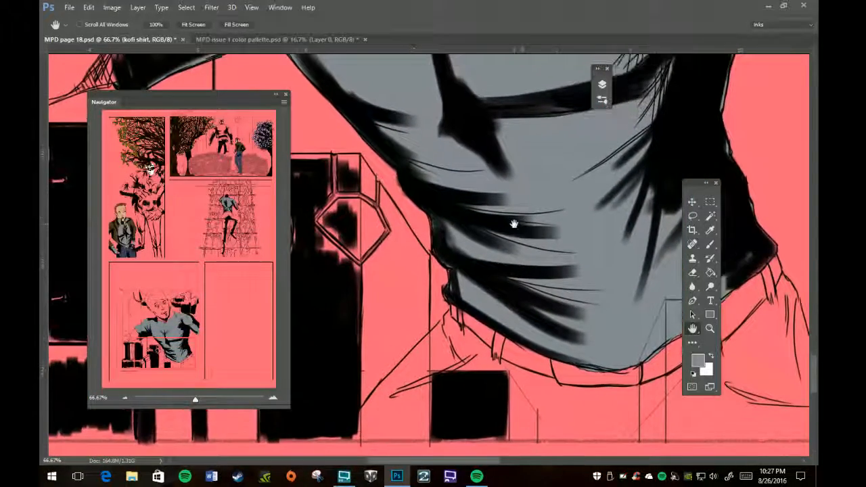
key("b")
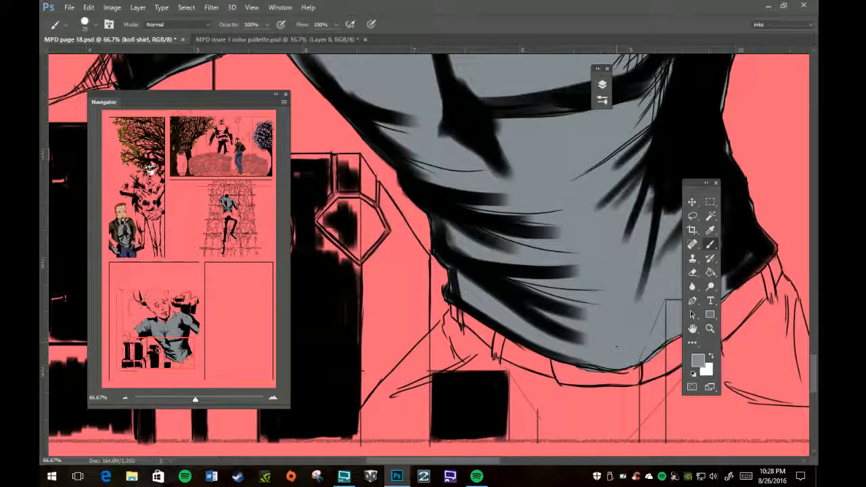
- Rotate the canvas so the shirt hem runs vertically and refine the gray edge along the waist with Eraser and Brush
key("r")
left_click_drag(602, 354, 414, 367)
key("h")
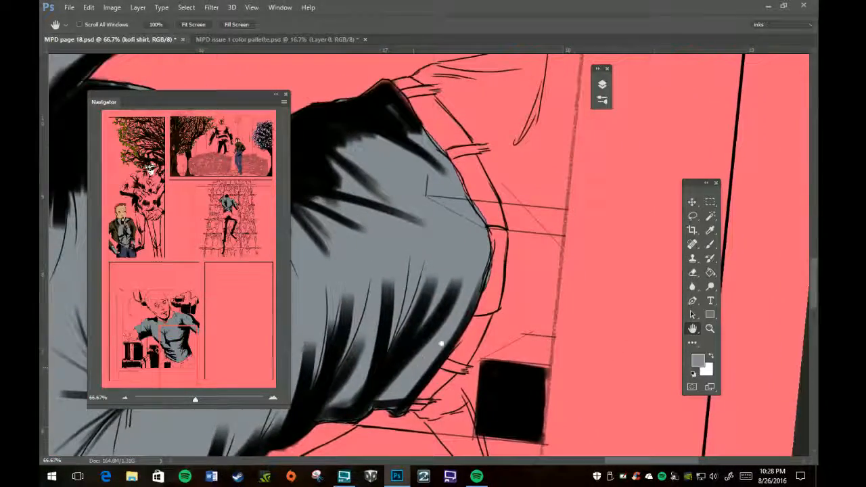
key("e")
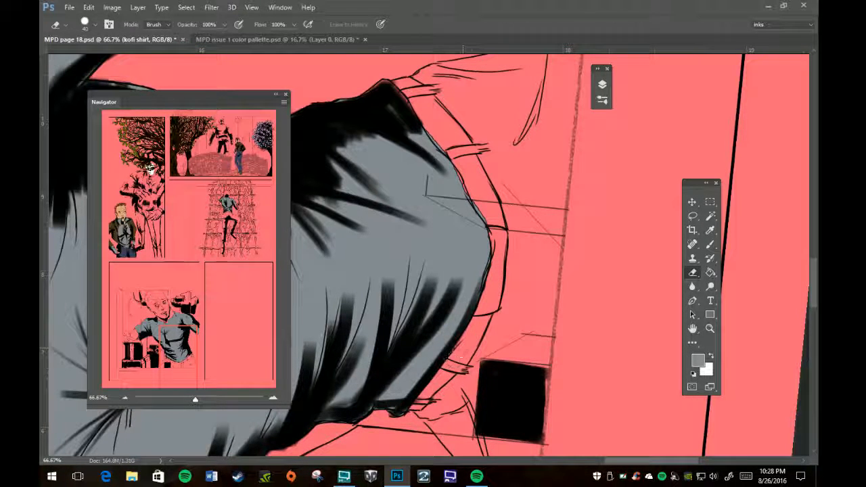
key("b")
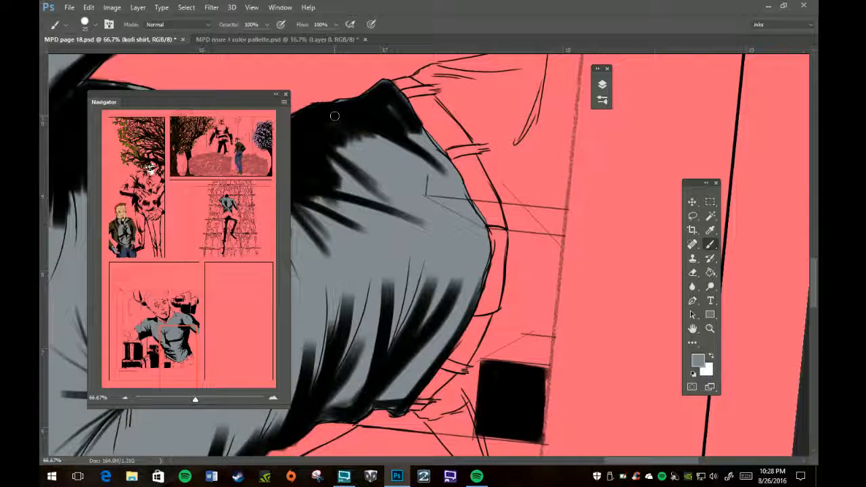
key("e")
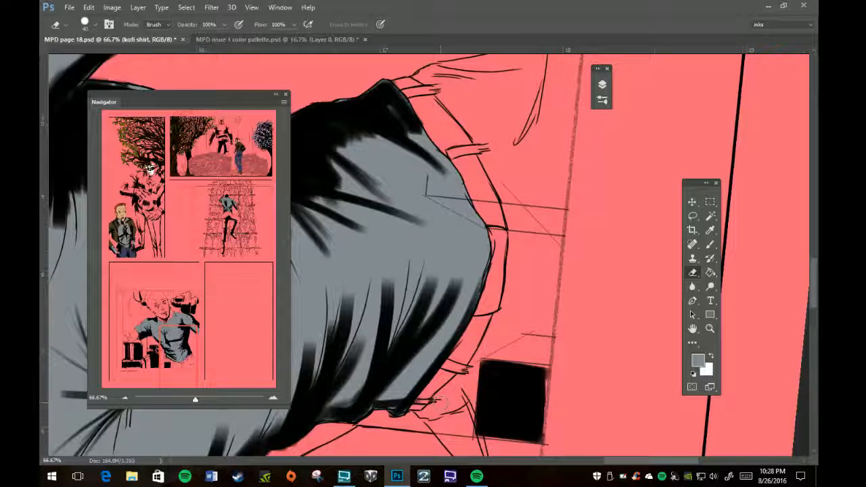
key("b")
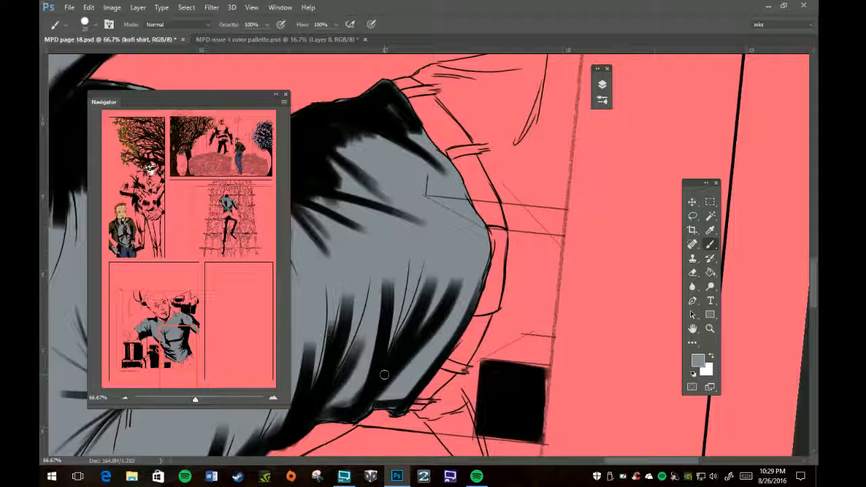
- Reset the canvas rotation and clean up the gray shirt fill around the man's left shoulder with the Eraser
key("r")
left_click(182, 25)
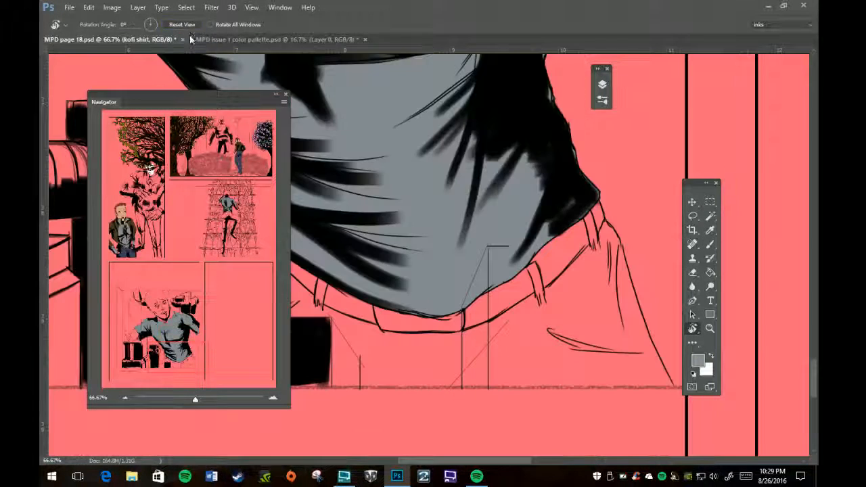
key("h")
mouse_move(418, 183)
left_mouse_down()
mouse_move(564, 238)
mouse_move(614, 330)
mouse_move(599, 380)
mouse_move(503, 415)
mouse_move(450, 387)
mouse_move(427, 253)
mouse_move(572, 315)
left_mouse_up()
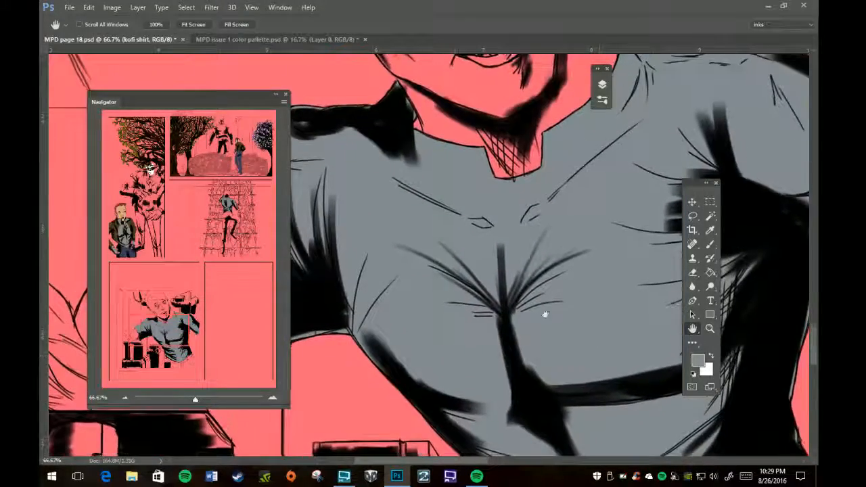
mouse_move(449, 314)
left_mouse_down()
mouse_move(572, 316)
mouse_move(581, 332)
mouse_move(525, 344)
mouse_move(399, 309)
left_mouse_up()
mouse_move(579, 282)
left_mouse_down()
mouse_move(541, 290)
mouse_move(427, 361)
left_mouse_up()
left_click_drag(505, 194, 549, 270)
key("e")
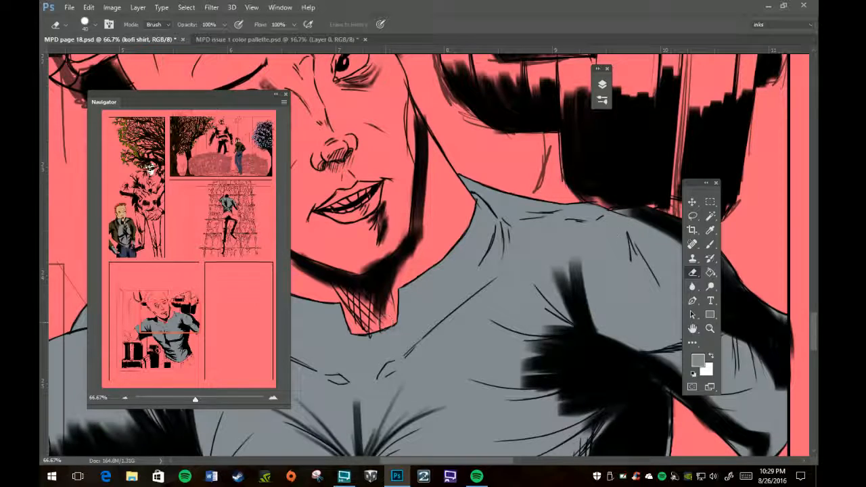
key("h")
left_click_drag(631, 247, 457, 273)
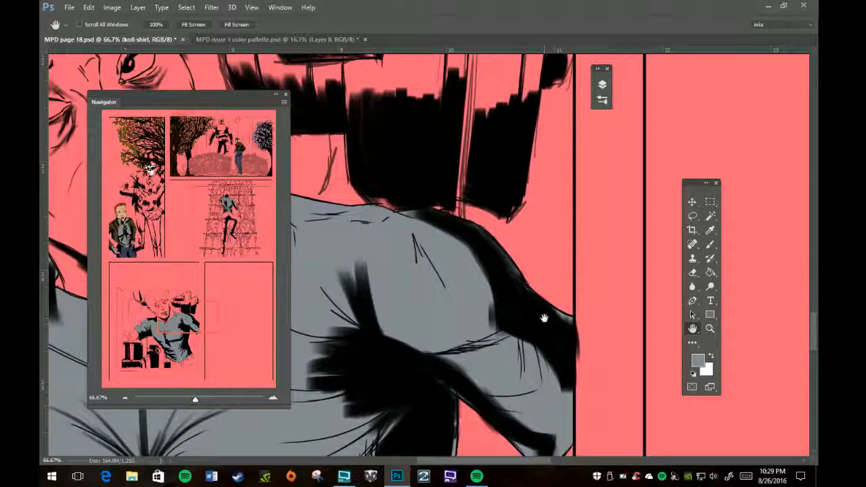
key("e")
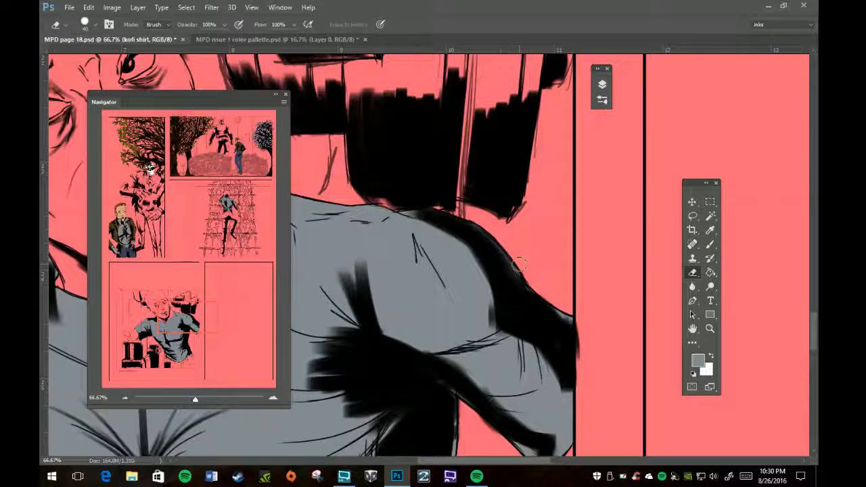
key("b")
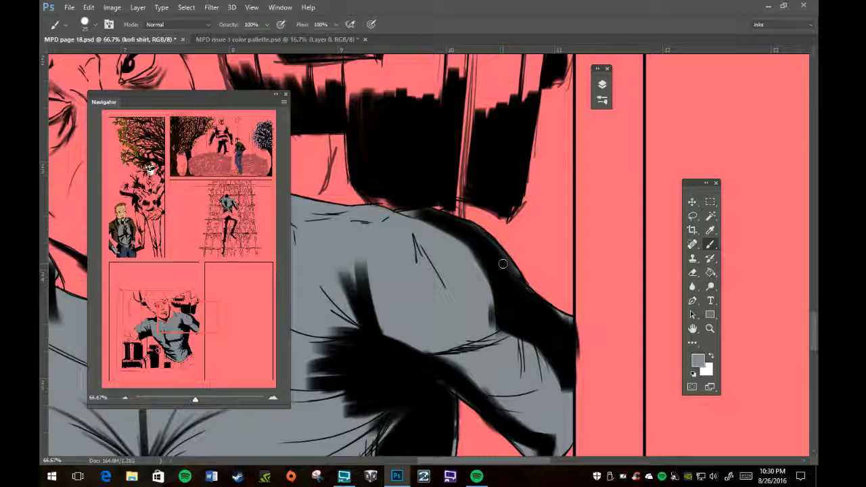
- Dab gray below the man's left armpit and erase the spill outside the torso's outline
key("space")
left_click_drag(502, 264, 453, 115)
key("b")
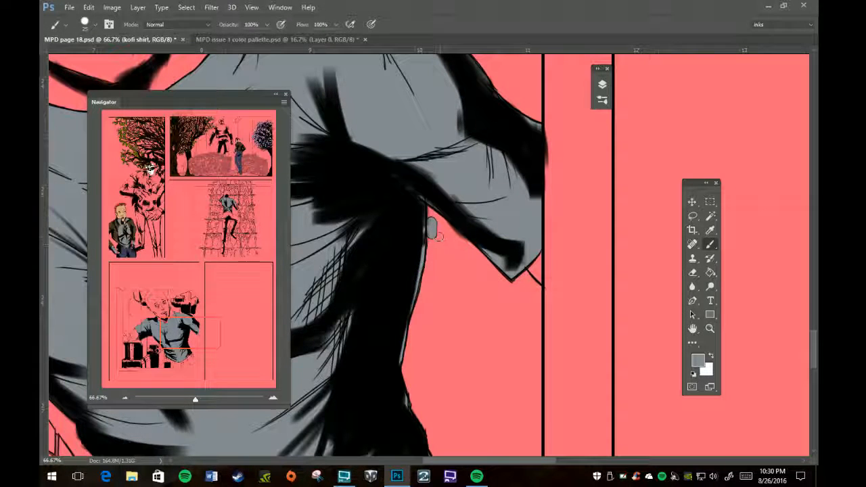
key("e")
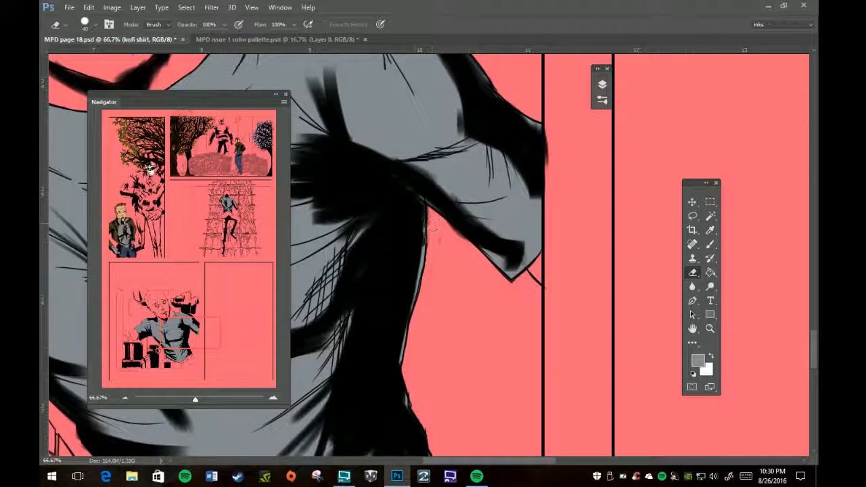
left_click_drag(428, 262, 433, 233)
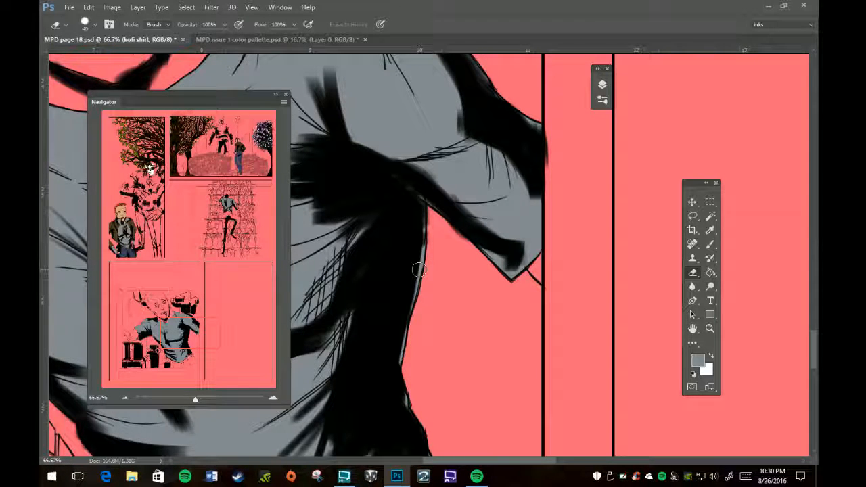
- Switch the Eraser to a different hard round brush preset at 40 px
left_click(604, 102)
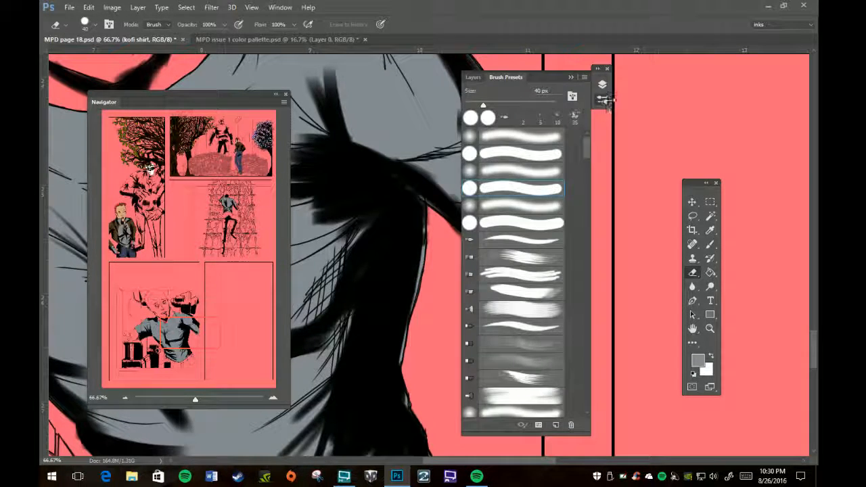
left_click(509, 156)
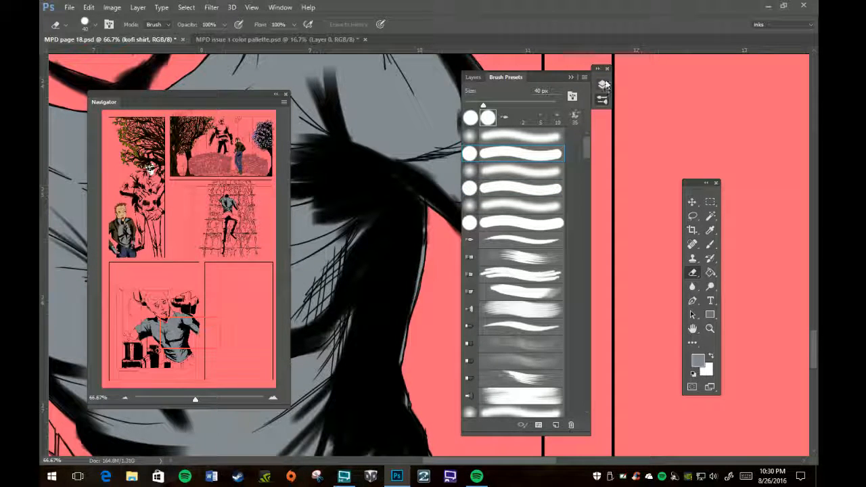
left_click(571, 78)
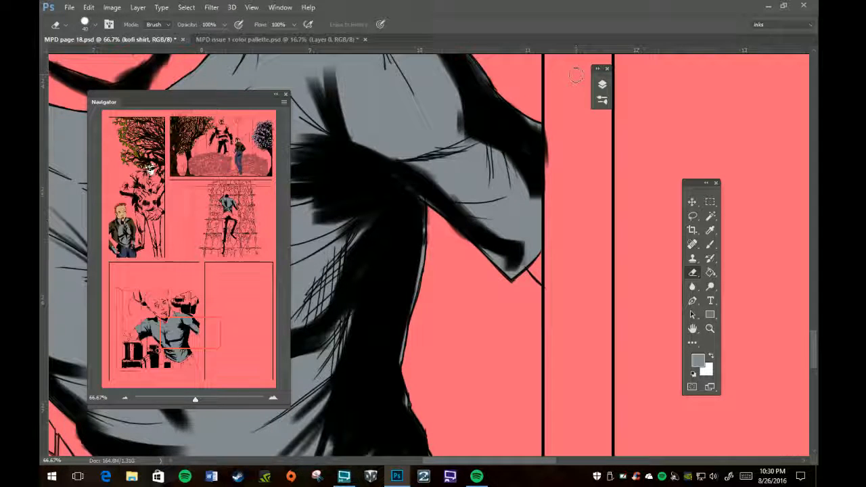
- Erase gray spilling past the right sleeve's hem on the figure climbing the trellis
left_click(225, 232)
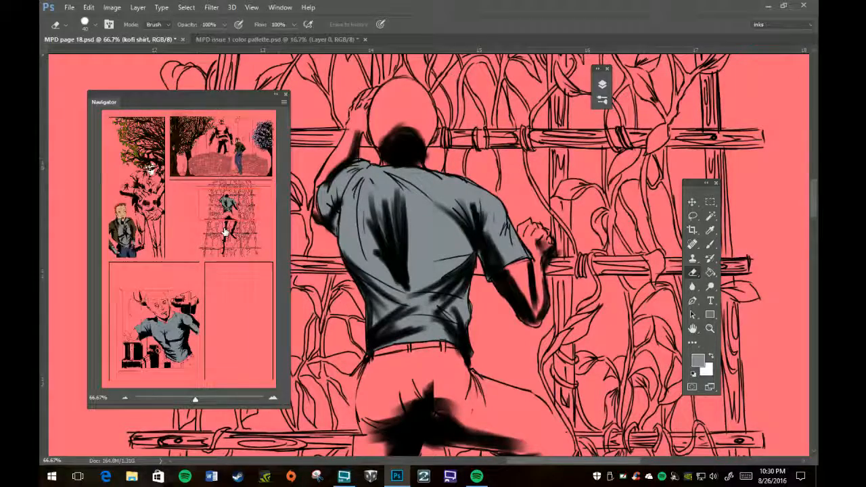
key("z")
left_click(455, 204)
left_click(451, 214)
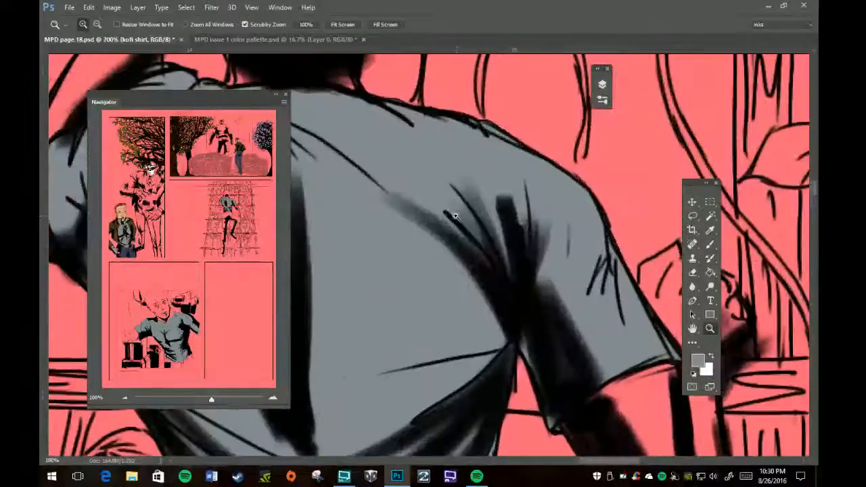
left_click(473, 216)
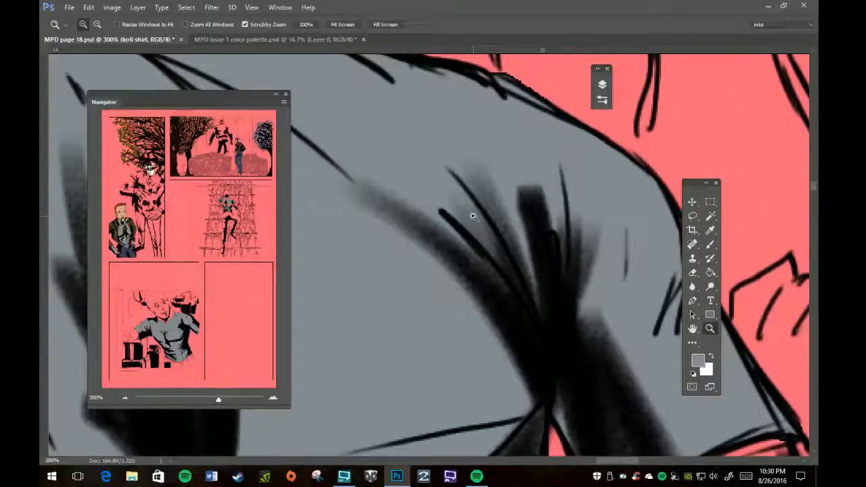
key("space")
left_click_drag(561, 322, 397, 237)
left_click_drag(499, 324, 452, 249)
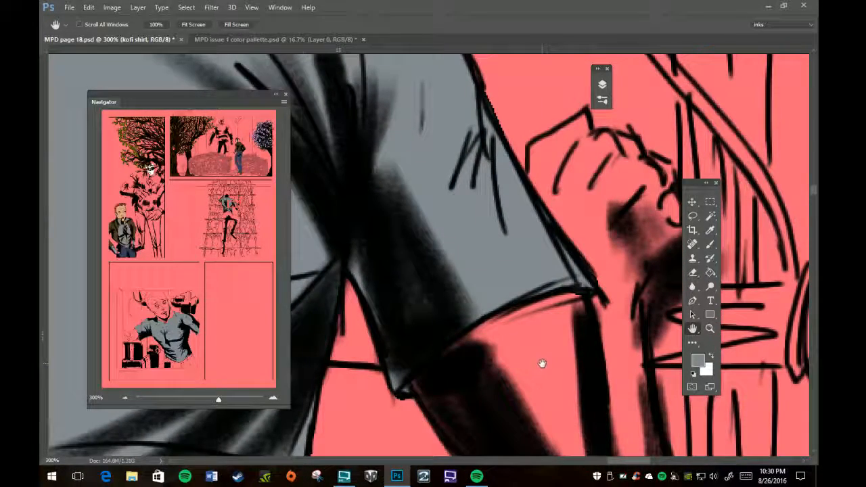
key("e")
mouse_move(585, 332)
left_mouse_down()
mouse_move(586, 325)
mouse_move(567, 382)
left_mouse_up()
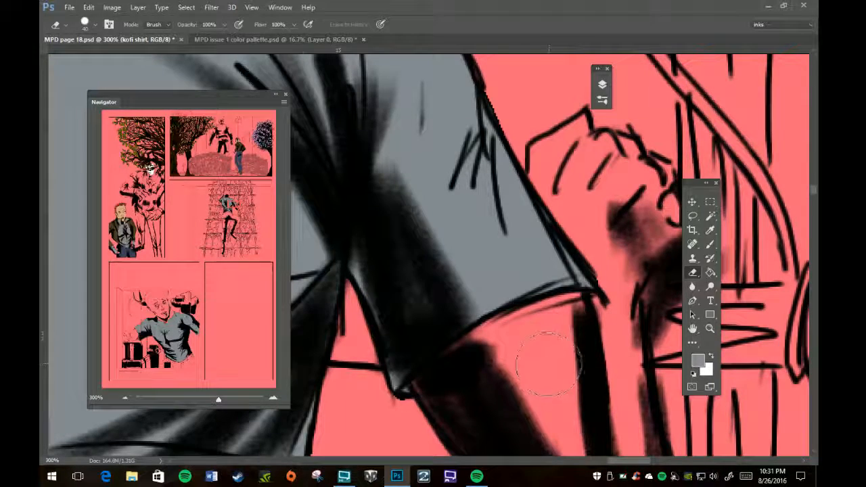
- Trim the gray along the right side of the climbing figure's torso just above the waist
key("h")
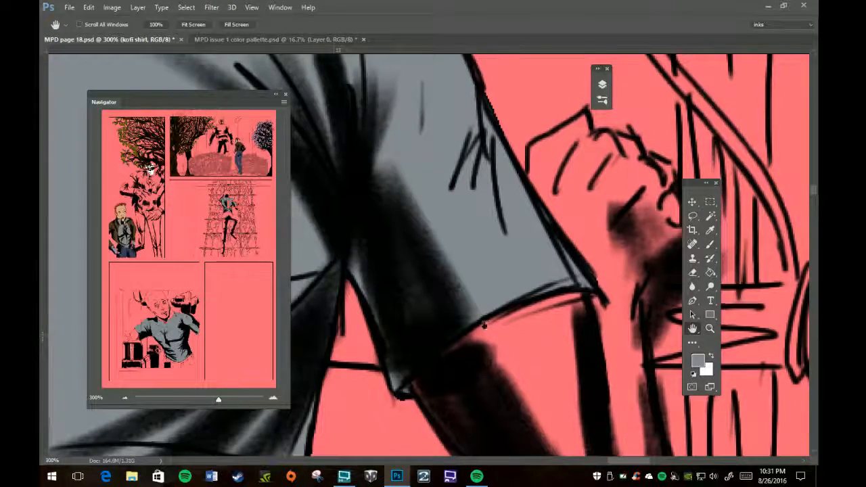
left_click_drag(478, 328, 605, 223)
left_click_drag(517, 373, 548, 196)
key("e")
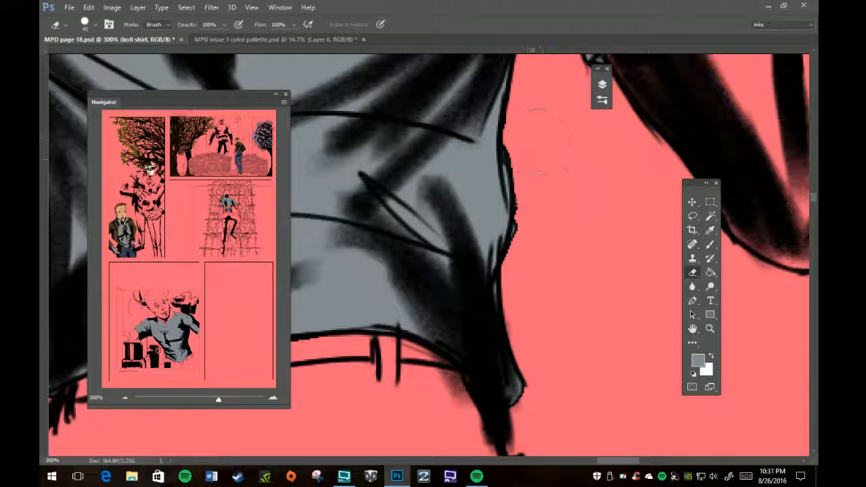
left_click_drag(544, 173, 545, 281)
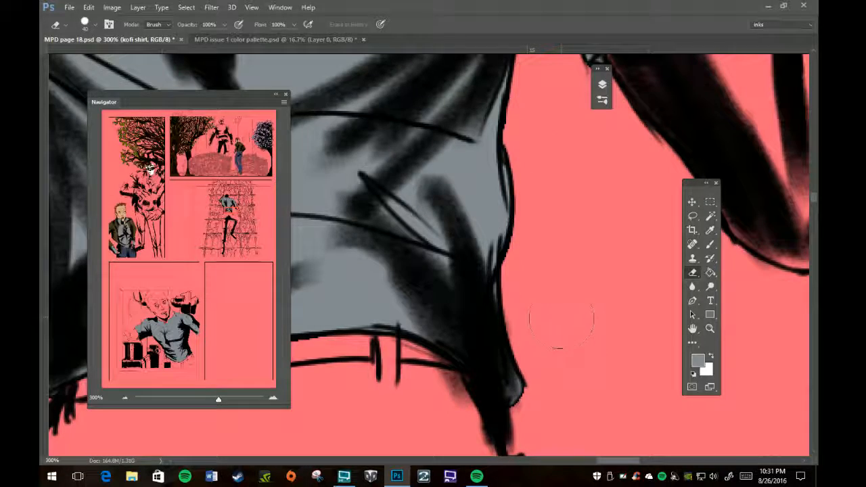
- Inspect the climbing figure's shirt edges from hem to shoulder, and the uncolored pants below
key("h")
left_click_drag(547, 296, 663, 238)
left_click_drag(442, 188, 606, 130)
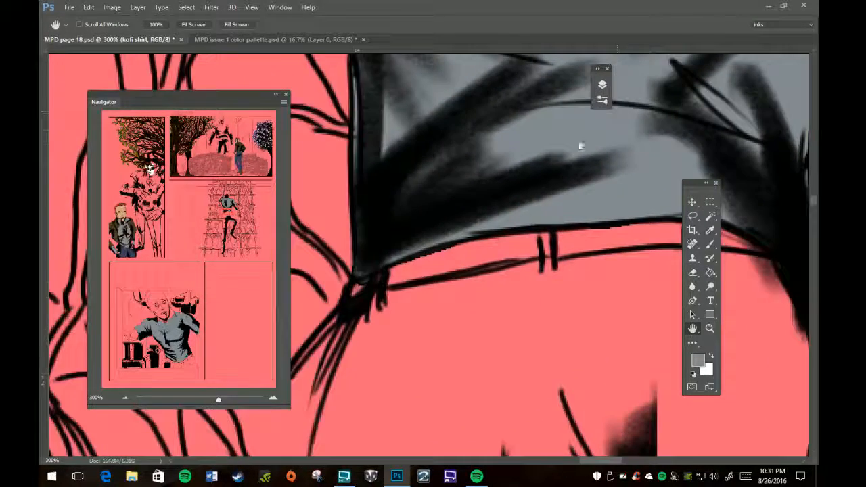
left_click_drag(473, 181, 511, 421)
left_click_drag(468, 161, 545, 450)
mouse_move(572, 206)
left_mouse_down()
mouse_move(549, 401)
mouse_move(580, 440)
mouse_move(609, 413)
mouse_move(604, 282)
mouse_move(542, 305)
left_mouse_up()
key("z")
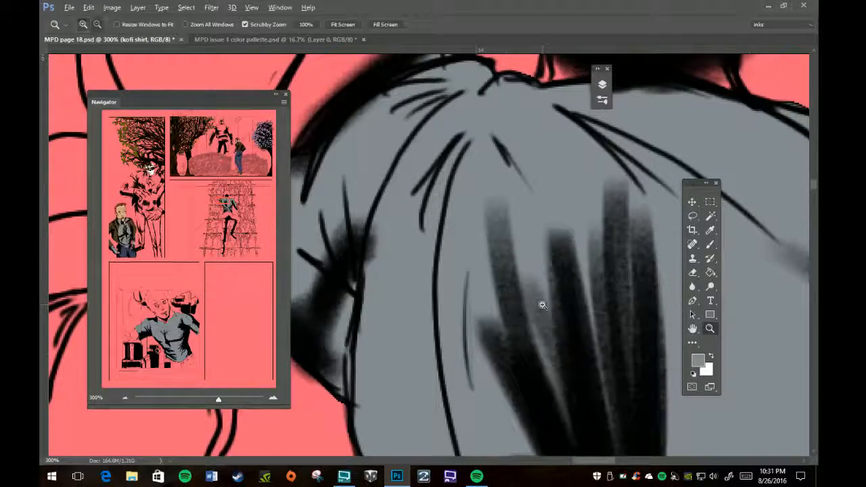
left_click(560, 295, "alt")
left_click(567, 300, "alt")
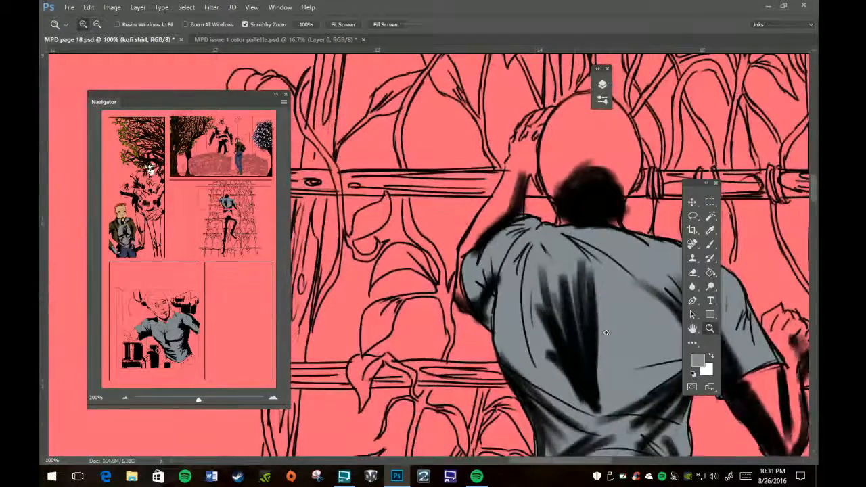
key("h")
left_click_drag(599, 319, 476, 127)
left_click_drag(544, 211, 482, 80)
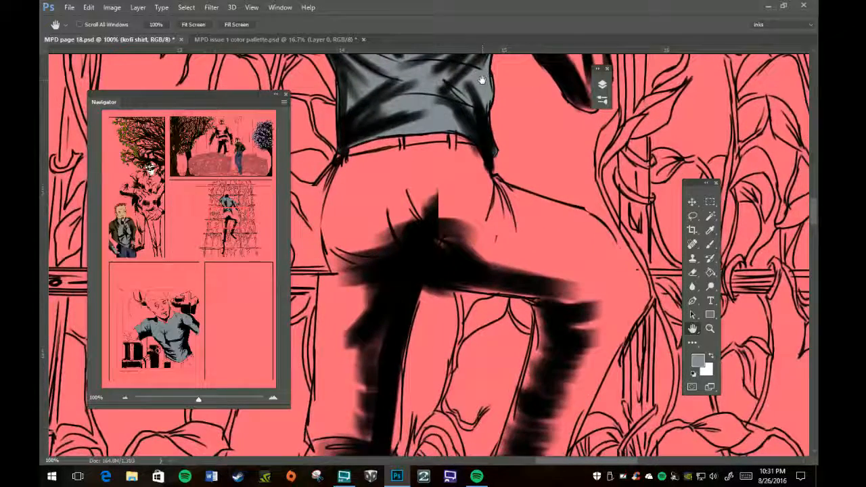
- Sample Kofi's blue pants color from the MPD issue 1 color palette document and return to MPD page 18 with the Brush
left_click(244, 40)
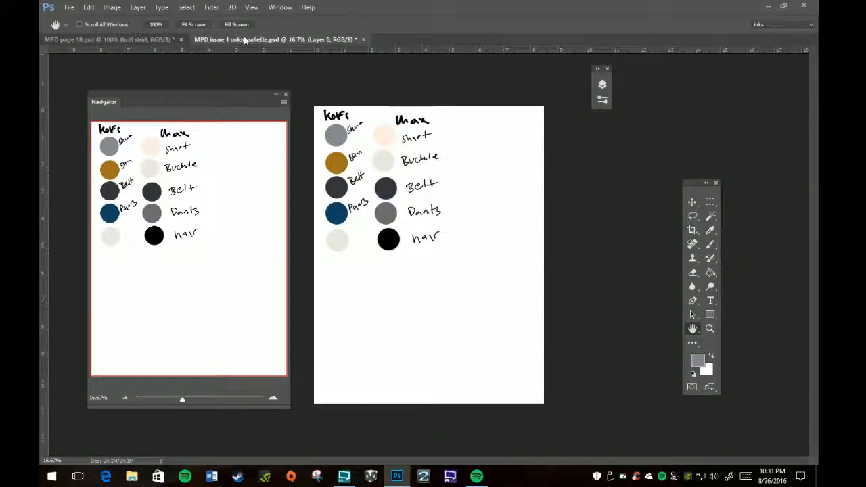
key("i")
left_click(343, 214)
key("b")
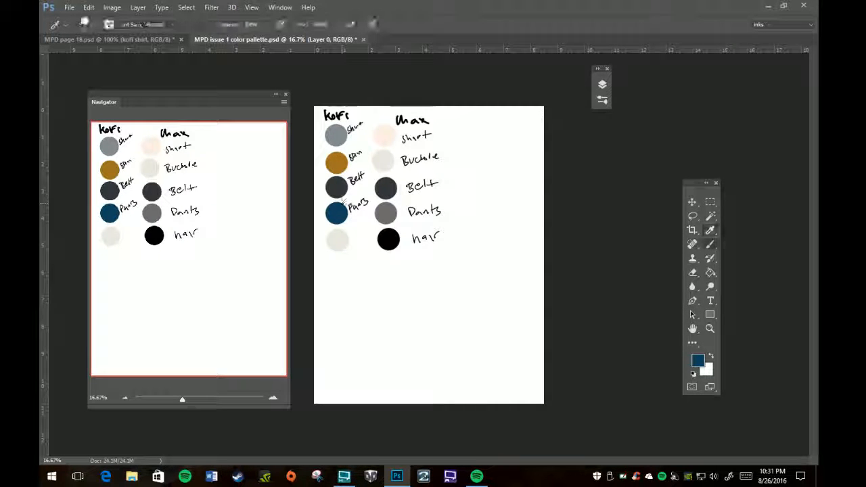
left_click(147, 40)
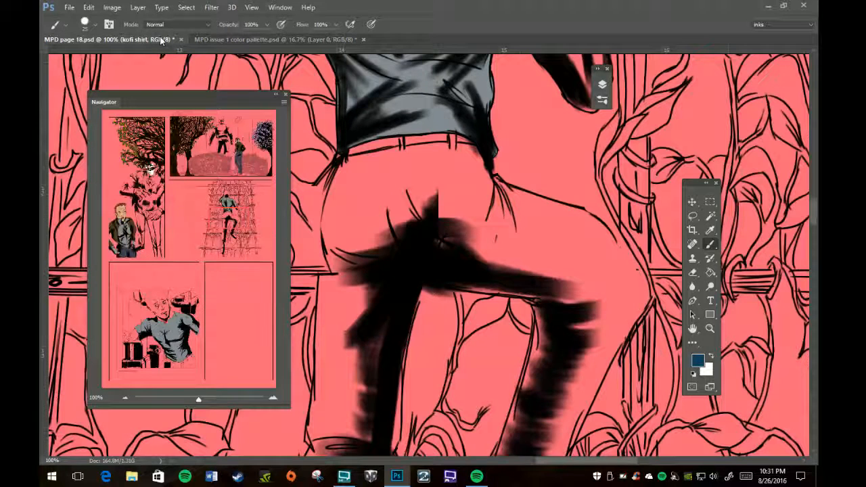
- Collapse the kofi shirt layer's effects and add a new layer between kofi shirt and the backgrounds group
left_click(603, 85)
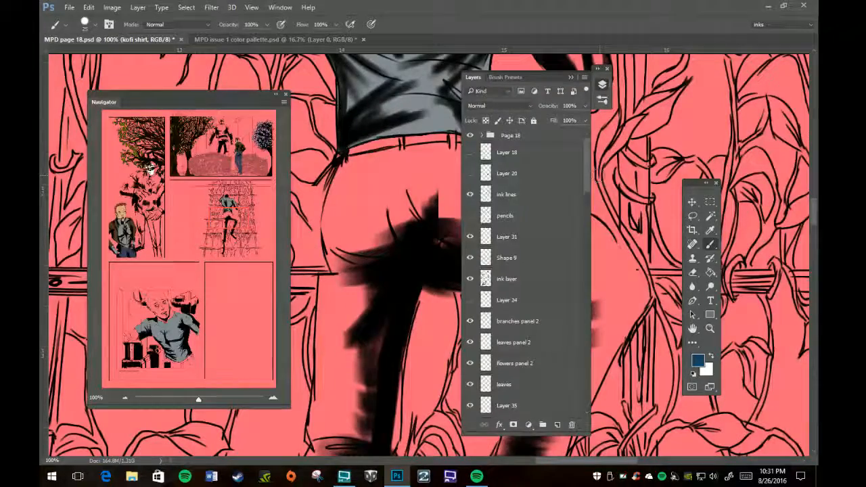
left_click_drag(589, 177, 589, 313)
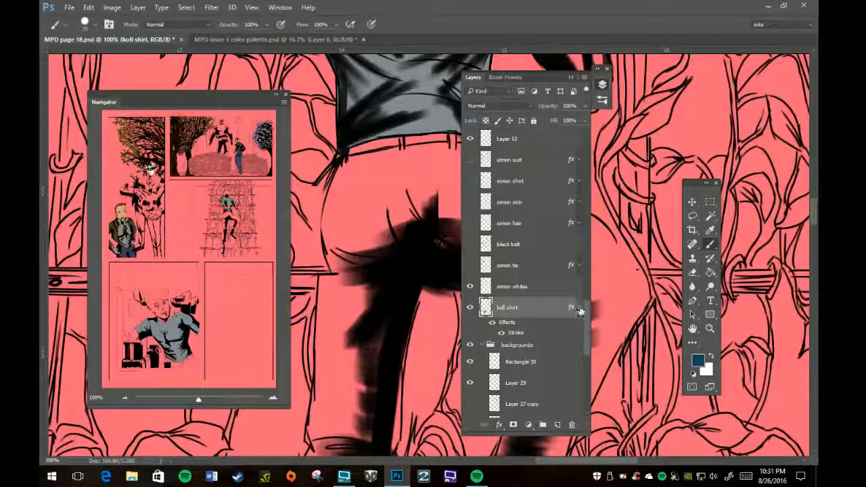
left_click(579, 308)
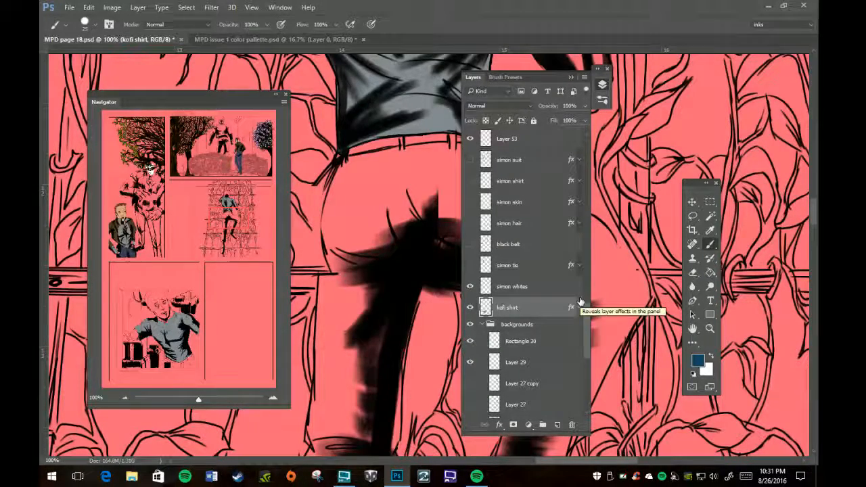
left_click(532, 326)
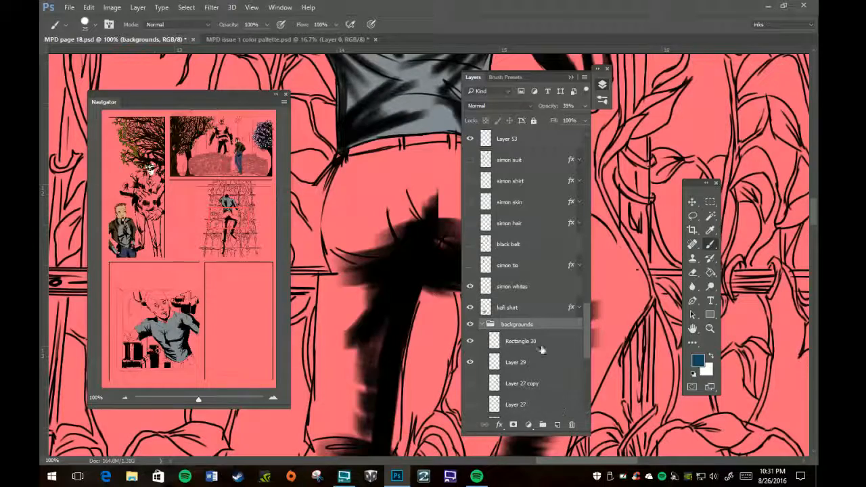
left_click(556, 424)
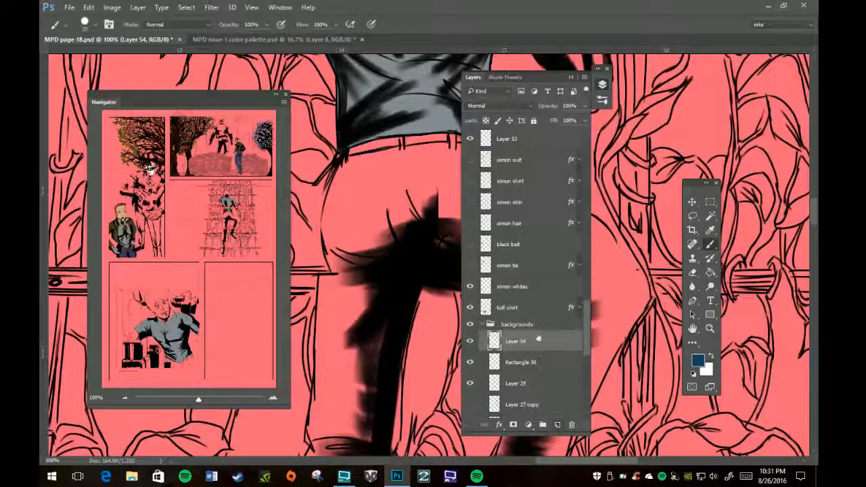
left_click_drag(541, 319, 542, 321)
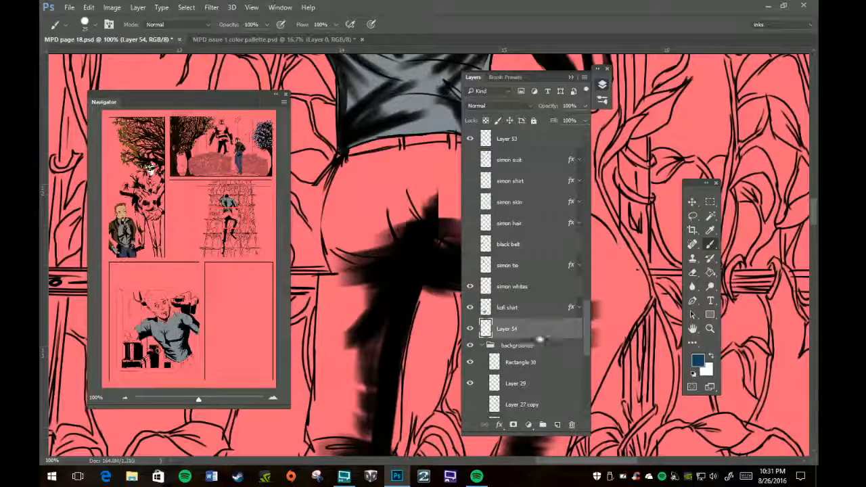
- Copy the kofi shirt layer's style onto Layer 54 and collapse the pasted effects
right_click(545, 329)
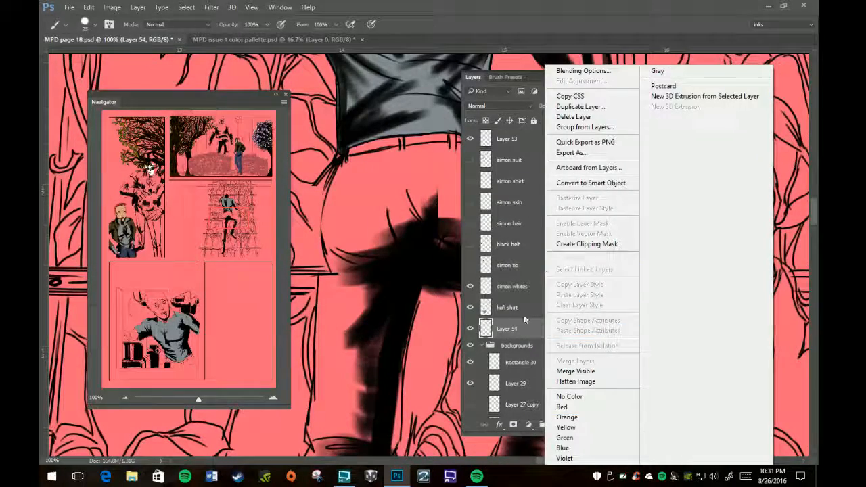
left_click(525, 306)
right_click(531, 308)
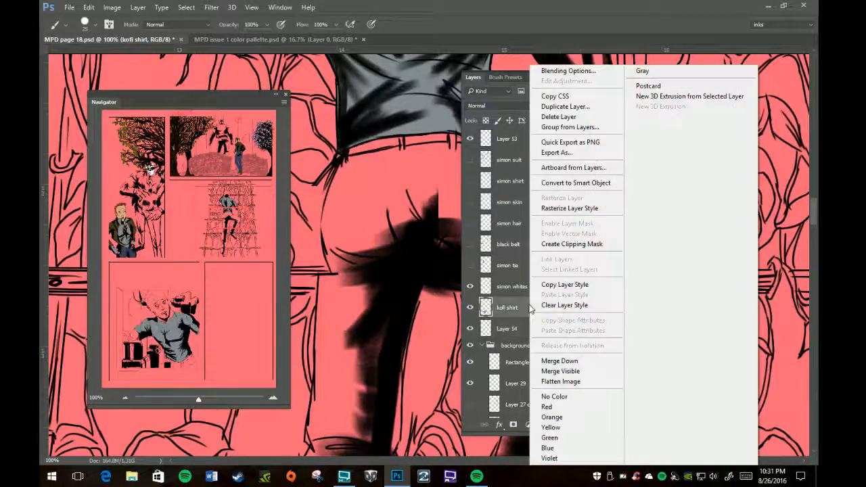
left_click(563, 285)
left_click(532, 329)
right_click(532, 329)
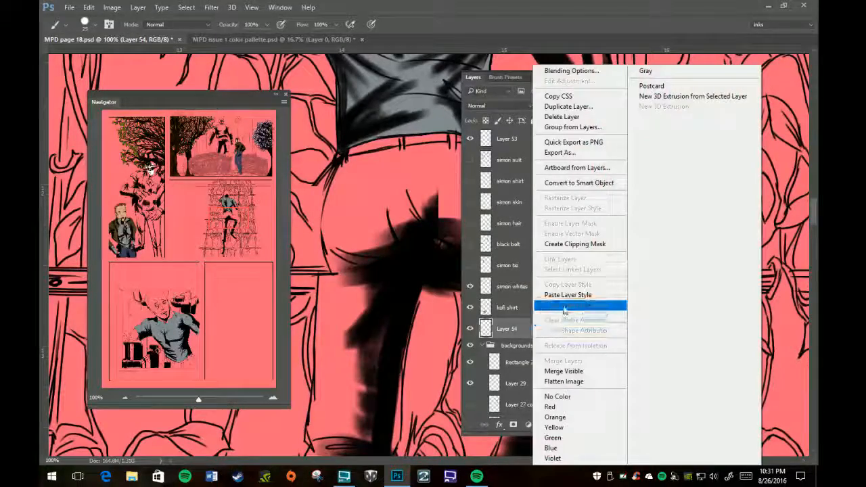
left_click(563, 293)
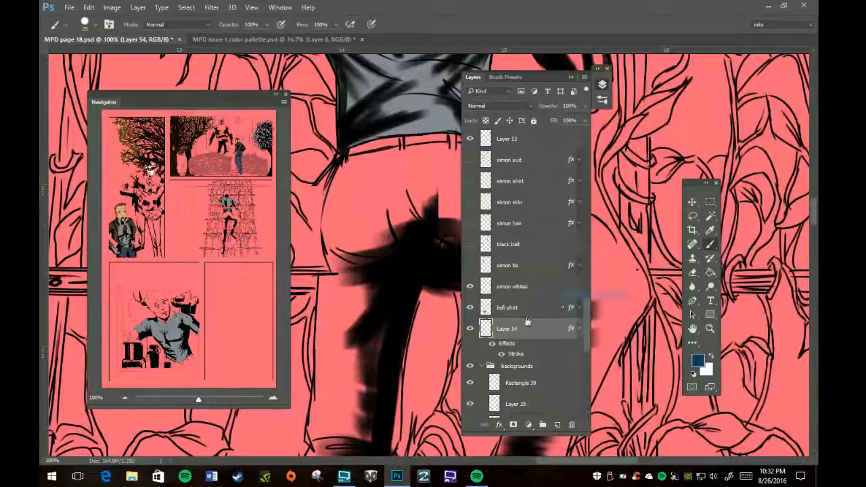
left_click(579, 328)
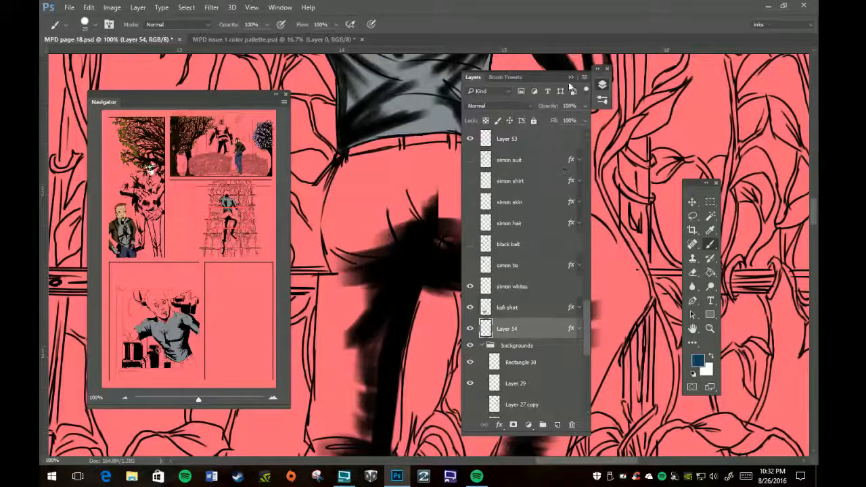
- Rename Layer 54 as kofi pants and collapse the layer list to clear the canvas
double_click(506, 330)
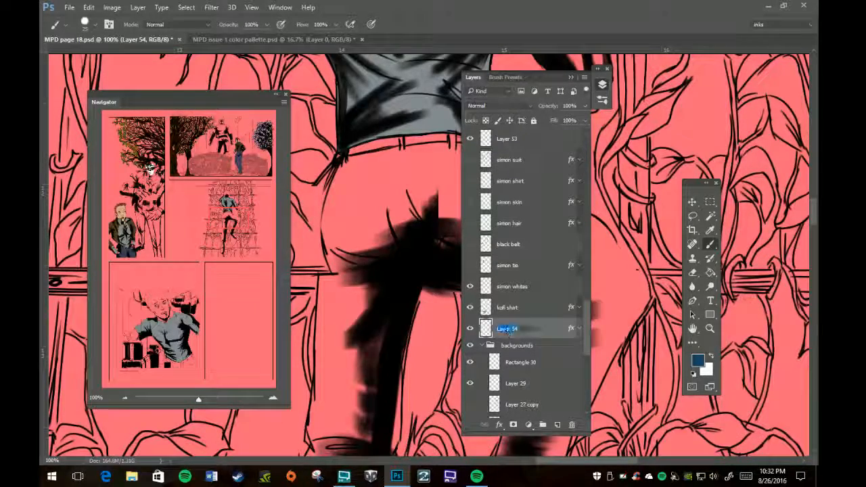
type("kofi")
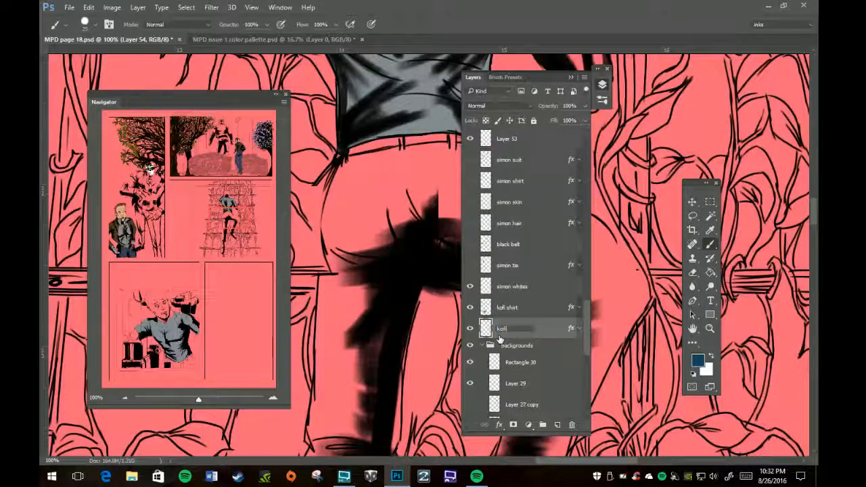
type(" pants")
key("Return")
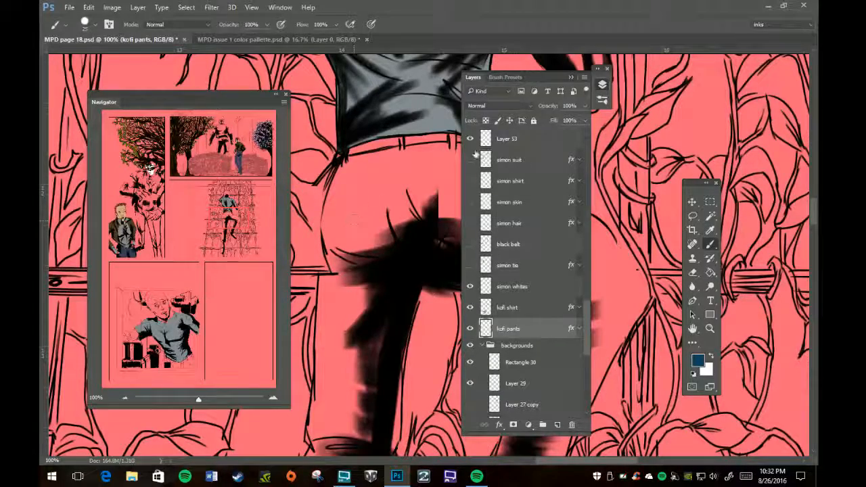
left_click(571, 77)
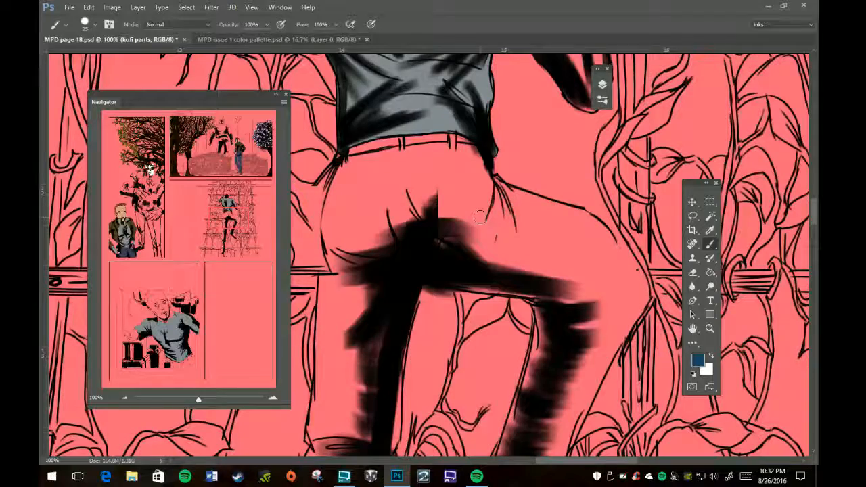
- Paint the climbing figure's seat, the top of the straight leg and the raised thigh with the flat blue
mouse_move(429, 213)
left_mouse_down()
mouse_move(390, 203)
mouse_move(412, 192)
mouse_move(403, 154)
mouse_move(351, 162)
mouse_move(339, 192)
mouse_move(339, 182)
mouse_move(329, 218)
mouse_move(332, 211)
mouse_move(337, 280)
mouse_move(334, 258)
mouse_move(326, 287)
mouse_move(333, 255)
mouse_move(323, 328)
mouse_move(326, 308)
mouse_move(338, 344)
mouse_move(361, 285)
mouse_move(381, 272)
mouse_move(374, 348)
left_mouse_up()
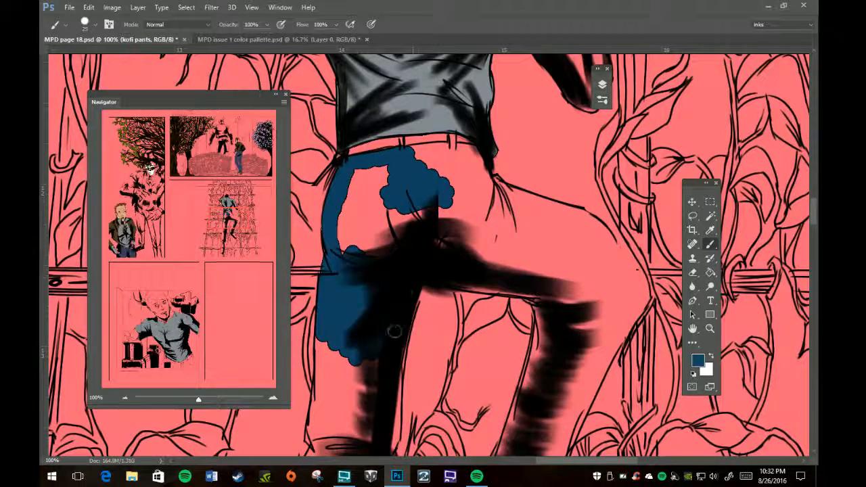
mouse_move(371, 204)
left_mouse_down()
mouse_move(346, 256)
mouse_move(347, 199)
mouse_move(329, 238)
mouse_move(326, 219)
mouse_move(355, 171)
mouse_move(395, 166)
mouse_move(390, 176)
mouse_move(401, 180)
mouse_move(368, 198)
mouse_move(358, 223)
mouse_move(357, 255)
mouse_move(379, 266)
mouse_move(431, 207)
mouse_move(429, 224)
mouse_move(422, 156)
mouse_move(410, 154)
mouse_move(486, 150)
mouse_move(476, 194)
left_mouse_up()
mouse_move(452, 157)
left_mouse_down()
mouse_move(450, 218)
mouse_move(460, 205)
mouse_move(486, 214)
mouse_move(504, 197)
left_mouse_up()
mouse_move(444, 216)
left_mouse_down()
mouse_move(504, 218)
mouse_move(488, 235)
mouse_move(460, 234)
mouse_move(443, 256)
mouse_move(469, 281)
mouse_move(448, 271)
mouse_move(475, 281)
mouse_move(446, 273)
mouse_move(551, 296)
mouse_move(500, 225)
mouse_move(482, 255)
mouse_move(501, 257)
mouse_move(517, 226)
mouse_move(516, 197)
mouse_move(585, 219)
mouse_move(535, 247)
mouse_move(519, 240)
mouse_move(561, 275)
left_mouse_up()
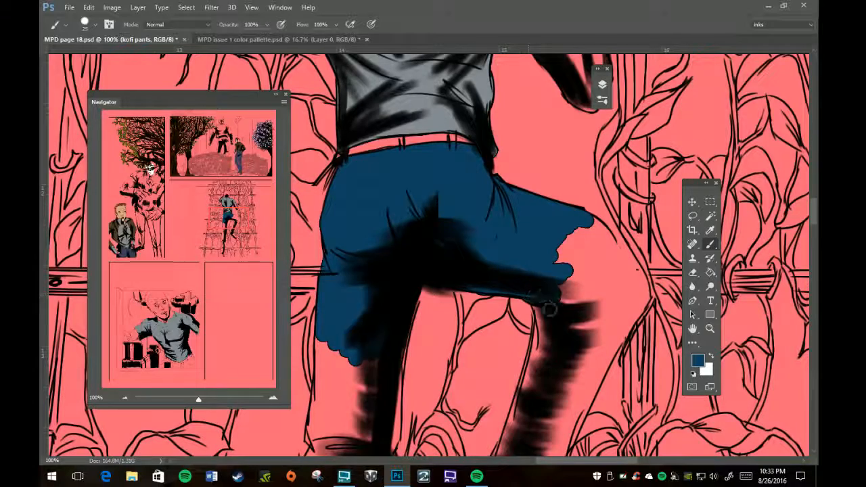
- Fill the raised leg's knee and upper calf with blue, following the inked outline
mouse_move(541, 315)
left_mouse_down()
mouse_move(562, 279)
mouse_move(559, 245)
mouse_move(553, 277)
mouse_move(577, 250)
mouse_move(593, 229)
left_mouse_up()
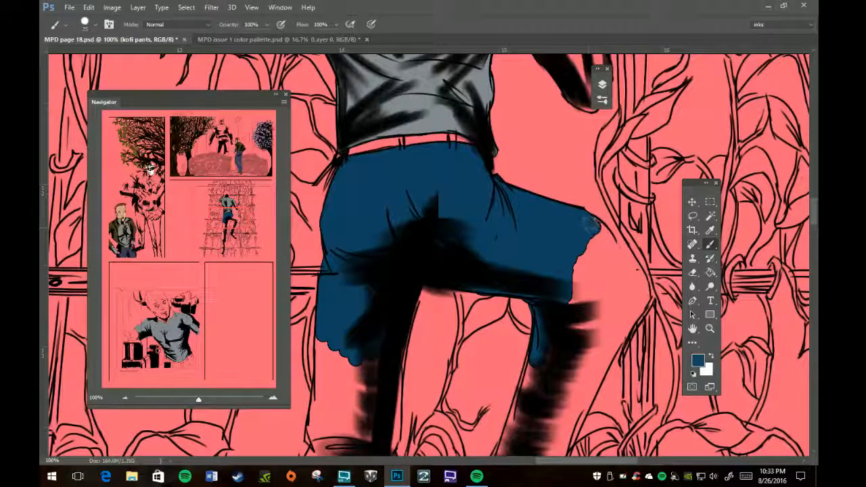
mouse_move(608, 260)
left_mouse_down()
mouse_move(596, 235)
mouse_move(581, 284)
mouse_move(586, 260)
mouse_move(590, 279)
mouse_move(615, 267)
mouse_move(594, 295)
left_mouse_up()
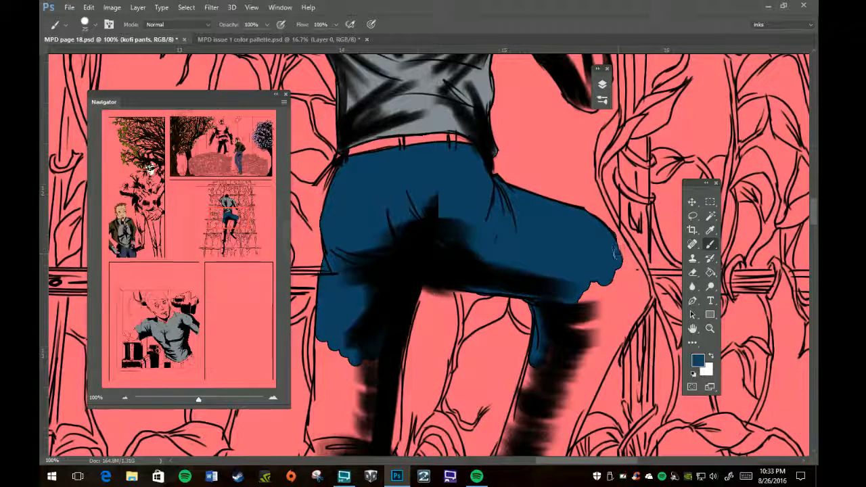
left_click_drag(616, 252, 639, 286)
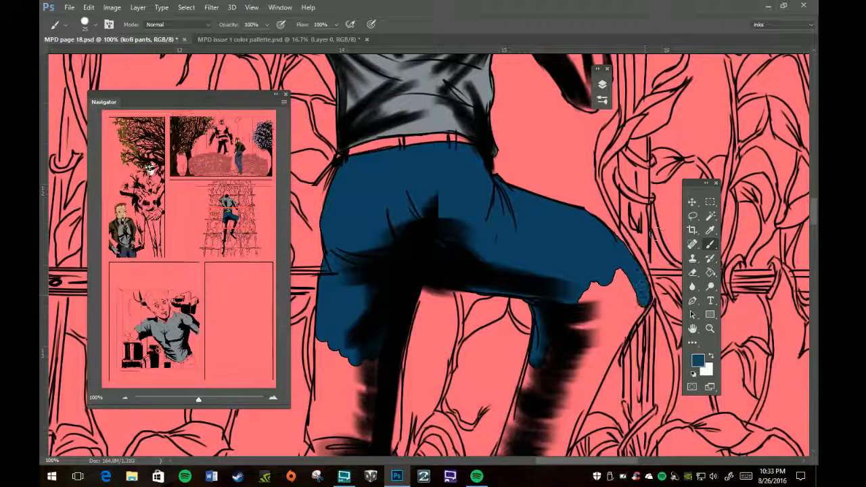
mouse_move(641, 292)
left_mouse_down()
mouse_move(612, 345)
mouse_move(640, 302)
mouse_move(625, 328)
mouse_move(602, 301)
mouse_move(631, 276)
left_mouse_up()
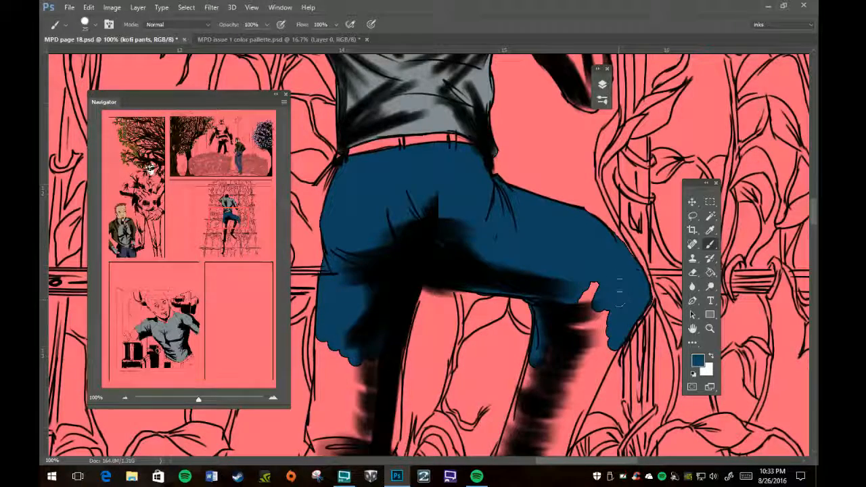
mouse_move(580, 297)
left_mouse_down()
mouse_move(569, 328)
mouse_move(599, 324)
mouse_move(592, 378)
left_mouse_up()
mouse_move(628, 315)
left_mouse_down()
mouse_move(585, 390)
mouse_move(602, 350)
mouse_move(586, 387)
mouse_move(602, 364)
mouse_move(568, 351)
mouse_move(562, 331)
mouse_move(528, 383)
mouse_move(533, 363)
mouse_move(518, 413)
mouse_move(527, 426)
mouse_move(550, 411)
mouse_move(548, 424)
mouse_move(579, 401)
mouse_move(571, 429)
mouse_move(581, 408)
mouse_move(564, 398)
mouse_move(573, 282)
mouse_move(564, 180)
left_mouse_up()
- Extend the blue down the raised leg's lower calf to the pants cuff above the shoe
key("h")
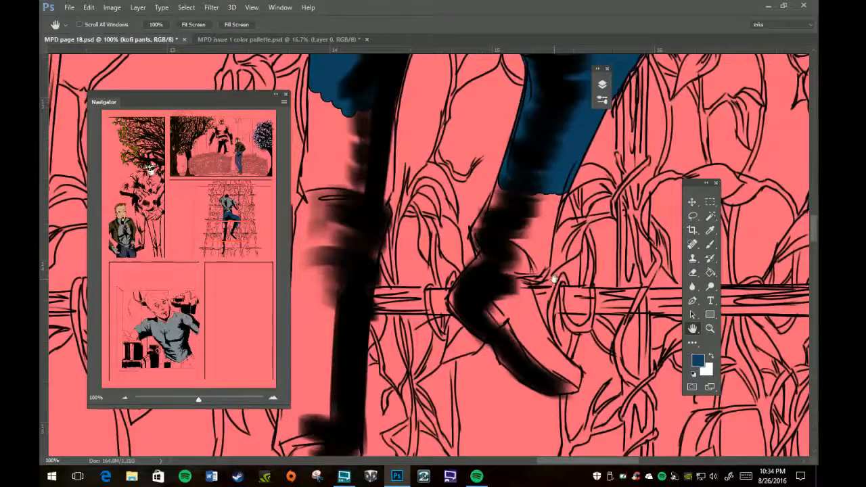
key("b")
mouse_move(511, 201)
left_mouse_down()
mouse_move(493, 194)
mouse_move(489, 215)
mouse_move(540, 181)
mouse_move(548, 224)
mouse_move(560, 203)
mouse_move(553, 199)
mouse_move(545, 233)
mouse_move(535, 233)
mouse_move(538, 270)
mouse_move(545, 245)
mouse_move(533, 265)
mouse_move(525, 237)
mouse_move(534, 270)
mouse_move(532, 233)
left_mouse_up()
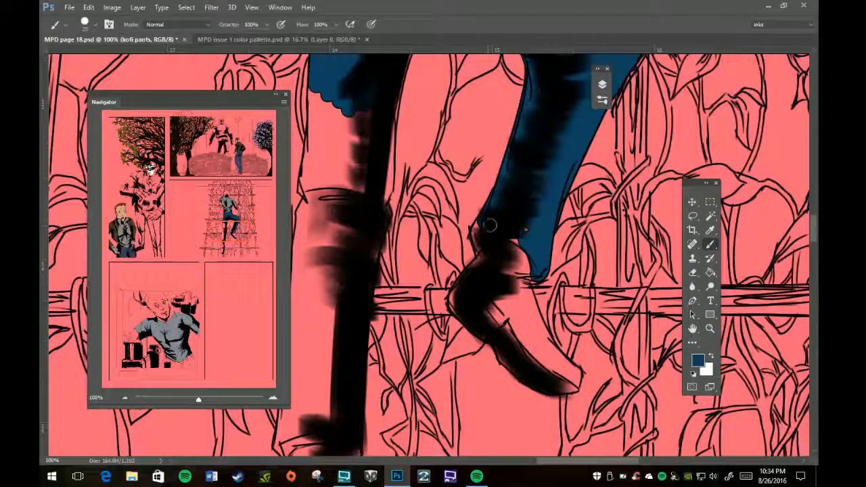
left_click_drag(515, 241, 526, 239)
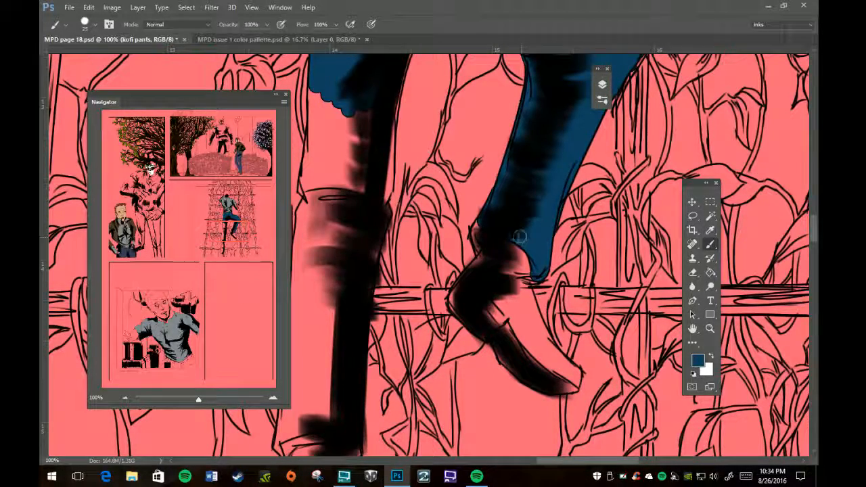
- Fill the narrow corners of the raised leg's cuff with a smaller brush and erase the overspill at its tip
key("bracketleft")
key("bracketleft")
left_click_drag(485, 214, 476, 238)
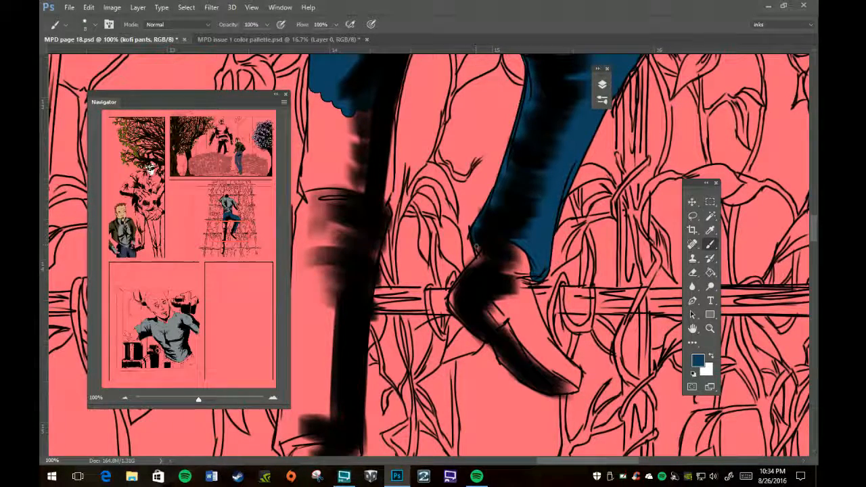
mouse_move(477, 230)
left_mouse_down()
mouse_move(477, 242)
mouse_move(482, 225)
left_mouse_up()
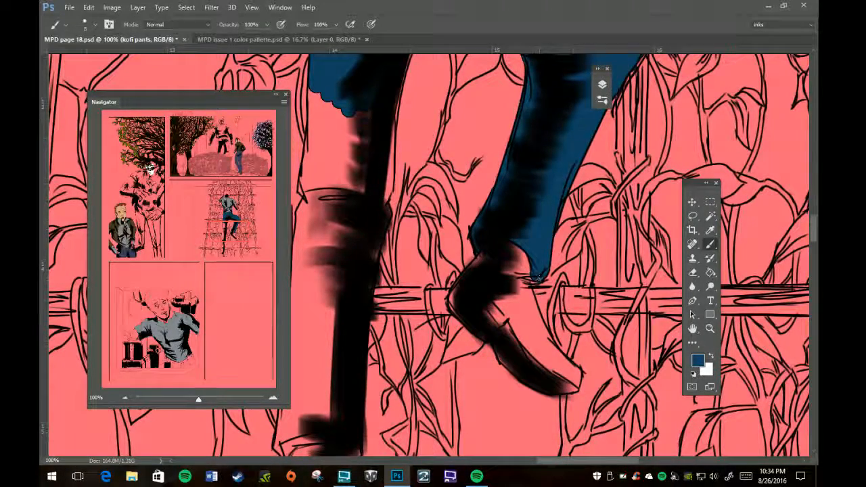
mouse_move(532, 270)
left_mouse_down()
mouse_move(535, 280)
mouse_move(544, 267)
left_mouse_up()
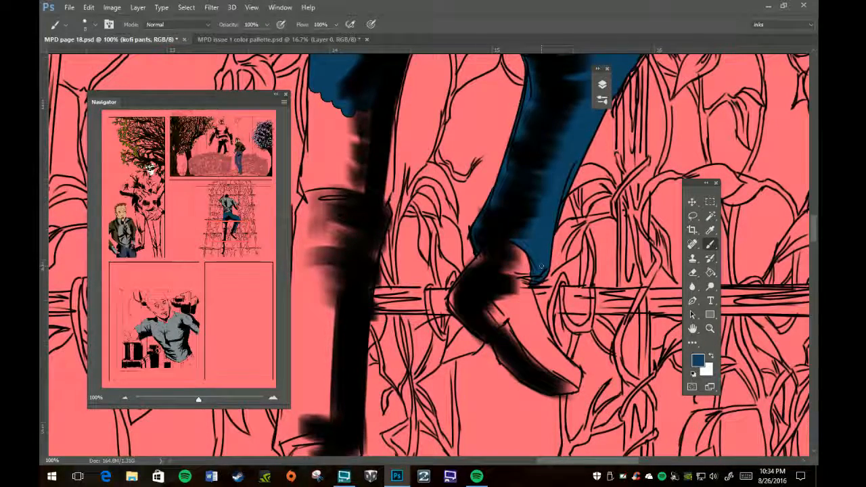
key("e")
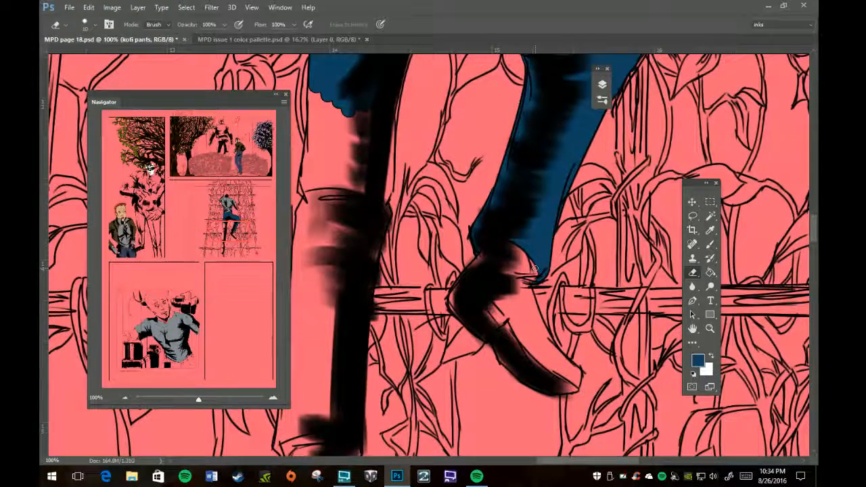
- Paint the straight leg blue from the thigh past the knee folds and down the shin
key("space")
left_click_drag(479, 317, 619, 359)
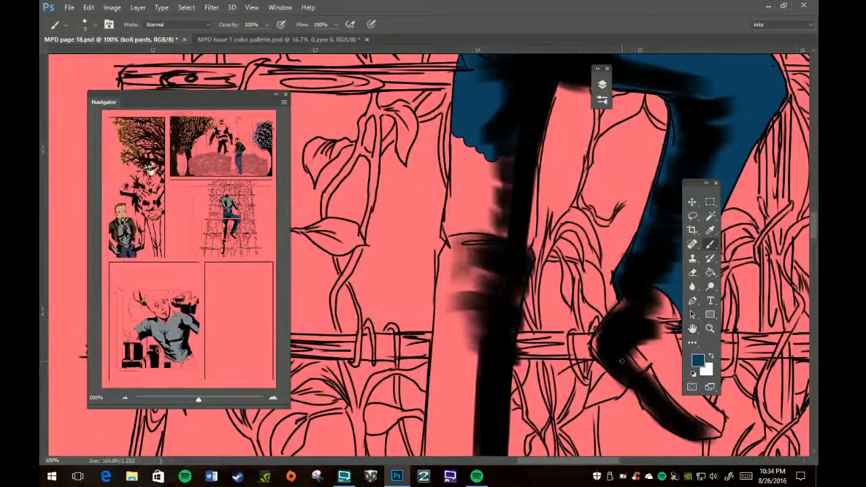
mouse_move(460, 140)
left_mouse_down()
mouse_move(449, 241)
mouse_move(463, 223)
mouse_move(470, 176)
mouse_move(466, 203)
mouse_move(538, 122)
mouse_move(524, 203)
mouse_move(530, 170)
mouse_move(530, 223)
mouse_move(517, 242)
mouse_move(490, 222)
mouse_move(470, 255)
mouse_move(473, 230)
mouse_move(445, 271)
mouse_move(443, 308)
mouse_move(445, 277)
mouse_move(453, 294)
mouse_move(482, 297)
mouse_move(491, 253)
mouse_move(489, 277)
mouse_move(506, 255)
mouse_move(518, 263)
mouse_move(527, 255)
mouse_move(511, 308)
left_mouse_up()
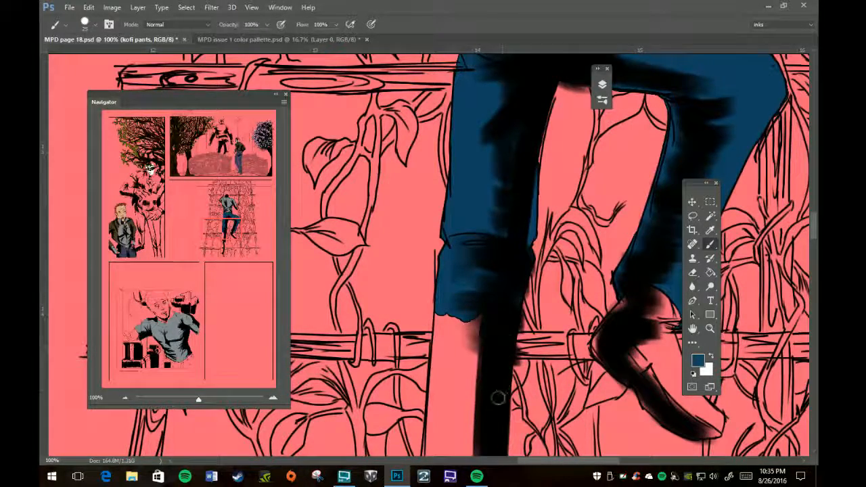
mouse_move(477, 315)
left_mouse_down()
mouse_move(468, 318)
mouse_move(451, 379)
mouse_move(447, 338)
mouse_move(440, 345)
mouse_move(443, 315)
mouse_move(438, 343)
left_mouse_up()
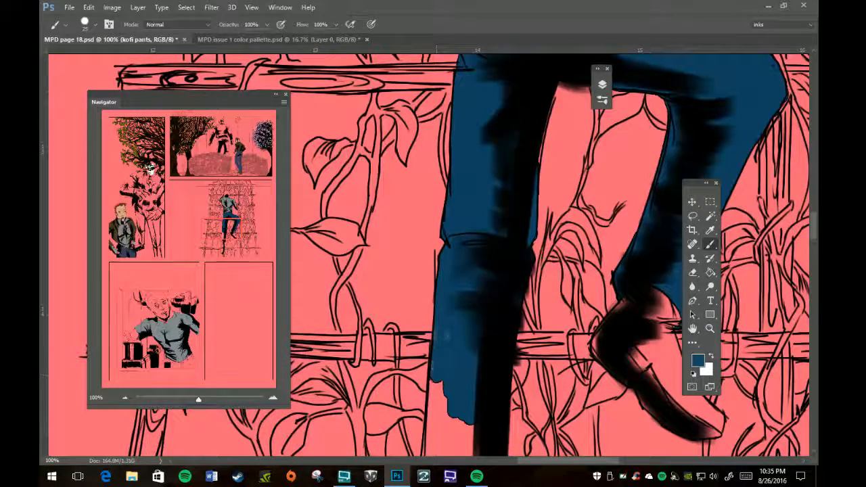
mouse_move(433, 402)
left_mouse_down()
mouse_move(435, 434)
mouse_move(431, 399)
mouse_move(449, 433)
mouse_move(477, 411)
mouse_move(478, 438)
left_mouse_up()
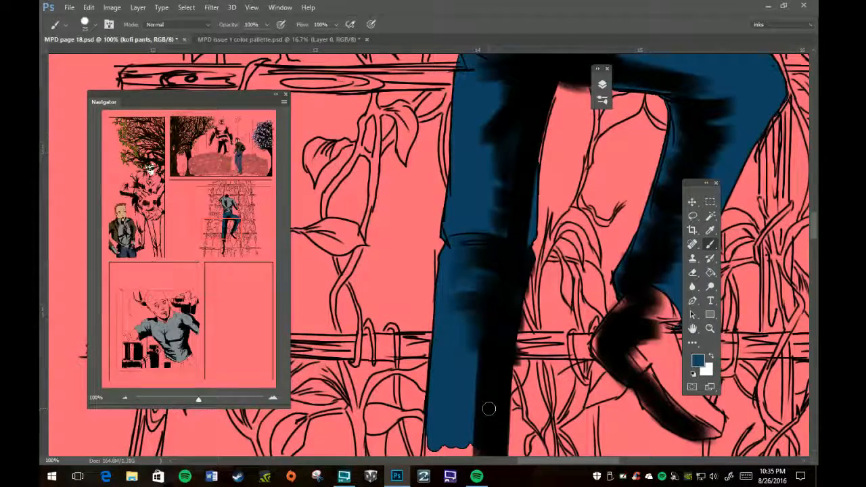
- Extend the blue to the straight leg's hem, filling both cuff corners with a smaller brush and erasing the overspill
key("space")
left_click_drag(488, 408, 512, 295)
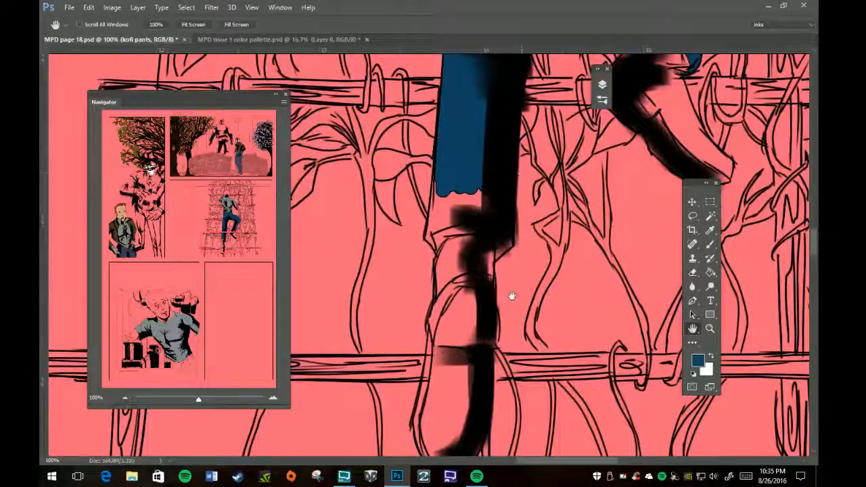
mouse_move(448, 166)
left_mouse_down()
mouse_move(434, 216)
mouse_move(443, 222)
mouse_move(484, 177)
left_mouse_up()
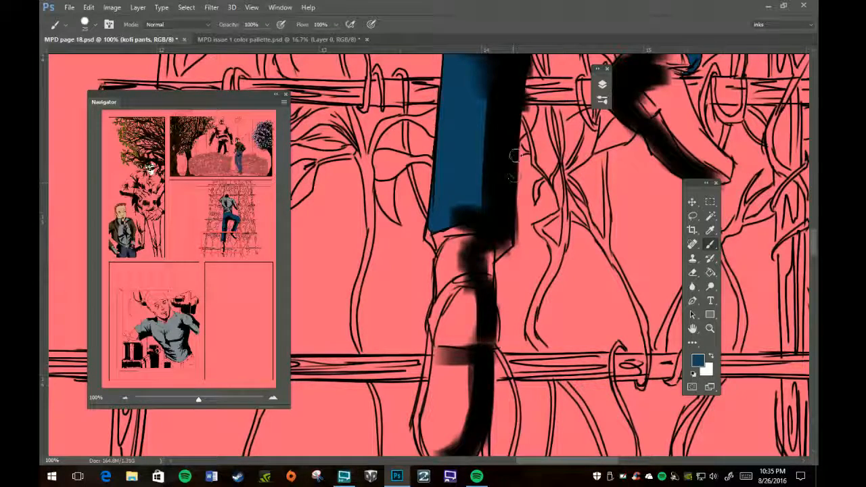
key("bracketleft")
key("bracketleft")
key("bracketleft")
key("bracketleft")
left_click_drag(439, 228, 430, 247)
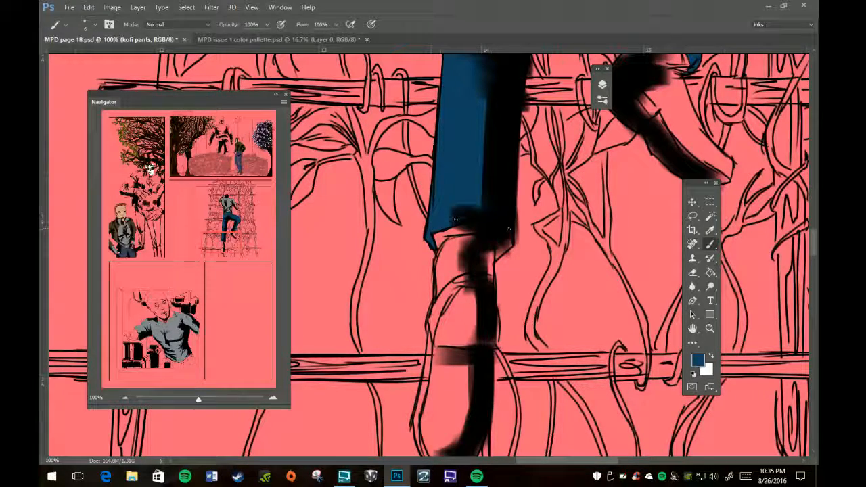
mouse_move(504, 245)
left_mouse_down()
mouse_move(500, 255)
mouse_move(506, 235)
left_mouse_up()
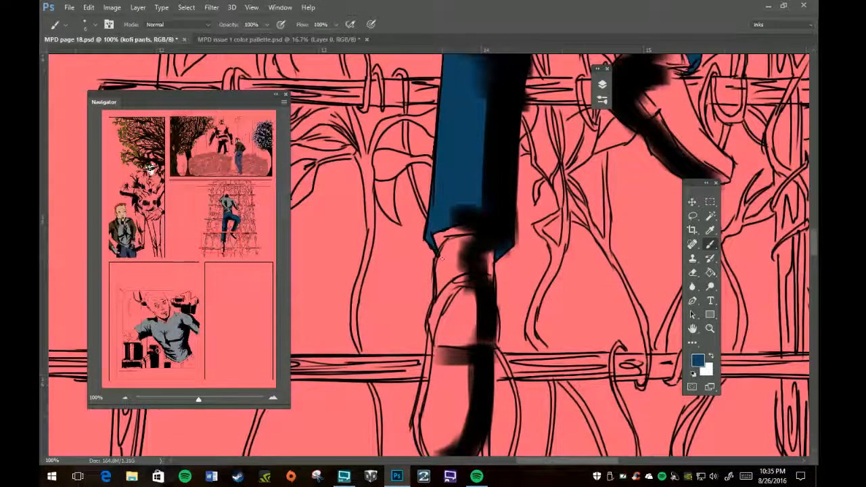
key("e")
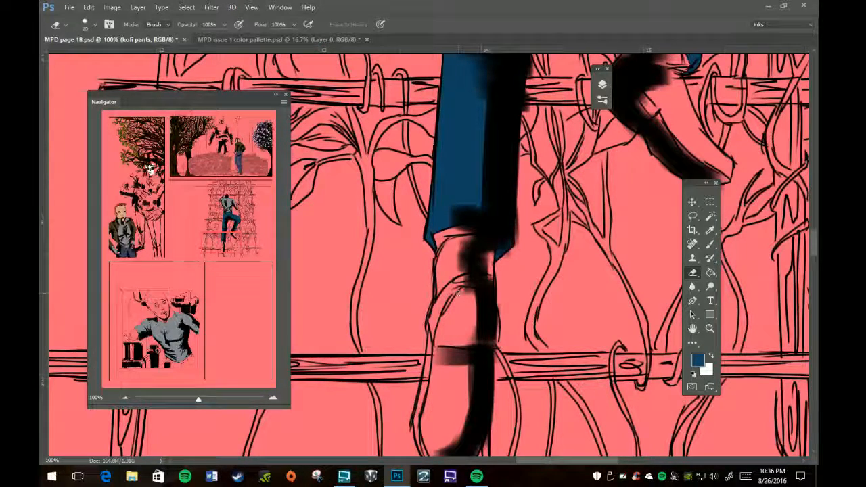
- Examine the climbing figure's blue pants from waistband to both cuffs at 50% zoom
key("z")
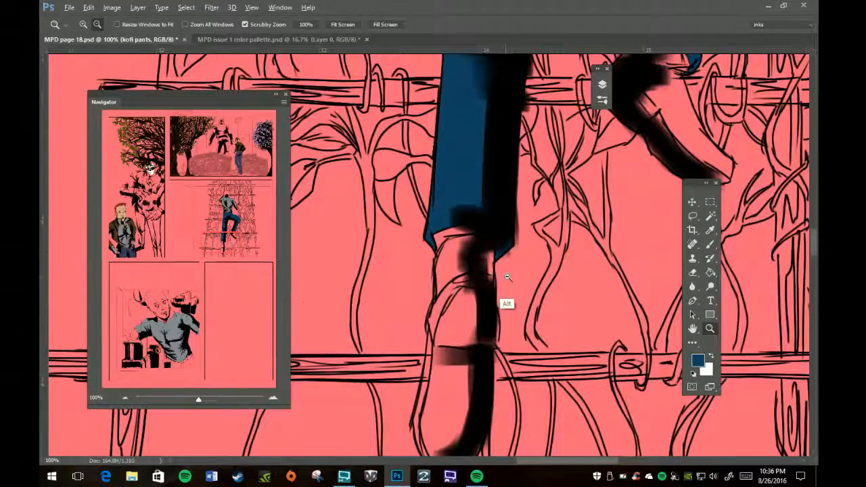
left_click(512, 295, "alt")
left_click(523, 293, "alt")
key("h")
left_click_drag(523, 294, 512, 386)
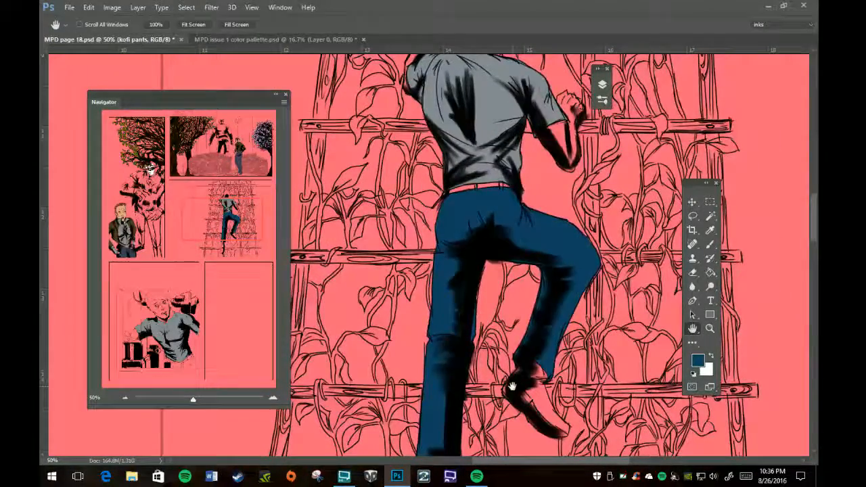
key("b")
key("bracketright")
key("bracketright")
key("bracketright")
key("bracketright")
key("bracketright")
key("bracketright")
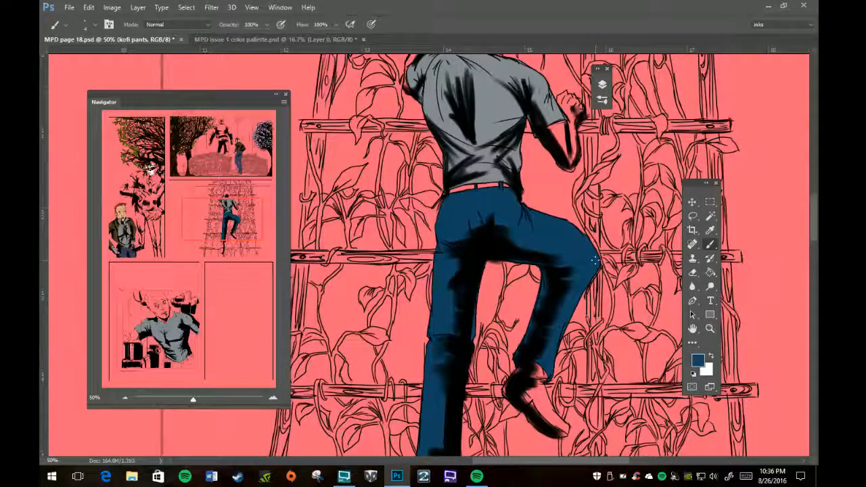
scroll(447, 271, "down", 5)
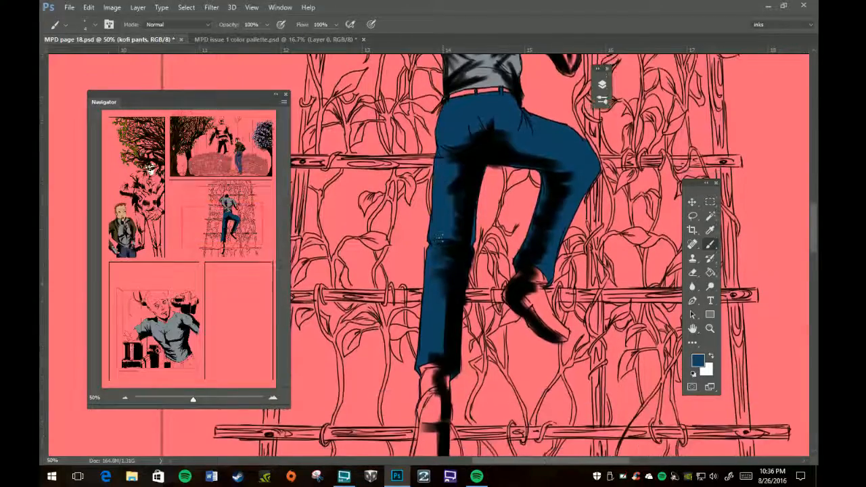
- Paint the right-hand hip and thigh of the pants blue in the lower panel with a size 25 brush, down to the panel's bottom border
left_click(169, 331)
scroll(179, 308, "down", 6)
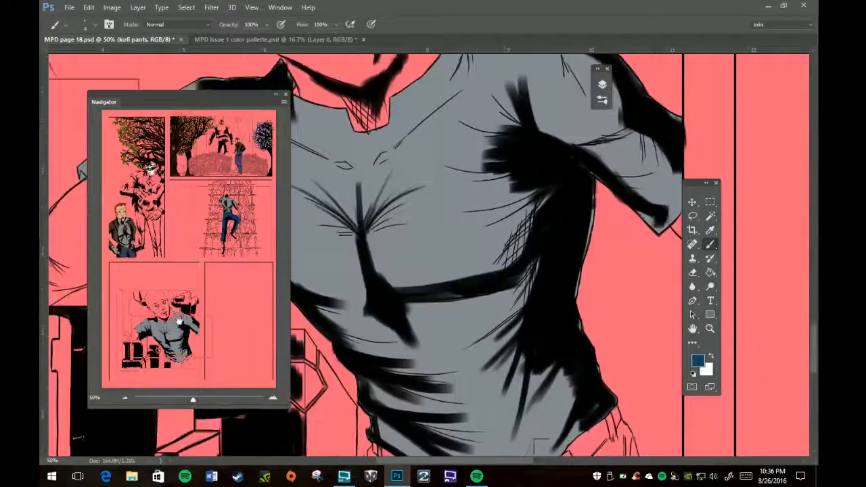
scroll(181, 307, "down", 1)
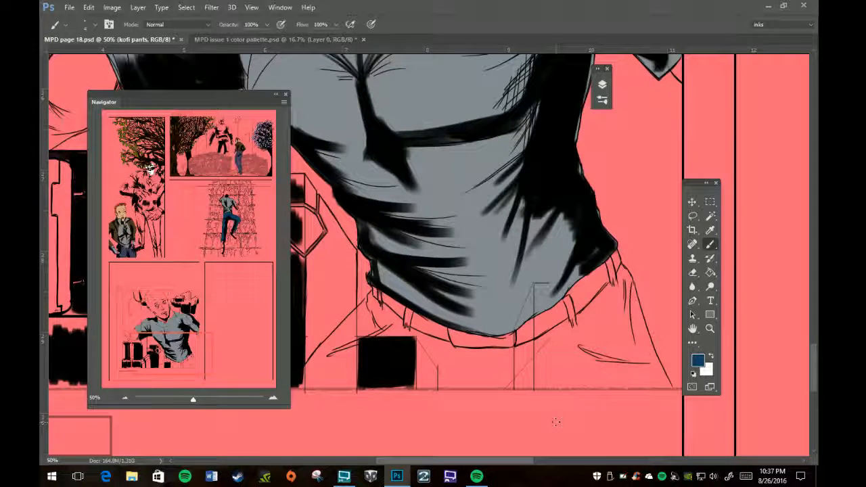
key("bracketright")
key("bracketright")
key("bracketright")
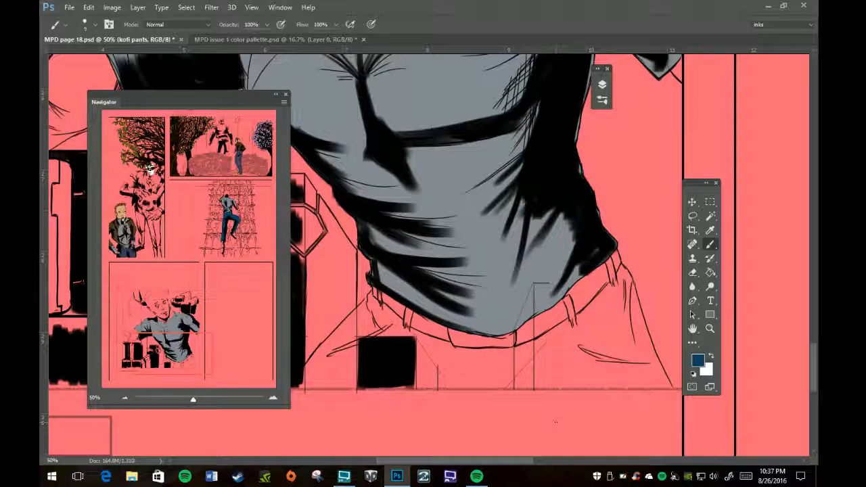
left_click_drag(573, 326, 554, 333)
mouse_move(575, 318)
left_mouse_down()
mouse_move(511, 352)
mouse_move(549, 338)
mouse_move(611, 287)
mouse_move(597, 313)
mouse_move(626, 276)
mouse_move(643, 335)
mouse_move(622, 290)
mouse_move(593, 327)
mouse_move(570, 337)
mouse_move(612, 323)
mouse_move(583, 336)
mouse_move(612, 342)
mouse_move(609, 353)
mouse_move(542, 359)
mouse_move(576, 332)
mouse_move(529, 353)
mouse_move(582, 369)
mouse_move(514, 376)
mouse_move(542, 385)
left_mouse_up()
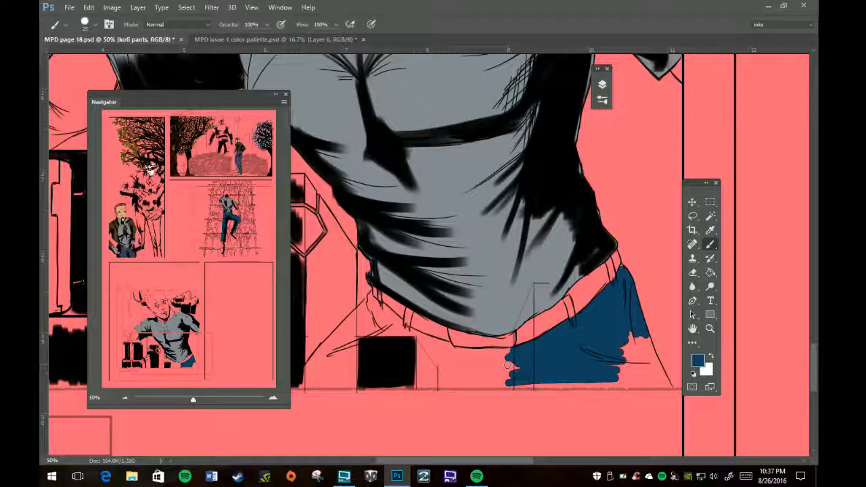
mouse_move(626, 324)
left_mouse_down()
mouse_move(650, 370)
mouse_move(648, 345)
mouse_move(662, 377)
mouse_move(641, 328)
mouse_move(641, 363)
mouse_move(624, 340)
mouse_move(618, 362)
left_mouse_up()
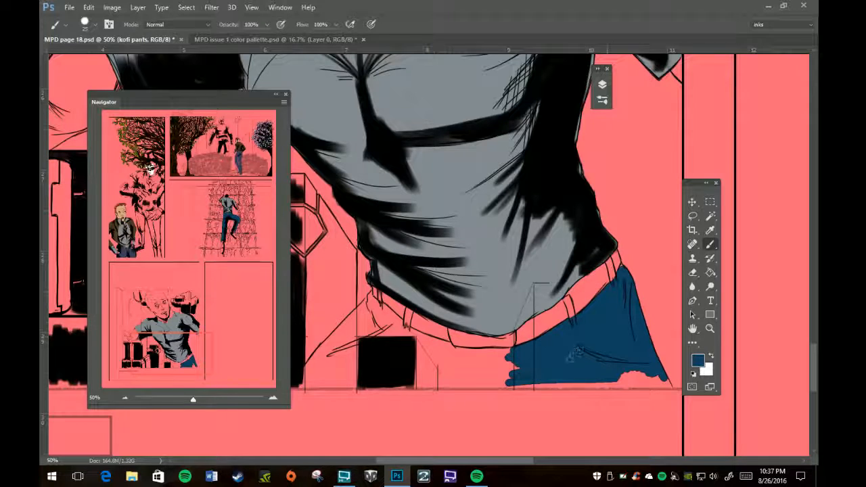
mouse_move(654, 370)
left_mouse_down()
mouse_move(598, 381)
mouse_move(648, 382)
mouse_move(535, 386)
mouse_move(595, 379)
mouse_move(555, 382)
mouse_move(576, 383)
left_mouse_up()
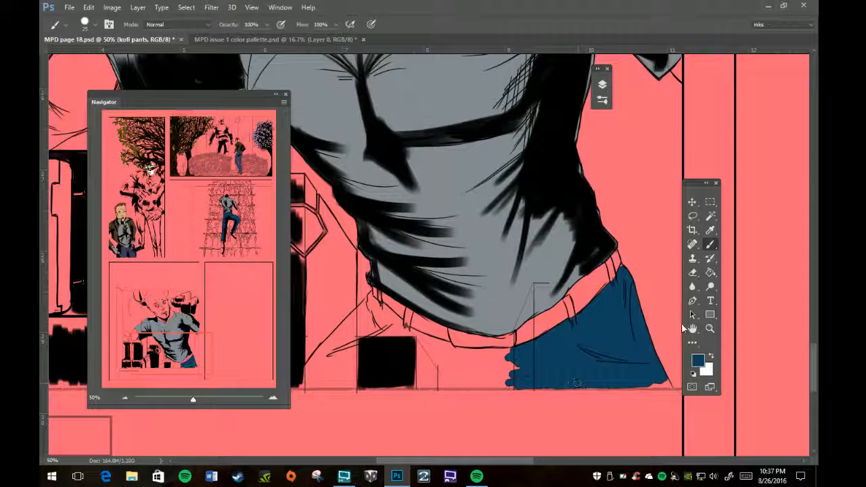
mouse_move(656, 383)
left_mouse_down()
mouse_move(666, 385)
mouse_move(634, 384)
mouse_move(668, 386)
left_mouse_up()
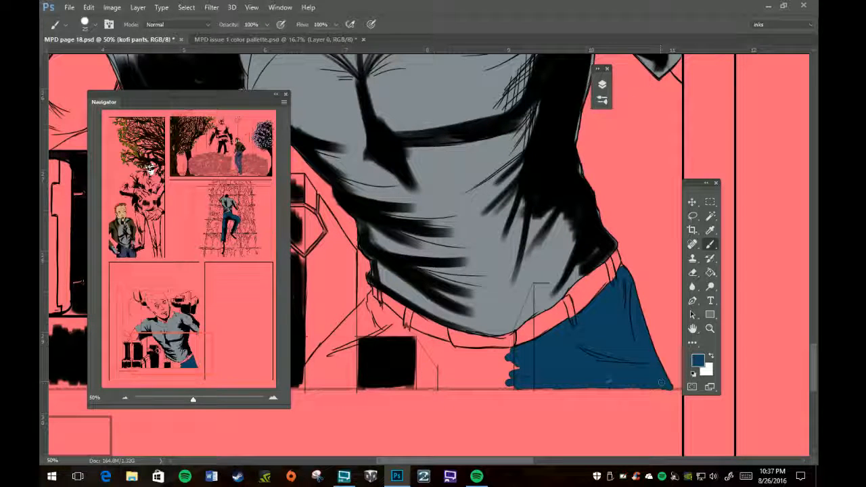
- Extend the blue beneath the belt across the front of the pants to the left-hand hip, filling down to the panel border
mouse_move(519, 361)
left_mouse_down()
mouse_move(448, 347)
mouse_move(500, 358)
mouse_move(457, 364)
mouse_move(532, 371)
mouse_move(486, 383)
mouse_move(509, 381)
mouse_move(432, 387)
left_mouse_up()
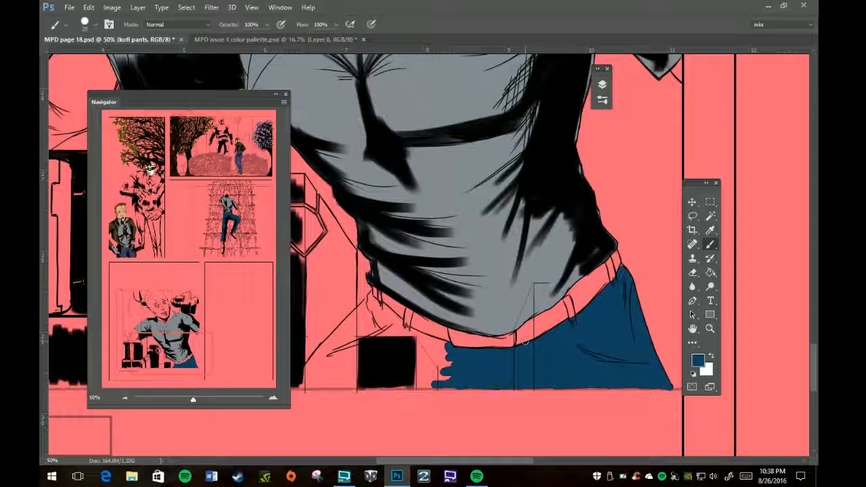
left_click_drag(396, 329, 434, 350)
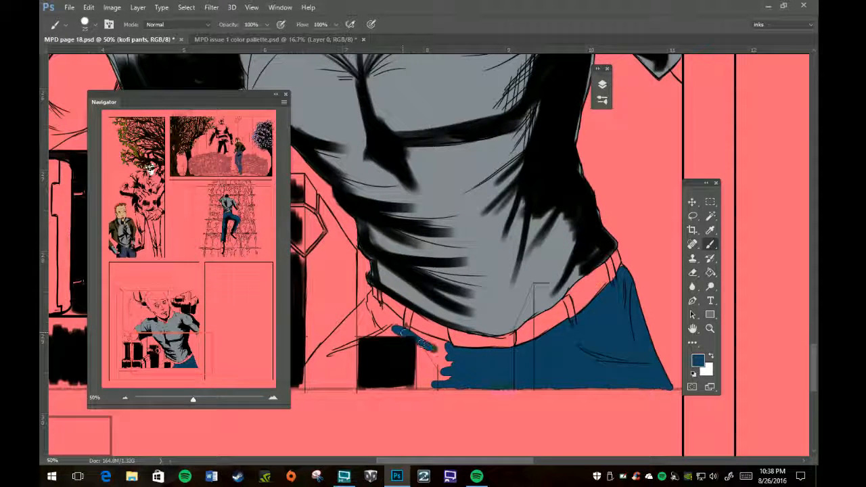
mouse_move(410, 311)
left_mouse_down()
mouse_move(407, 328)
mouse_move(410, 313)
left_mouse_up()
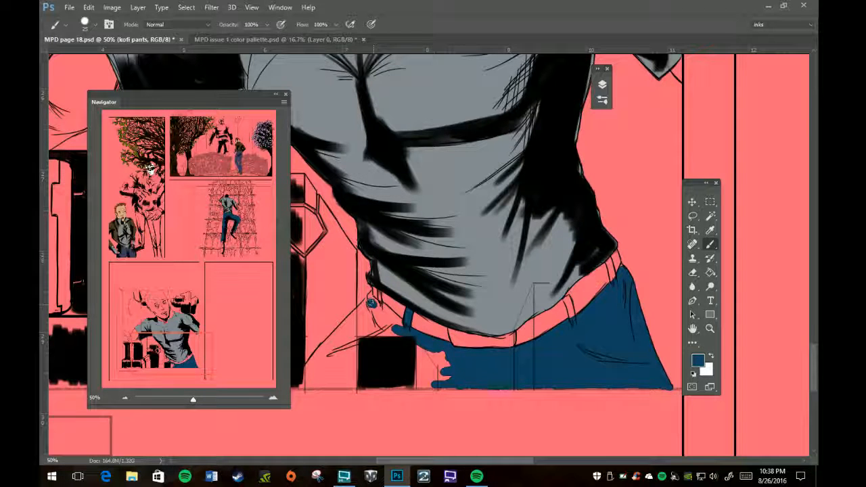
mouse_move(368, 303)
left_mouse_down()
mouse_move(401, 325)
mouse_move(377, 323)
mouse_move(364, 305)
mouse_move(315, 363)
mouse_move(366, 333)
mouse_move(335, 359)
mouse_move(448, 358)
mouse_move(452, 369)
mouse_move(411, 362)
mouse_move(419, 345)
mouse_move(450, 354)
mouse_move(400, 371)
mouse_move(401, 379)
mouse_move(428, 379)
mouse_move(371, 377)
mouse_move(421, 369)
mouse_move(335, 369)
mouse_move(314, 379)
mouse_move(345, 376)
left_mouse_up()
key("bracketright")
key("bracketright")
key("bracketright")
key("bracketright")
key("bracketright")
key("bracketright")
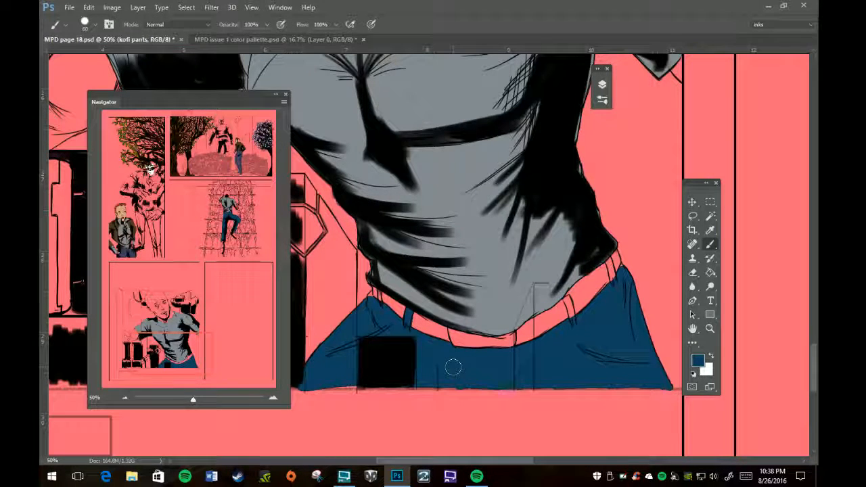
- Fill the two right-hand belt loops blue with a much smaller brush
key("bracketleft")
key("bracketleft")
key("bracketleft")
key("bracketleft")
key("bracketleft")
key("bracketleft")
key("bracketleft")
key("bracketleft")
key("bracketleft")
key("bracketleft")
key("bracketleft")
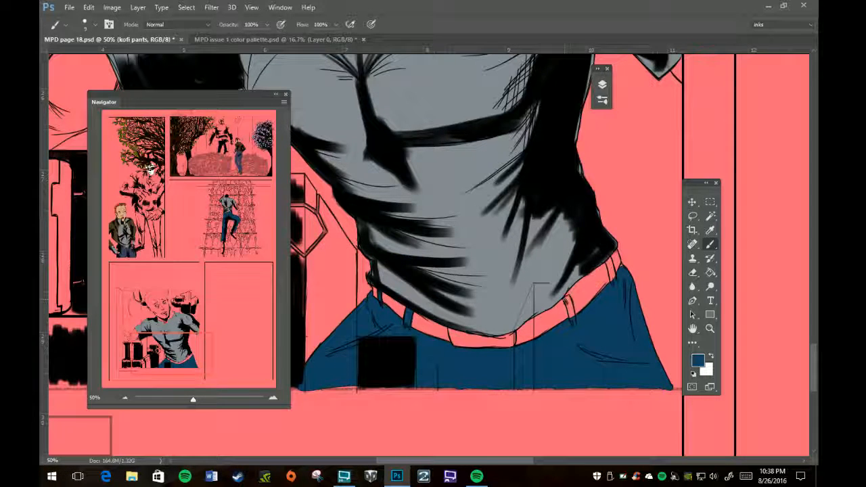
left_click_drag(566, 296, 575, 318)
left_click_drag(610, 261, 611, 274)
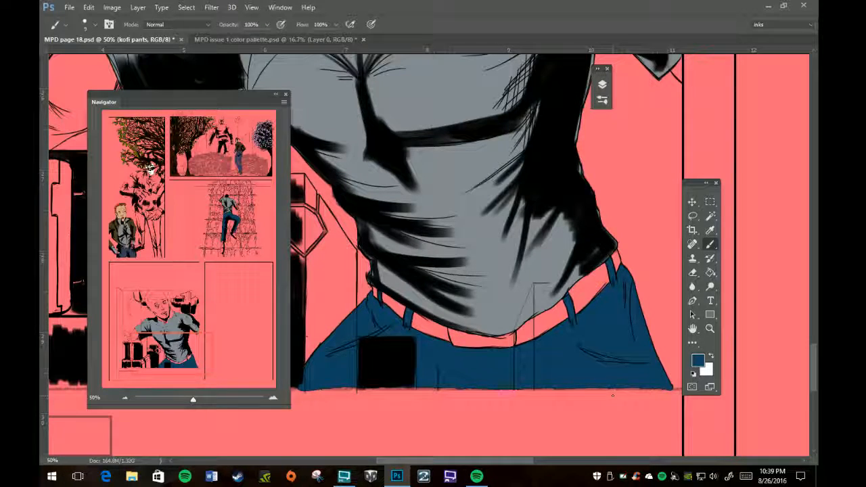
- Add a new layer directly beneath the kofi pants layer and paste the stroke layer style onto it
scroll(365, 257, "up", 5)
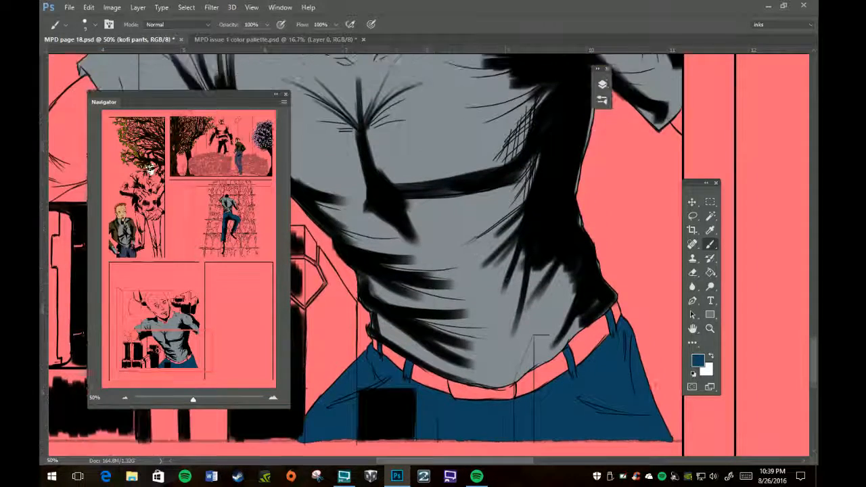
scroll(194, 235, "up", 3)
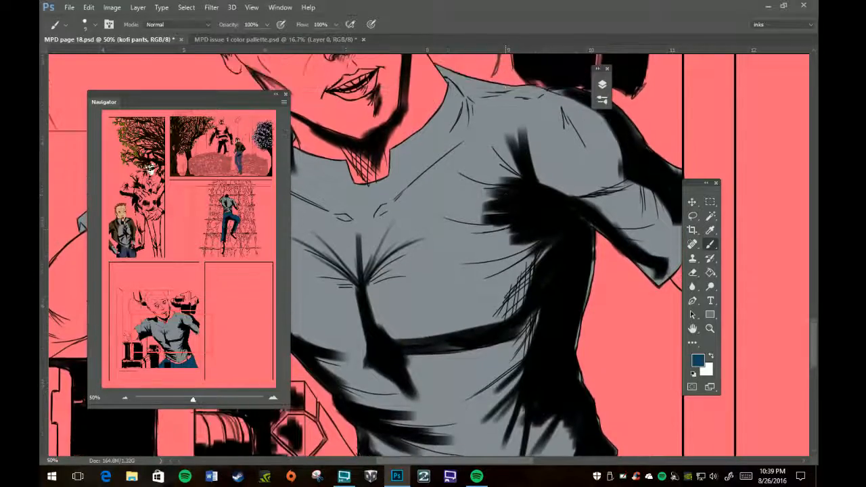
left_click(227, 217)
scroll(583, 232, "down", 3)
scroll(433, 257, "down", 1)
scroll(433, 257, "up", 5)
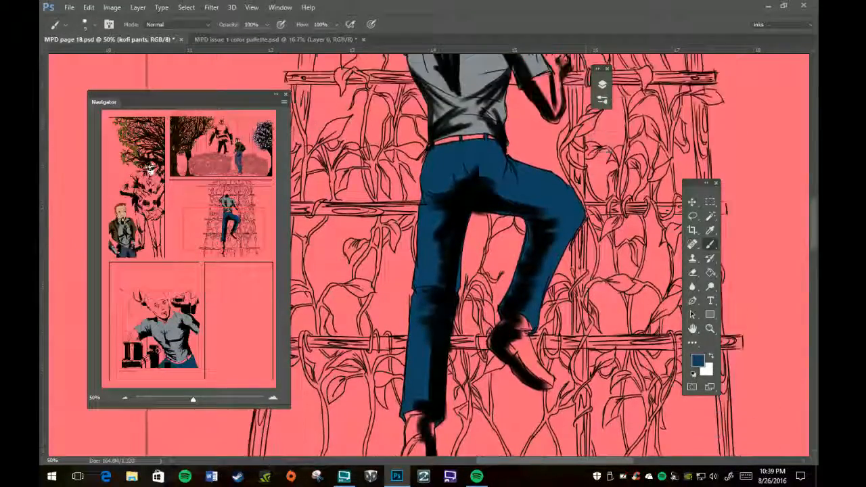
scroll(433, 257, "up", 3)
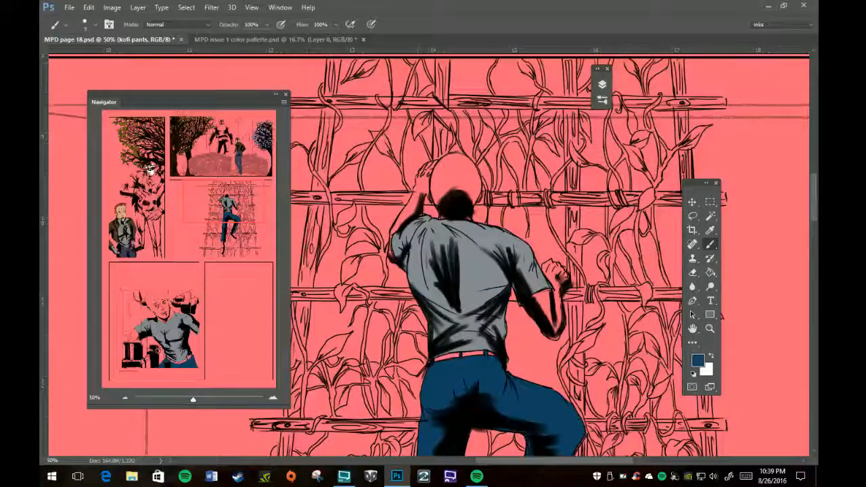
left_click(602, 85)
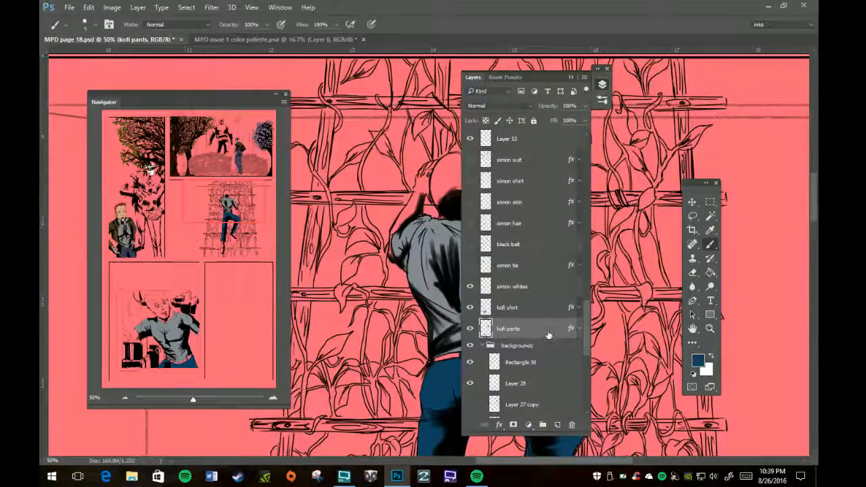
right_click(541, 330)
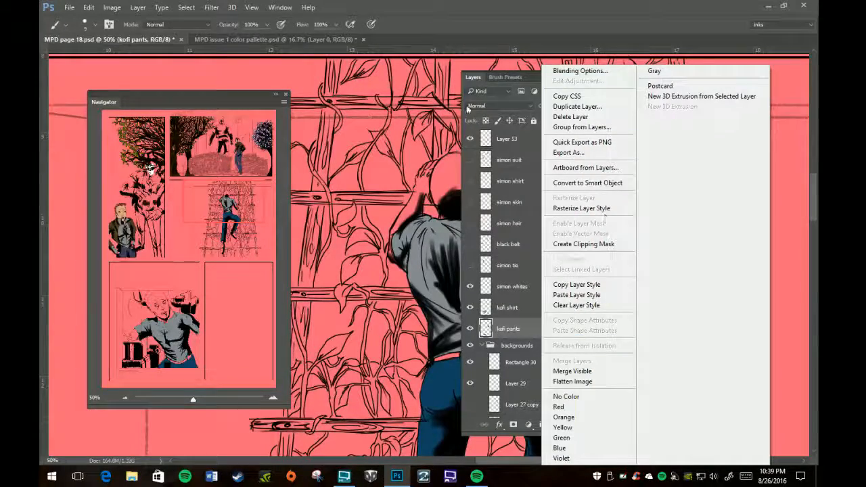
left_click(644, 26)
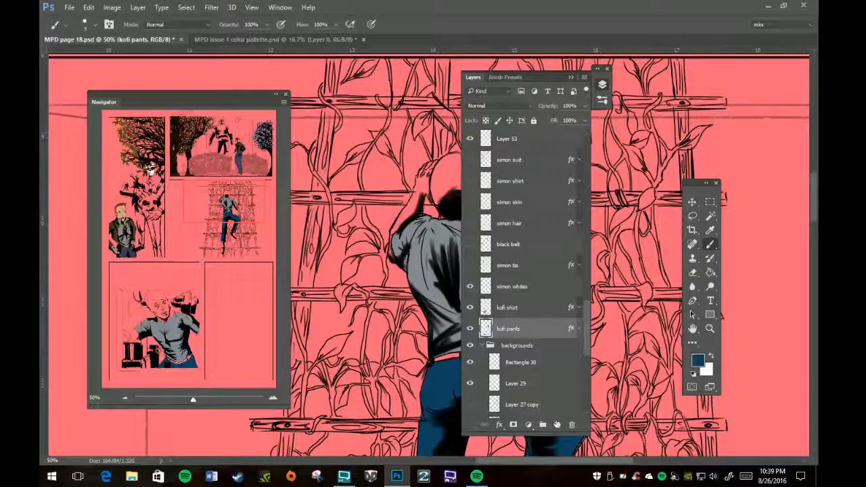
left_click(557, 428)
left_click_drag(521, 331, 524, 349)
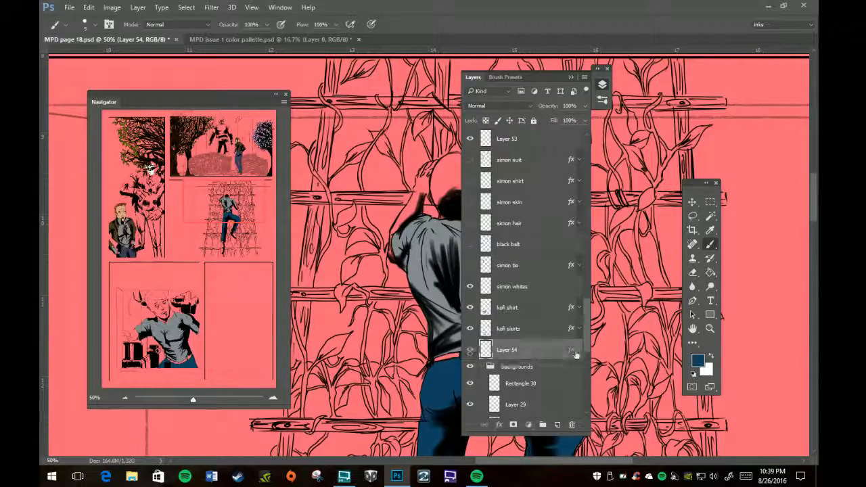
right_click(521, 347)
left_click(554, 295)
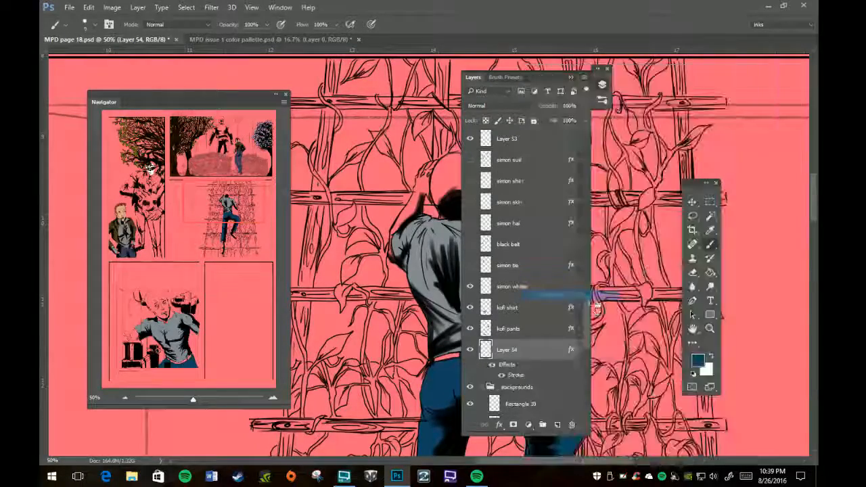
- Rename the new layer kofi skin
type("kofi")
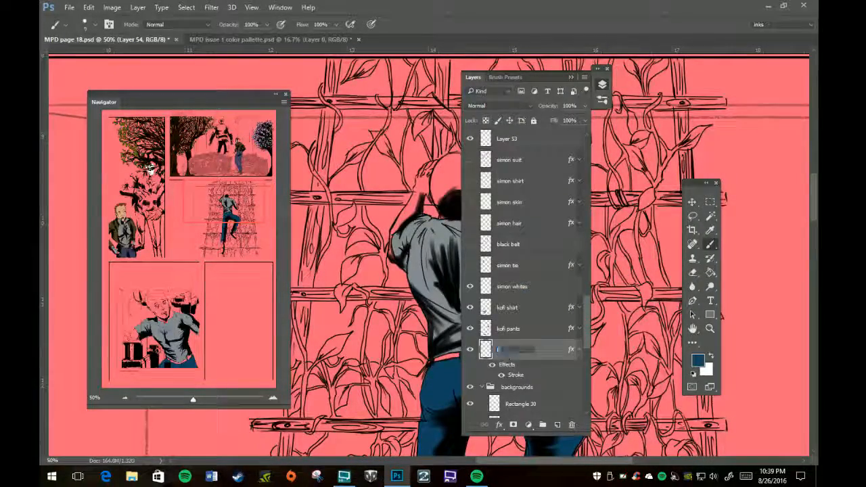
type(" skin")
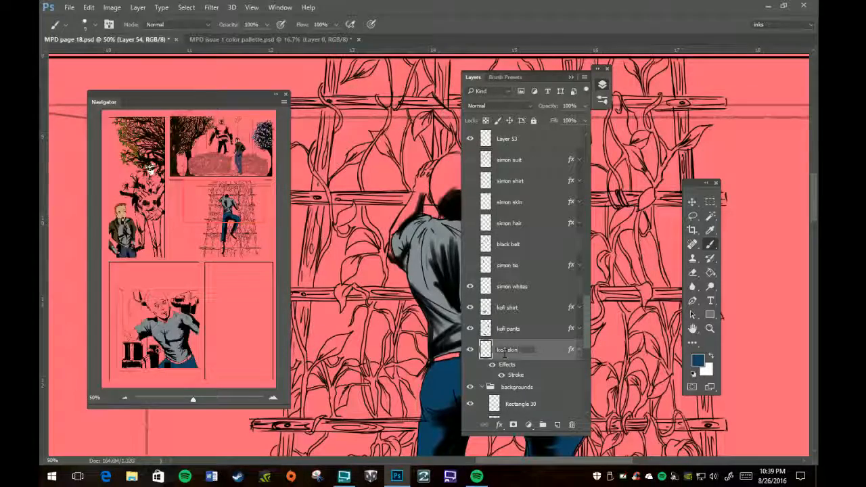
key("Return")
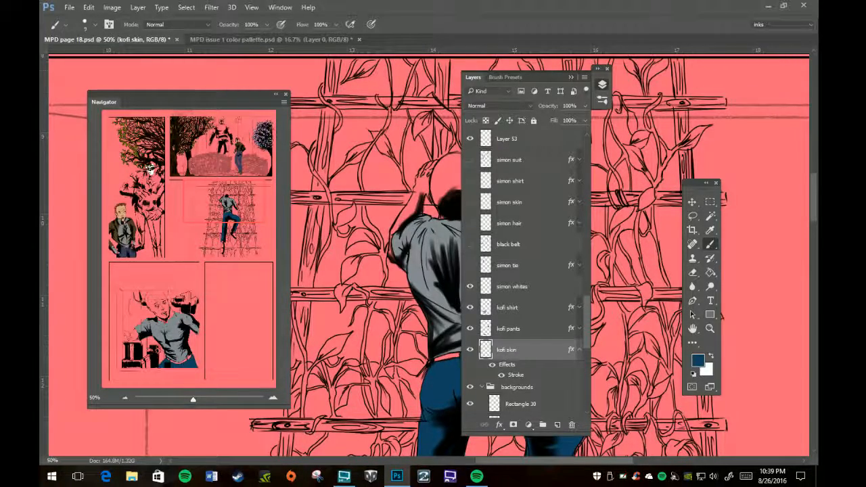
- Sample Kofi's brown skin swatch from the color palette document and return to the comic page
left_click(271, 39)
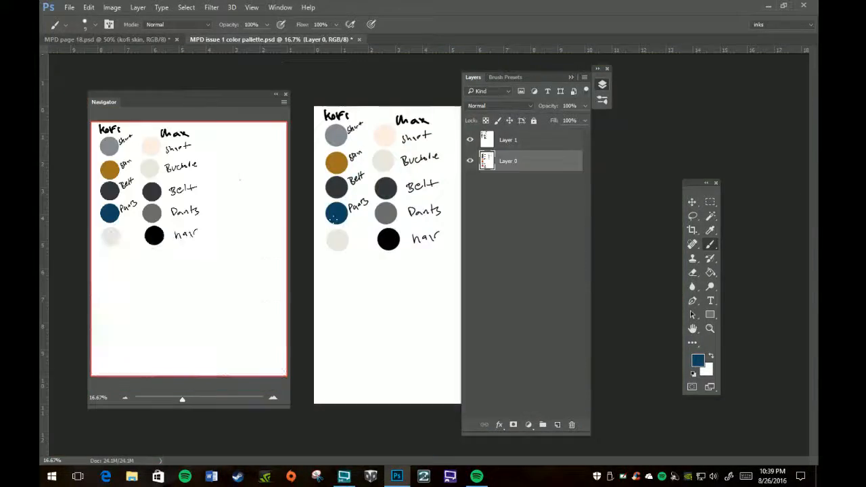
key("i")
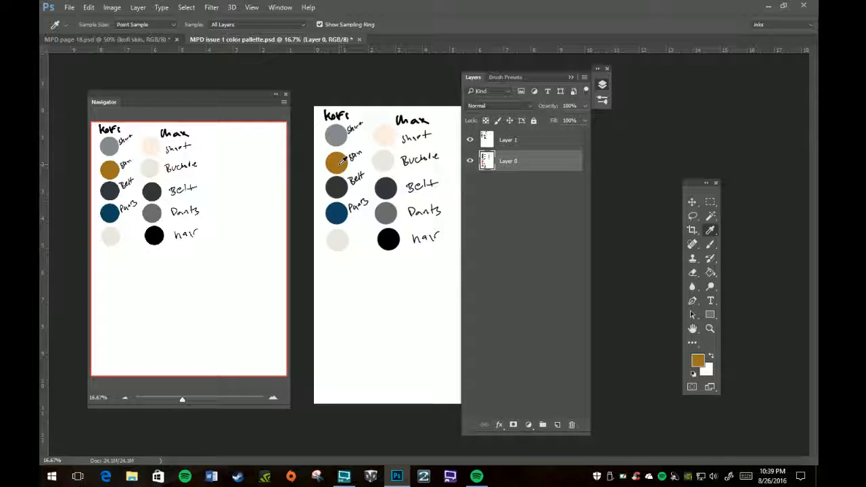
left_click(109, 40)
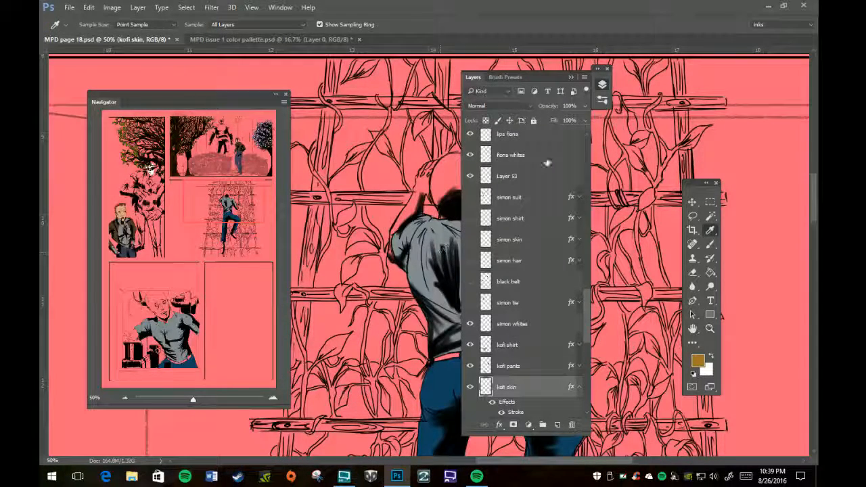
scroll(532, 268, "down", 1)
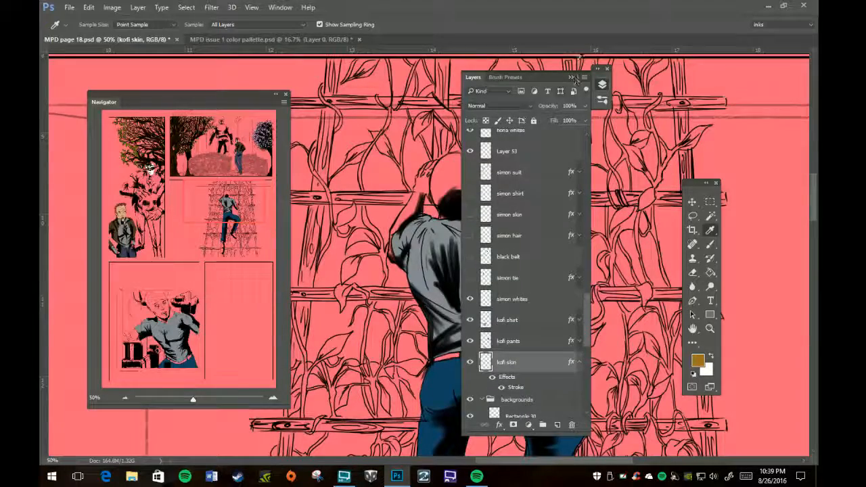
left_click(572, 77)
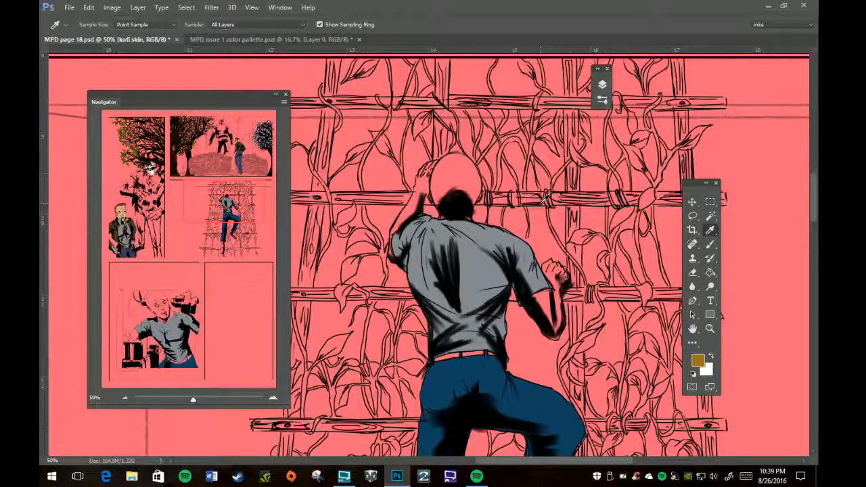
- Paint the brown skin tone on the climbing figure's left ear area and the neck above the collar, working at 100% zoom
key("b")
key("z")
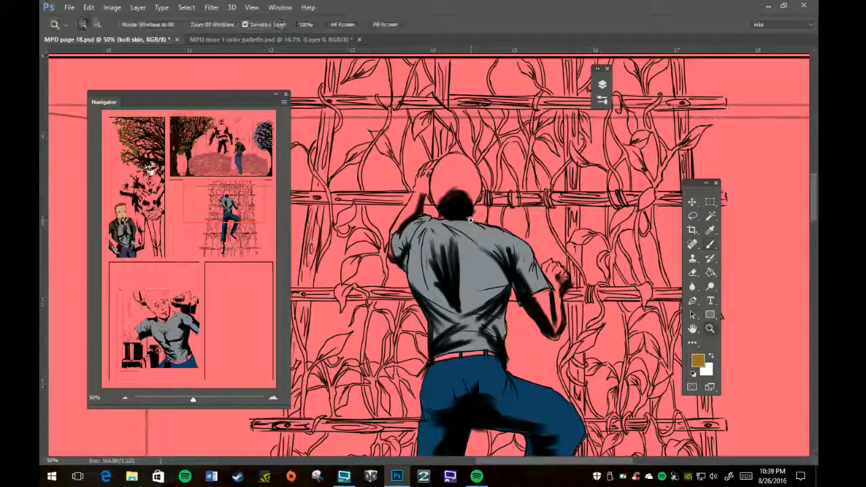
left_click(466, 211)
left_click(466, 211)
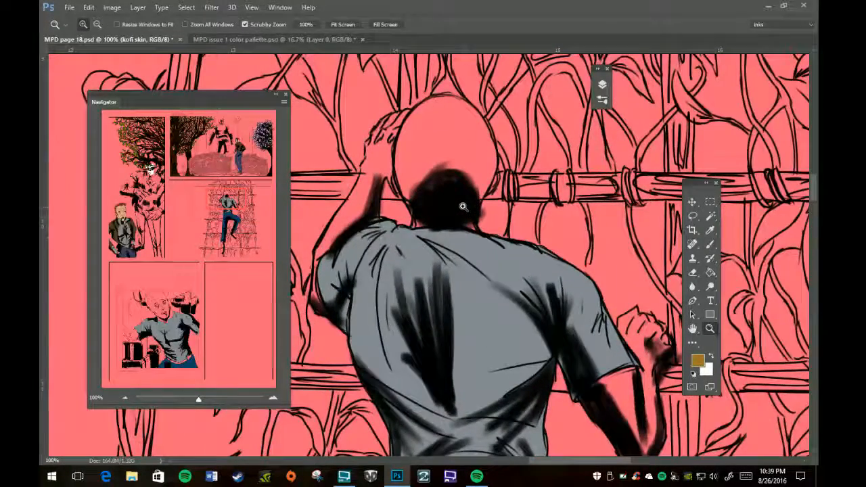
key("b")
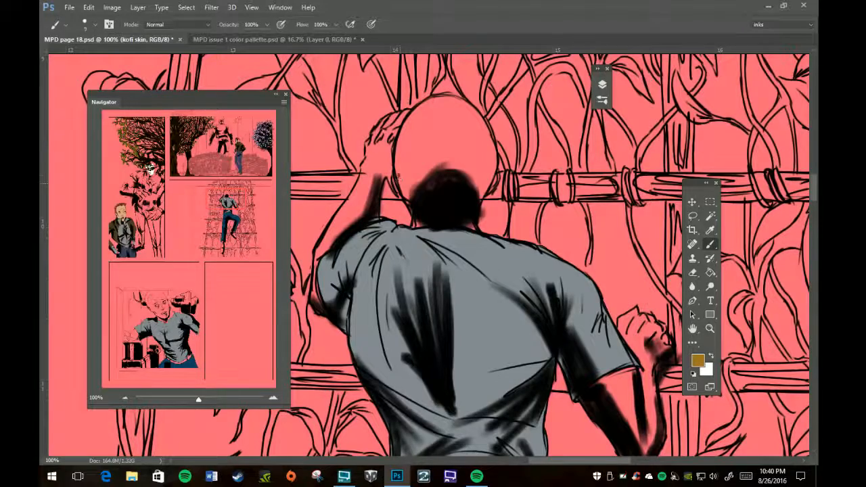
mouse_move(397, 173)
left_mouse_down()
mouse_move(416, 224)
mouse_move(426, 197)
mouse_move(438, 196)
mouse_move(450, 223)
left_mouse_up()
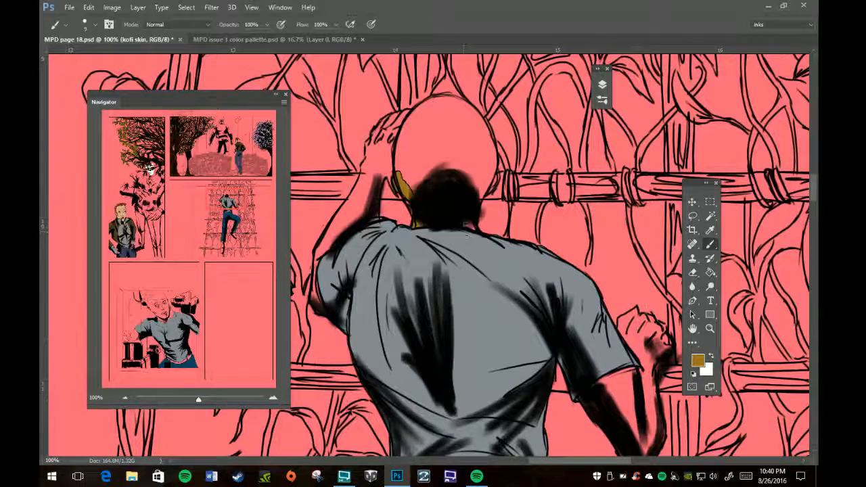
- Paint the brown skin tone over the climbing figure's raised left hand, left arm and entire head with a size 20 brush
key("bracketright")
key("bracketright")
mouse_move(419, 197)
left_mouse_down()
mouse_move(410, 197)
mouse_move(399, 158)
mouse_move(409, 130)
mouse_move(390, 139)
mouse_move(405, 113)
mouse_move(376, 138)
mouse_move(392, 180)
mouse_move(392, 162)
mouse_move(385, 177)
mouse_move(376, 176)
mouse_move(369, 150)
mouse_move(372, 168)
left_mouse_up()
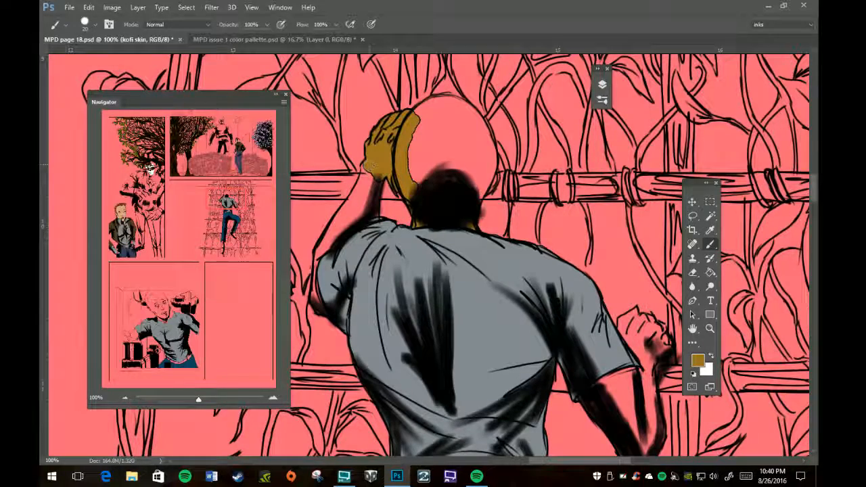
mouse_move(377, 177)
left_mouse_down()
mouse_move(368, 213)
mouse_move(357, 210)
mouse_move(358, 181)
mouse_move(322, 246)
mouse_move(321, 308)
mouse_move(317, 298)
left_mouse_up()
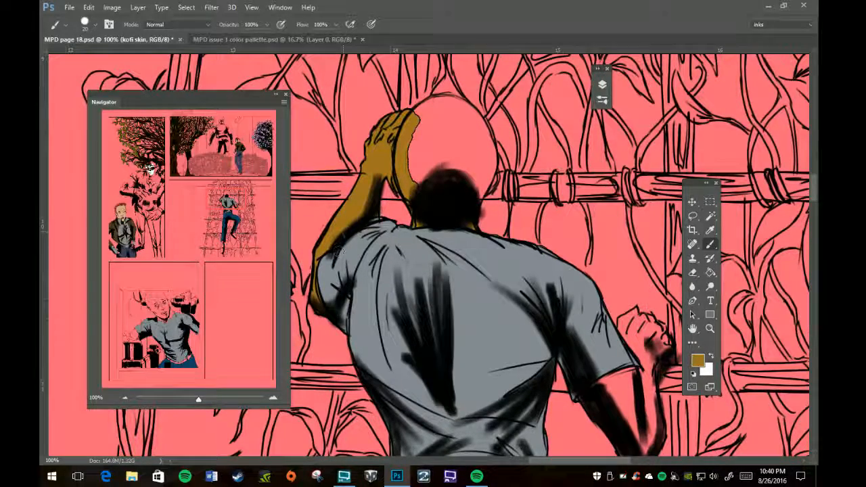
mouse_move(420, 165)
left_mouse_down()
mouse_move(419, 120)
mouse_move(437, 103)
mouse_move(459, 103)
mouse_move(445, 95)
mouse_move(472, 114)
mouse_move(494, 155)
mouse_move(488, 189)
mouse_move(497, 177)
mouse_move(476, 180)
mouse_move(466, 130)
mouse_move(426, 121)
mouse_move(429, 159)
mouse_move(445, 122)
mouse_move(433, 174)
mouse_move(454, 120)
mouse_move(467, 135)
mouse_move(460, 182)
left_mouse_up()
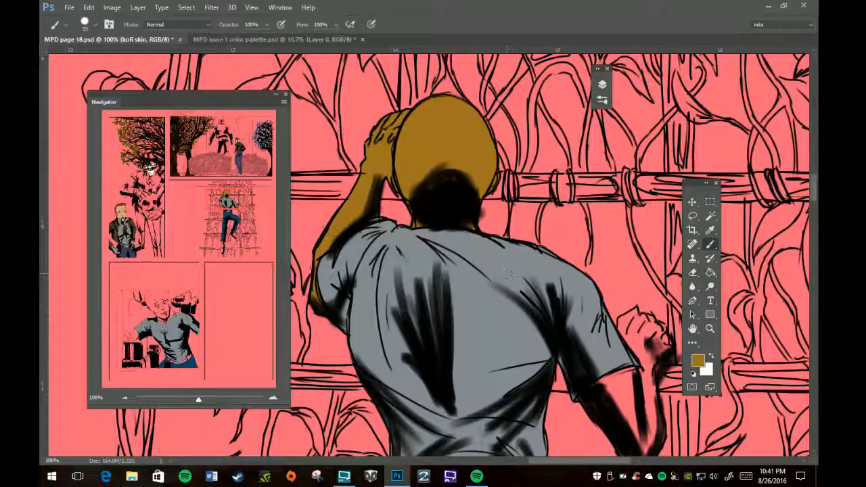
- Fill the climbing figure's right forearm, elbow and fist with the brown skin tone
key("space")
mouse_move(510, 299)
left_mouse_down()
mouse_move(433, 173)
mouse_move(336, 150)
left_mouse_up()
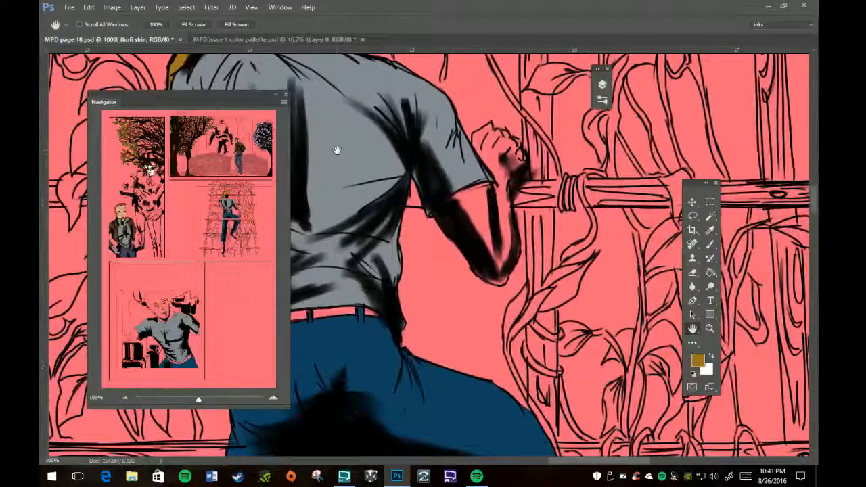
mouse_move(445, 215)
left_mouse_down()
mouse_move(461, 238)
mouse_move(448, 199)
mouse_move(469, 231)
mouse_move(456, 182)
mouse_move(475, 205)
mouse_move(476, 193)
mouse_move(480, 207)
mouse_move(502, 214)
mouse_move(504, 223)
mouse_move(498, 217)
mouse_move(484, 238)
mouse_move(488, 268)
mouse_move(469, 251)
mouse_move(481, 271)
mouse_move(507, 266)
mouse_move(499, 211)
left_mouse_up()
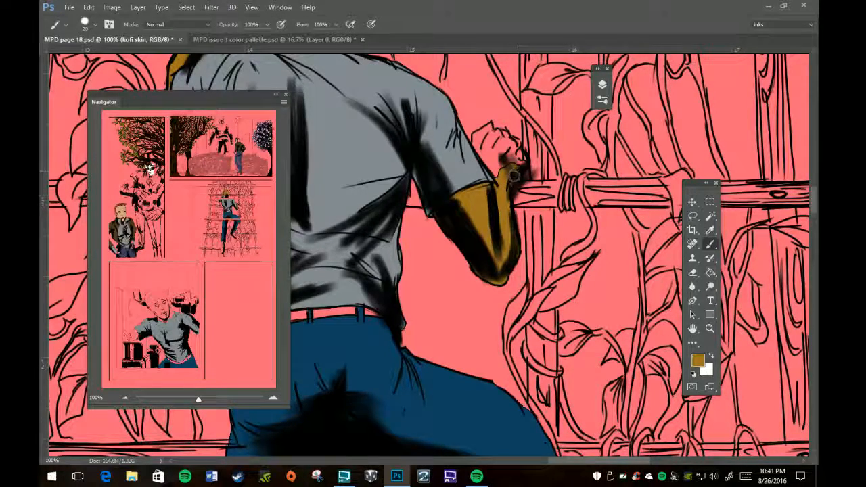
mouse_move(519, 163)
left_mouse_down()
mouse_move(512, 145)
mouse_move(525, 166)
mouse_move(501, 173)
mouse_move(474, 141)
mouse_move(493, 126)
mouse_move(506, 139)
left_mouse_up()
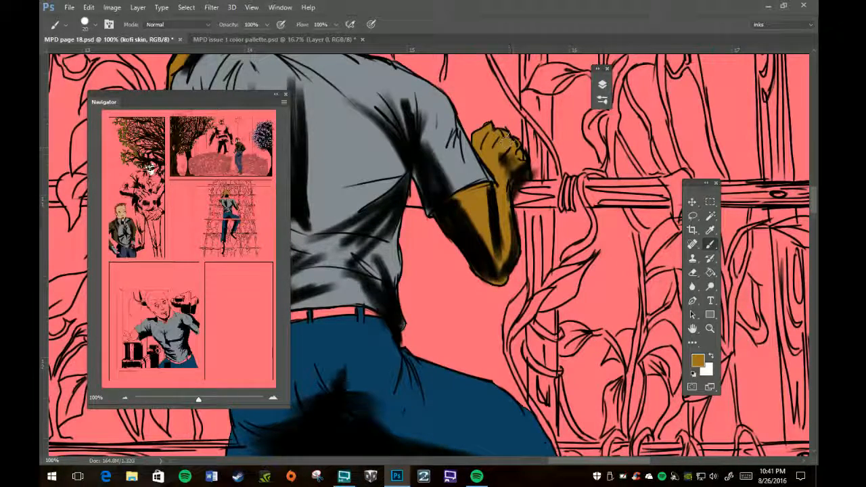
key("e")
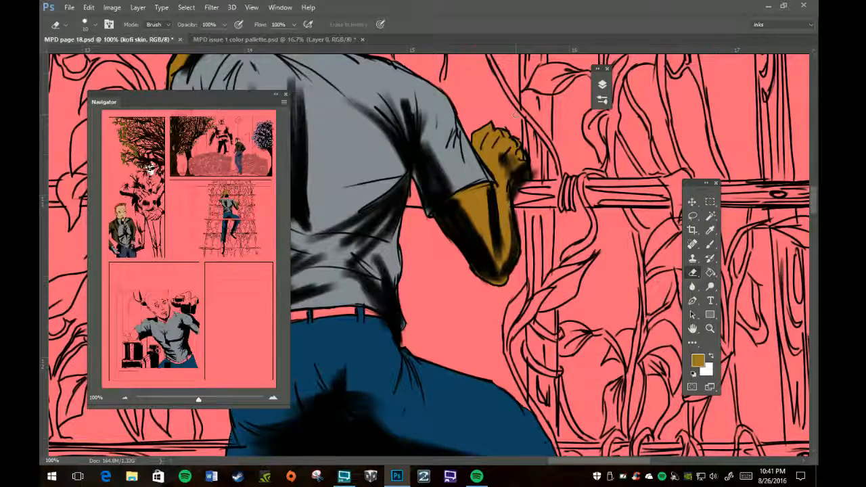
key("b")
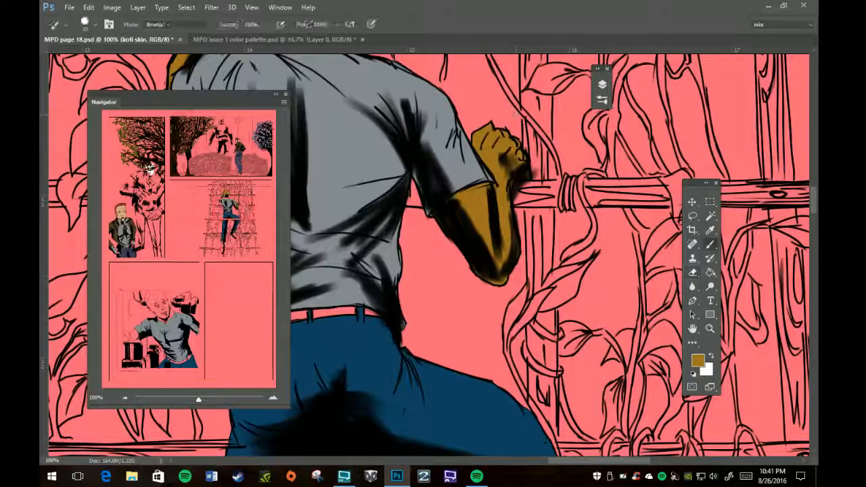
- Paint Kofi's neck, jaw, cheeks, nose, ear and the outer edge of his head in the close-up panel, using a size 40 brush at 50% zoom
left_click(157, 311)
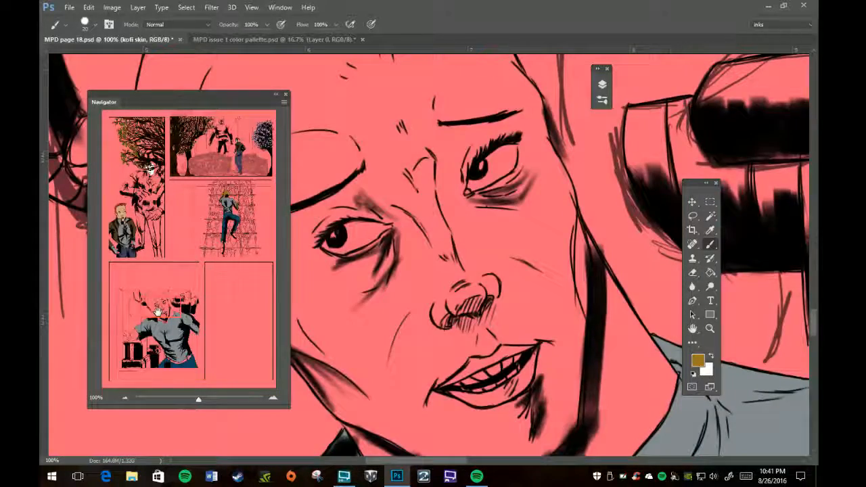
key("z")
left_click(482, 329, "alt")
left_click(492, 303, "alt")
key("b")
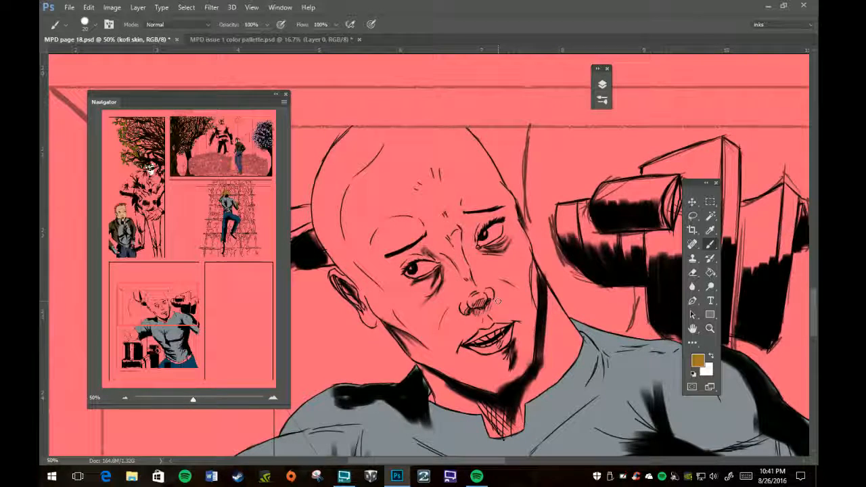
key("bracketright")
key("bracketright")
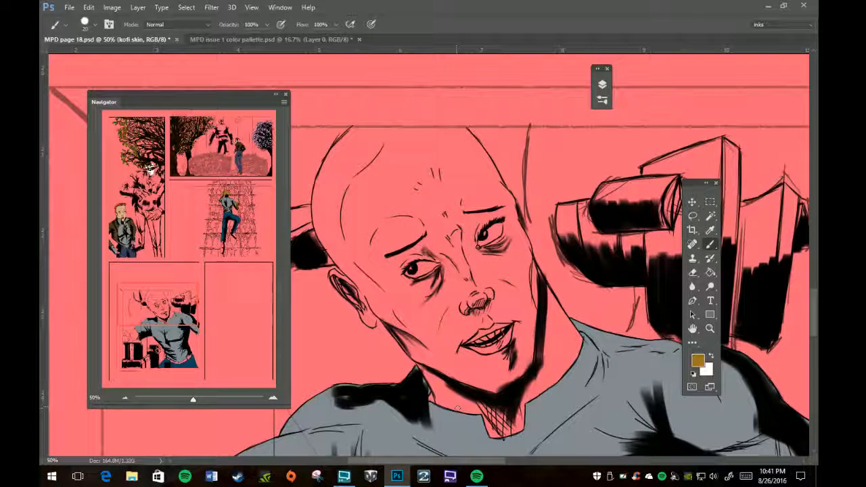
mouse_move(418, 355)
left_mouse_down()
mouse_move(434, 414)
mouse_move(472, 418)
mouse_move(483, 431)
mouse_move(518, 386)
mouse_move(519, 423)
mouse_move(528, 365)
mouse_move(545, 385)
mouse_move(550, 351)
mouse_move(571, 369)
mouse_move(576, 344)
mouse_move(552, 308)
mouse_move(579, 347)
mouse_move(524, 255)
mouse_move(544, 301)
mouse_move(518, 291)
mouse_move(523, 336)
mouse_move(501, 358)
mouse_move(518, 372)
mouse_move(506, 353)
mouse_move(476, 360)
mouse_move(405, 345)
mouse_move(414, 359)
mouse_move(383, 309)
mouse_move(418, 338)
mouse_move(456, 349)
mouse_move(451, 340)
mouse_move(471, 327)
mouse_move(468, 319)
mouse_move(482, 313)
mouse_move(489, 328)
mouse_move(496, 310)
mouse_move(512, 322)
left_mouse_up()
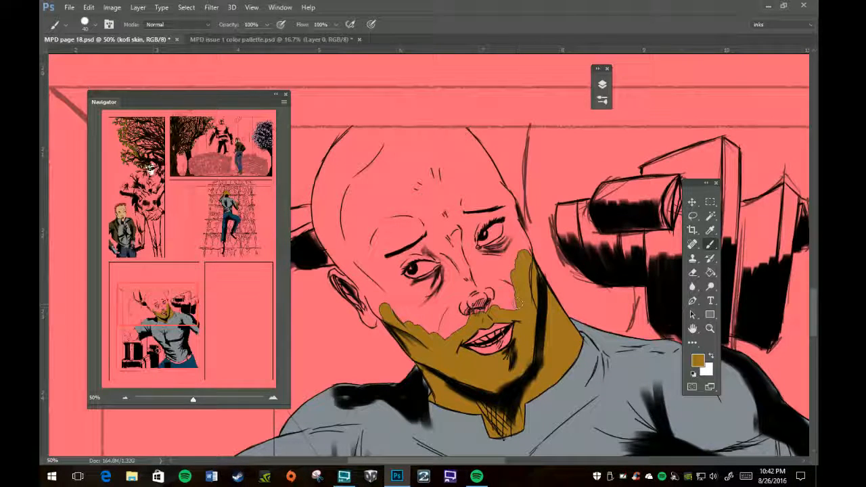
mouse_move(512, 334)
left_mouse_down()
mouse_move(510, 345)
mouse_move(482, 353)
mouse_move(468, 340)
mouse_move(517, 318)
left_mouse_up()
mouse_move(529, 265)
left_mouse_down()
mouse_move(492, 296)
mouse_move(498, 305)
mouse_move(511, 292)
mouse_move(504, 270)
mouse_move(449, 323)
mouse_move(476, 303)
mouse_move(436, 322)
mouse_move(473, 292)
mouse_move(470, 284)
mouse_move(430, 301)
mouse_move(441, 273)
mouse_move(413, 286)
mouse_move(409, 279)
mouse_move(413, 317)
mouse_move(384, 312)
mouse_move(402, 295)
mouse_move(389, 283)
mouse_move(341, 287)
mouse_move(338, 279)
mouse_move(370, 319)
mouse_move(369, 309)
left_mouse_up()
mouse_move(353, 275)
left_mouse_down()
mouse_move(322, 234)
mouse_move(316, 197)
mouse_move(328, 165)
mouse_move(357, 128)
left_mouse_up()
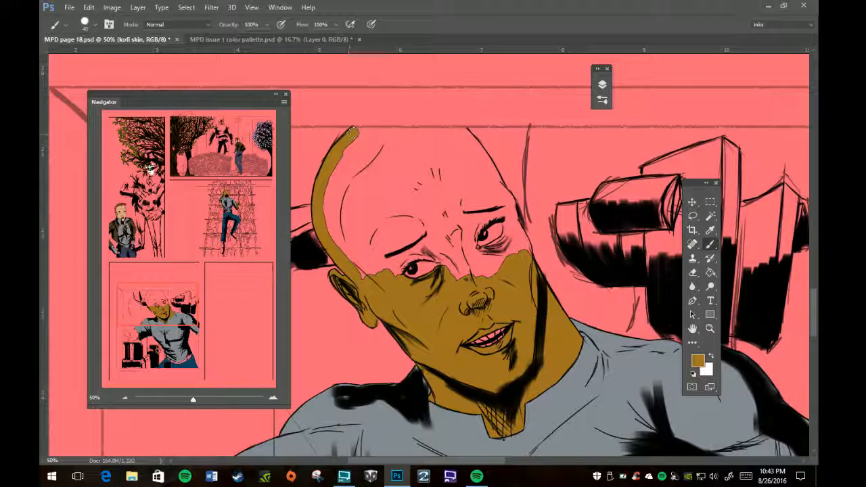
- Fill the skin around Kofi's eyes, his forehead and his scalp in the close-up panel, leaving the eyes and teeth unpainted
mouse_move(335, 203)
left_mouse_down()
mouse_move(369, 280)
mouse_move(381, 280)
mouse_move(385, 244)
mouse_move(401, 254)
mouse_move(398, 265)
mouse_move(414, 252)
mouse_move(442, 255)
mouse_move(461, 276)
mouse_move(453, 276)
mouse_move(464, 262)
mouse_move(472, 238)
left_mouse_up()
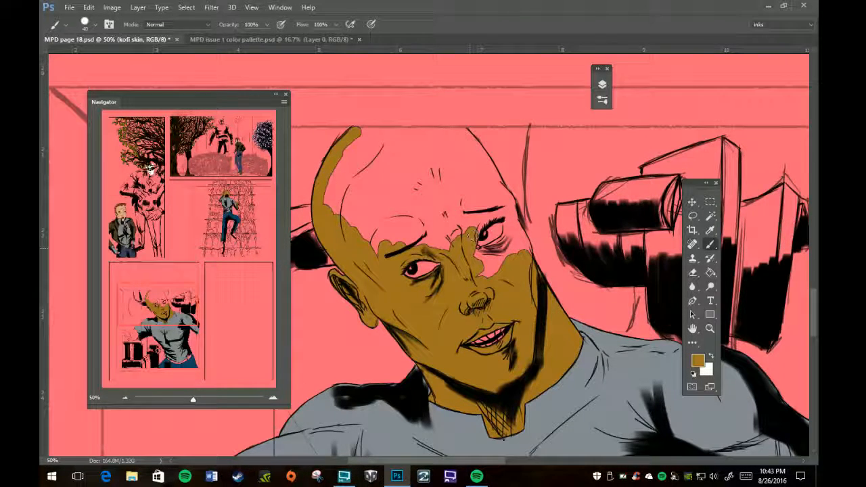
mouse_move(474, 251)
left_mouse_down()
mouse_move(505, 244)
mouse_move(510, 221)
mouse_move(507, 250)
mouse_move(487, 270)
mouse_move(507, 259)
mouse_move(520, 233)
mouse_move(522, 240)
mouse_move(515, 227)
mouse_move(525, 249)
mouse_move(497, 187)
left_mouse_up()
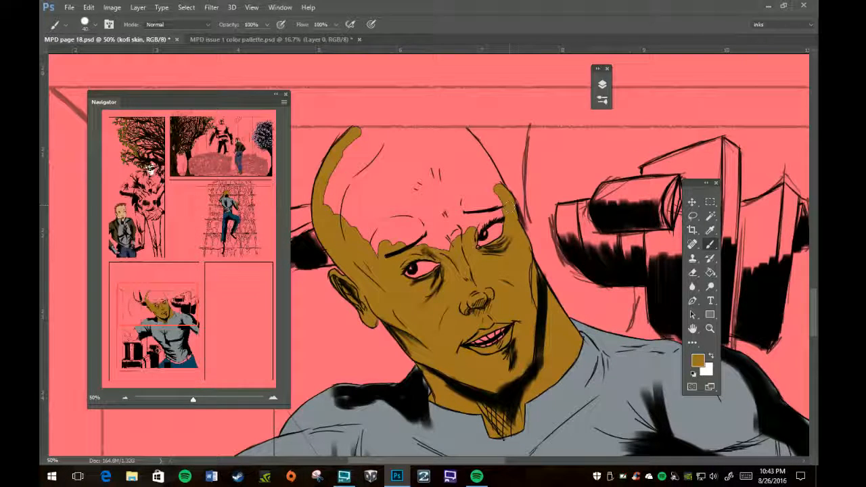
mouse_move(511, 177)
left_mouse_down()
mouse_move(482, 219)
mouse_move(503, 217)
mouse_move(501, 204)
mouse_move(477, 200)
mouse_move(462, 231)
mouse_move(437, 240)
mouse_move(448, 243)
mouse_move(400, 237)
mouse_move(410, 216)
mouse_move(363, 257)
left_mouse_up()
mouse_move(326, 196)
left_mouse_down()
mouse_move(335, 177)
mouse_move(347, 180)
mouse_move(345, 196)
mouse_move(345, 157)
mouse_move(358, 139)
mouse_move(363, 150)
mouse_move(379, 152)
mouse_move(371, 143)
mouse_move(387, 134)
mouse_move(469, 134)
left_mouse_up()
mouse_move(369, 162)
left_mouse_down()
mouse_move(382, 203)
mouse_move(389, 172)
mouse_move(379, 144)
mouse_move(403, 203)
mouse_move(433, 176)
mouse_move(401, 144)
mouse_move(480, 143)
mouse_move(497, 186)
mouse_move(460, 163)
mouse_move(482, 195)
mouse_move(460, 208)
mouse_move(438, 181)
mouse_move(429, 191)
mouse_move(443, 174)
mouse_move(420, 150)
mouse_move(420, 196)
left_mouse_up()
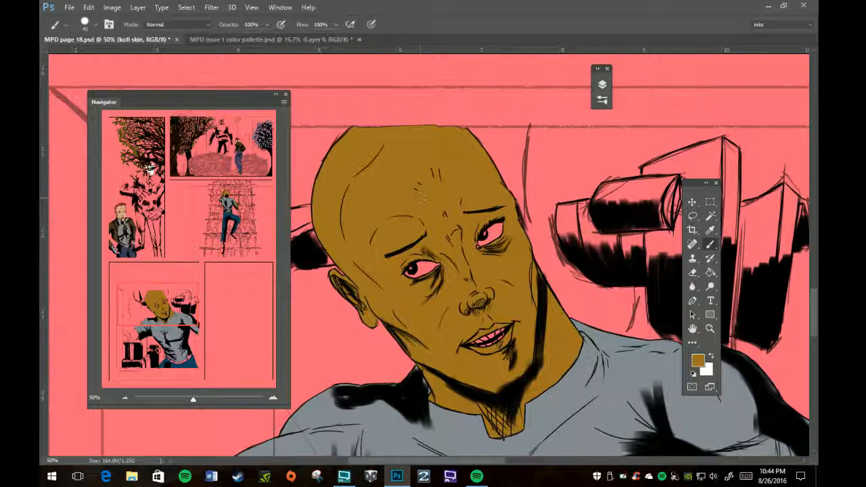
key("e")
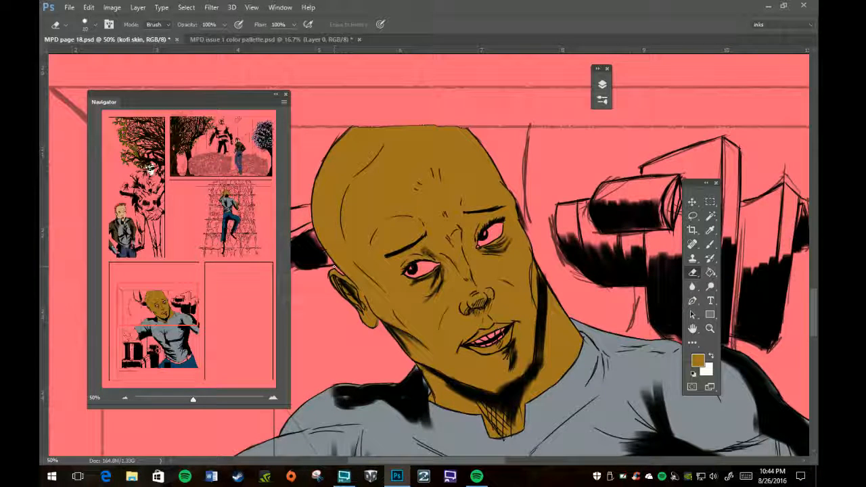
key("b")
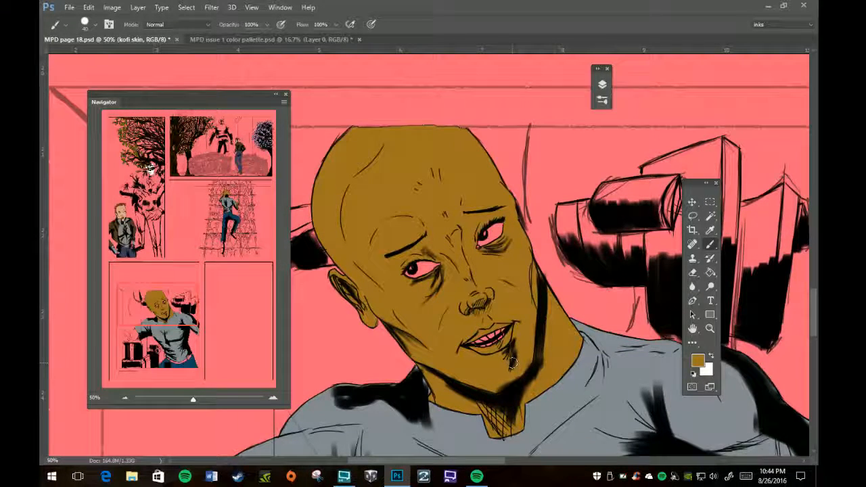
- Paint the bare arm below the sleeve beside the machinery in the close-up panel, finishing the forearm's edge with a smaller brush
left_click(136, 341)
left_click_drag(214, 101, 151, 95)
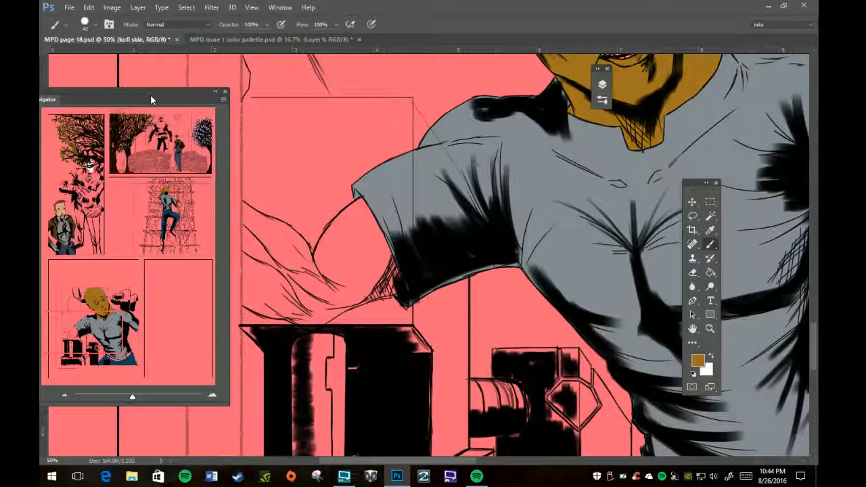
mouse_move(347, 216)
left_mouse_down()
mouse_move(318, 258)
mouse_move(335, 231)
mouse_move(343, 236)
mouse_move(328, 264)
mouse_move(352, 227)
mouse_move(359, 250)
left_mouse_up()
mouse_move(314, 270)
left_mouse_down()
mouse_move(365, 257)
mouse_move(324, 291)
mouse_move(379, 270)
mouse_move(365, 287)
mouse_move(391, 288)
mouse_move(331, 300)
mouse_move(311, 312)
mouse_move(318, 322)
mouse_move(346, 304)
mouse_move(294, 317)
mouse_move(273, 284)
mouse_move(298, 273)
mouse_move(259, 244)
mouse_move(312, 264)
mouse_move(308, 269)
mouse_move(305, 250)
mouse_move(265, 218)
mouse_move(279, 220)
mouse_move(276, 238)
mouse_move(263, 233)
mouse_move(254, 259)
mouse_move(246, 225)
mouse_move(248, 303)
mouse_move(288, 311)
mouse_move(258, 289)
mouse_move(268, 267)
mouse_move(248, 224)
mouse_move(261, 219)
left_mouse_up()
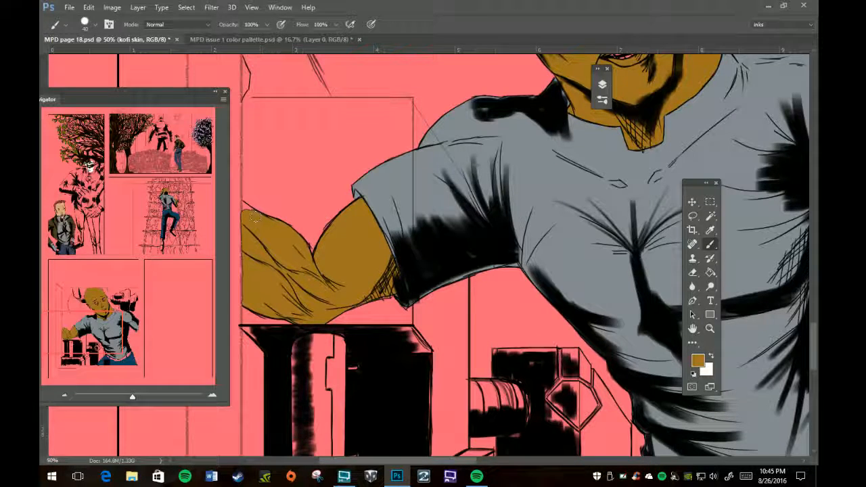
key("[")
key("[")
key("[")
key("[")
key("[")
key("[")
key("[")
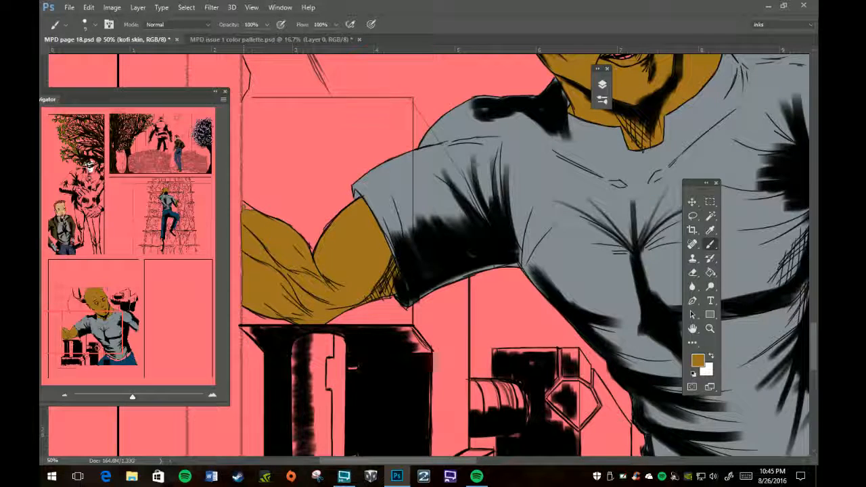
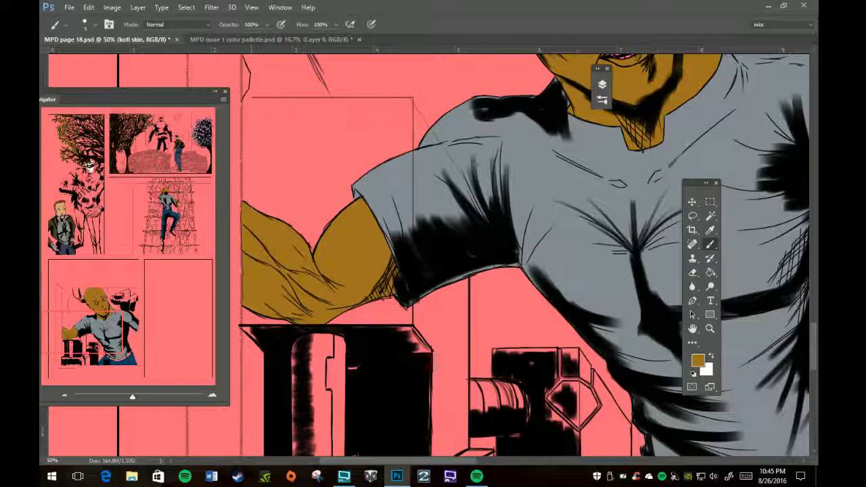
key("e")
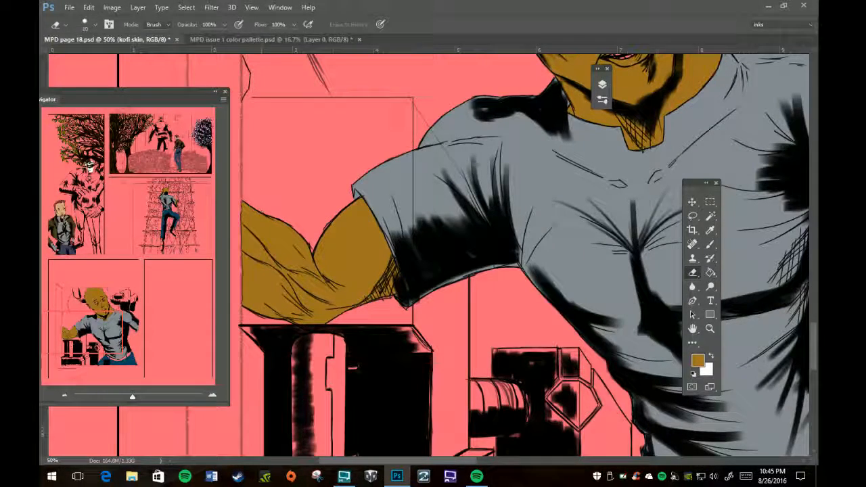
- Fill the small sliver of skin below Kofi's other sleeve at the close-up panel's border
key("space")
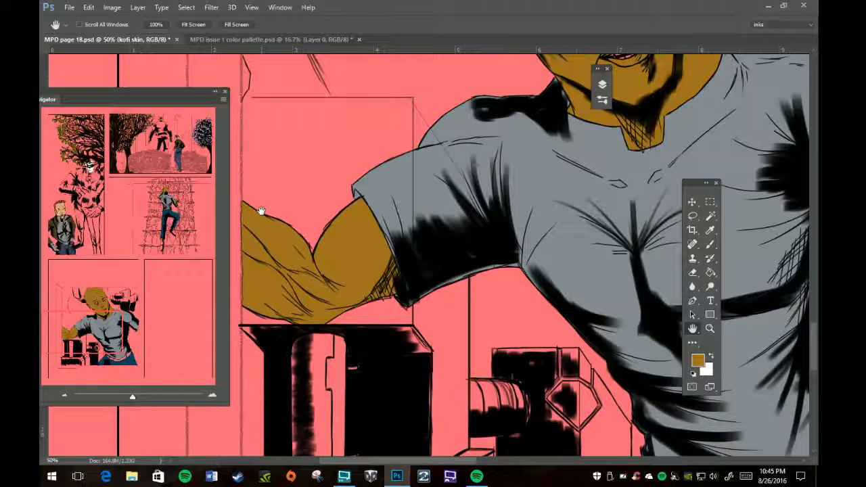
left_click_drag(592, 245, 471, 305)
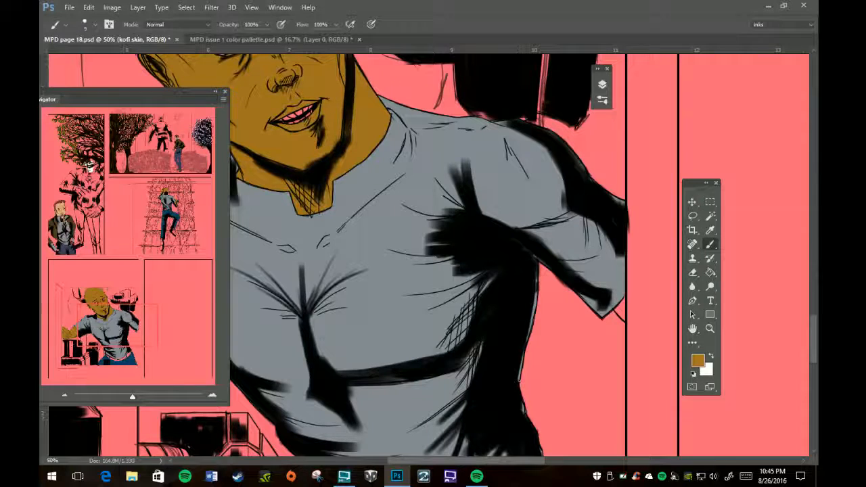
left_click_drag(618, 312, 623, 309)
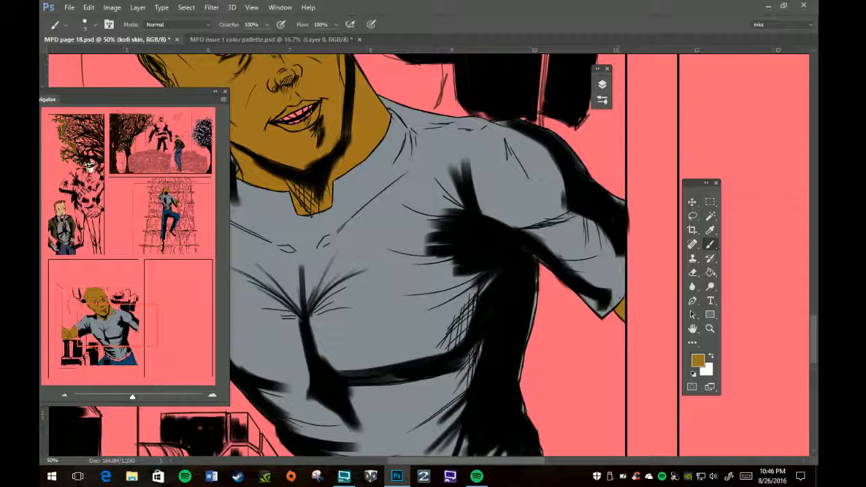
- Return to the climbing figure's panel and add a new layer directly beneath the kofi skin layer
key("space")
left_click_drag(376, 216, 499, 415)
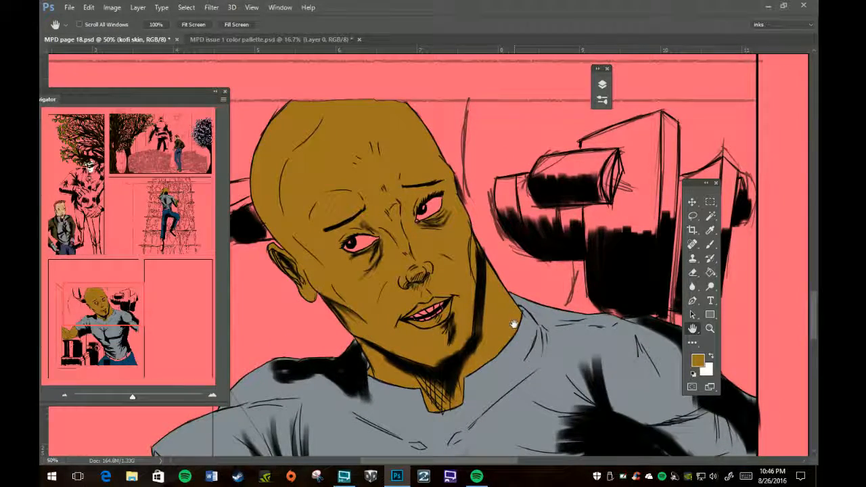
left_click(167, 213)
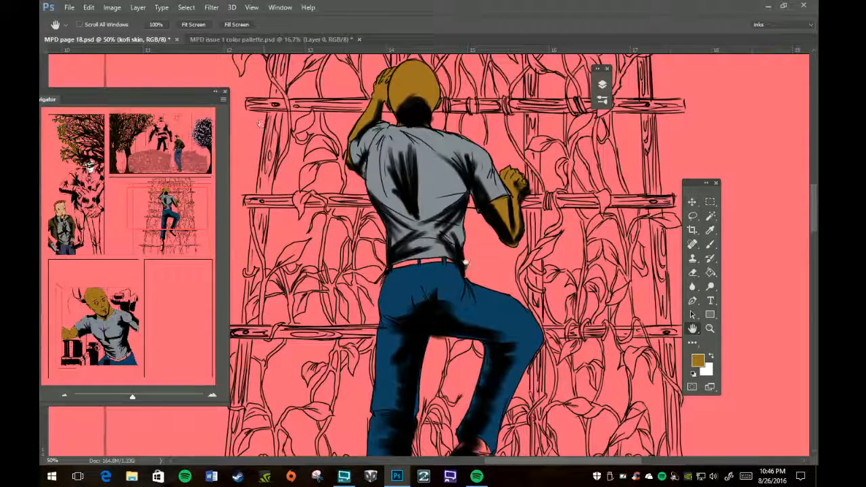
left_click(601, 85)
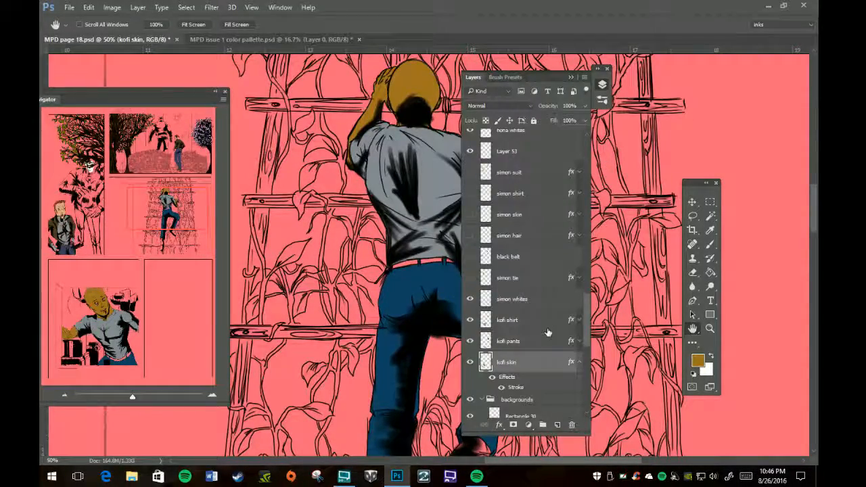
scroll(548, 332, "down", 1)
left_click(579, 336)
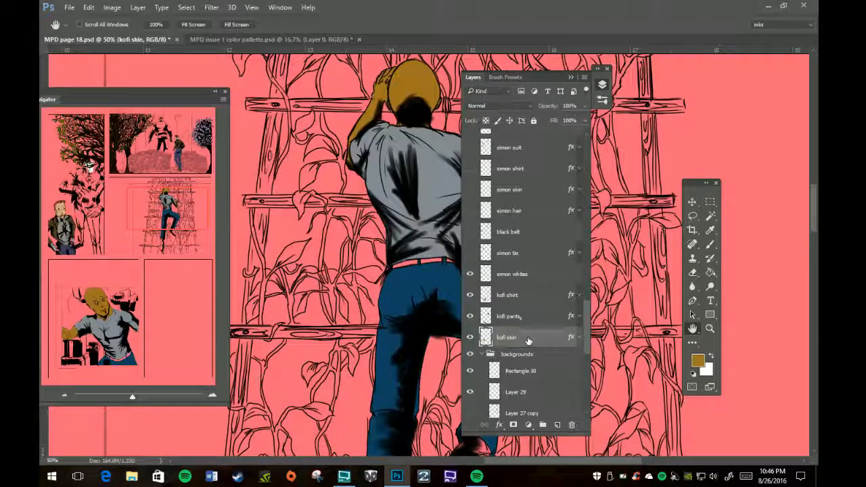
left_click(559, 427)
left_click_drag(532, 334, 527, 358)
- Rename the new layer kofi belt and paste the stroke layer style onto it
double_click(514, 358)
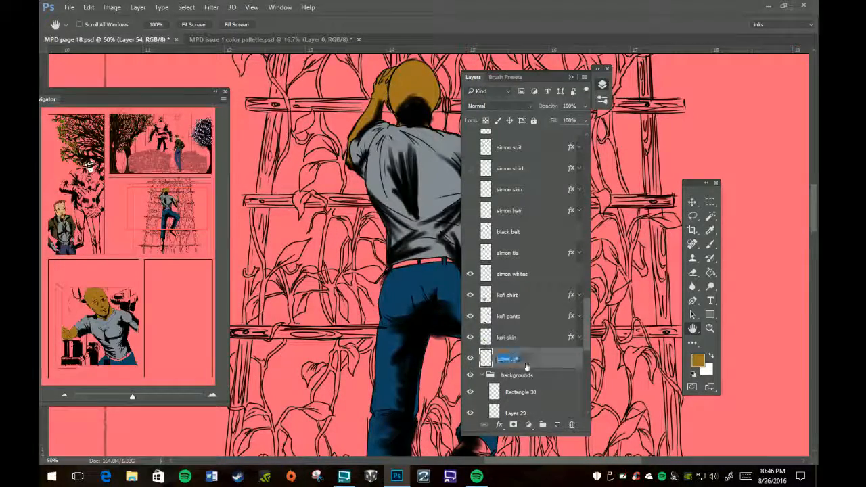
type("kofi belt")
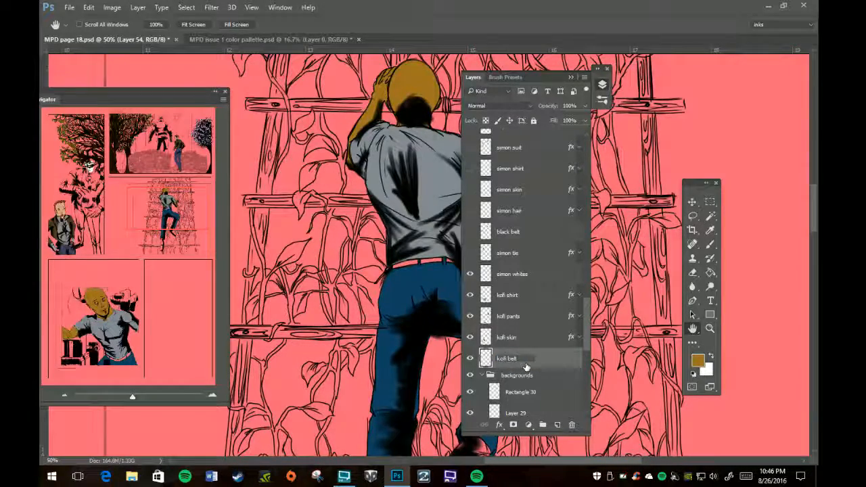
key("Return")
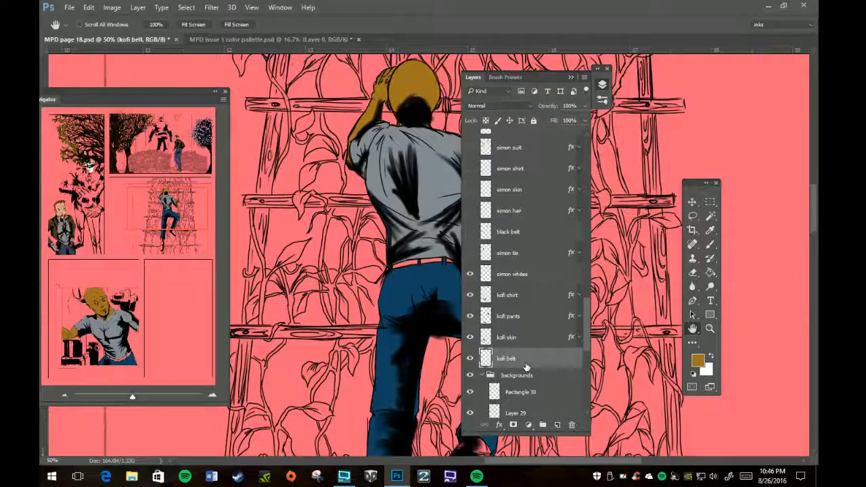
right_click(522, 358)
left_click(583, 295)
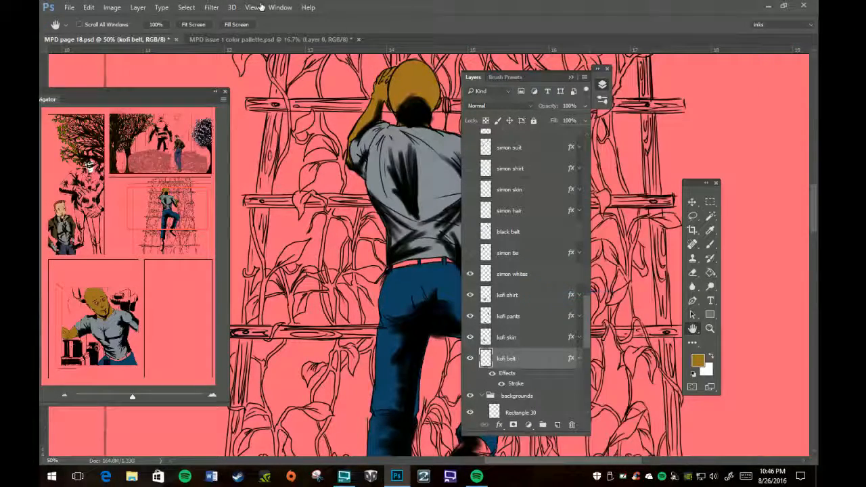
- Sample the dark grey of Kofi's belt swatch in the color palette document and return to MPD page 18
left_click(236, 39)
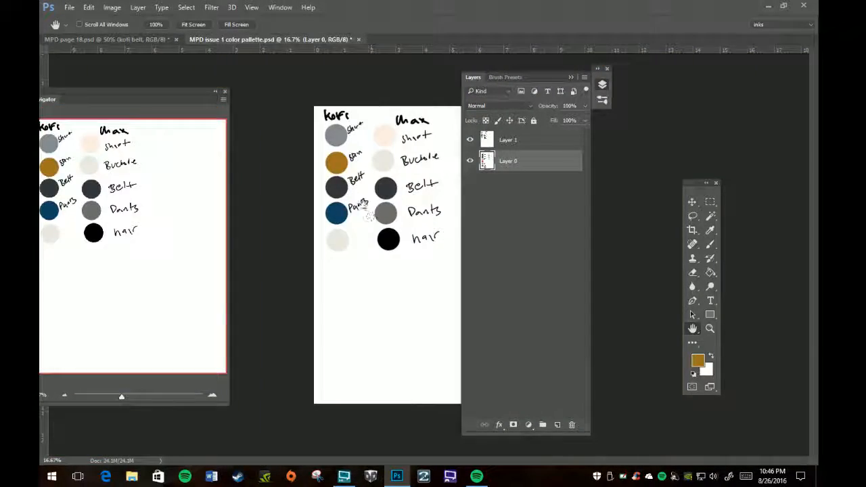
key("i")
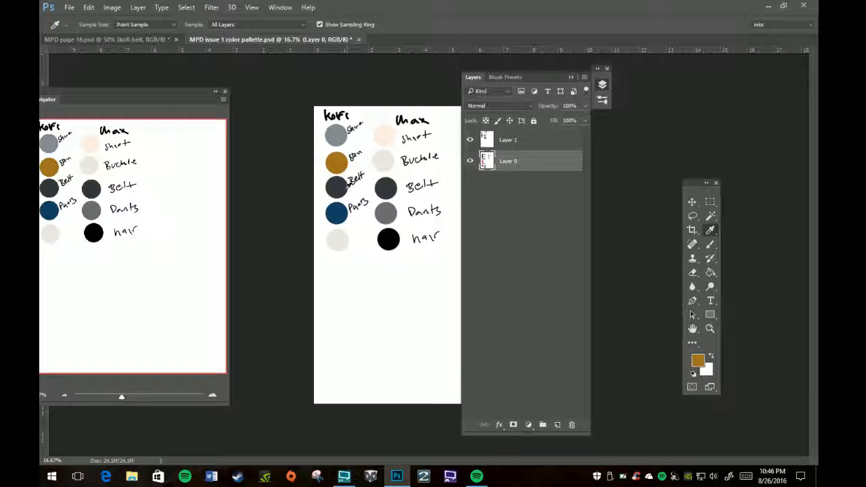
left_click(344, 187)
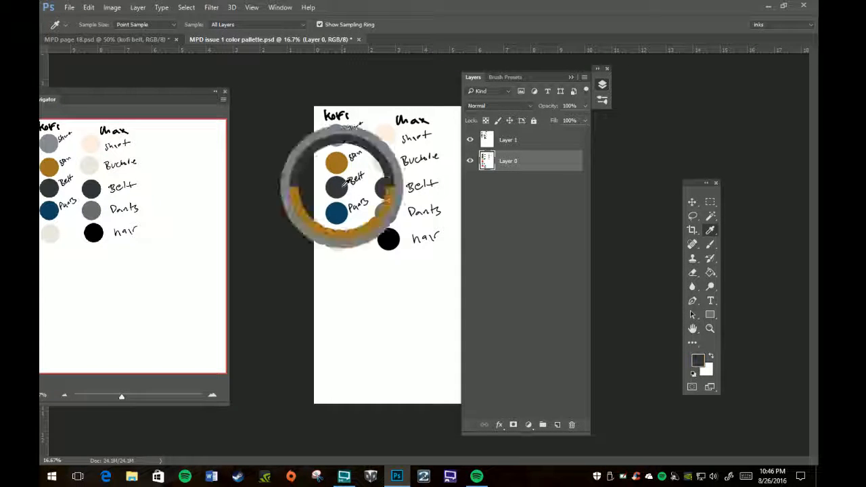
left_click(139, 41)
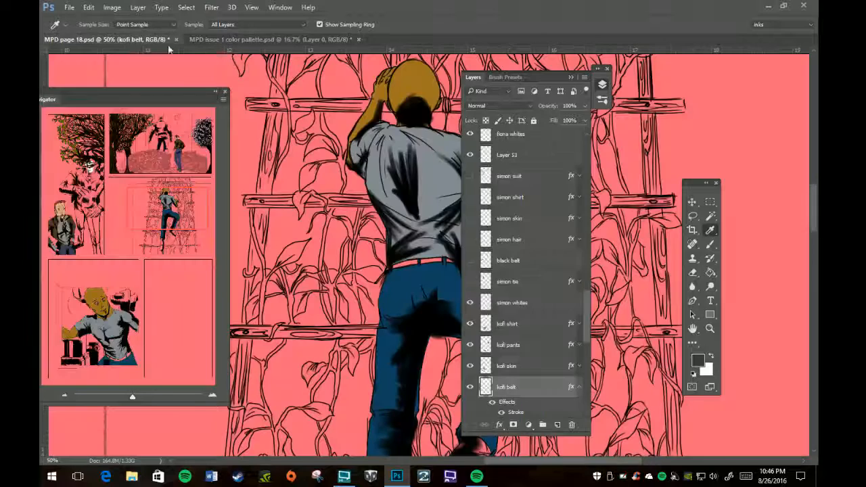
- Paint the climbing figure's belt dark grey on the kofi belt layer with a brush enlarged to 45
key("b")
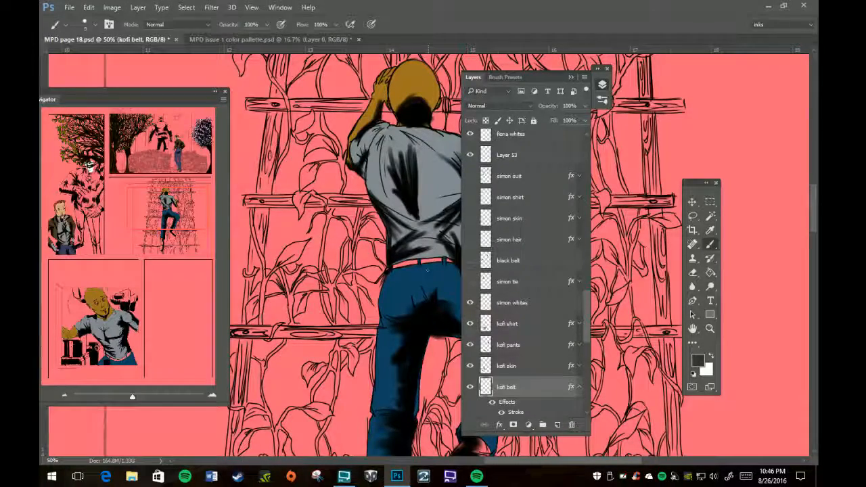
key("bracketright")
key("bracketright")
key("bracketright")
key("bracketright")
key("bracketright")
key("bracketright")
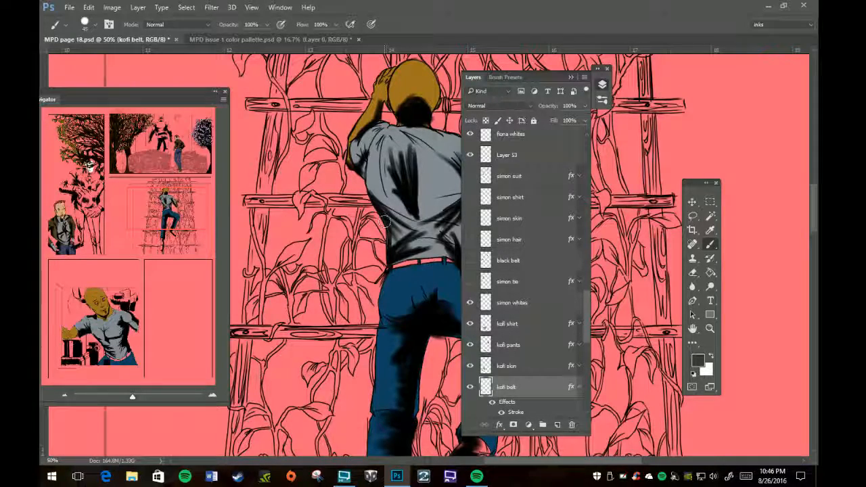
left_click_drag(396, 268, 449, 261)
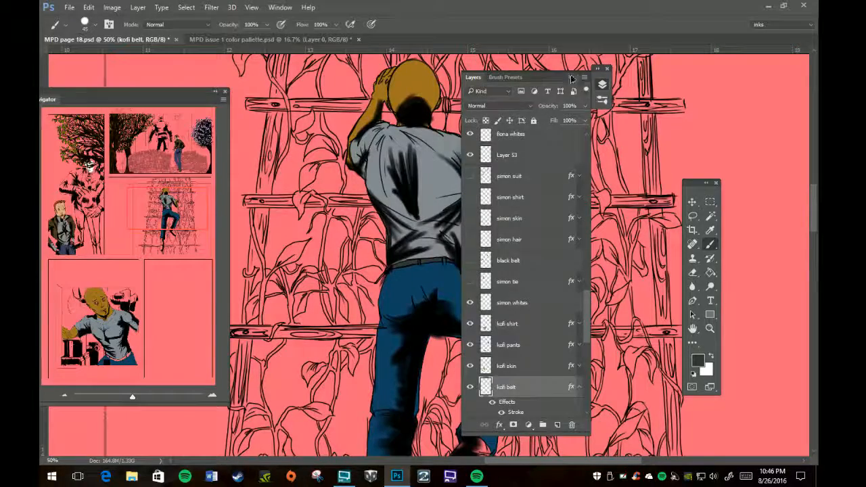
- Paint Kofi's belt dark grey on both sides of the buckle in the close-up panel, leaving the buckle unpainted
key("F7")
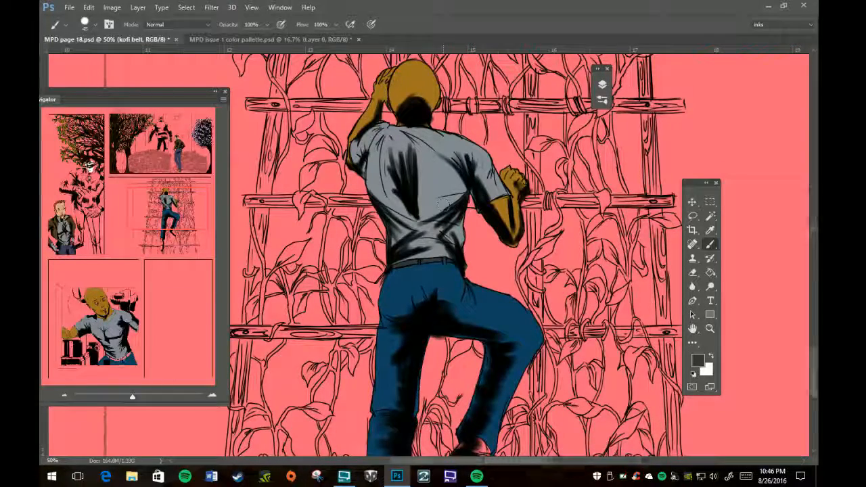
left_click(124, 355)
mouse_move(443, 284)
left_mouse_down()
mouse_move(439, 293)
mouse_move(449, 281)
left_mouse_up()
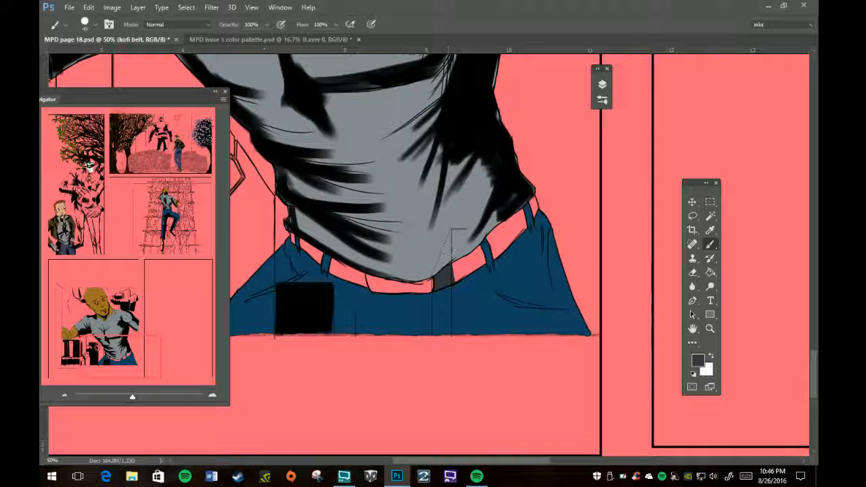
mouse_move(457, 289)
left_mouse_down()
mouse_move(476, 236)
mouse_move(492, 273)
mouse_move(501, 261)
mouse_move(500, 213)
mouse_move(516, 244)
mouse_move(525, 242)
mouse_move(531, 209)
left_mouse_up()
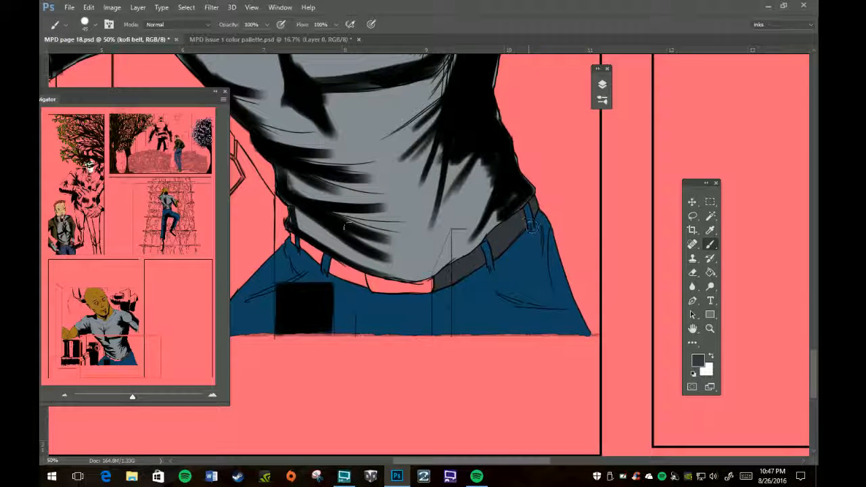
mouse_move(352, 267)
left_mouse_down()
mouse_move(365, 291)
mouse_move(355, 262)
mouse_move(337, 268)
mouse_move(324, 253)
mouse_move(313, 257)
mouse_move(302, 231)
left_mouse_up()
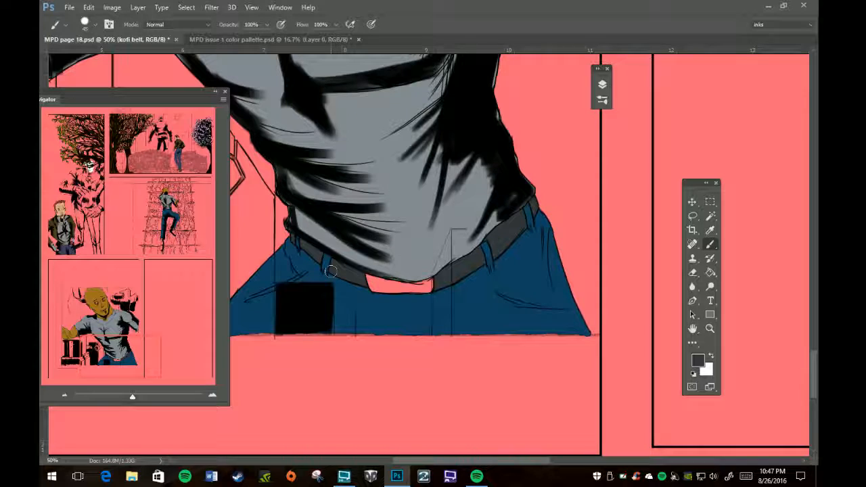
- Sample the unlabelled off-white swatch under Kofi's colors in the palette document and return to the comic page with the Brush
left_click(254, 40)
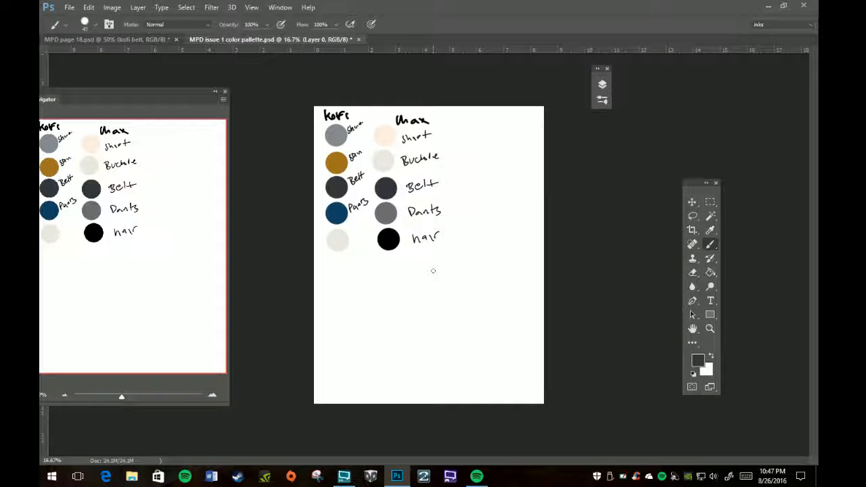
key("i")
left_click(347, 240)
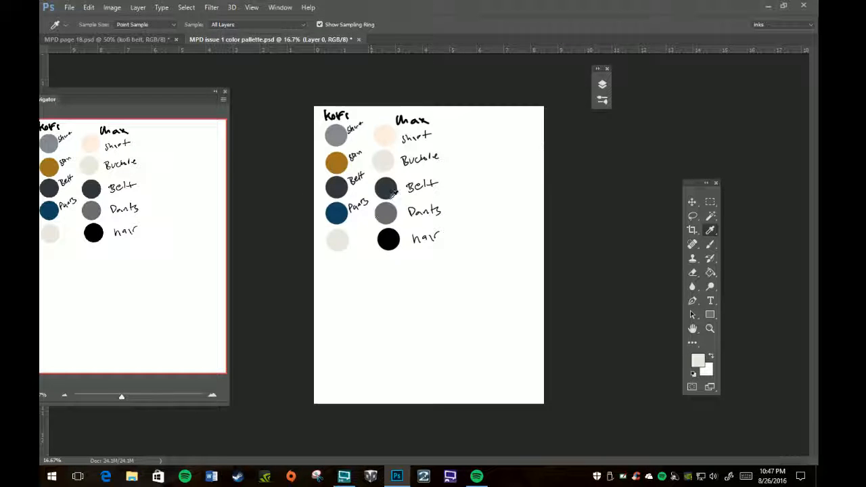
left_click(121, 39)
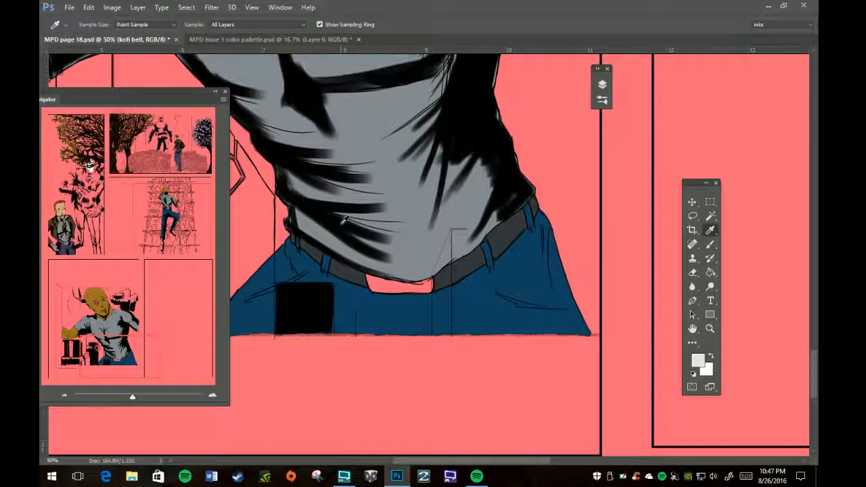
key("b")
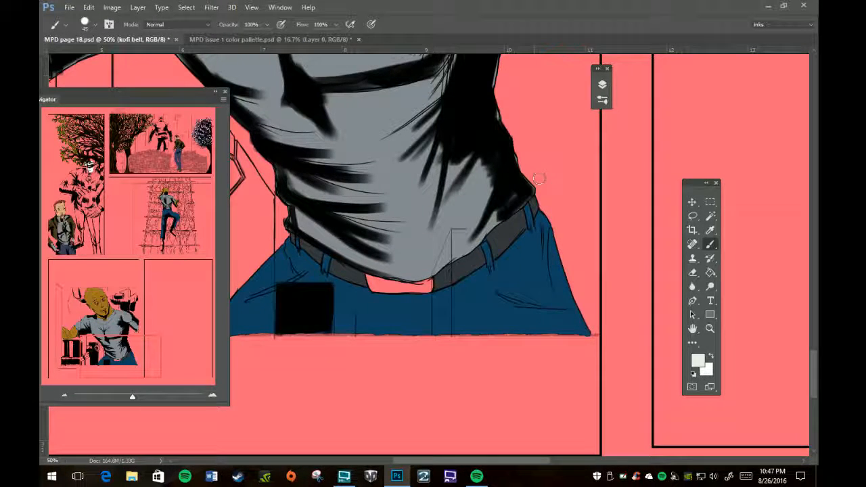
- Collapse the kofi belt layer's effects list and add a new layer directly beneath kofi belt
left_click(604, 86)
scroll(552, 301, "down", 5)
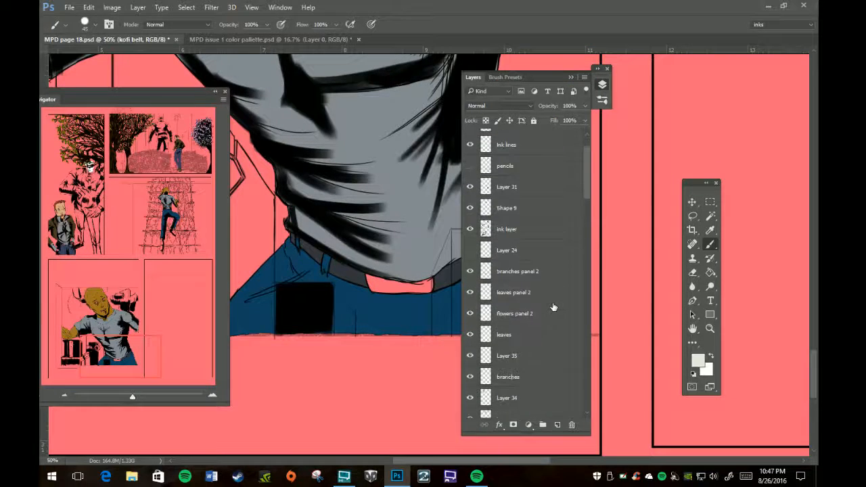
scroll(547, 293, "down", 15)
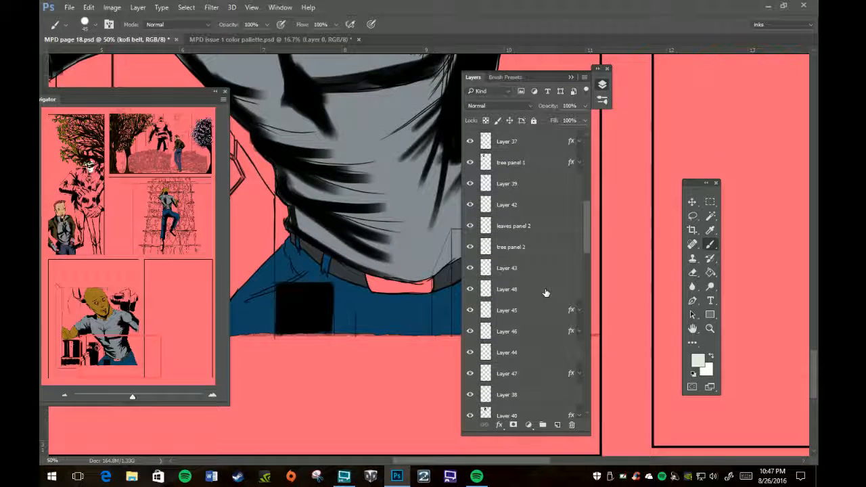
scroll(545, 291, "down", 15)
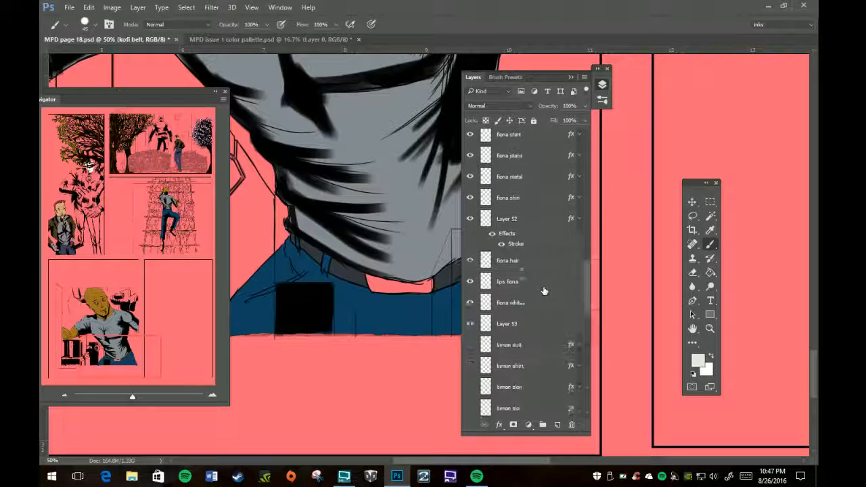
scroll(544, 291, "down", 4)
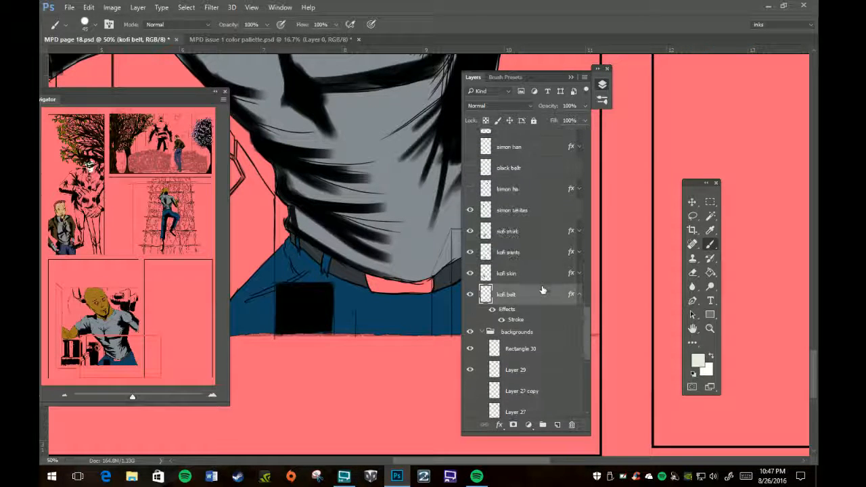
left_click(579, 295)
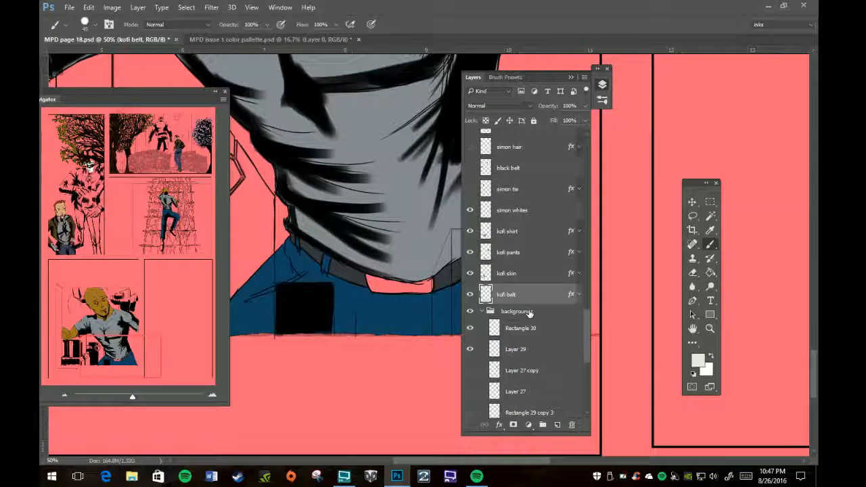
left_click(557, 425)
left_click_drag(525, 295, 530, 322)
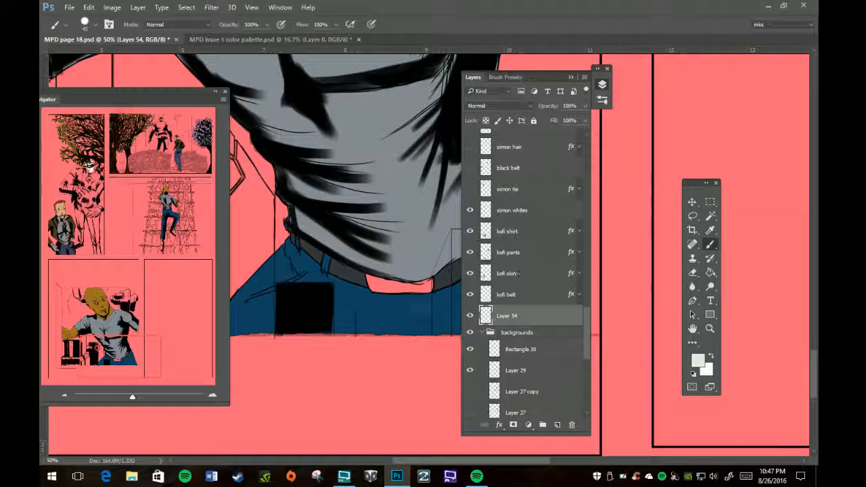
- Rename the new layer kofi belt buckle
double_click(512, 316)
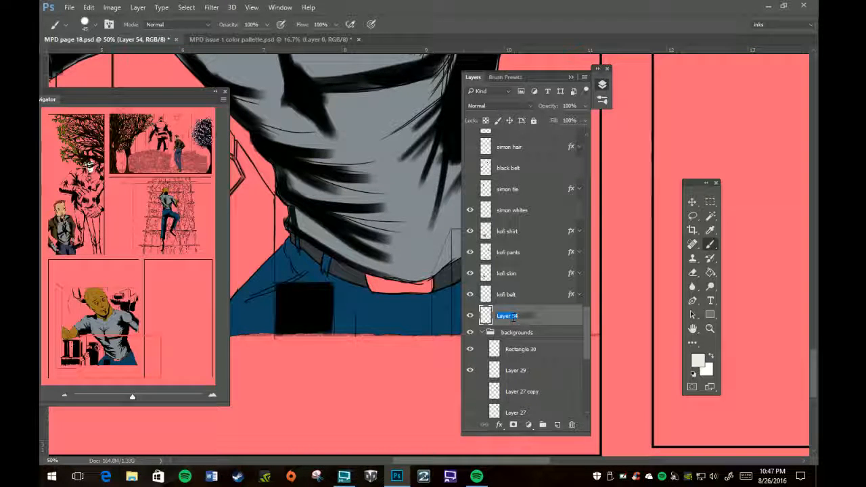
type("kofi")
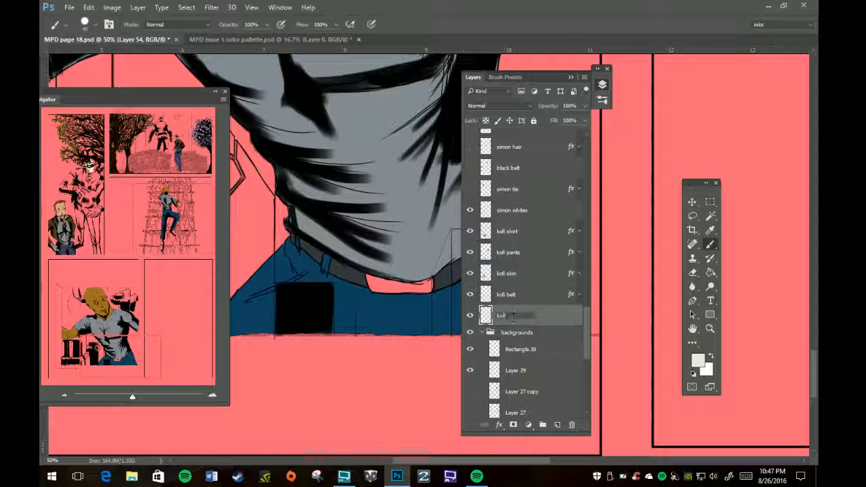
type(" belt")
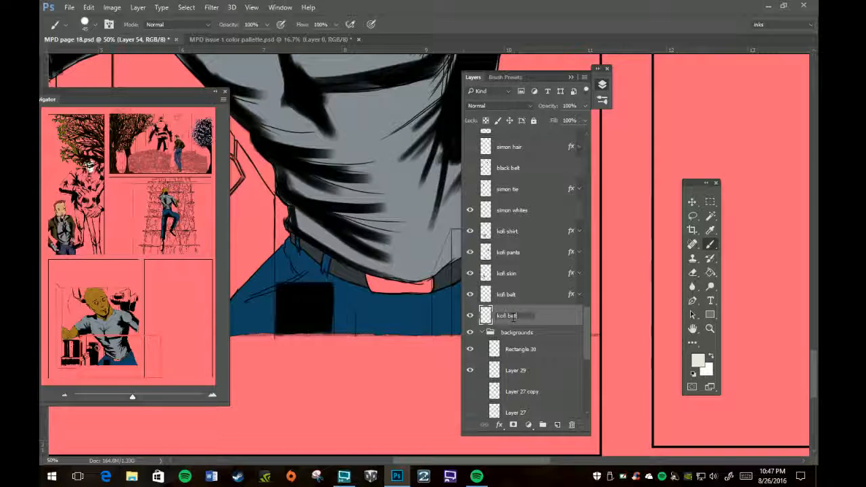
type(" buckle")
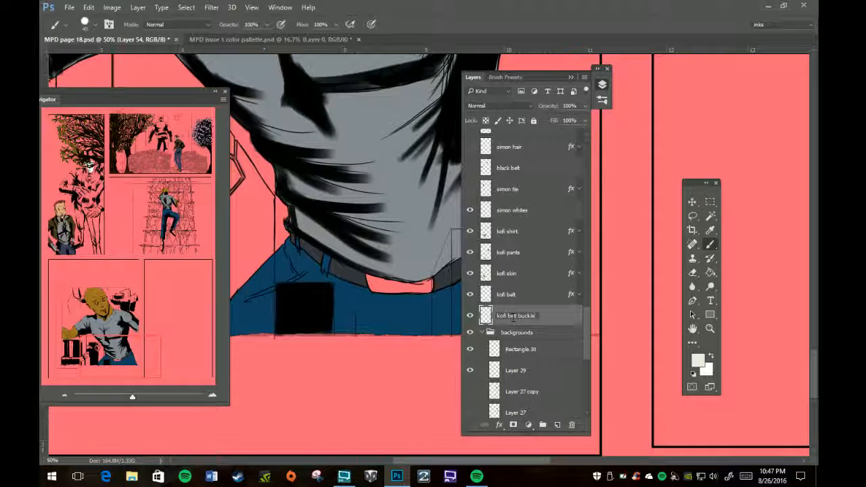
- Paint the belt buckle off-white on the layer named kofi belt buckle and apply the stroke layer style to it
key("Return")
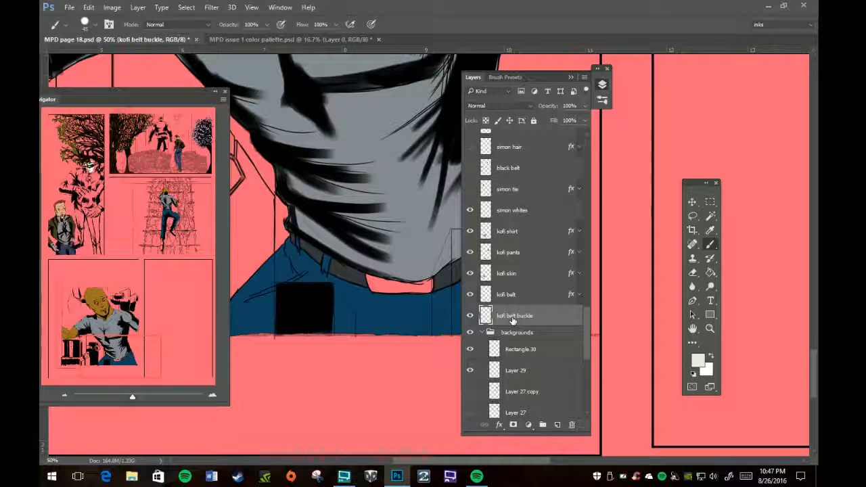
mouse_move(365, 272)
left_mouse_down()
mouse_move(374, 295)
mouse_move(387, 269)
mouse_move(399, 309)
mouse_move(401, 270)
mouse_move(399, 295)
mouse_move(431, 284)
left_mouse_up()
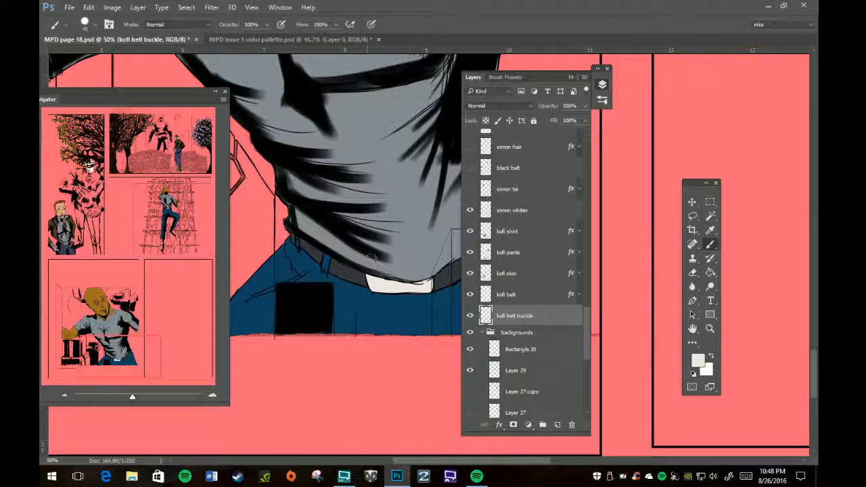
right_click(545, 317)
left_click(566, 301)
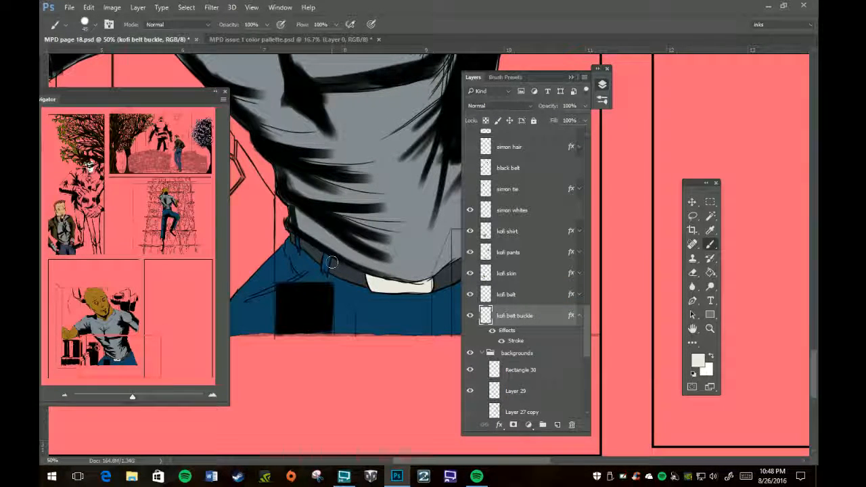
left_click(581, 316)
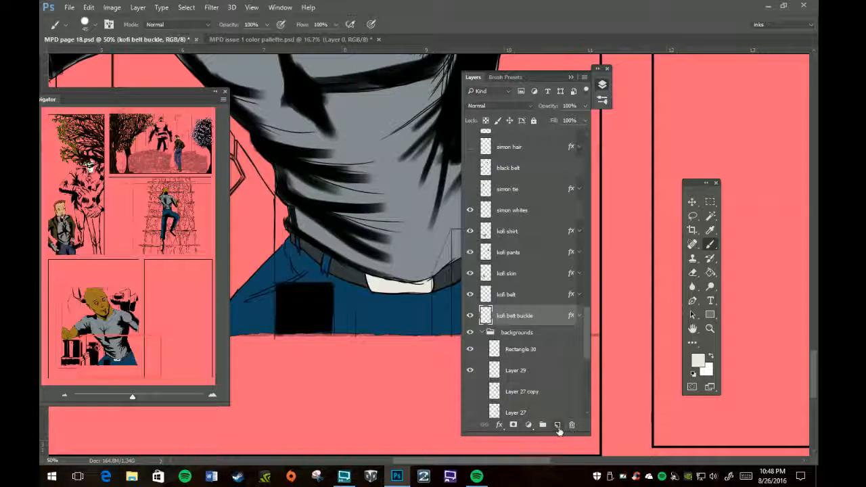
- Add a new layer below the kofi belt buckle layer and paint the bald man's eyes and teeth white
left_click(557, 425)
left_click_drag(532, 317, 532, 339)
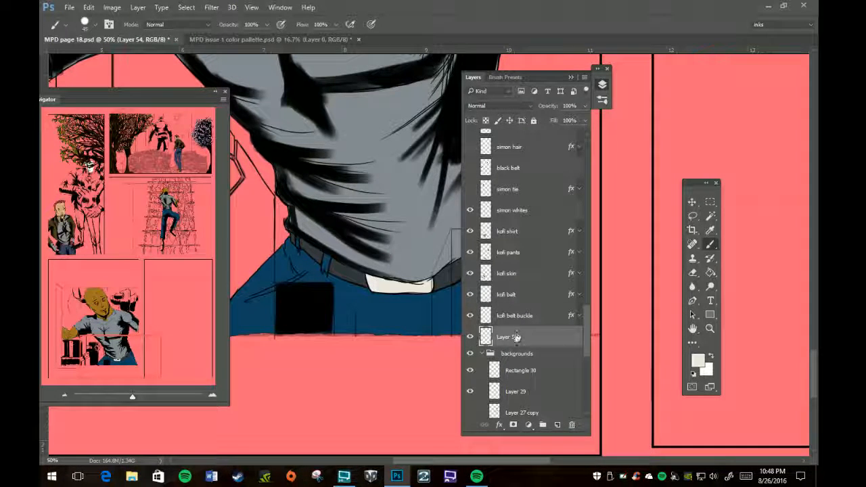
left_click(712, 357)
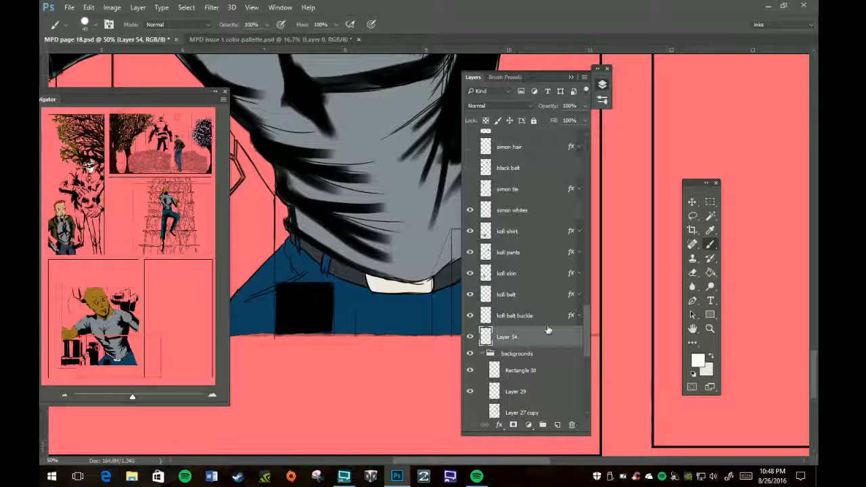
left_click(102, 300)
mouse_move(364, 284)
left_mouse_down()
mouse_move(396, 286)
mouse_move(376, 287)
left_mouse_up()
mouse_move(434, 259)
left_mouse_down()
mouse_move(452, 242)
mouse_move(441, 256)
left_mouse_up()
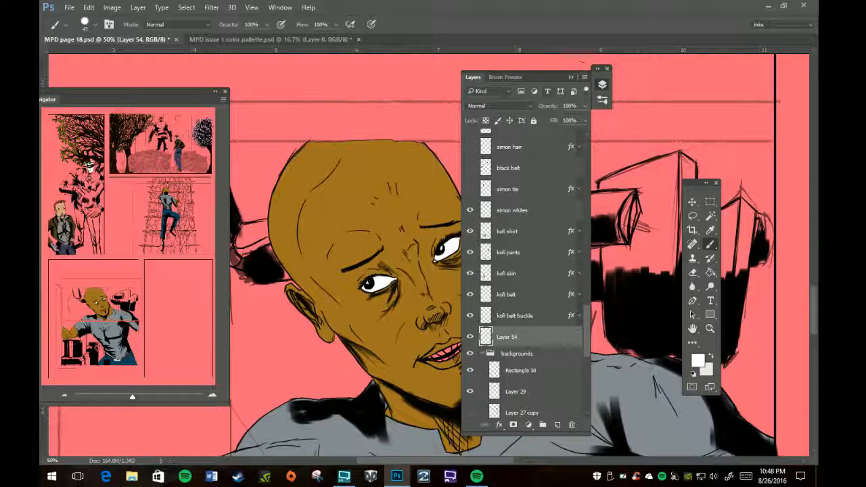
key("F7")
mouse_move(427, 357)
left_mouse_down()
mouse_move(461, 348)
mouse_move(450, 350)
left_mouse_up()
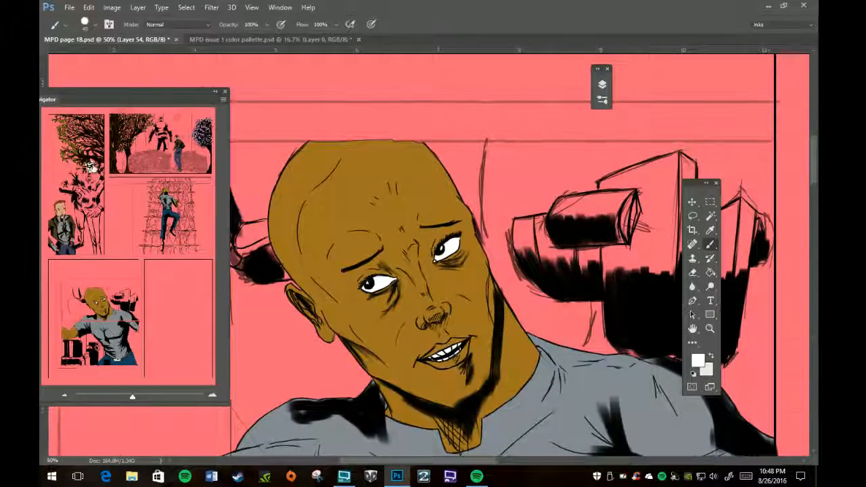
- Make the simon tie, black belt, simon hair, simon skin, simon shirt and simon suit layers visible
left_click(91, 169)
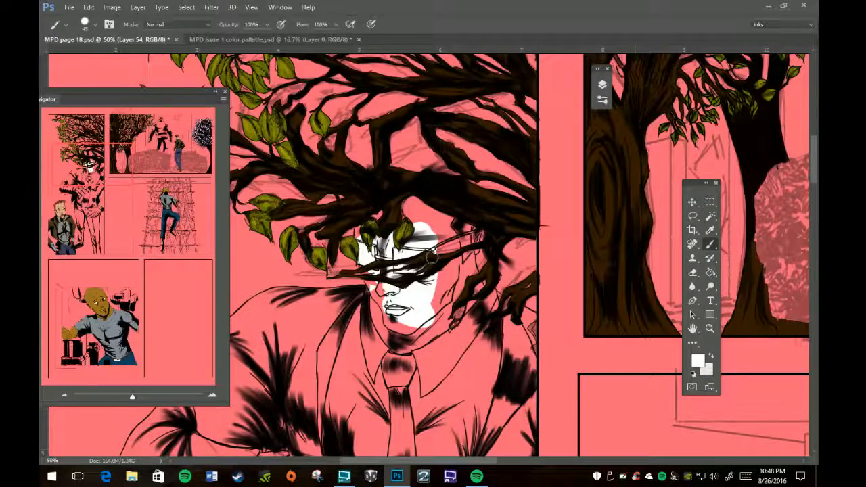
left_click(602, 85)
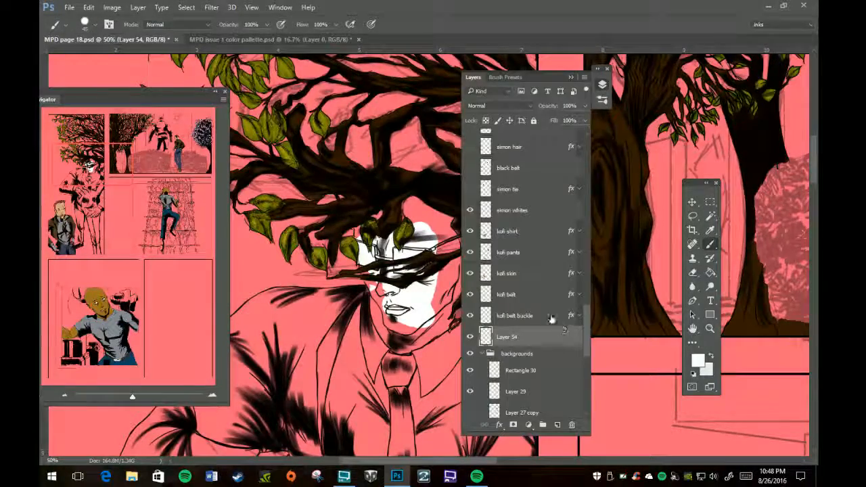
scroll(518, 211, "up", 1)
left_click(470, 214)
left_click(470, 195)
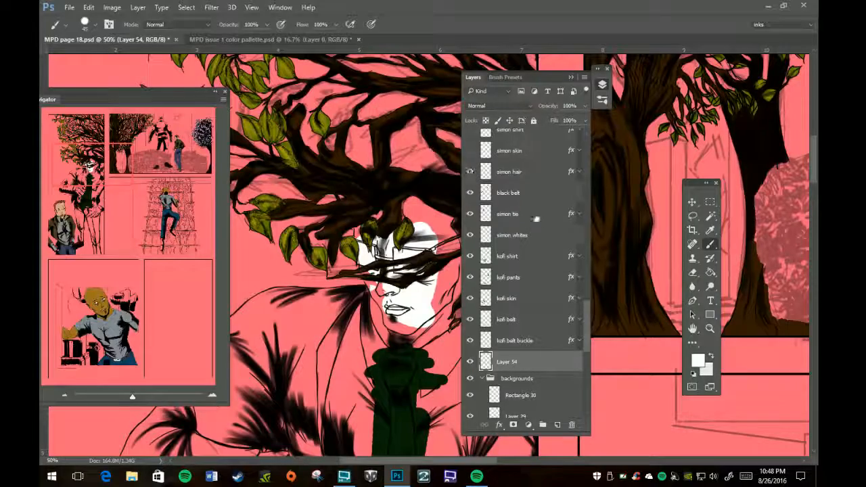
left_click(470, 171)
scroll(475, 169, "up", 1)
left_click(471, 188)
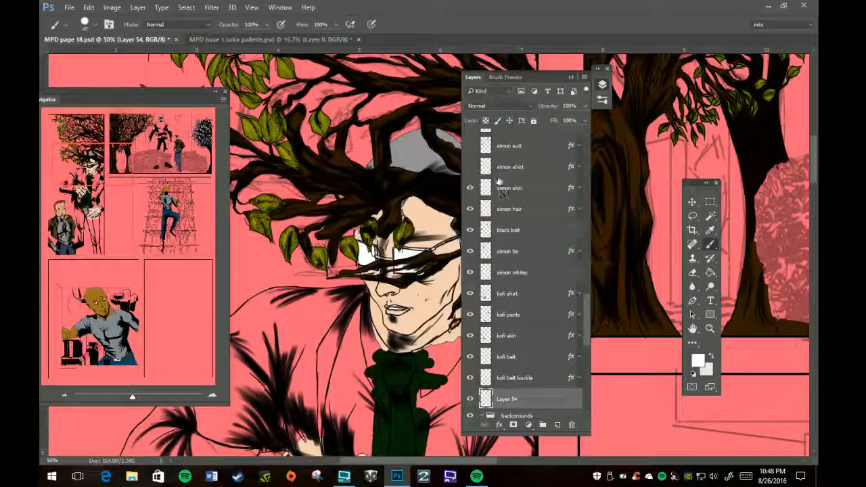
left_click(470, 166)
left_click(470, 145)
- Select the simon shirt layer and sample the shirt's lavender as the foreground colour
scroll(512, 264, "up", 2)
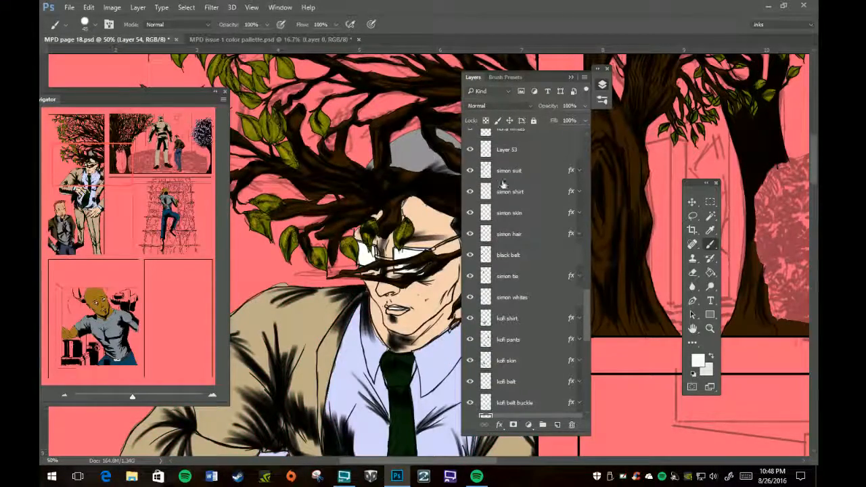
scroll(514, 190, "up", 1)
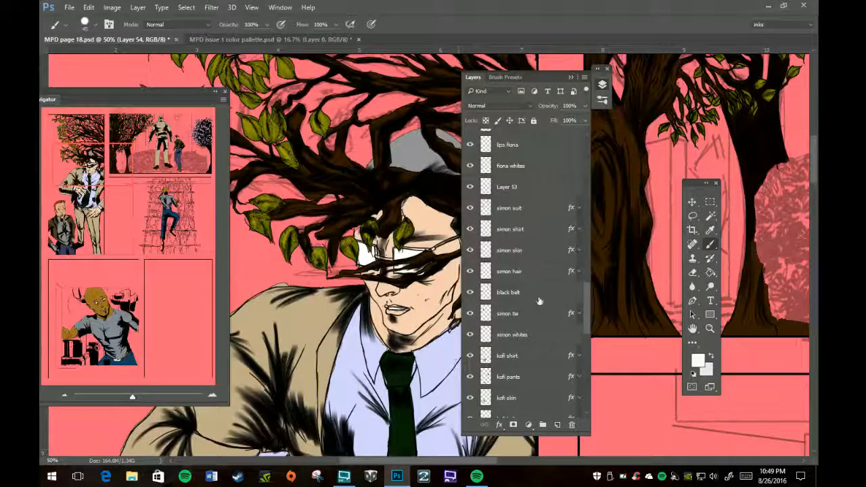
left_click(522, 231)
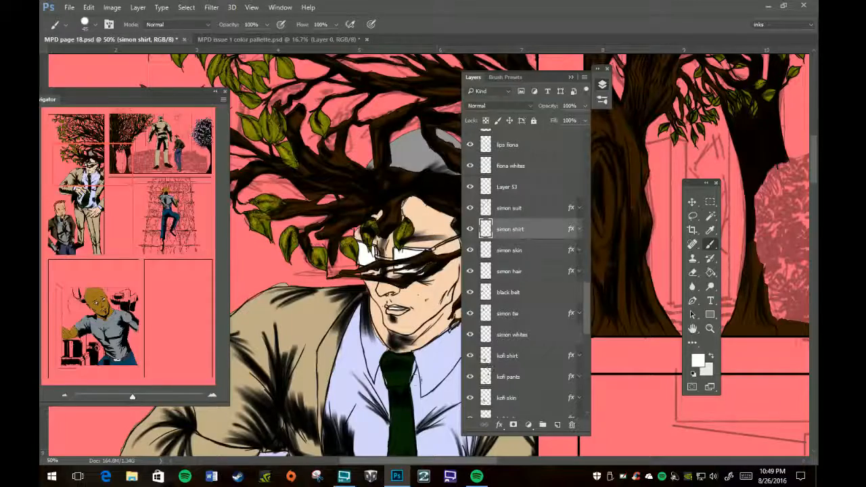
key("i")
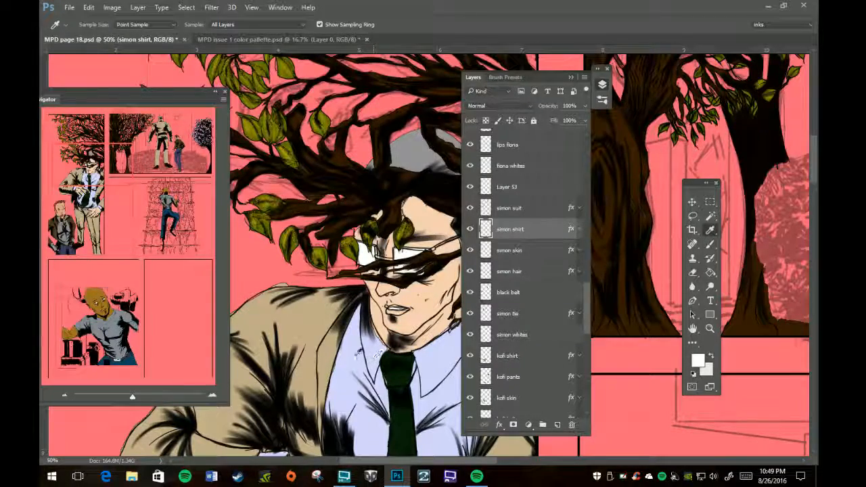
left_click(359, 355)
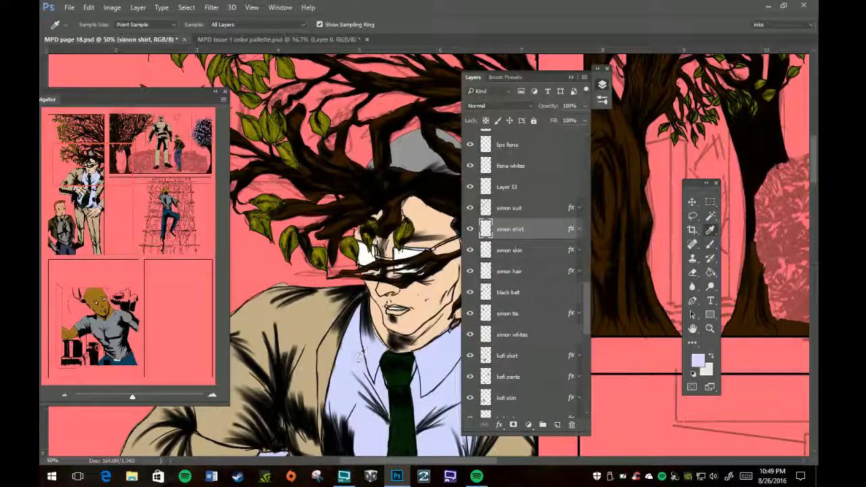
- Fill the gaps along the shirt collar beside the tie knot and neck with lavender, using a size 10 brush
key("z")
left_click(349, 372)
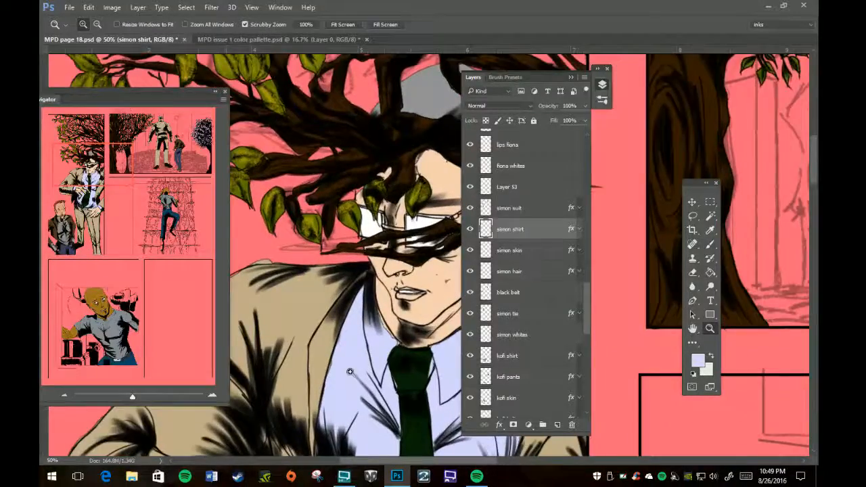
left_click(350, 372)
left_click(350, 372)
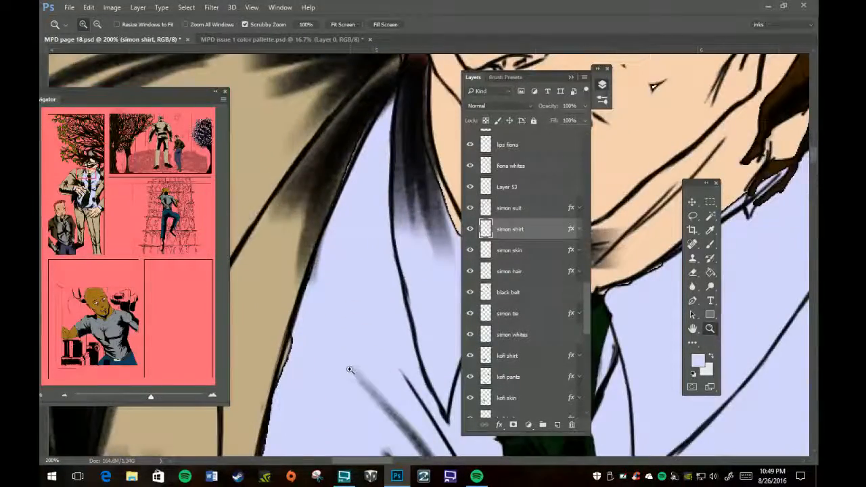
left_click(349, 368)
scroll(348, 366, "down", 2)
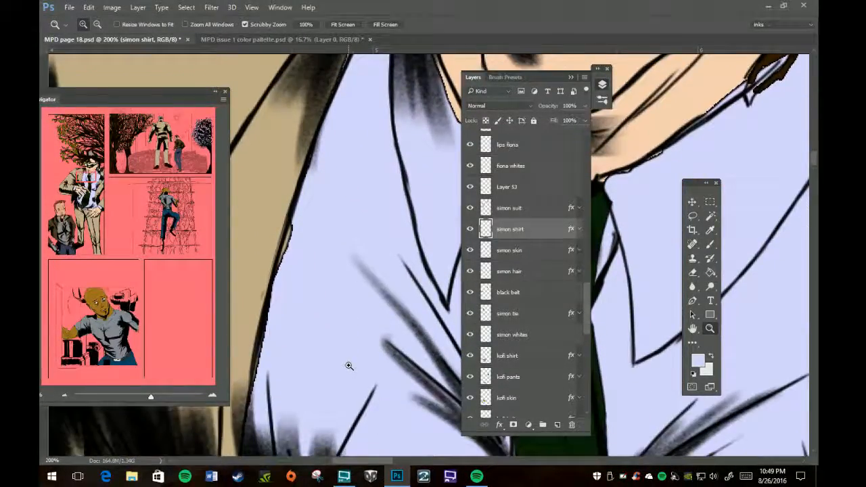
key("b")
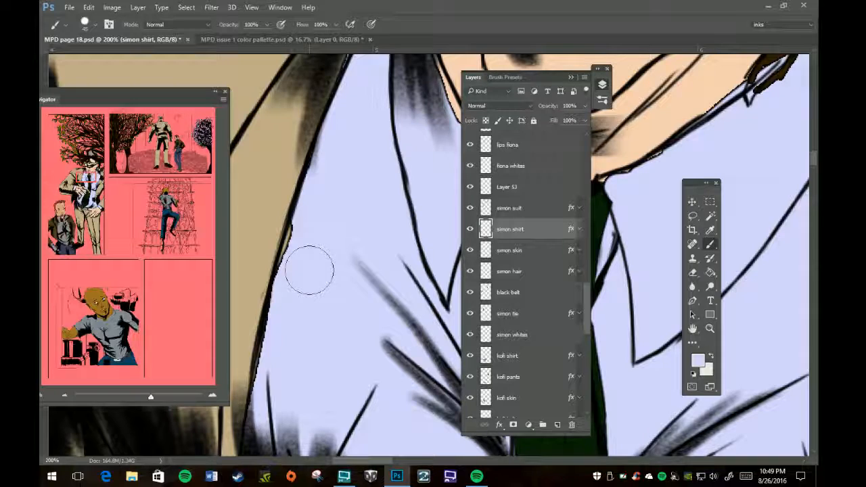
left_click(571, 76)
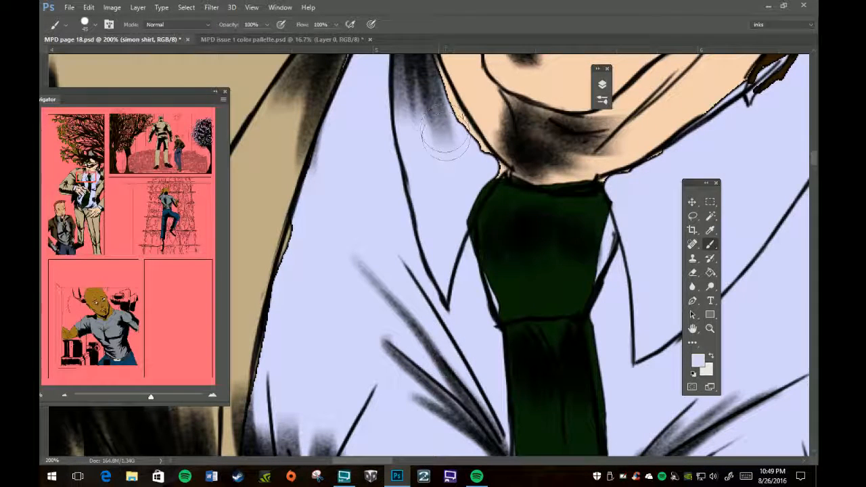
key("bracketleft")
key("bracketleft")
key("bracketleft")
key("bracketleft")
key("bracketleft")
key("bracketleft")
key("bracketleft")
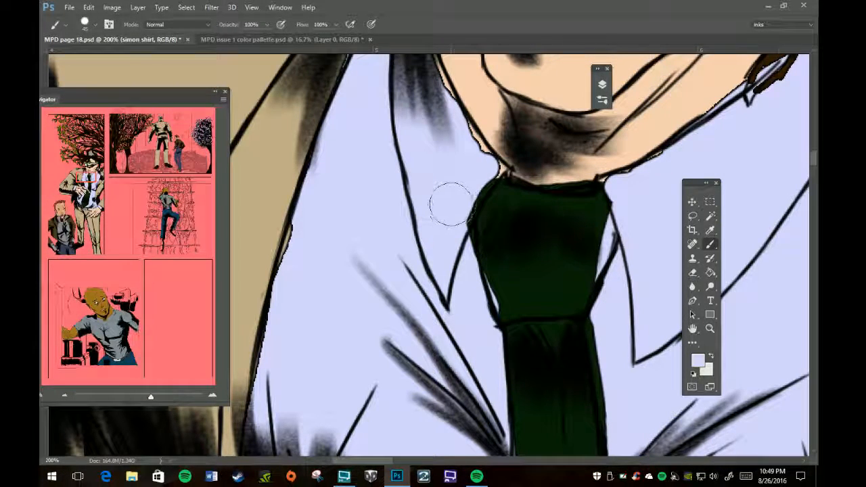
mouse_move(490, 175)
left_mouse_down()
mouse_move(458, 223)
mouse_move(476, 200)
left_mouse_up()
left_click_drag(496, 172, 500, 167)
left_click_drag(464, 124, 500, 167)
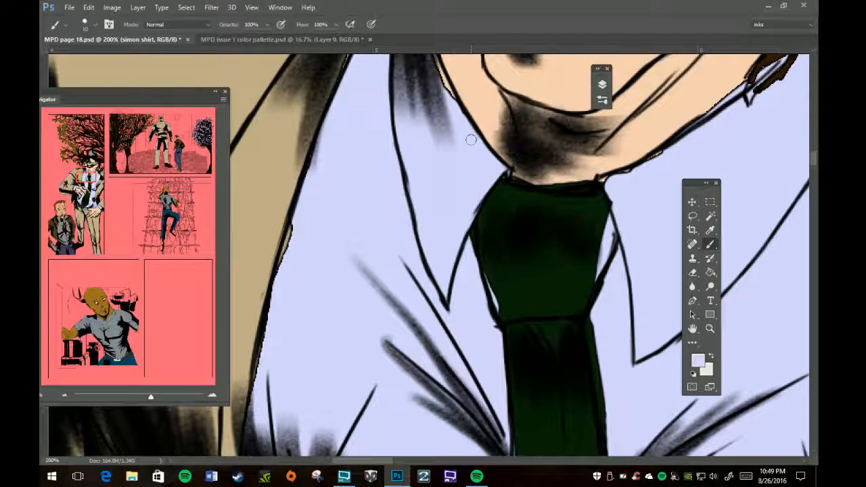
- Paint the unfilled upper part of the collar beside the jaw lavender, up to the neck outline
key("space")
left_click_drag(457, 128, 442, 308)
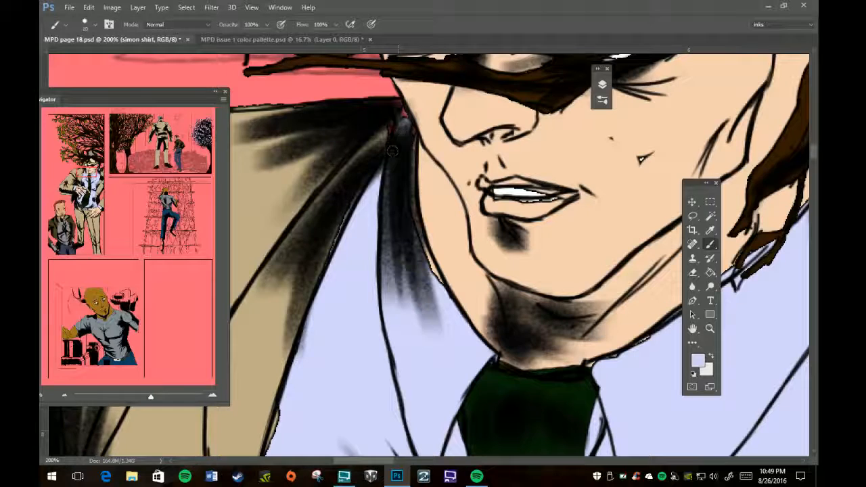
mouse_move(407, 152)
left_mouse_down()
mouse_move(409, 222)
mouse_move(407, 178)
mouse_move(429, 288)
mouse_move(416, 235)
left_mouse_up()
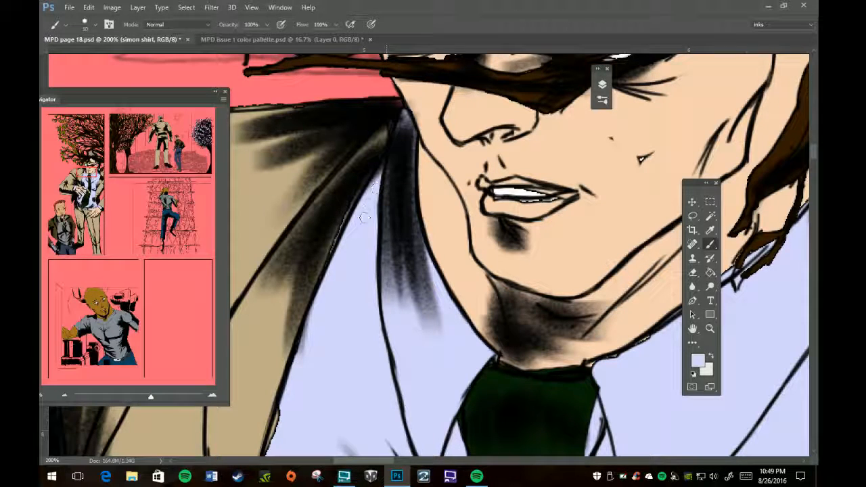
- Erase the shirt colour that spills over the neck outline between the tie and the branch on the far side
mouse_move(599, 366)
left_mouse_down()
mouse_move(588, 369)
mouse_move(642, 344)
mouse_move(620, 359)
mouse_move(645, 361)
mouse_move(409, 348)
mouse_move(328, 358)
left_mouse_up()
key("space")
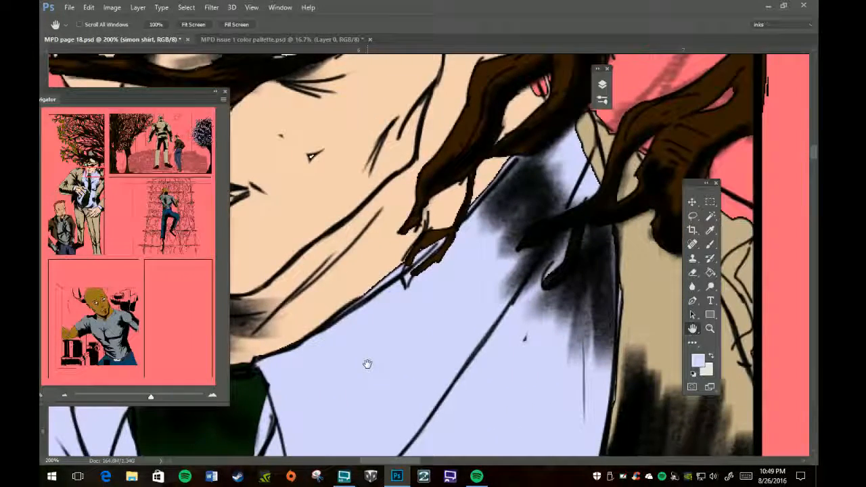
key("e")
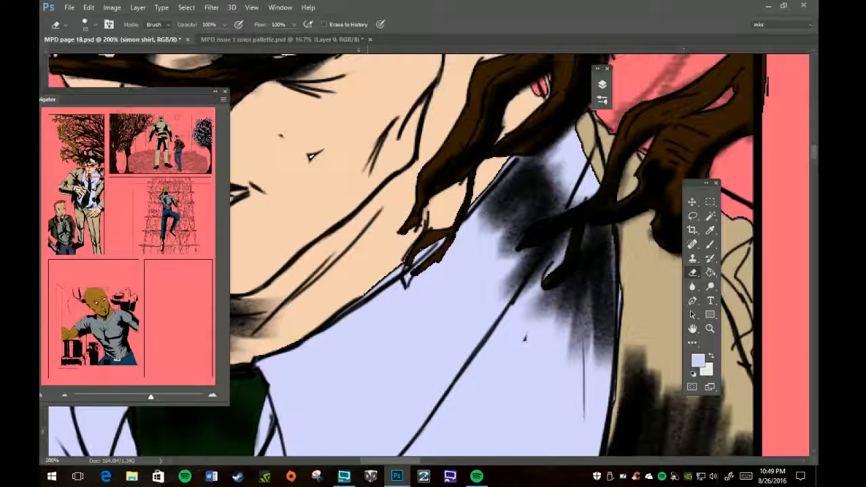
mouse_move(370, 281)
left_mouse_down()
mouse_move(389, 272)
mouse_move(321, 317)
mouse_move(431, 243)
mouse_move(521, 148)
mouse_move(492, 164)
mouse_move(417, 250)
mouse_move(449, 221)
left_mouse_up()
mouse_move(270, 345)
left_mouse_down()
mouse_move(258, 356)
mouse_move(265, 347)
left_mouse_up()
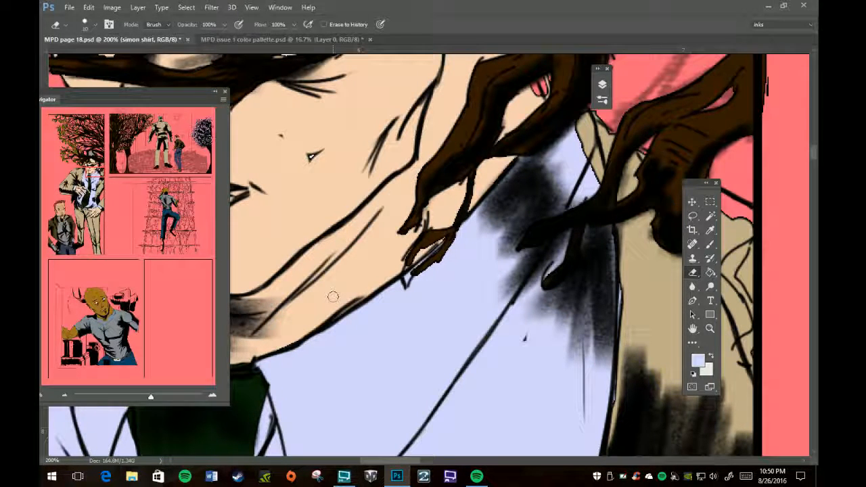
- Erase the tan suit colour overlapping the shirt collar near the branches on the simon suit layer
left_click(602, 84)
left_click(514, 207)
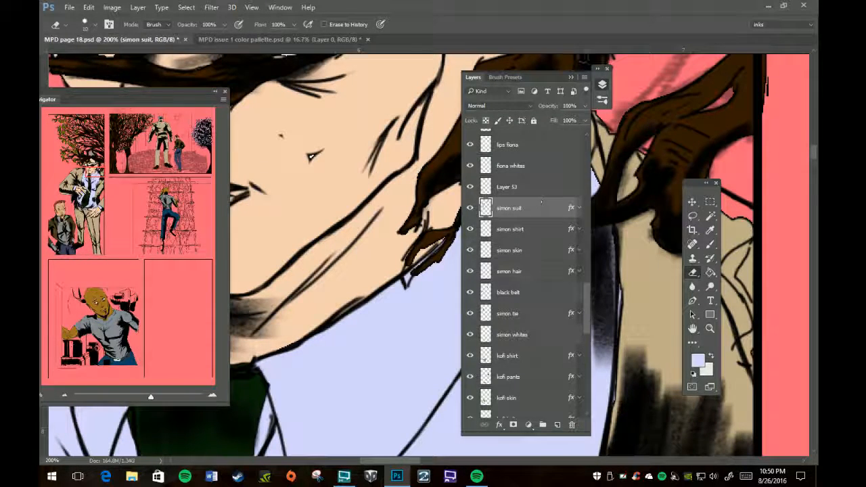
left_click(572, 77)
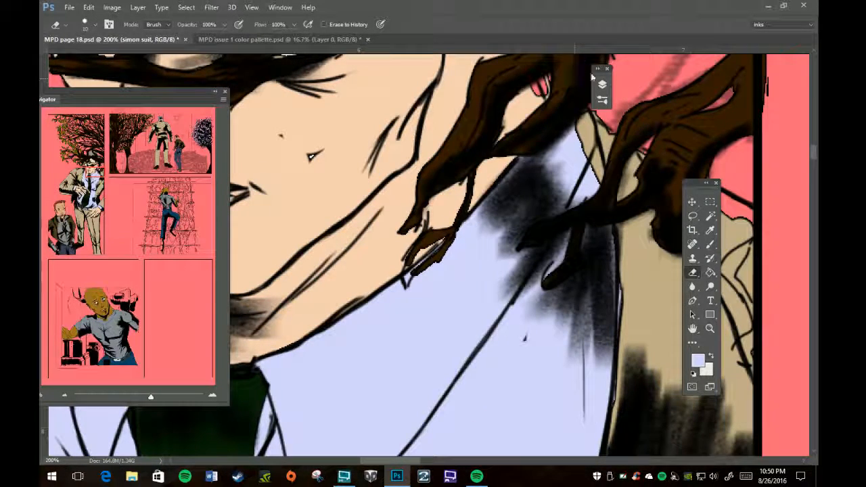
left_click_drag(577, 122, 600, 174)
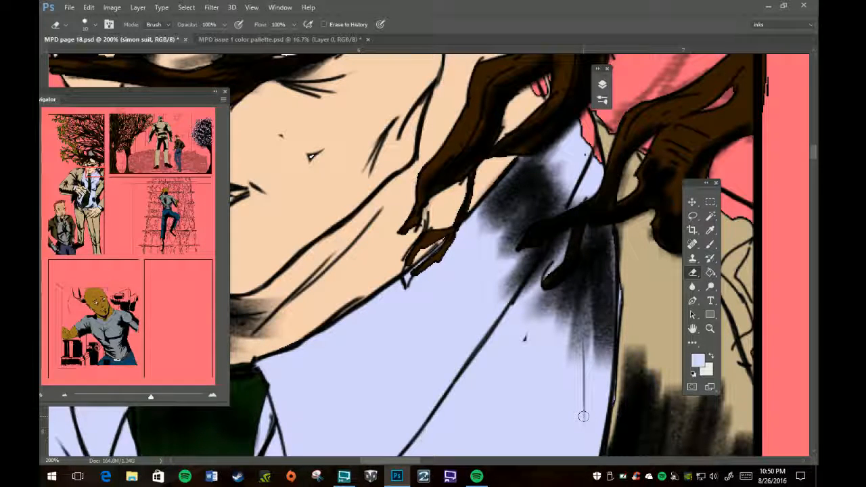
- Fill the gap at the shirt collar's upper tip beside the branch with lavender on the simon shirt layer
key("b")
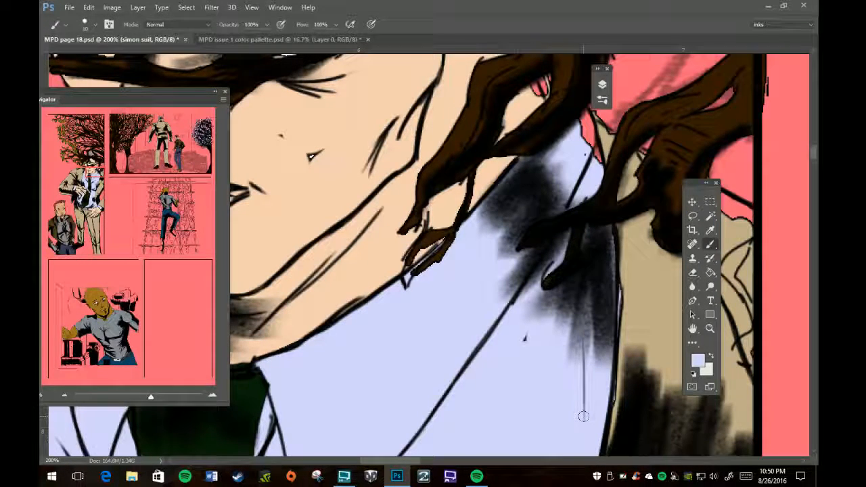
left_click(602, 84)
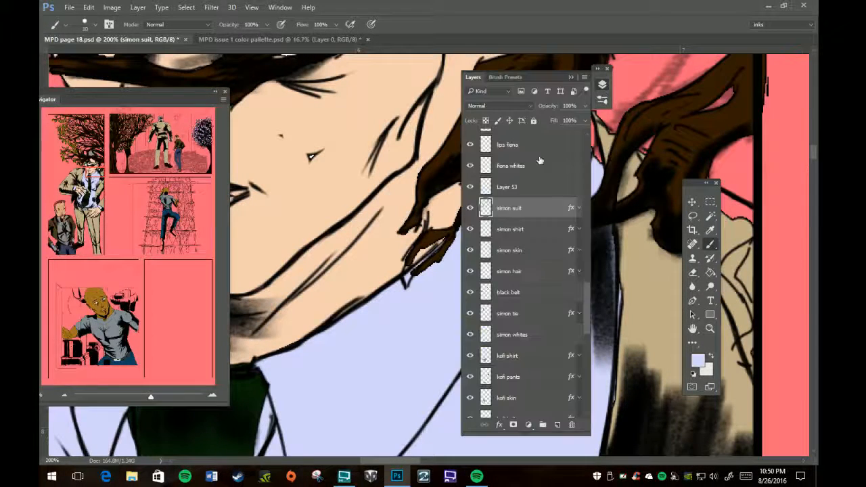
left_click(527, 234)
left_click(570, 77)
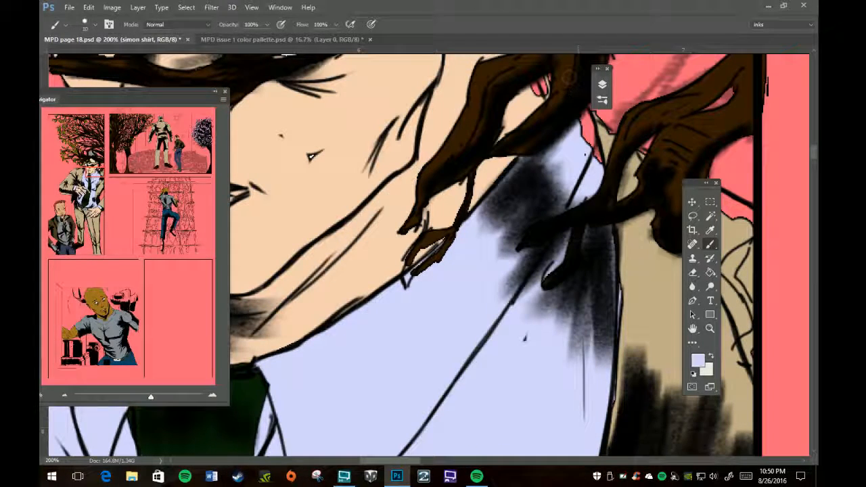
mouse_move(579, 134)
left_mouse_down()
mouse_move(582, 117)
mouse_move(592, 162)
mouse_move(590, 138)
mouse_move(582, 192)
left_mouse_up()
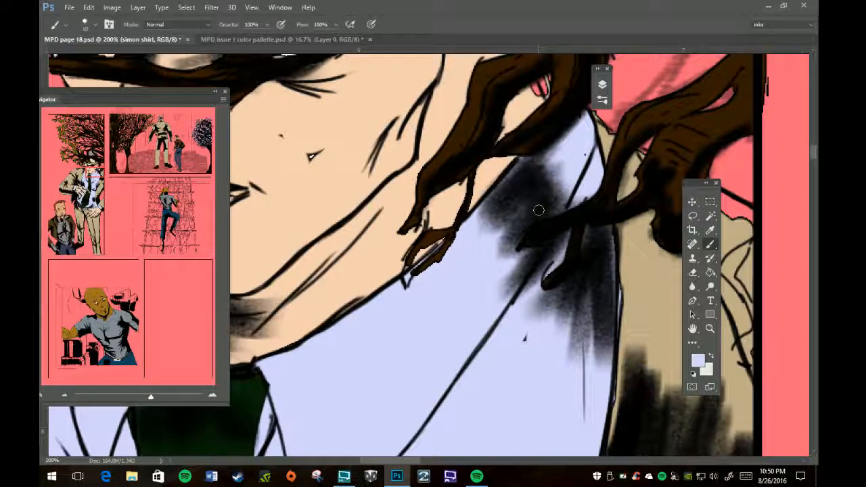
- Erase the lavender spilling over the outline between the shirt and the far jacket lapel
key("e")
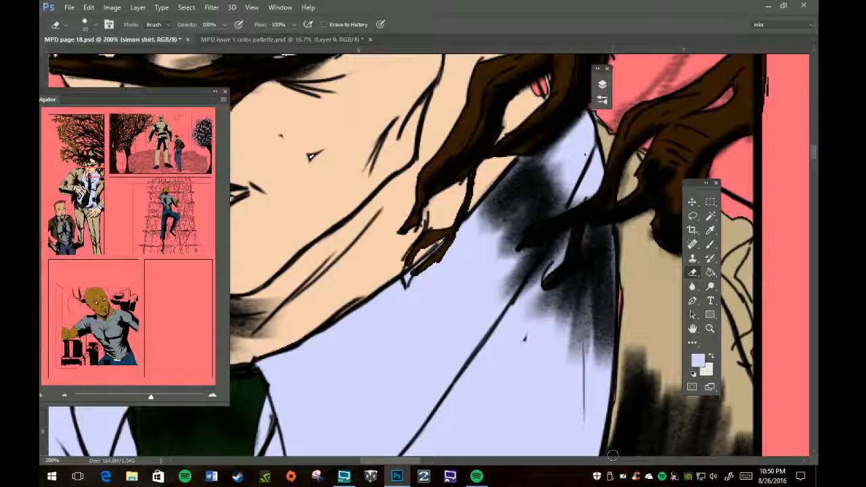
key("z")
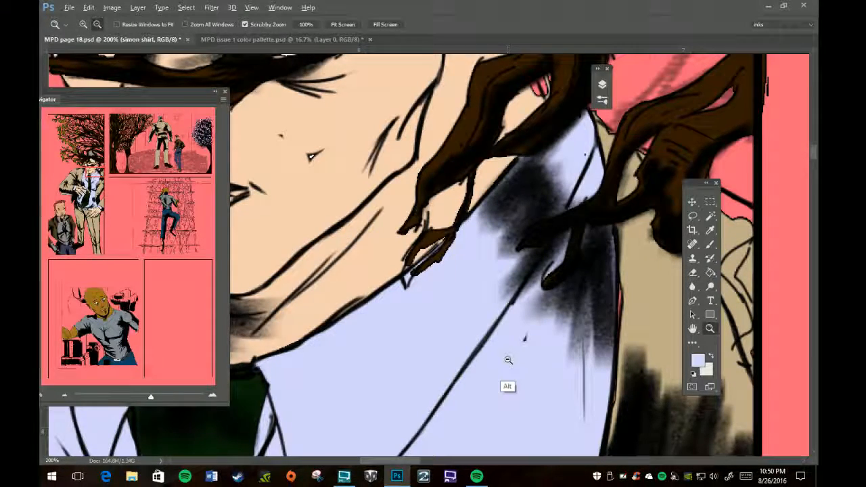
left_click(504, 359, "alt")
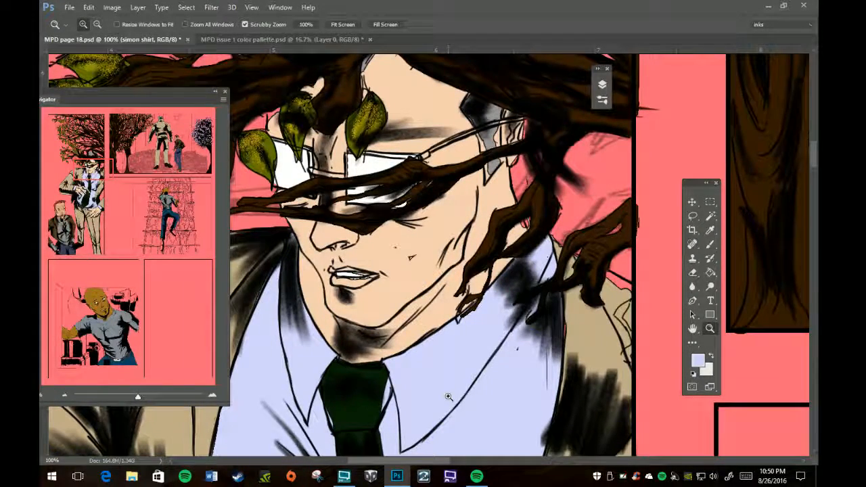
- Move the Navigator off the near shoulder and collapse it
key("e")
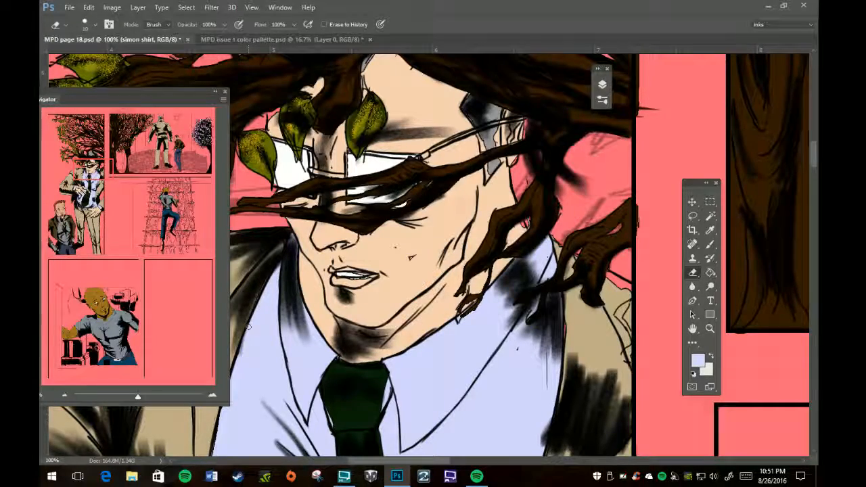
left_click_drag(163, 96, 665, 42)
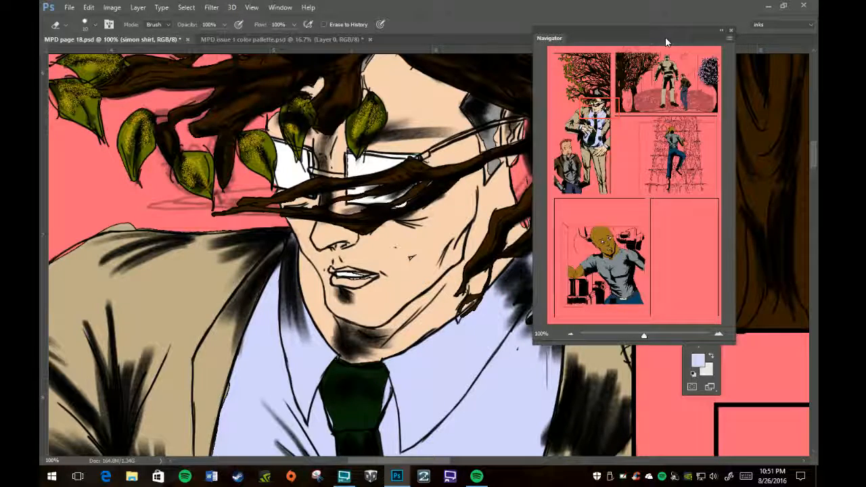
key("b")
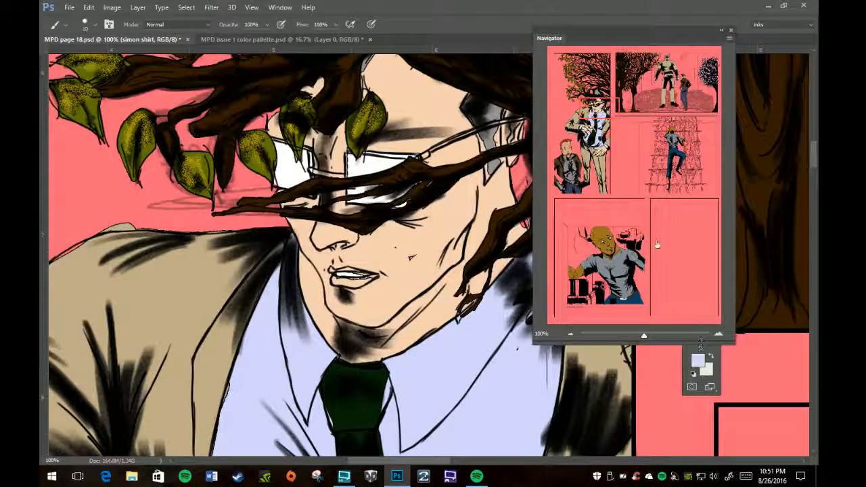
left_click(721, 31)
- On the simon suit layer, erase the tan spilling over the near lapel's edge and above the shoulder outline
left_click(602, 84)
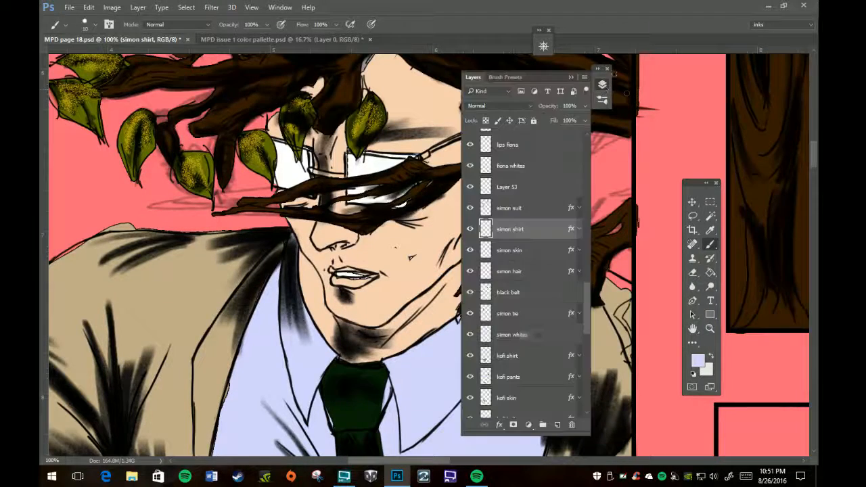
left_click(520, 211)
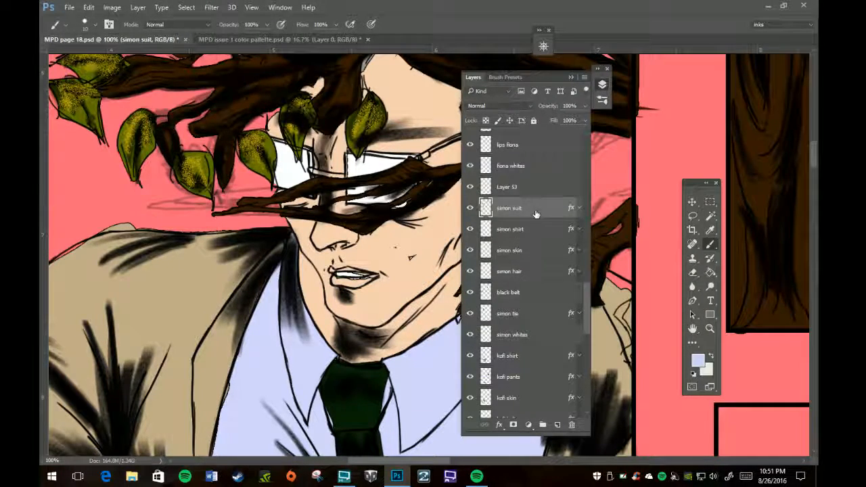
key("e")
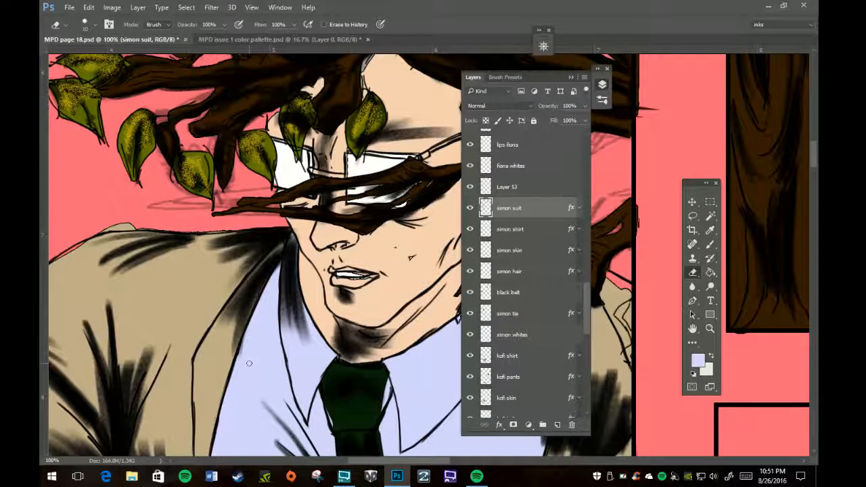
mouse_move(133, 222)
left_mouse_down()
mouse_move(102, 230)
mouse_move(157, 228)
left_mouse_up()
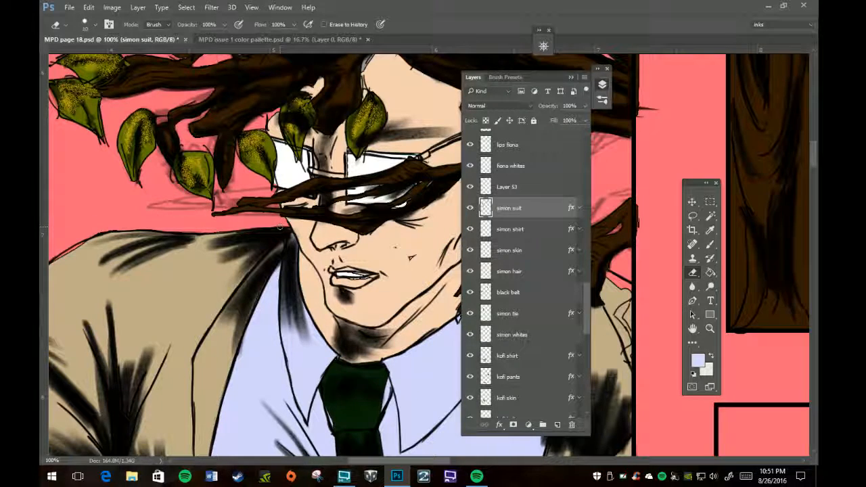
- Sample the jacket's tan and touch up the suit colour around the near shoulder with the brush
key("i")
left_click(194, 291)
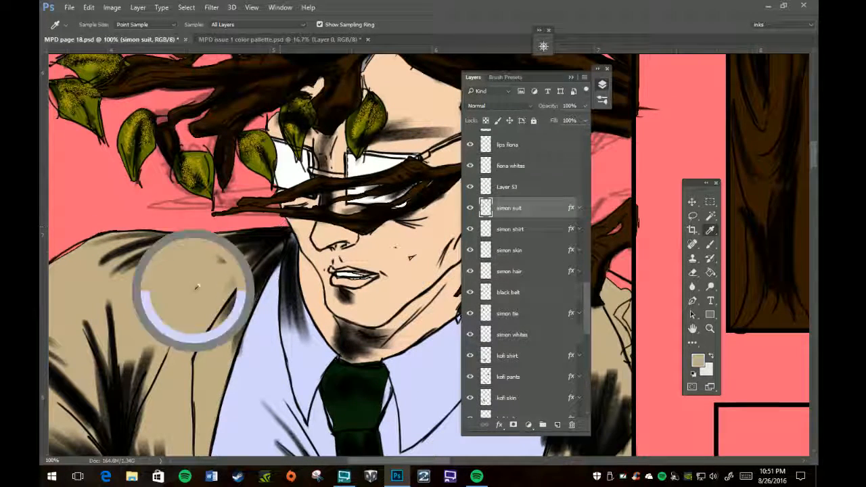
key("b")
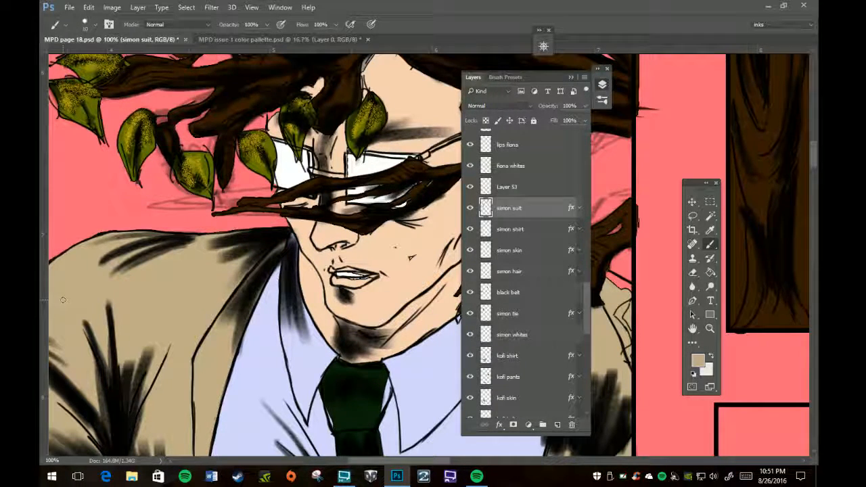
- Clean up the tan along the outer shoulder seam and upper sleeve outline, erasing the spill onto the background
key("space")
left_click_drag(264, 375, 399, 106)
left_click_drag(360, 175, 443, 297)
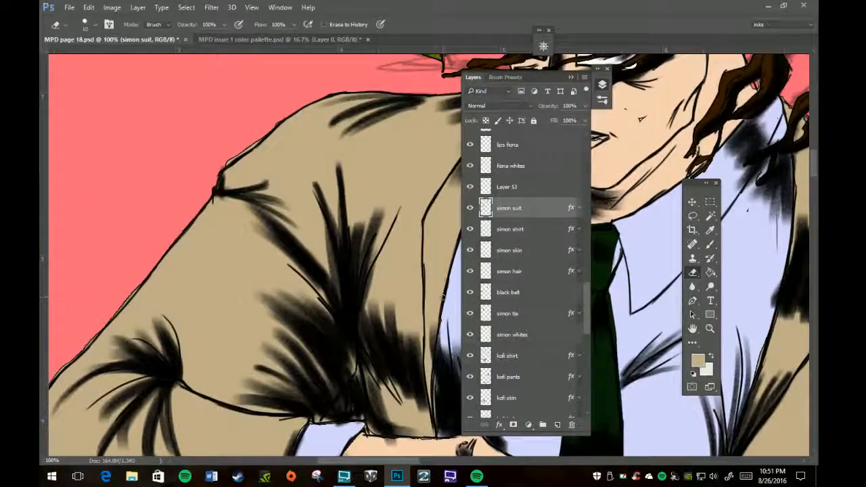
left_click_drag(224, 165, 281, 121)
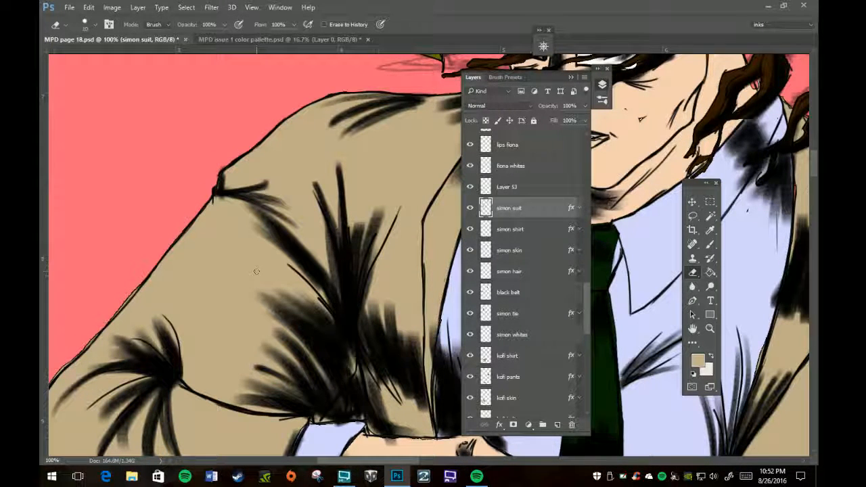
key("b")
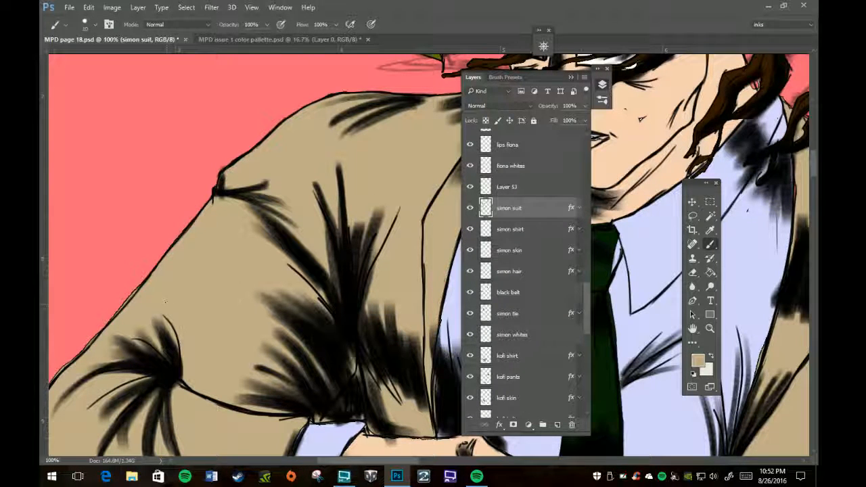
key("e")
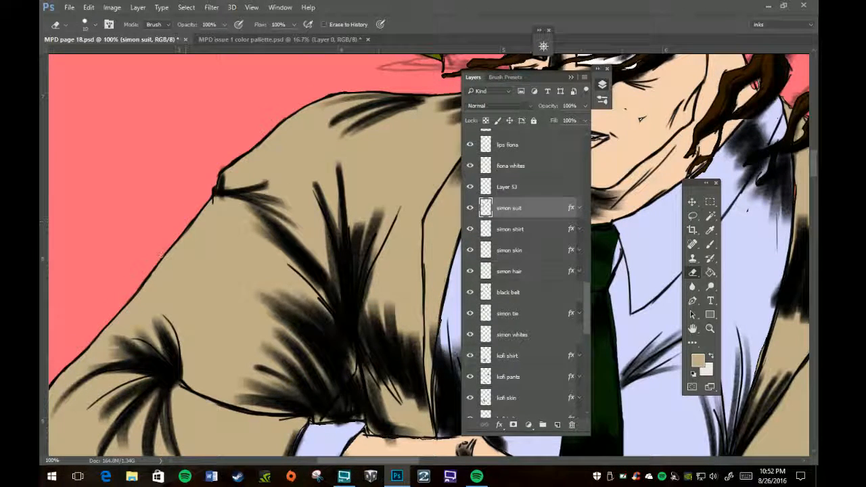
key("b")
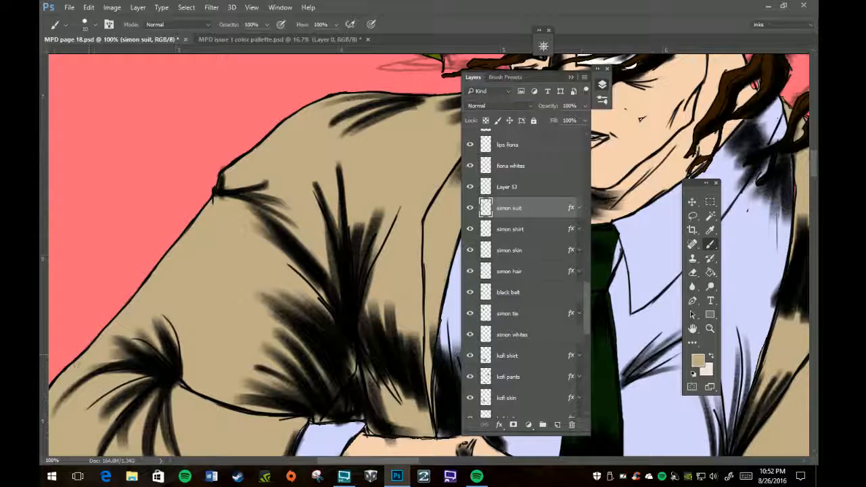
- Tidy the tan edge around the bent elbow and the start of the forearm sleeve's underside
key("h")
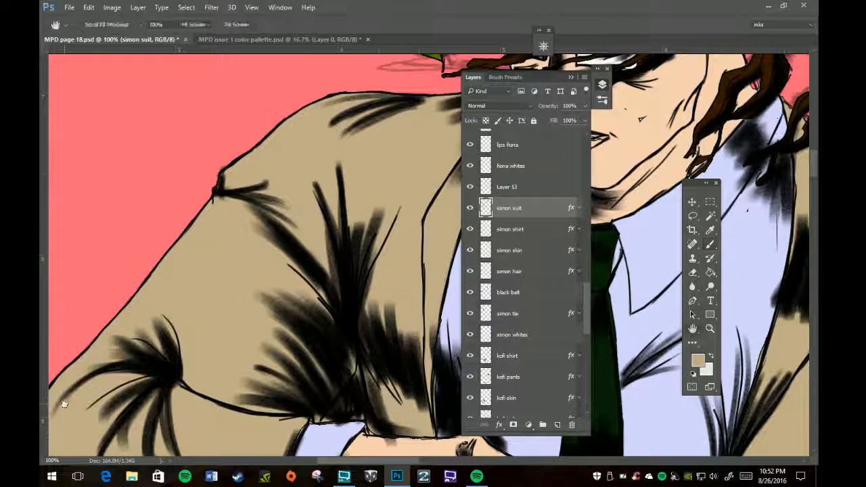
mouse_move(376, 361)
left_mouse_down()
mouse_move(333, 200)
mouse_move(408, 191)
left_mouse_up()
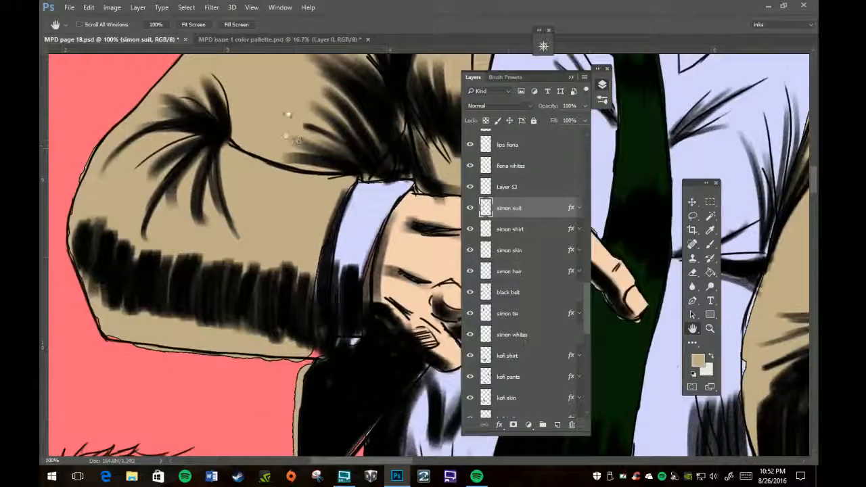
key("b")
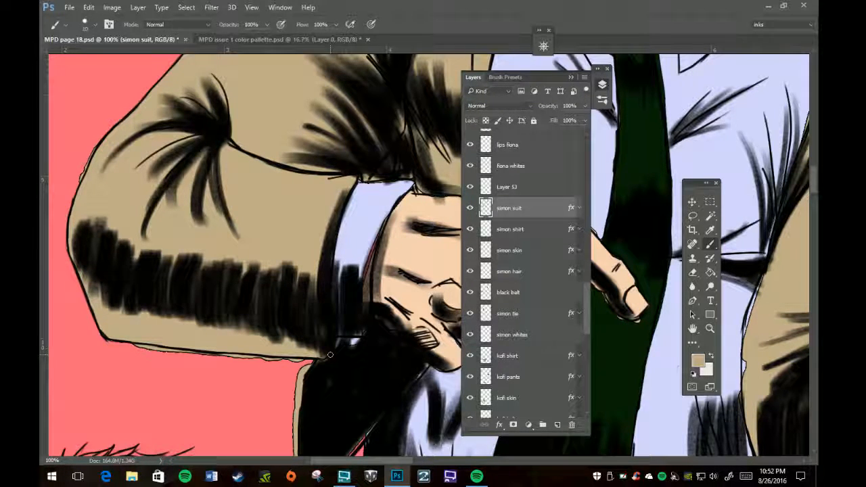
- Erase the tan spilling below the forearm sleeve and outside the black jacket flap beneath it
key("space")
left_click_drag(357, 328, 353, 164)
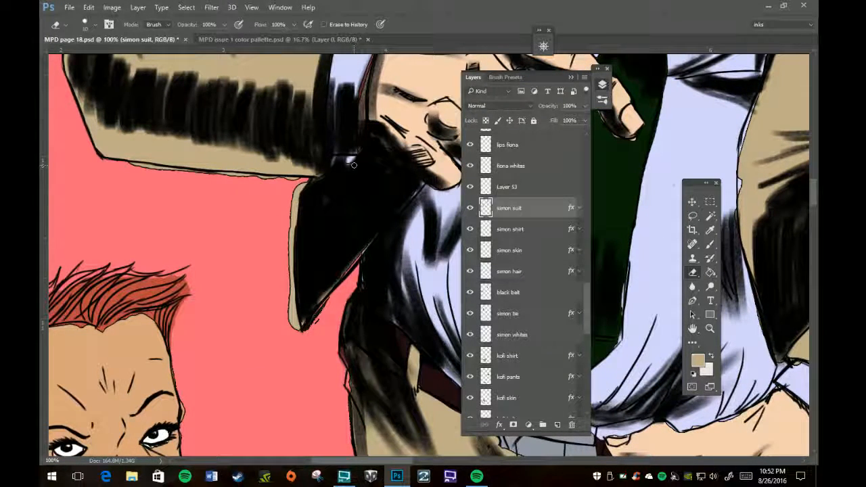
mouse_move(295, 191)
left_mouse_down()
mouse_move(293, 321)
mouse_move(296, 328)
mouse_move(294, 314)
mouse_move(295, 324)
mouse_move(327, 306)
mouse_move(312, 316)
left_mouse_up()
mouse_move(127, 163)
left_mouse_down()
mouse_move(305, 178)
mouse_move(282, 180)
left_mouse_up()
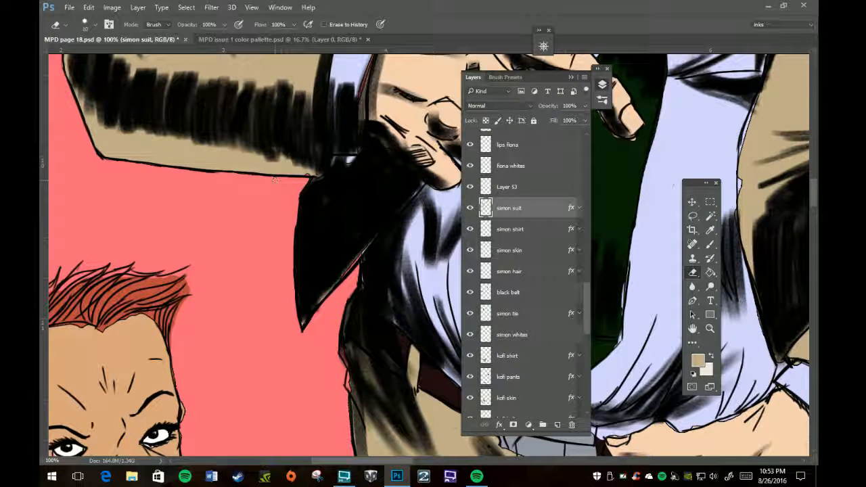
- Paint tan into the gaps under the cuff and along the black jacket flap's inner edge, erasing any spill
key("b")
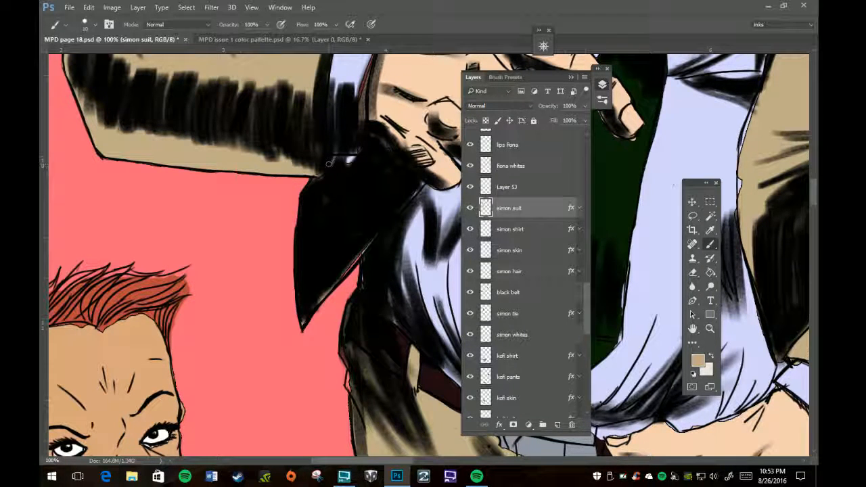
left_click_drag(341, 160, 352, 157)
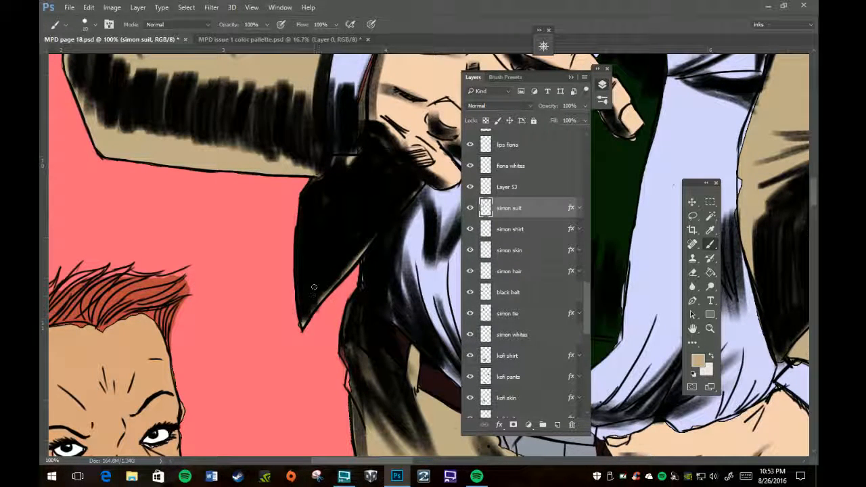
key("e")
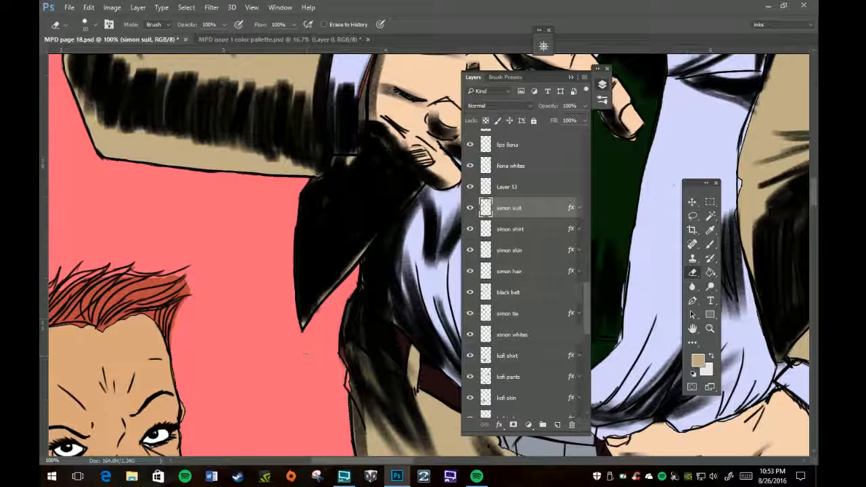
- Fill the gaps along the suit's outer edge below the jacket flap with tan and erase the excess outside the outline
key("b")
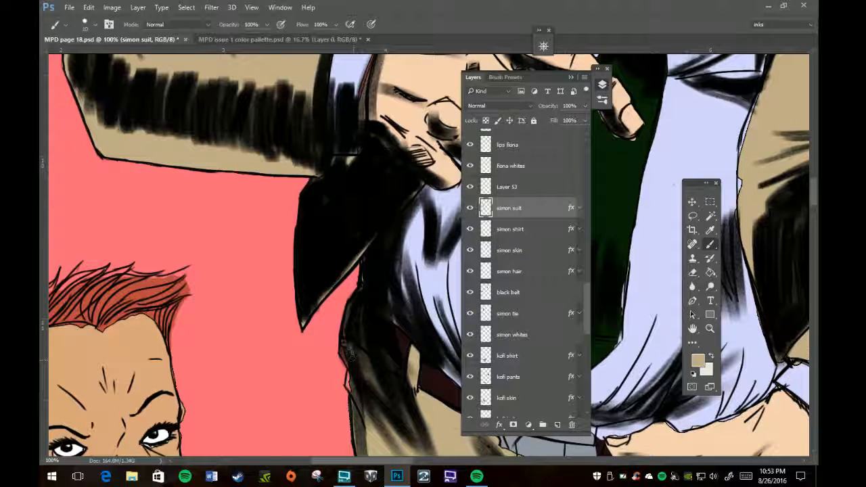
left_click_drag(345, 353, 349, 436)
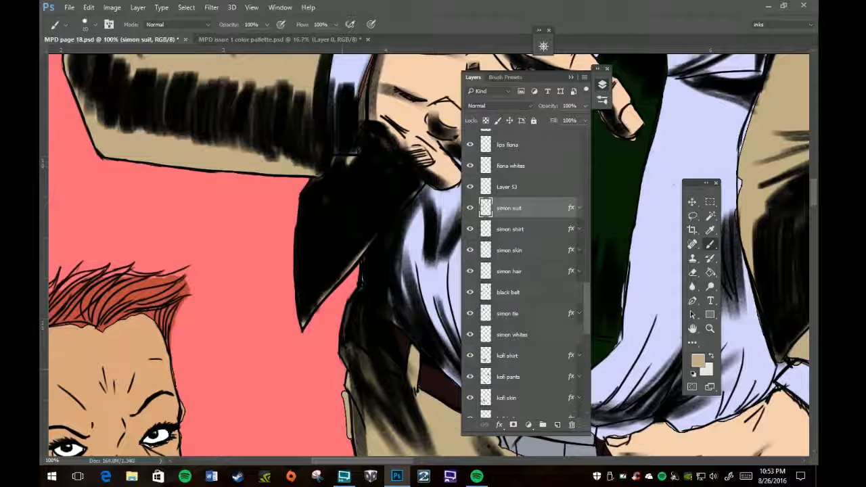
key("e")
left_click_drag(344, 390, 351, 445)
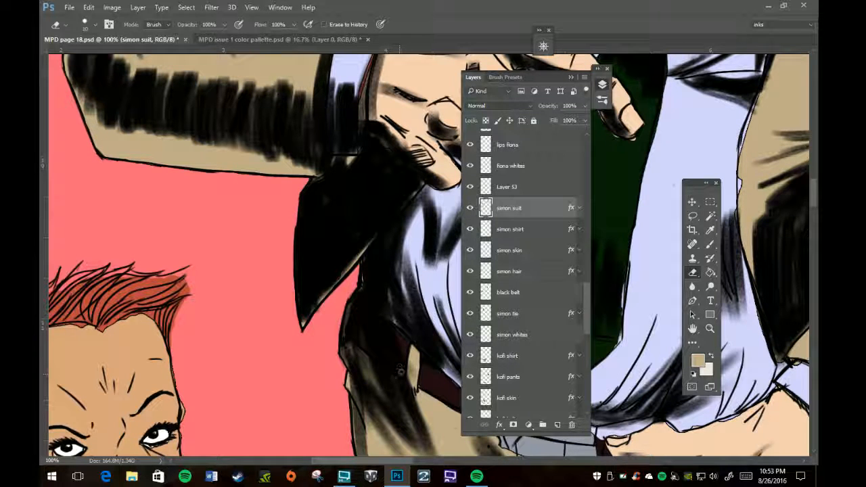
left_click_drag(421, 381, 441, 397)
- Sample the shirt's lavender and paint it on the simon shirt layer into the gaps along the cuff's edge beside the hand
left_click(571, 77)
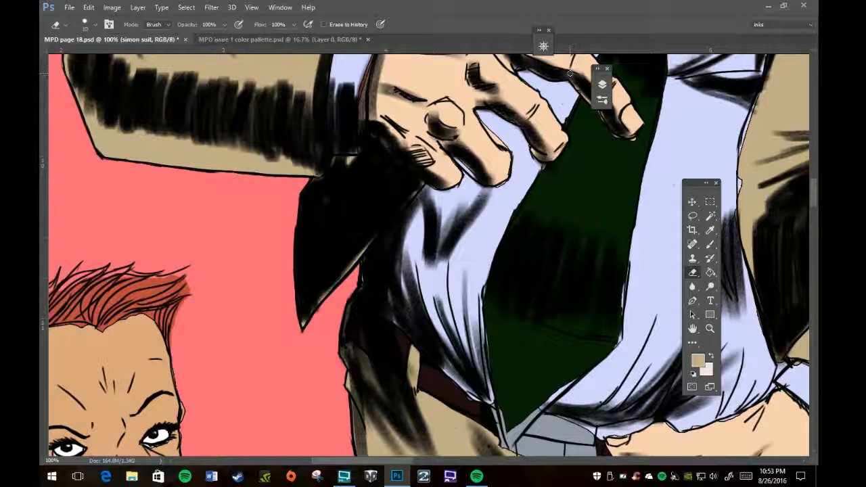
key("space")
mouse_move(586, 203)
left_mouse_down()
mouse_move(522, 349)
mouse_move(498, 440)
mouse_move(509, 454)
mouse_move(534, 416)
mouse_move(547, 357)
left_mouse_up()
key("i")
left_click(329, 189)
key("b")
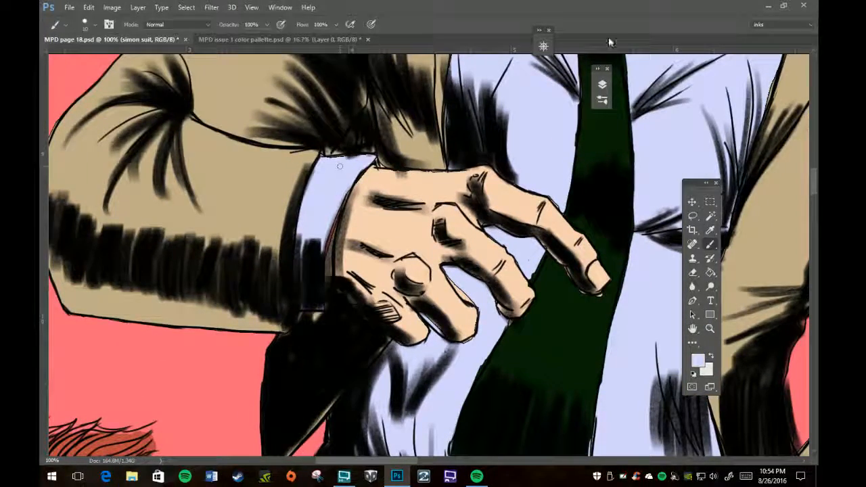
left_click(602, 85)
left_click(535, 230)
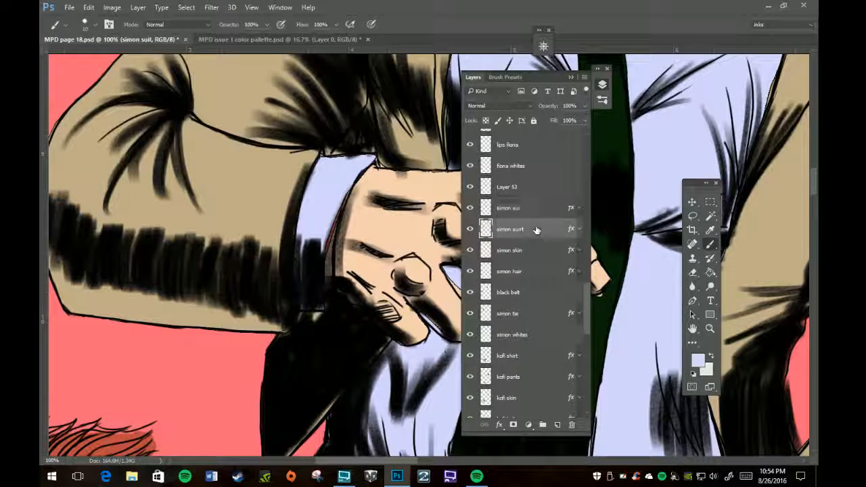
mouse_move(334, 208)
left_mouse_down()
mouse_move(329, 241)
mouse_move(339, 200)
mouse_move(327, 291)
left_mouse_up()
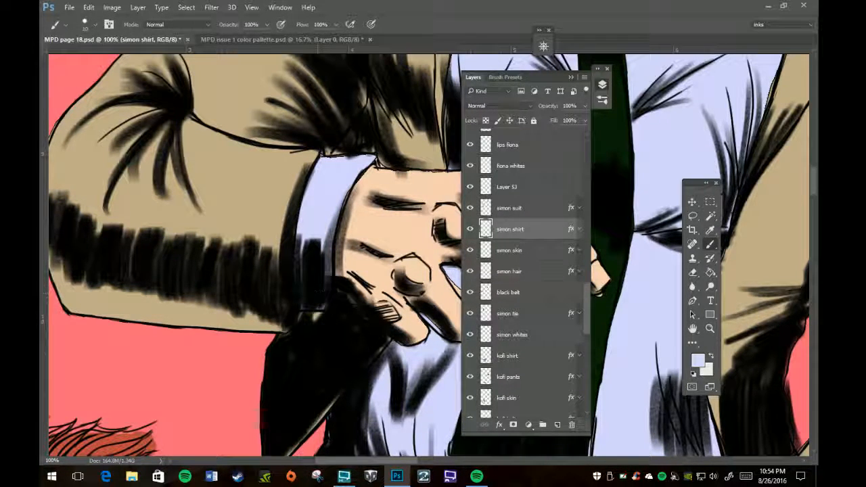
left_click_drag(345, 184, 341, 214)
left_click_drag(326, 164, 328, 156)
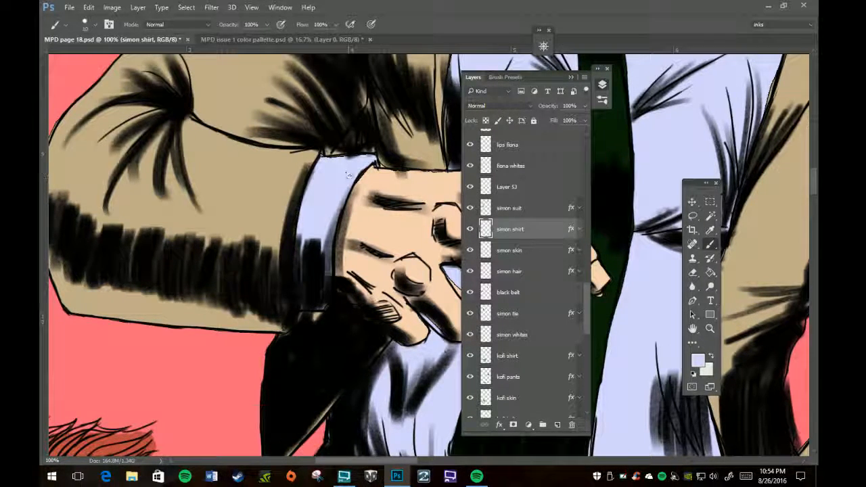
key("e")
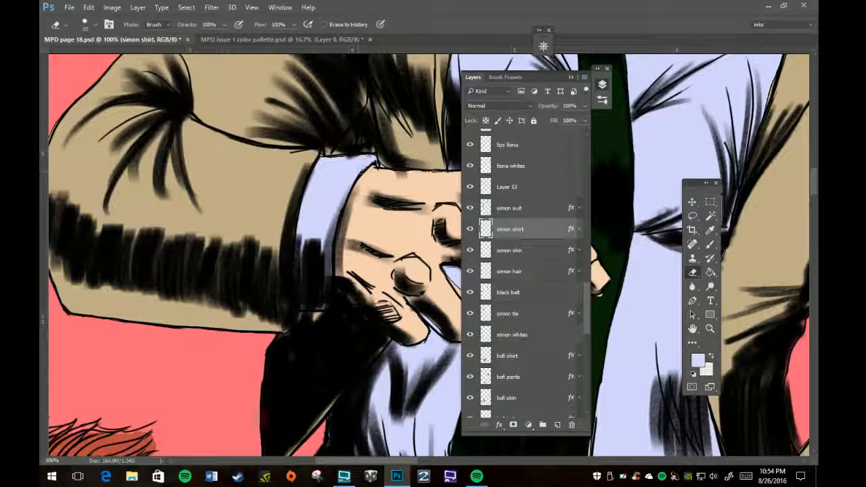
key("b")
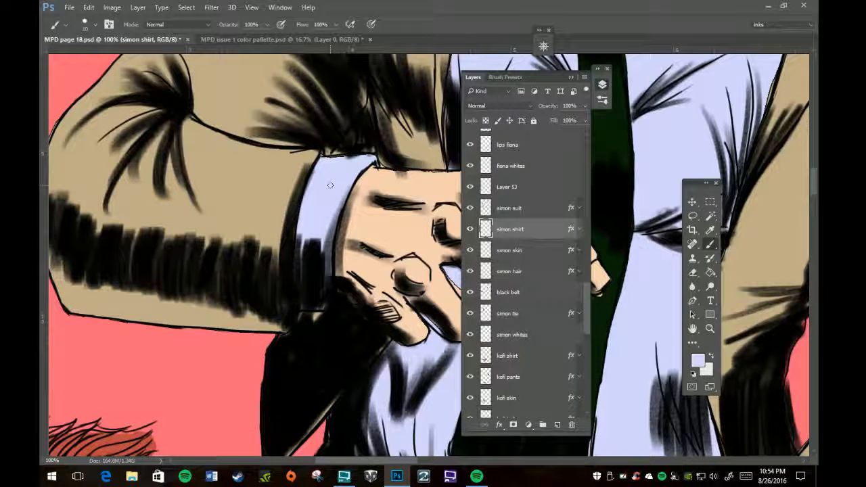
- On the simon suit layer, erase tan along the cuff's upper edge and paint tan into the jacket edge above the hand
left_click(534, 209)
key("e")
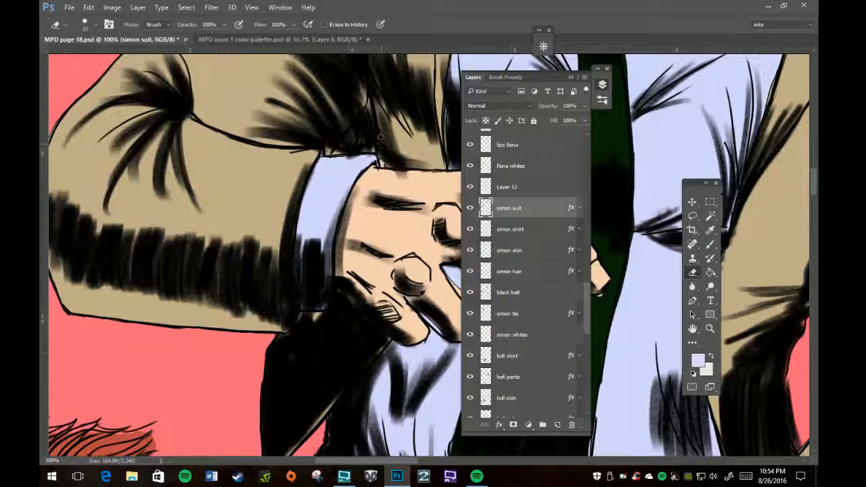
mouse_move(353, 155)
left_mouse_down()
mouse_move(333, 159)
mouse_move(366, 157)
left_mouse_up()
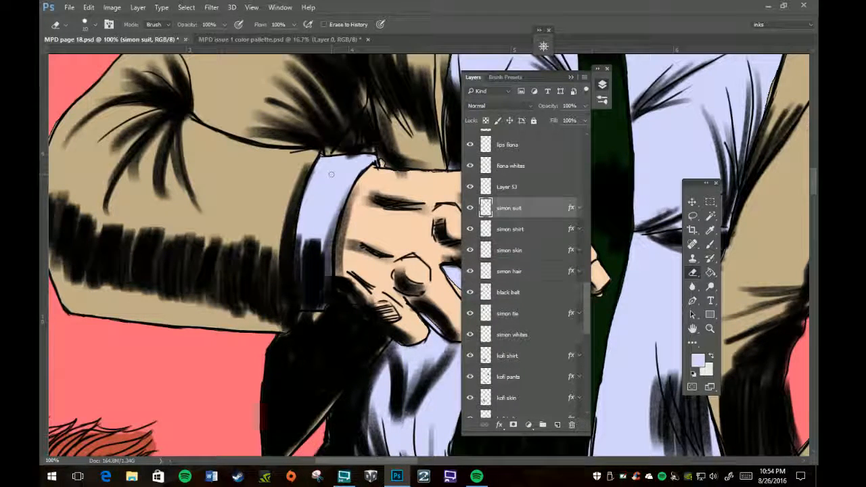
key("b")
key("i")
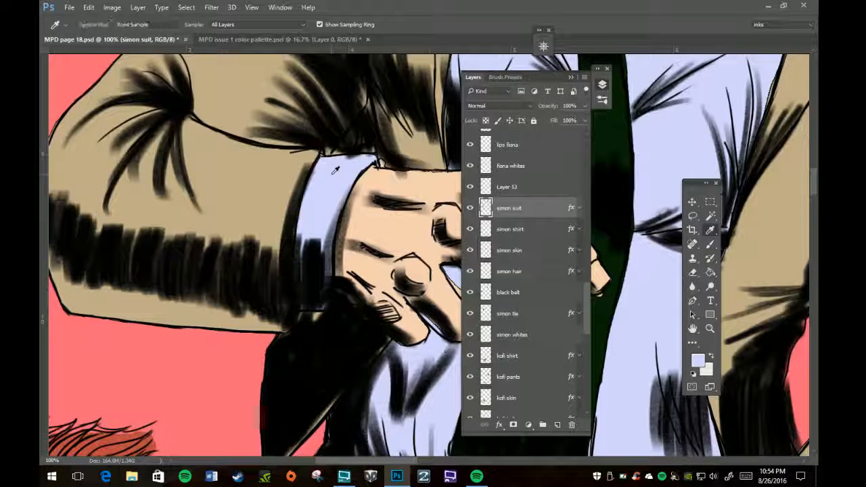
left_click(237, 172)
key("b")
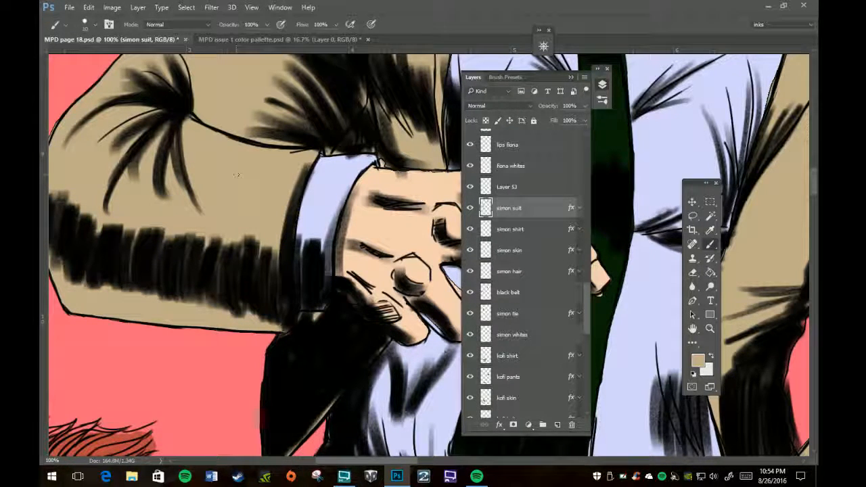
mouse_move(383, 161)
left_mouse_down()
mouse_move(446, 164)
mouse_move(447, 157)
left_mouse_up()
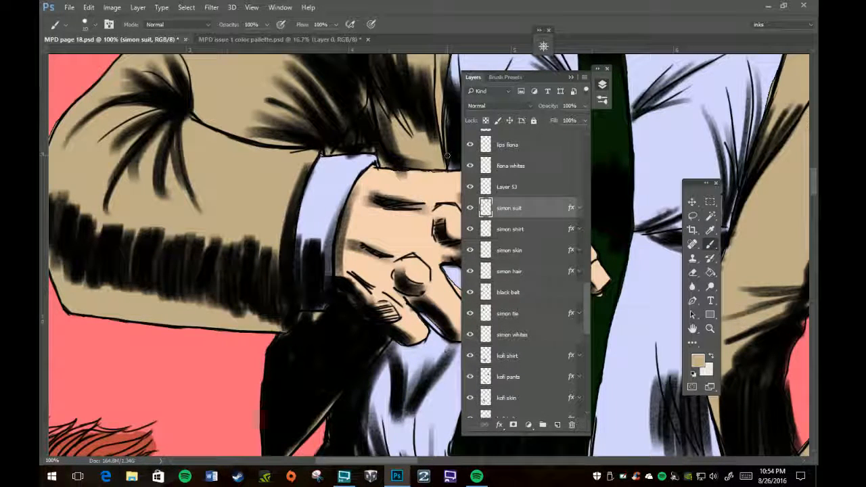
key("e")
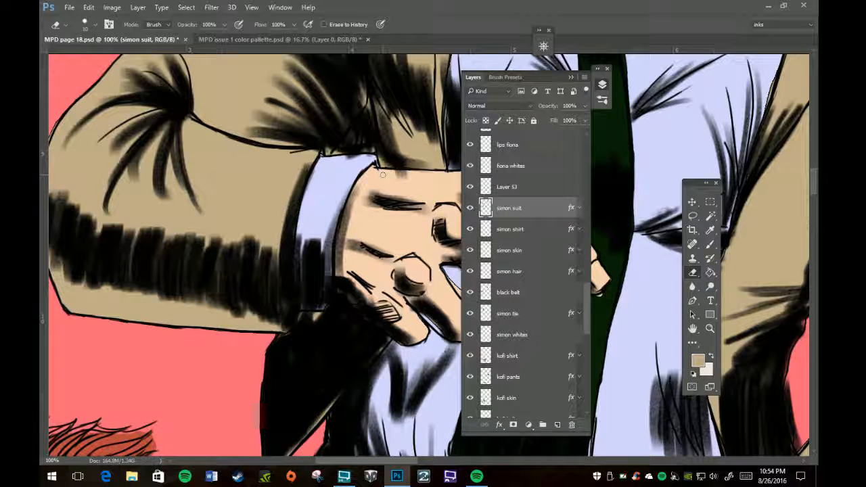
- Sample the skin tone and erase the skin colour outside the finger outlines on the simon skin layer, including the sliver beside the lower finger
key("i")
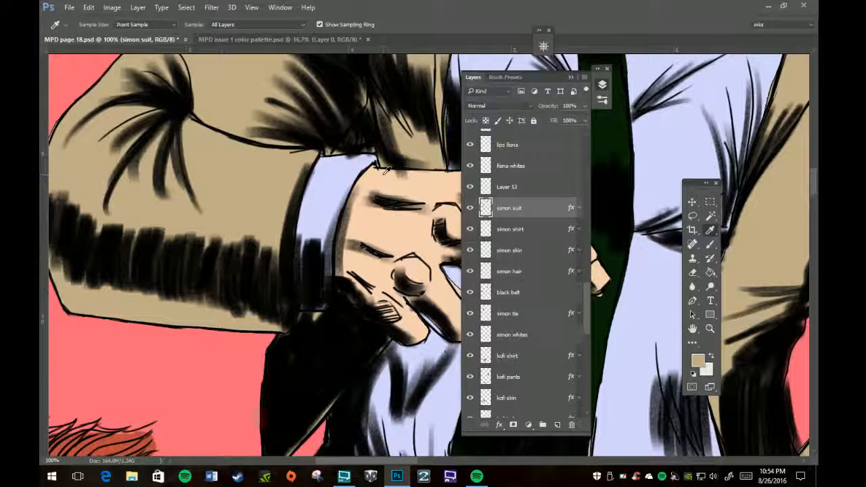
left_click(404, 229)
key("e")
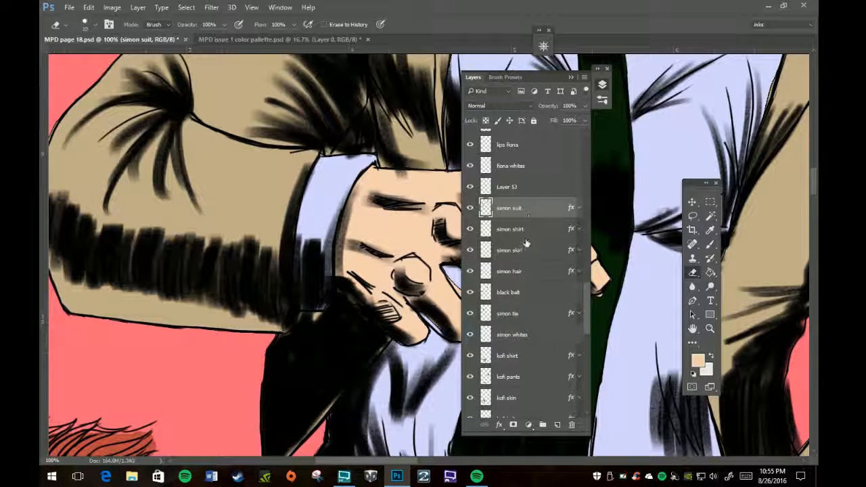
left_click(529, 231)
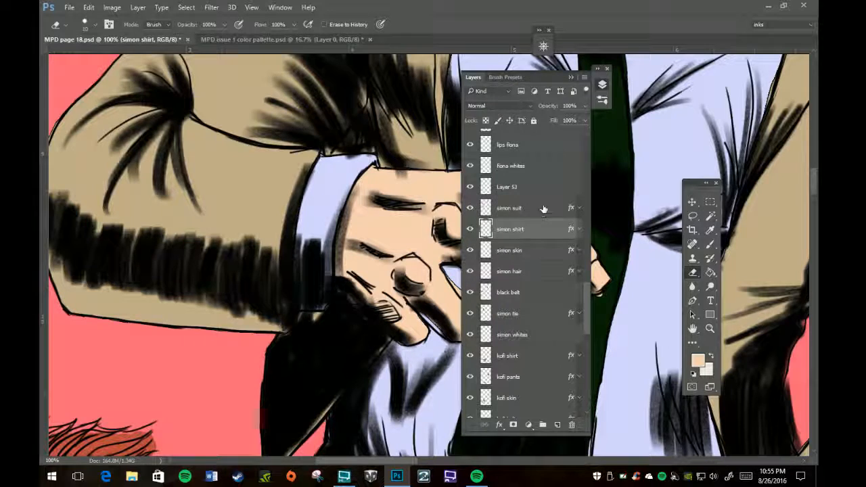
left_click(570, 77)
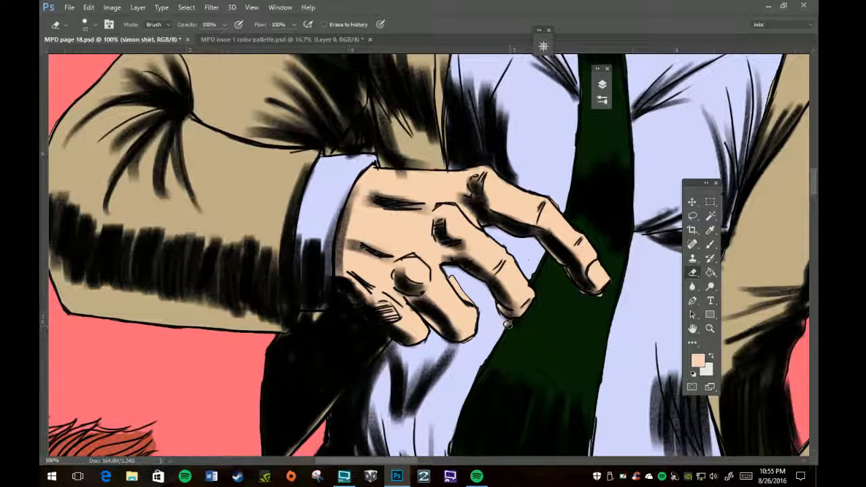
left_click(602, 84)
left_click(514, 250)
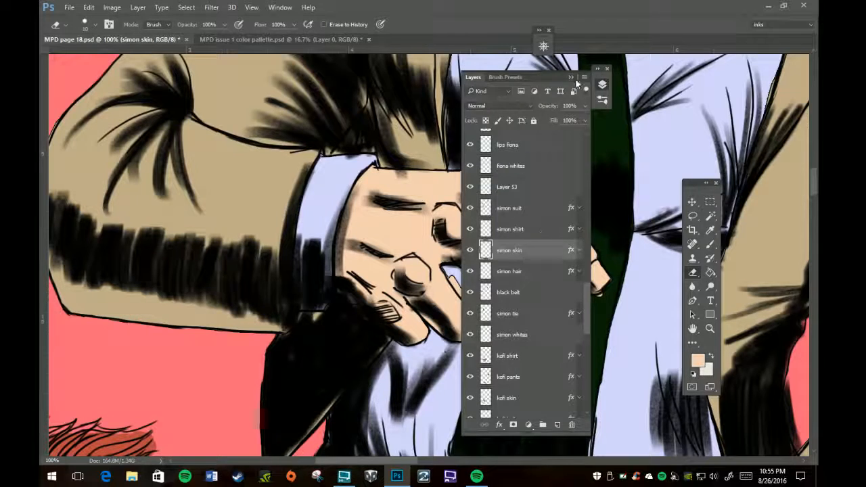
left_click(602, 84)
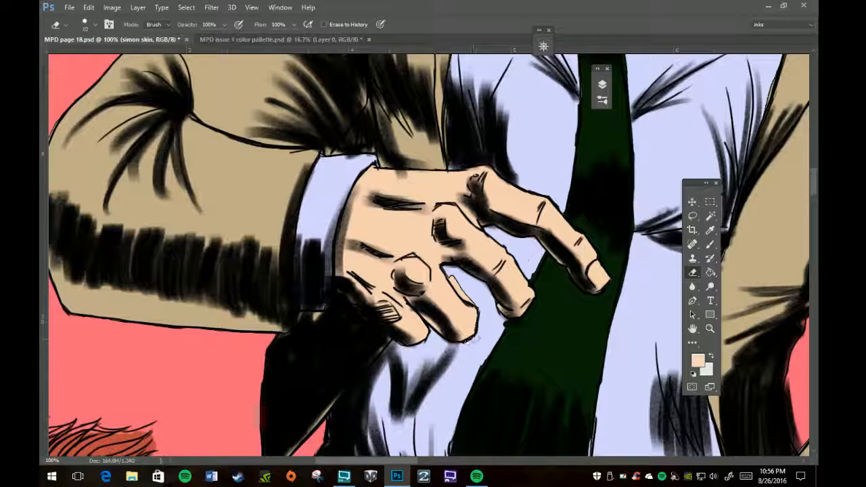
mouse_move(465, 296)
left_mouse_down()
mouse_move(451, 277)
mouse_move(454, 288)
left_mouse_up()
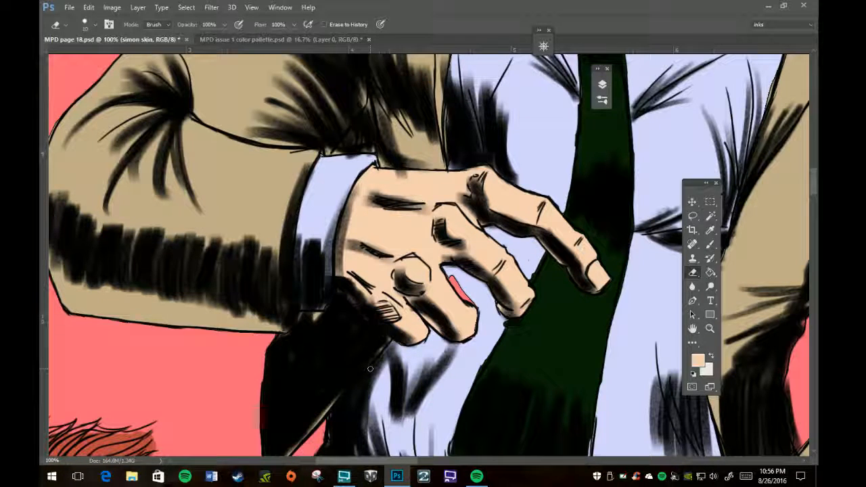
- Sample the shirt's lavender and fill the gap beside the lower finger on the simon shirt layer
key("i")
left_click(547, 138)
key("b")
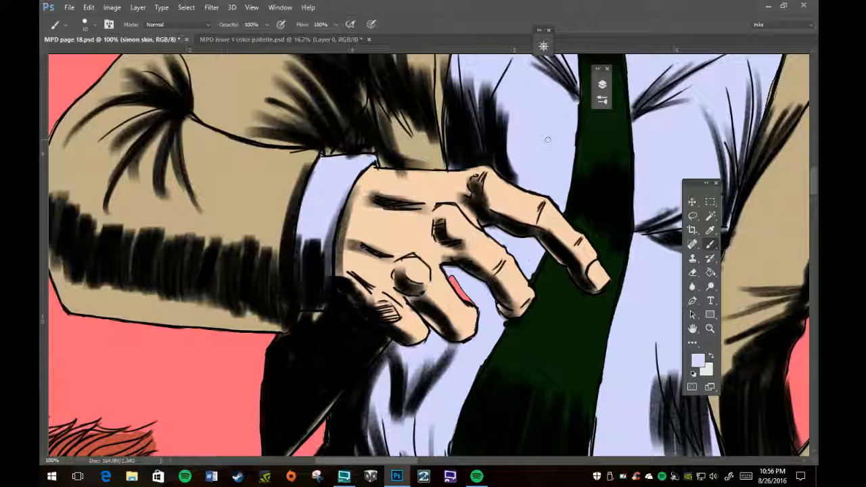
left_click(602, 84)
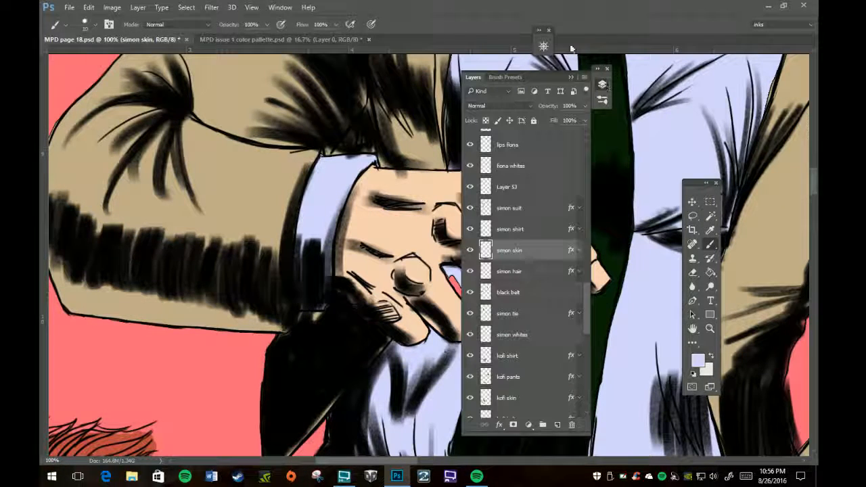
left_click(530, 230)
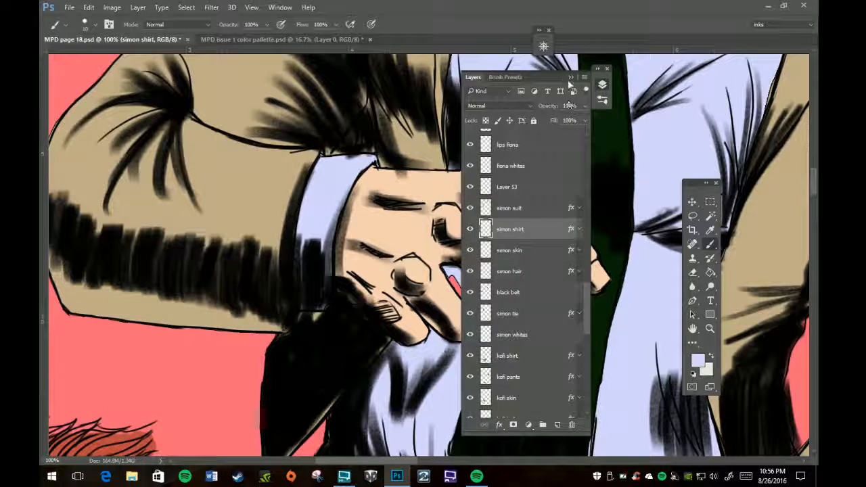
left_click(568, 81)
mouse_move(449, 274)
left_mouse_down()
mouse_move(481, 329)
mouse_move(476, 338)
left_mouse_up()
left_click_drag(463, 289, 473, 298)
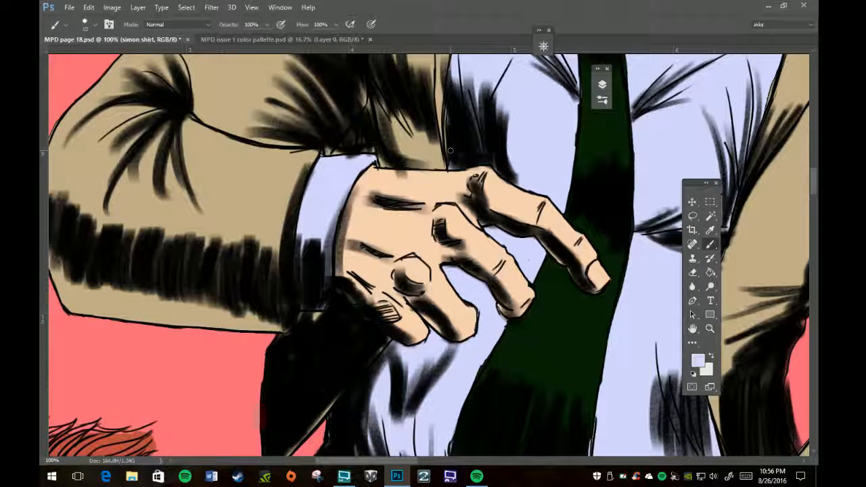
- On the simon suit layer, erase the tan spilling past the jacket's inner edge onto the shirt above the hand
left_click(602, 85)
left_click(529, 209)
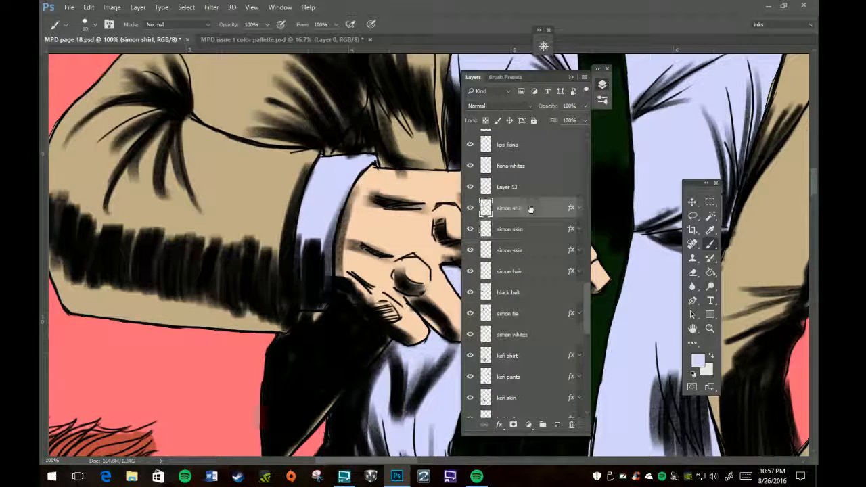
key("e")
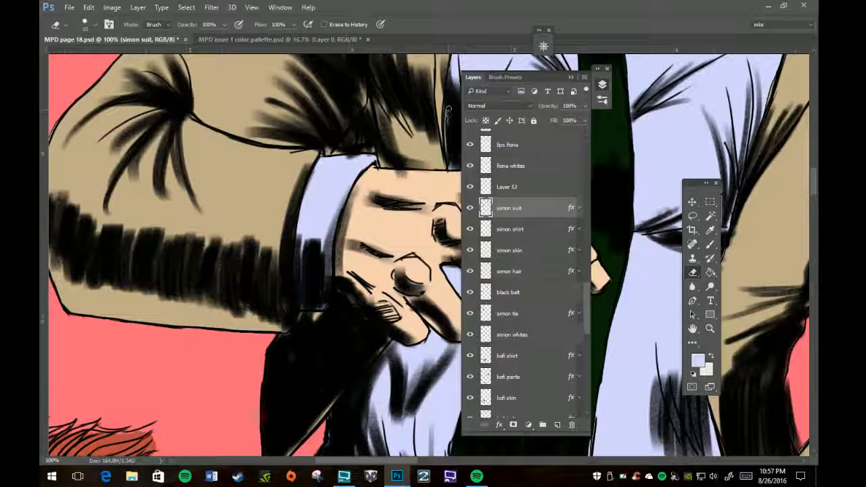
left_click_drag(446, 101, 450, 163)
left_click(573, 78)
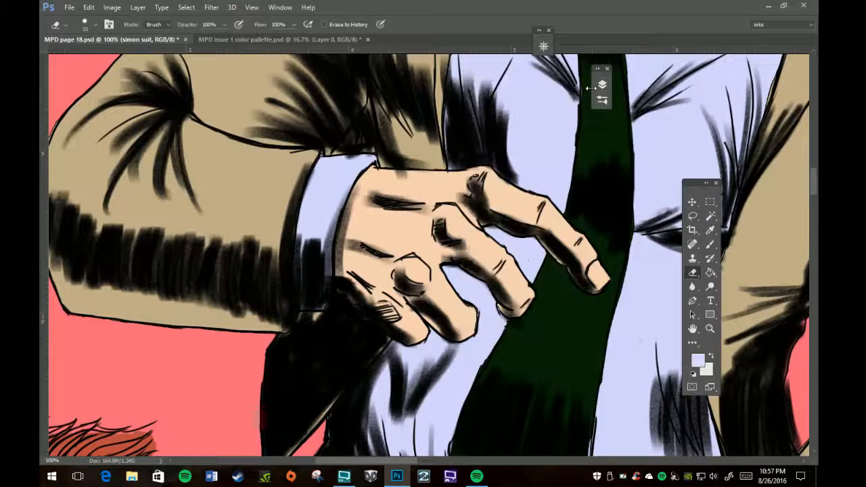
scroll(595, 80, "up", 5)
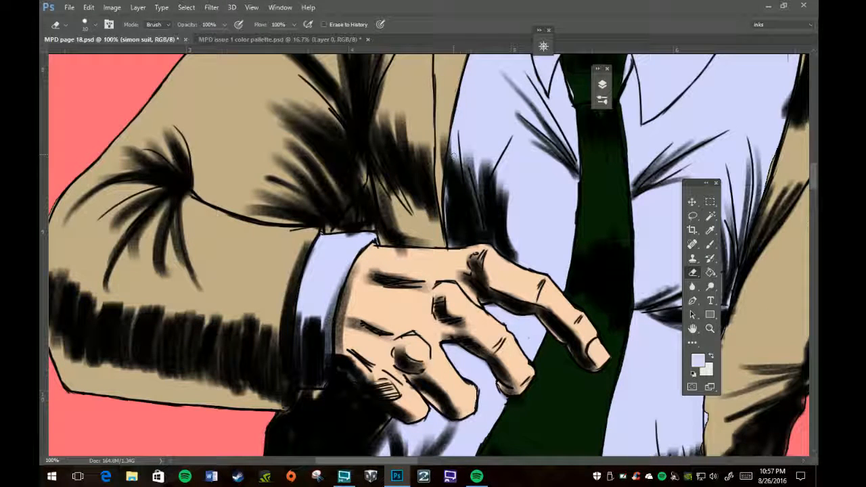
left_click(452, 155, "alt")
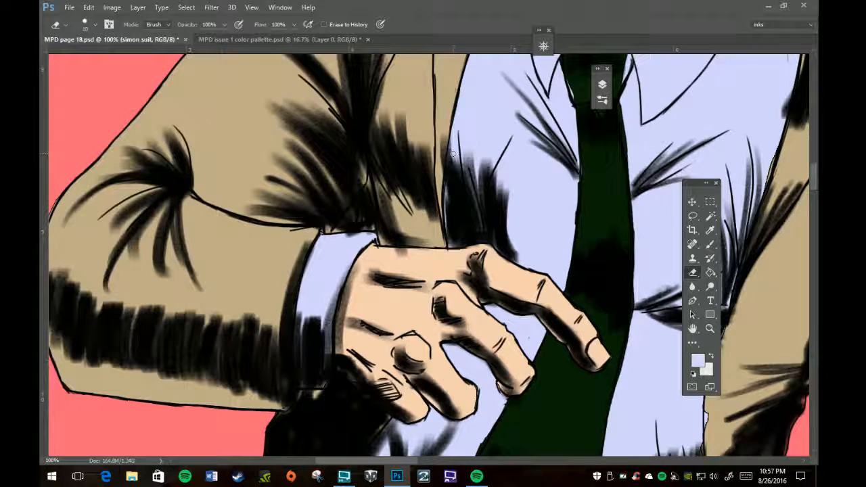
- On the simon tie layer, erase the green spilling past the outlines of the two fingers that overlap the tie
left_click(601, 91)
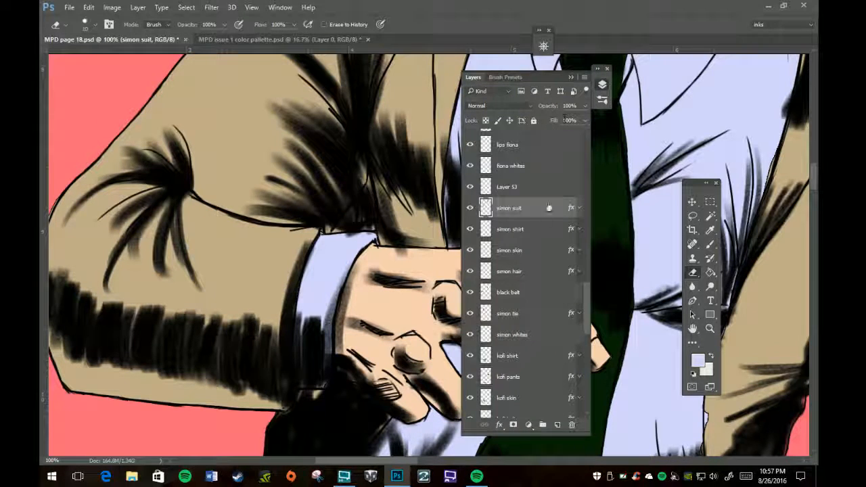
left_click(536, 315)
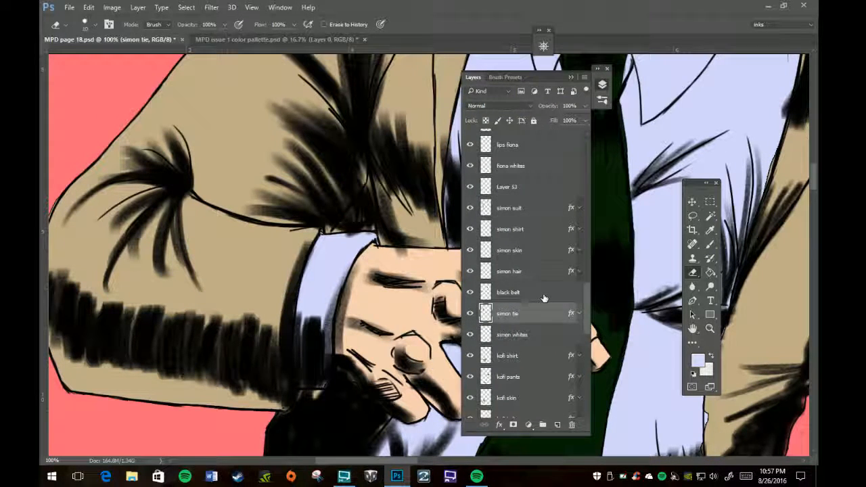
left_click(570, 77)
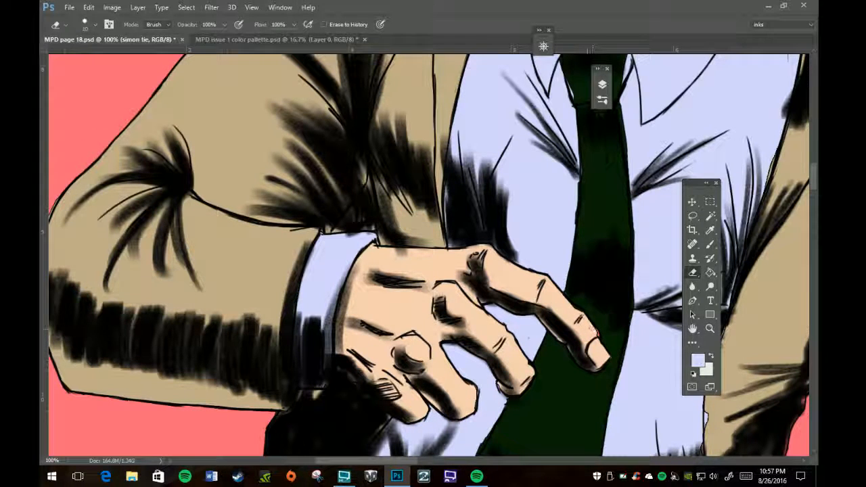
left_click_drag(578, 310, 570, 307)
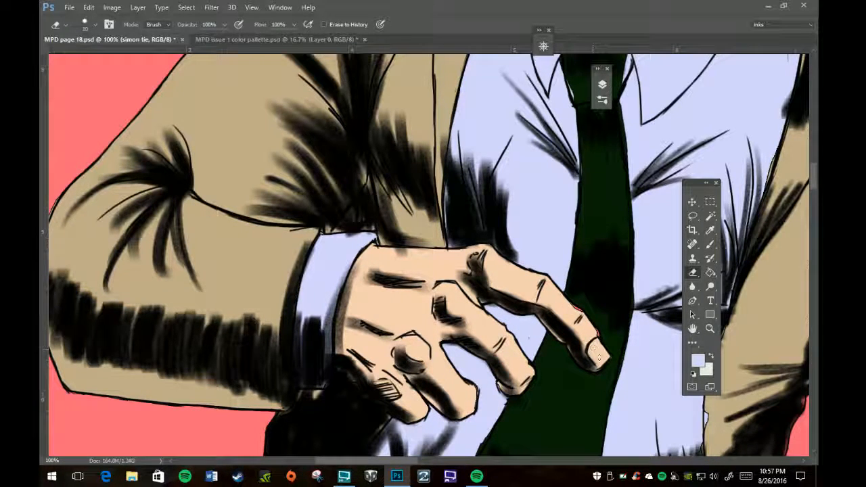
left_click_drag(598, 365, 600, 355)
mouse_move(527, 371)
left_mouse_down()
mouse_move(529, 362)
mouse_move(521, 384)
left_mouse_up()
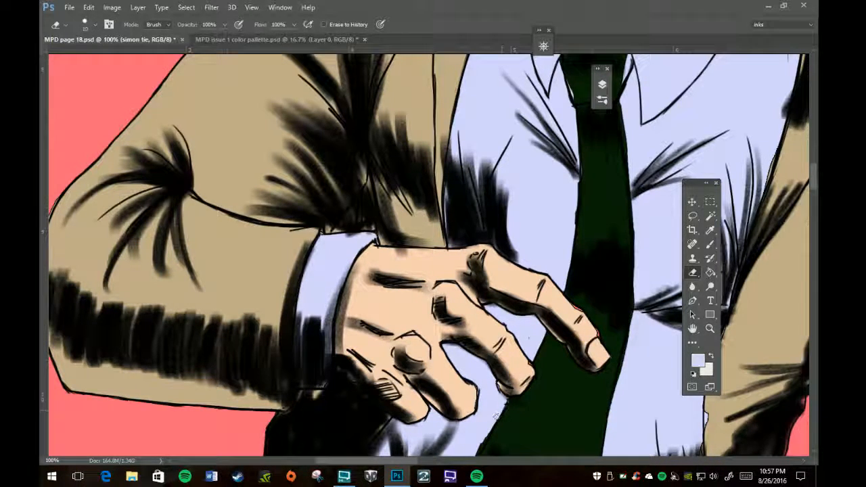
- Erase the green outside the tie's outlines along both sides, from under the knot to just below the hand
mouse_move(482, 438)
left_mouse_down()
mouse_move(477, 450)
mouse_move(487, 424)
left_mouse_up()
mouse_move(620, 101)
left_mouse_down()
mouse_move(621, 94)
mouse_move(627, 162)
left_mouse_up()
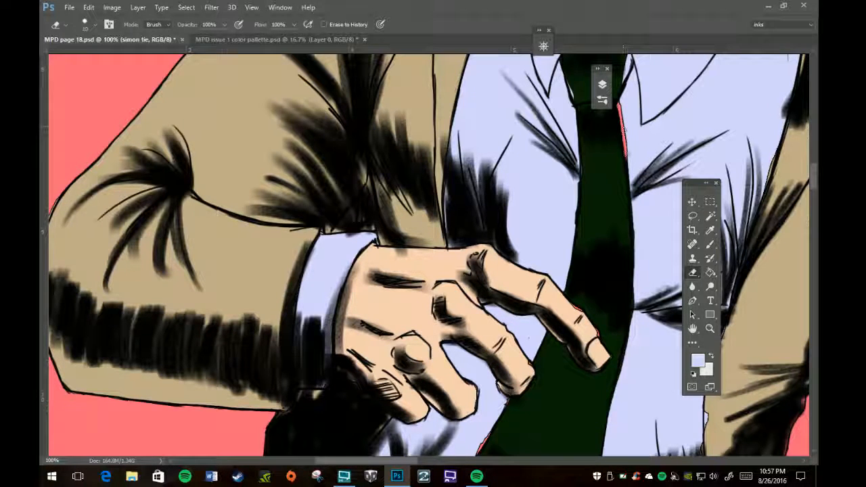
mouse_move(576, 190)
left_mouse_down()
mouse_move(572, 229)
mouse_move(575, 196)
left_mouse_up()
mouse_move(634, 203)
left_mouse_down()
mouse_move(633, 220)
mouse_move(631, 183)
mouse_move(639, 271)
mouse_move(617, 395)
left_mouse_up()
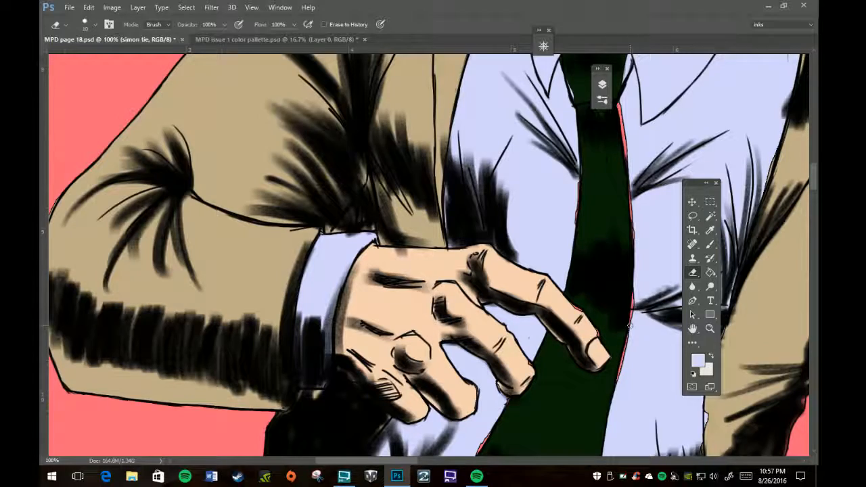
- Examine the whole tie, from the collar down to its tip at the belt, for remaining colour spill and gaps
scroll(708, 233, "up", 4)
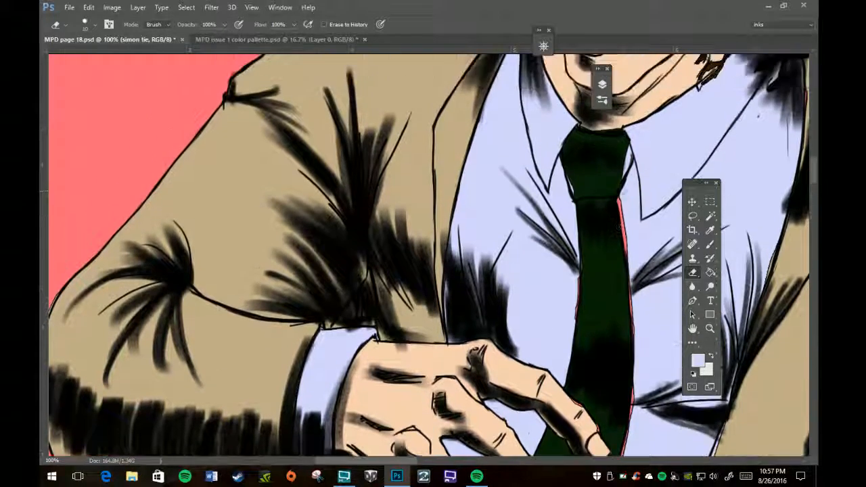
scroll(625, 193, "down", 3)
scroll(621, 190, "down", 9)
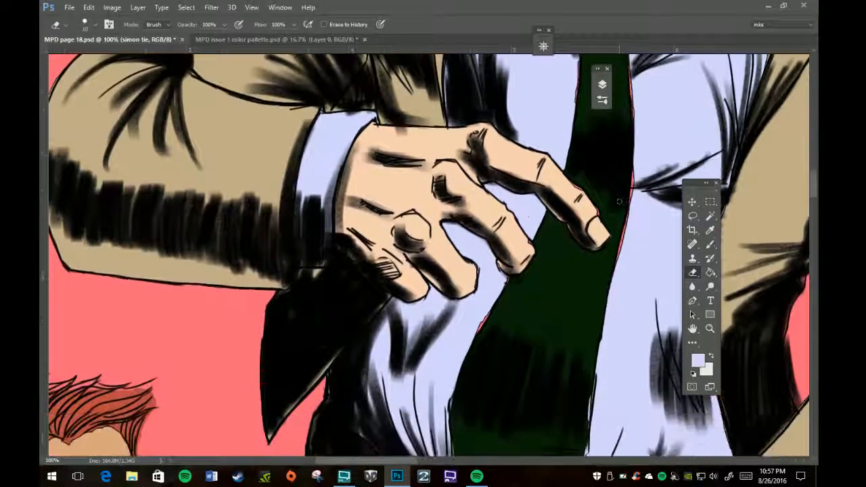
scroll(618, 197, "down", 2)
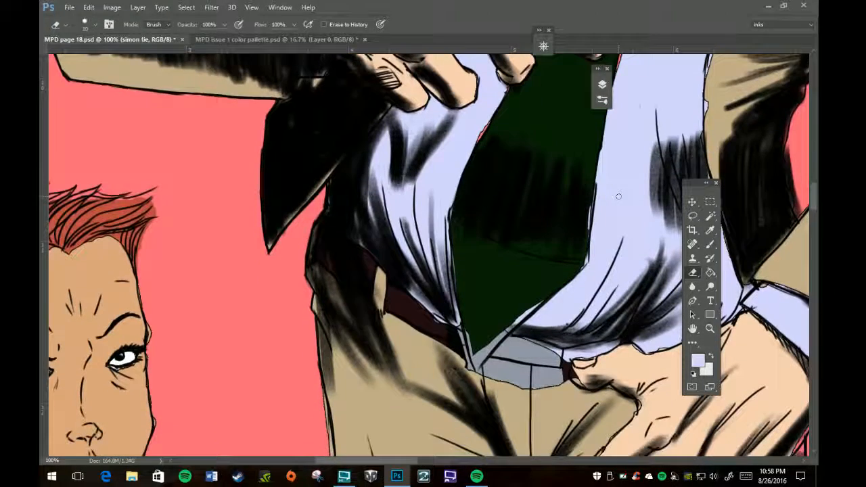
scroll(618, 197, "down", 1)
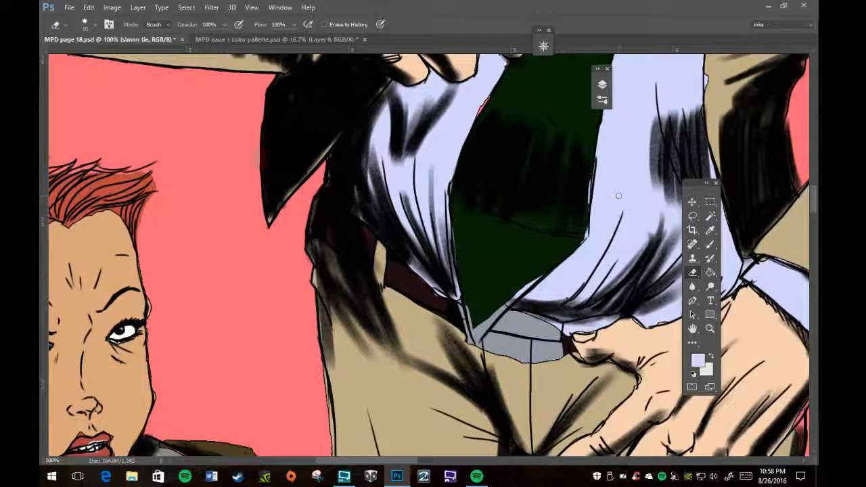
scroll(617, 196, "up", 1)
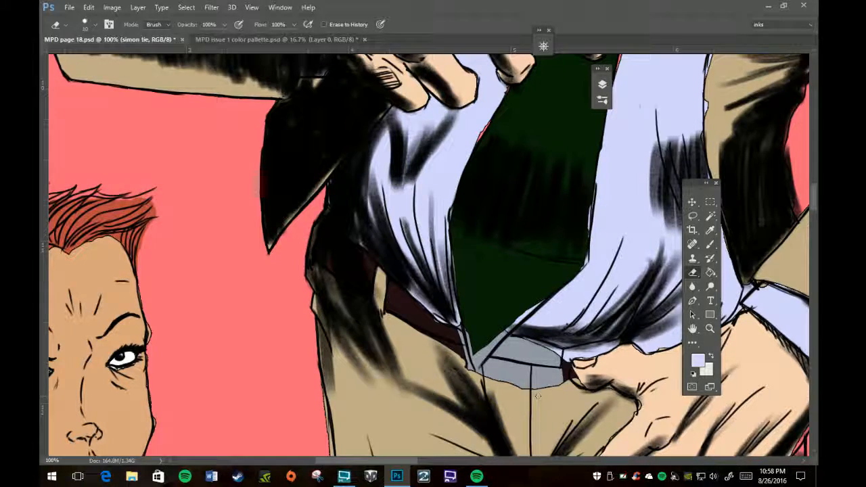
scroll(651, 324, "up", 3)
scroll(651, 325, "up", 6)
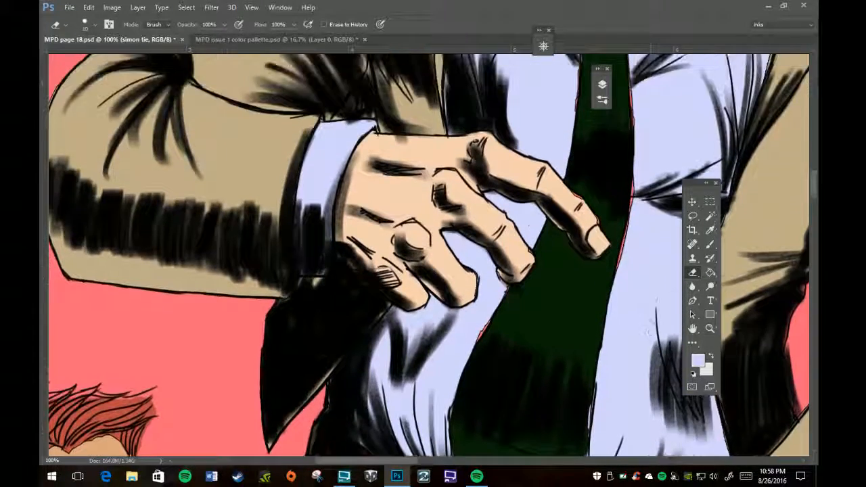
scroll(650, 323, "up", 6)
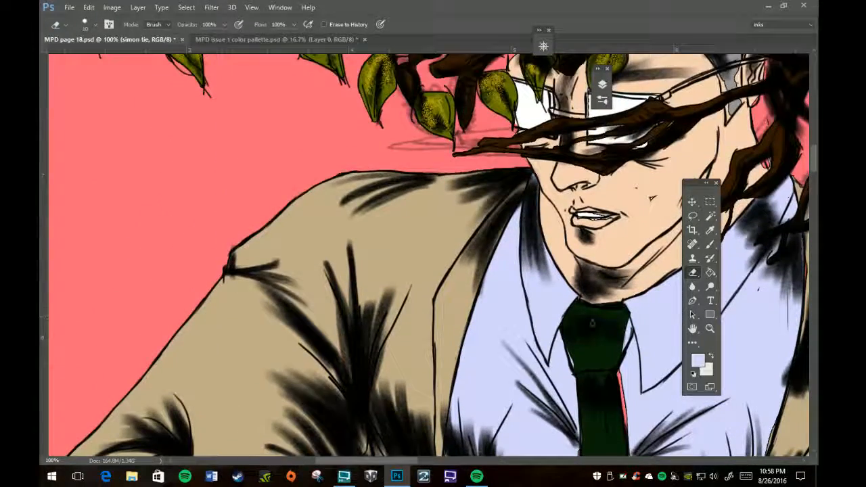
scroll(674, 317, "down", 4)
scroll(625, 284, "down", 3)
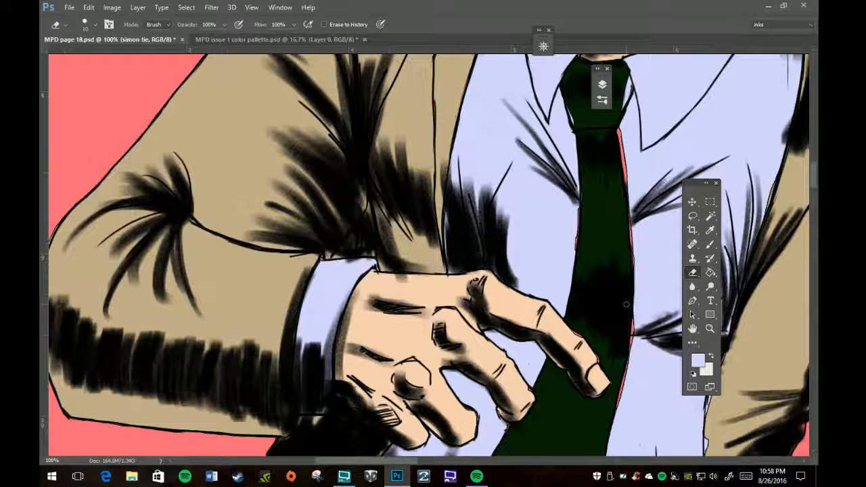
- On the simon shirt layer, paint lavender into the gaps along both edges of the tie between the knot and the hand
left_click(602, 85)
left_click(518, 229)
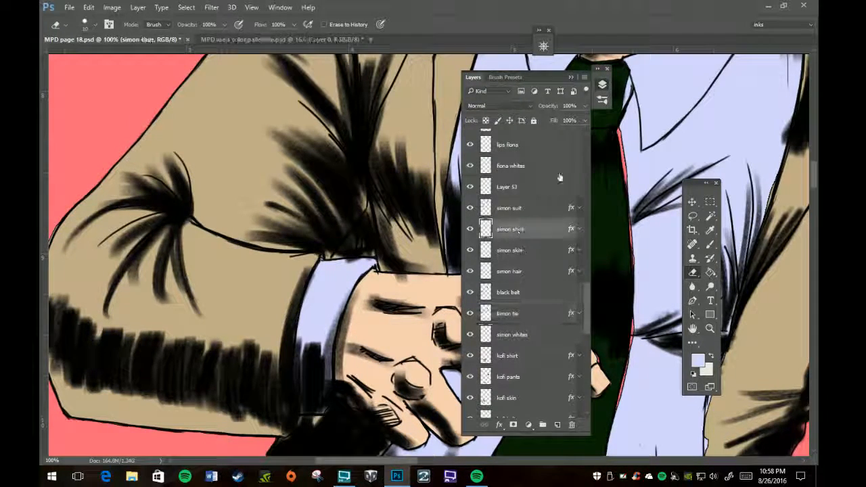
key("i")
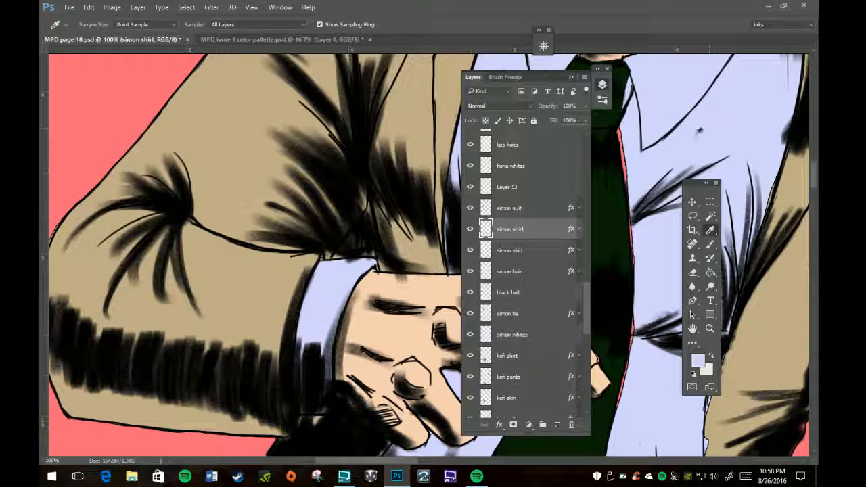
key("b")
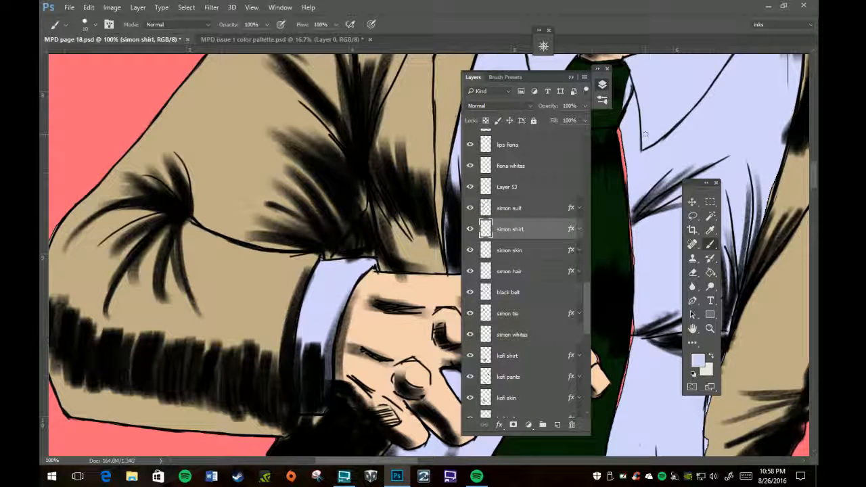
mouse_move(621, 127)
left_mouse_down()
mouse_move(636, 274)
mouse_move(634, 250)
mouse_move(632, 354)
mouse_move(632, 305)
mouse_move(618, 414)
mouse_move(617, 391)
left_mouse_up()
left_click(571, 77)
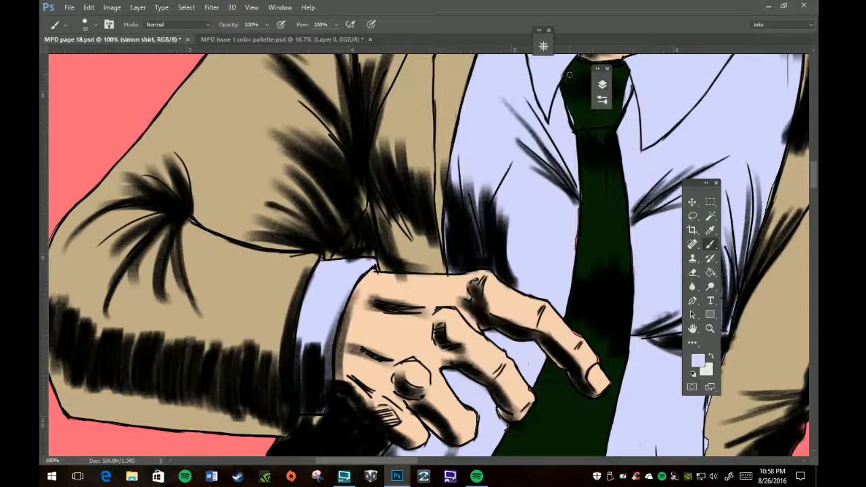
left_click_drag(577, 207, 573, 268)
- Erase the shirt's lavender inside both edges of the tie knot and move the tool palette clear of the shirt and jacket edge
key("e")
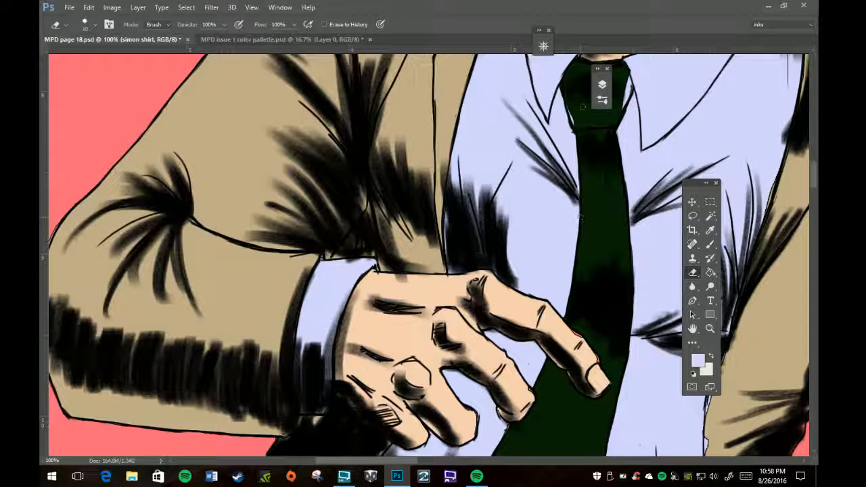
left_click_drag(571, 121, 570, 104)
mouse_move(627, 73)
left_mouse_down()
mouse_move(627, 108)
mouse_move(629, 88)
mouse_move(631, 100)
left_mouse_up()
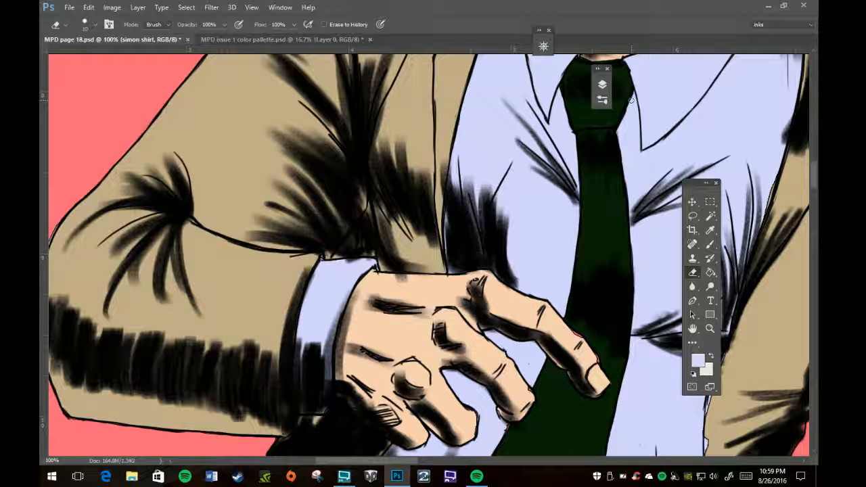
left_click_drag(703, 184, 421, 92)
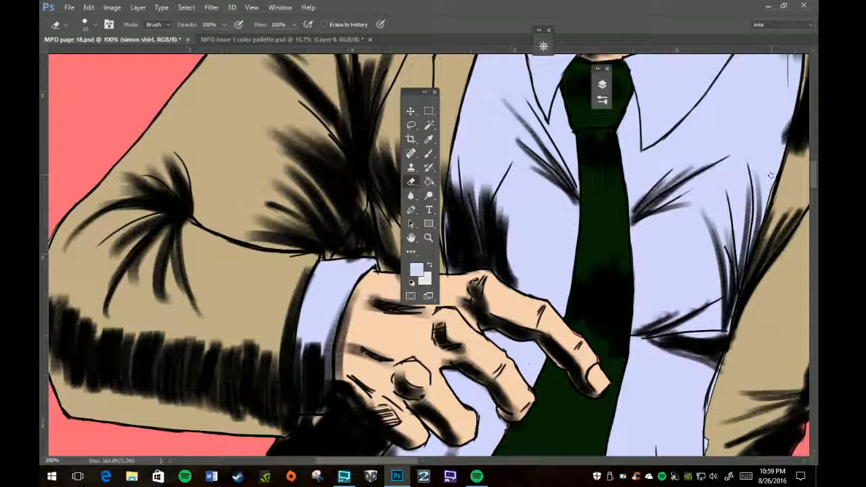
left_click_drag(774, 167, 762, 204)
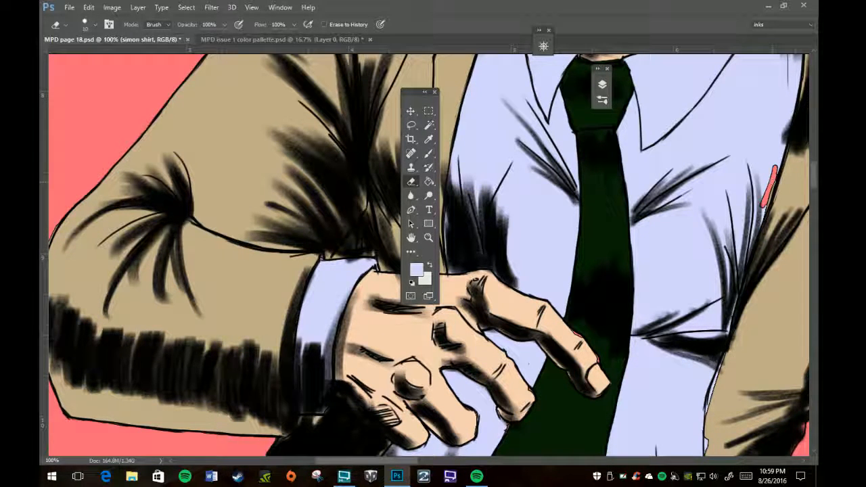
key("b")
left_click_drag(774, 168, 762, 206)
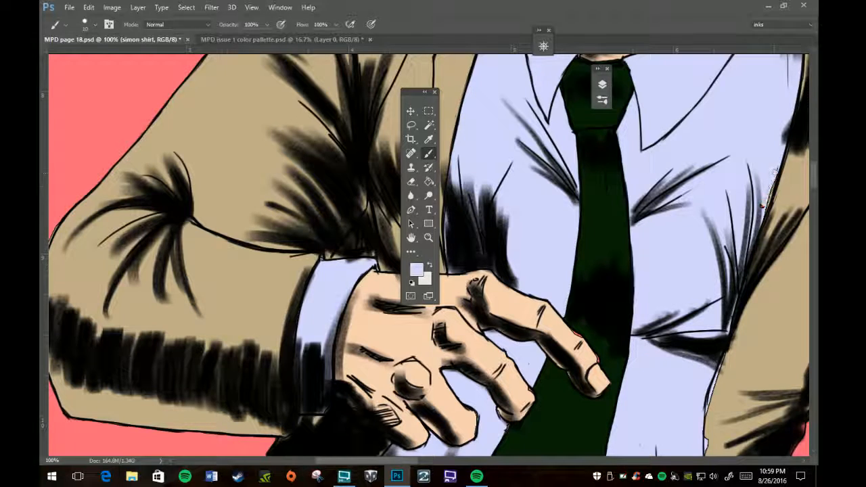
left_click_drag(775, 170, 766, 205)
- Erase the shirt's lavender spilling past its outline onto the jacket's inner edge, including the small bump below the chest fold
key("e")
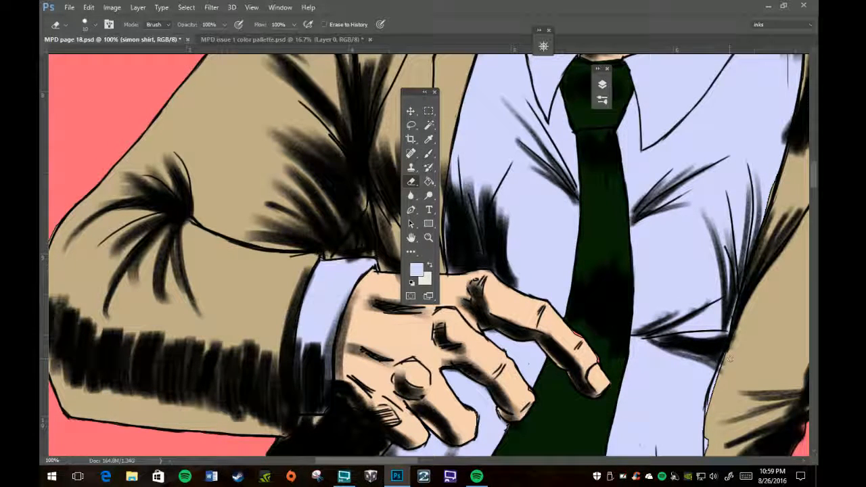
left_click_drag(724, 357, 707, 416)
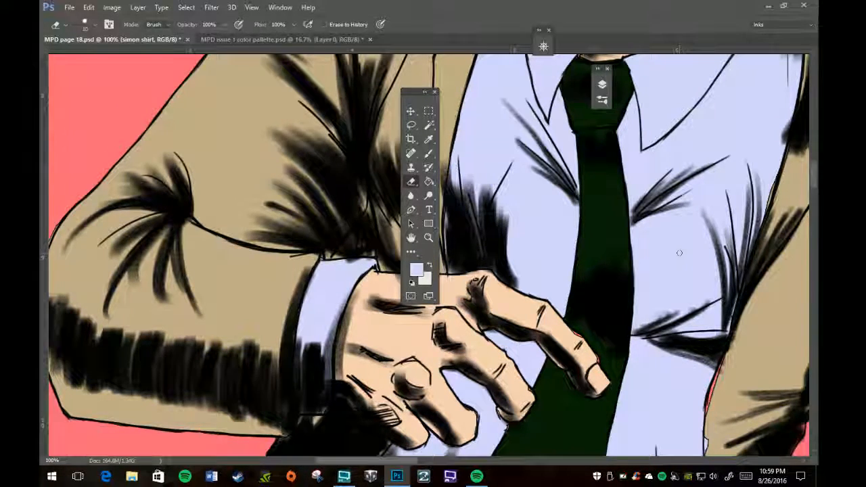
scroll(679, 253, "down", 6)
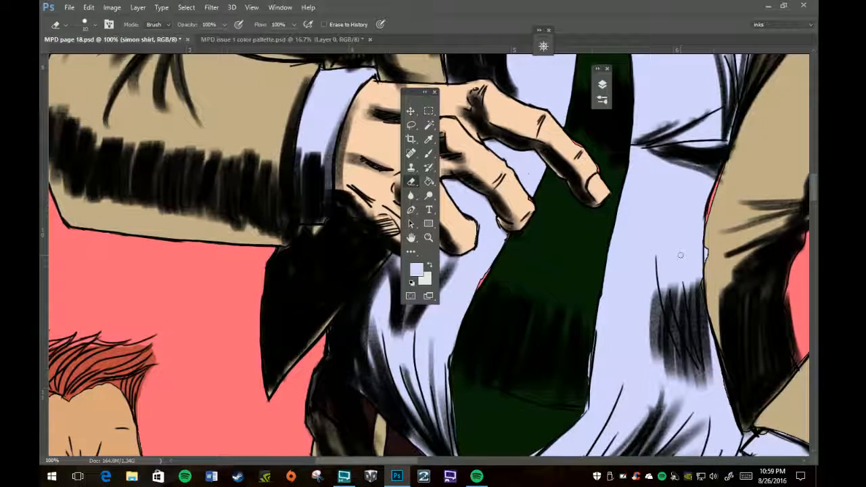
left_click_drag(706, 247, 710, 271)
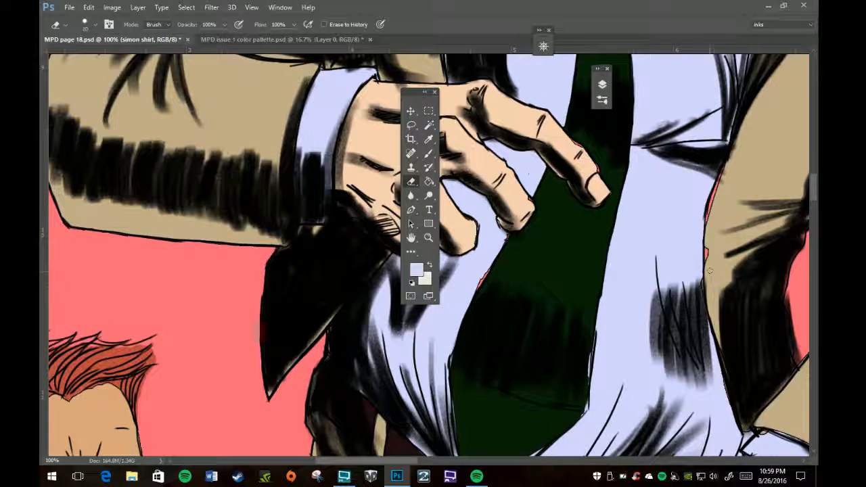
- Erase the shirt's lavender inside the tie's outline along the lower edge and corner of its wide end
scroll(712, 287, "down", 5)
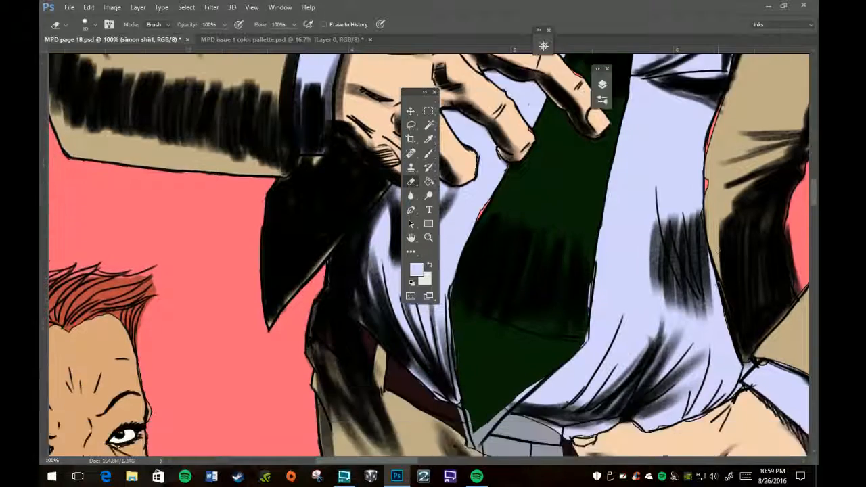
scroll(718, 285, "down", 1)
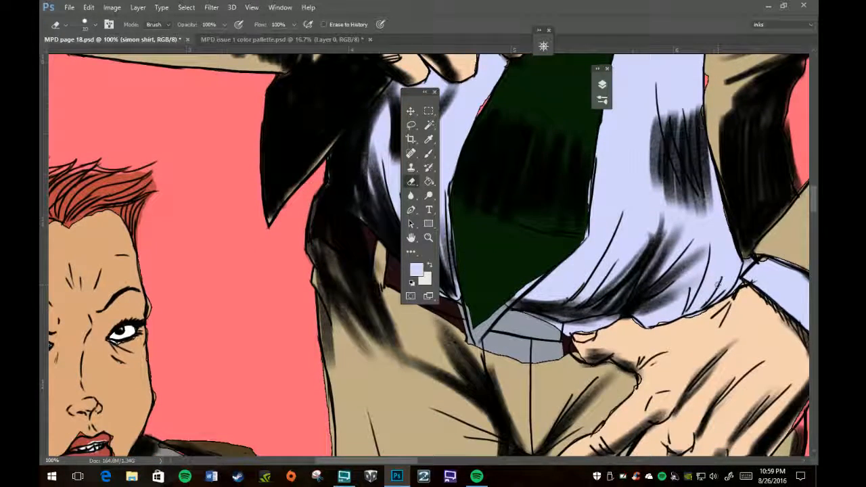
mouse_move(534, 280)
left_mouse_down()
mouse_move(503, 307)
mouse_move(543, 271)
left_mouse_up()
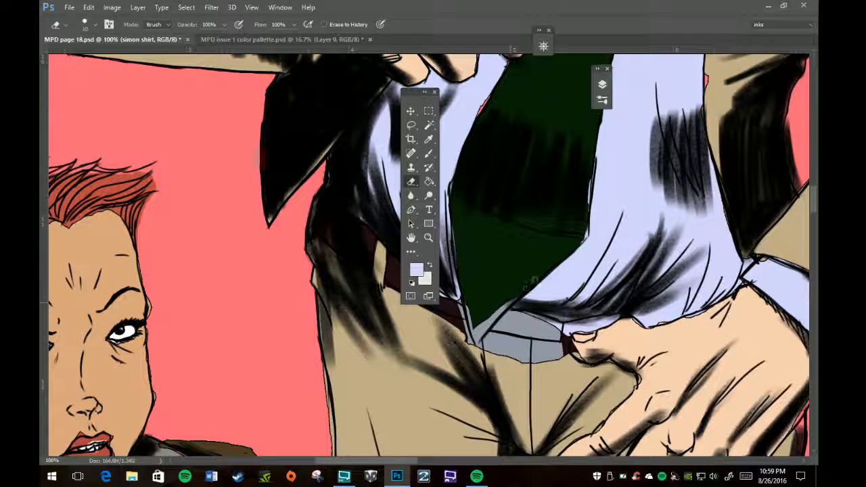
mouse_move(584, 215)
left_mouse_down()
mouse_move(588, 181)
mouse_move(583, 238)
left_mouse_up()
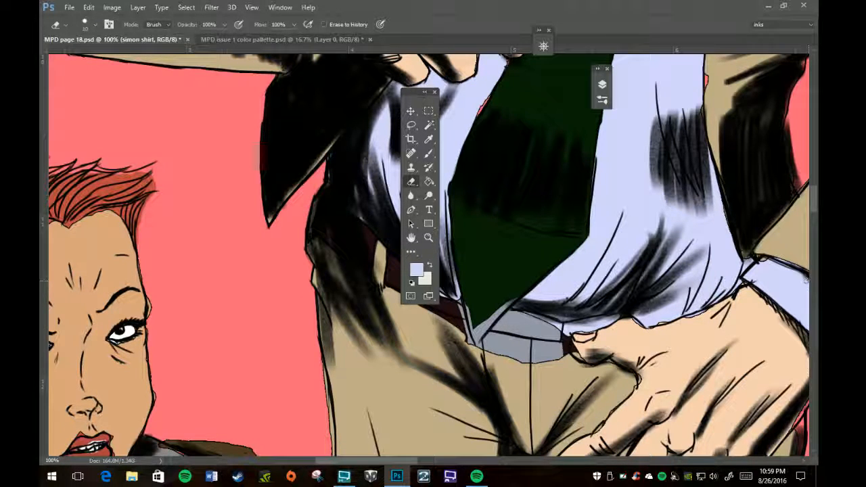
- Erase the shirt's lavender spilling past the upper outline of the cuff onto the jacket sleeve
left_click_drag(776, 258, 806, 269)
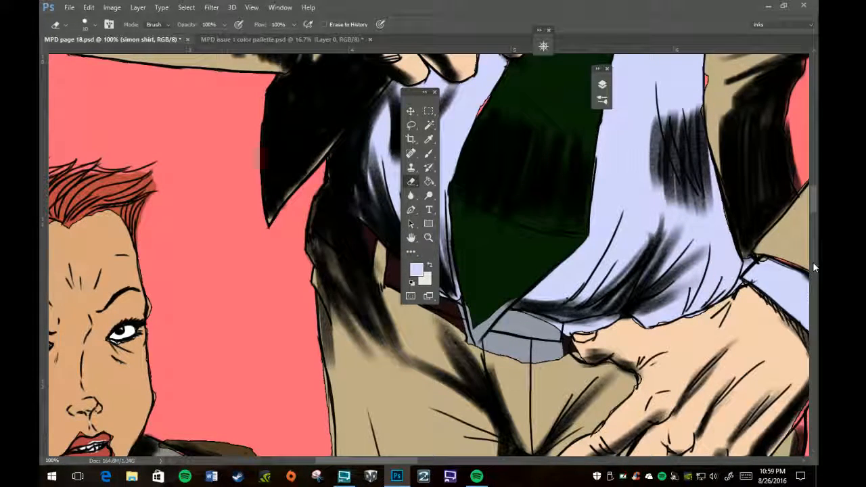
key("space")
left_click_drag(702, 350, 508, 327)
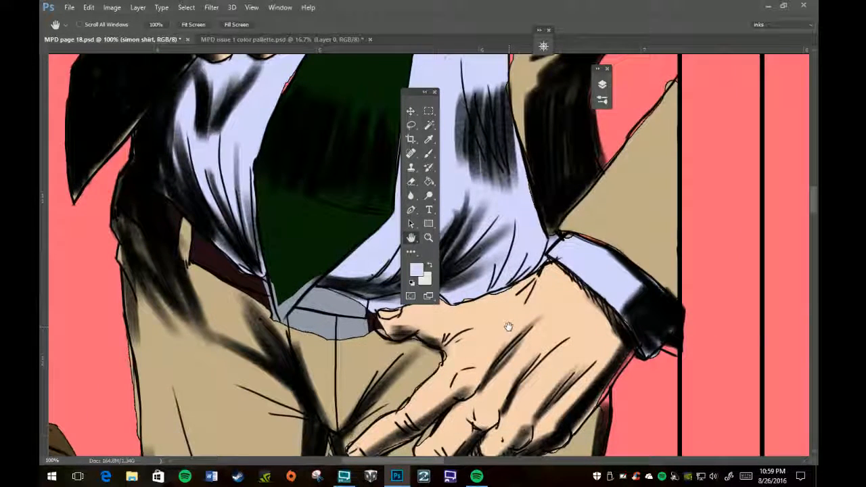
key("b")
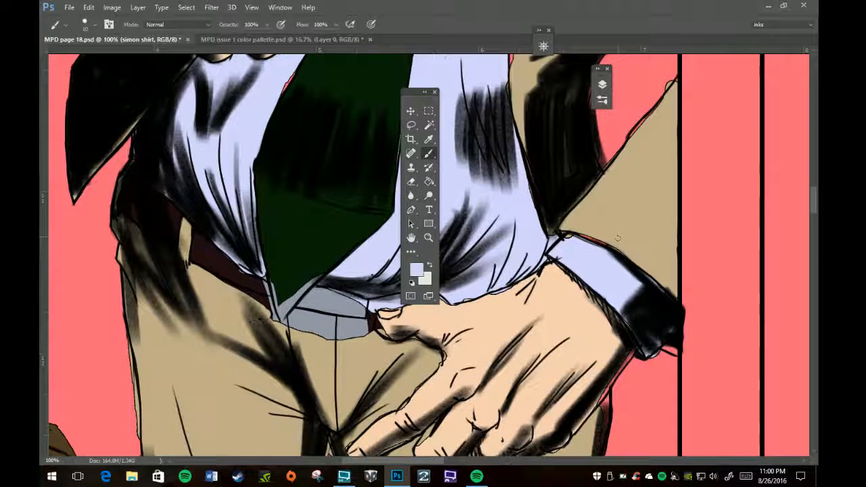
- Move the tool palette clear of the shirt and erase the lavender spilling over the thumb and the hand's upper edge
key("e")
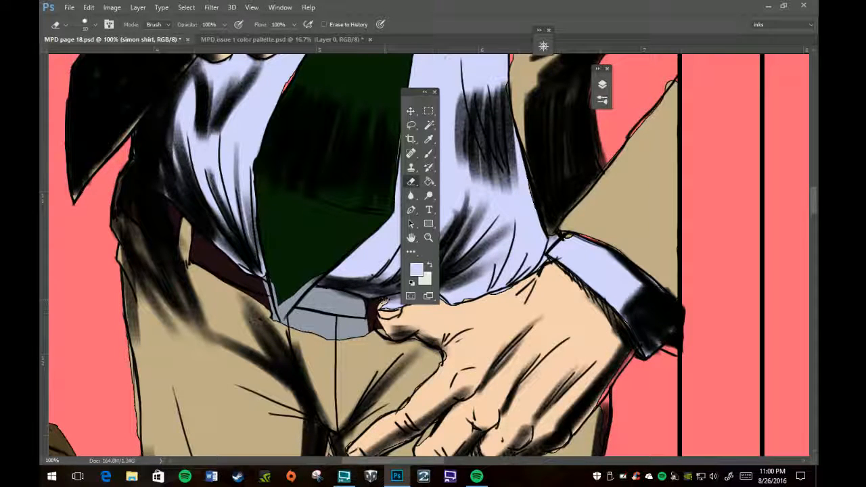
left_click_drag(418, 95, 737, 111)
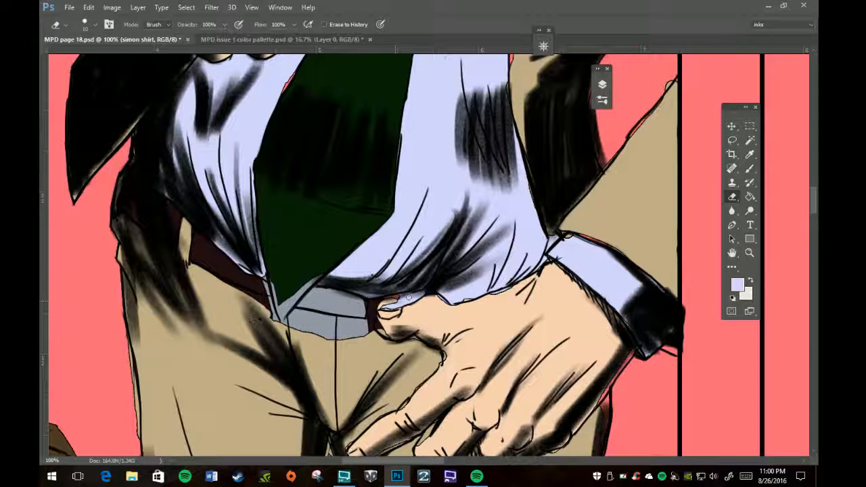
left_click_drag(419, 297, 397, 302)
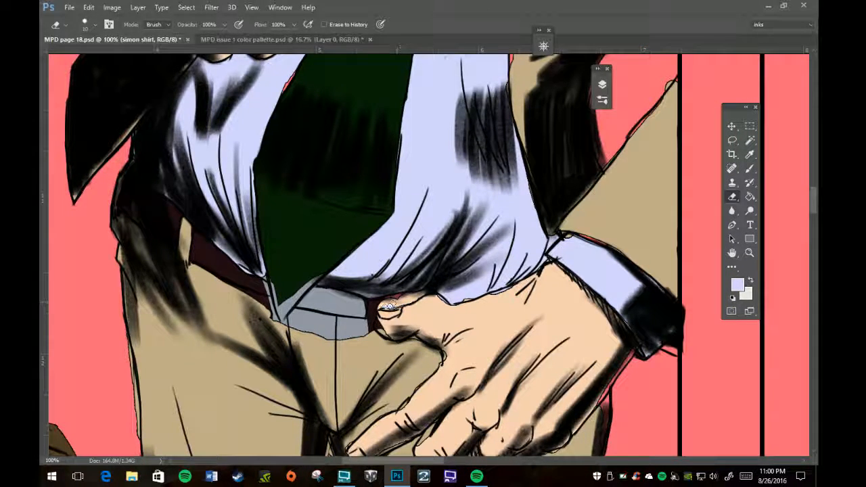
left_click_drag(402, 303, 392, 300)
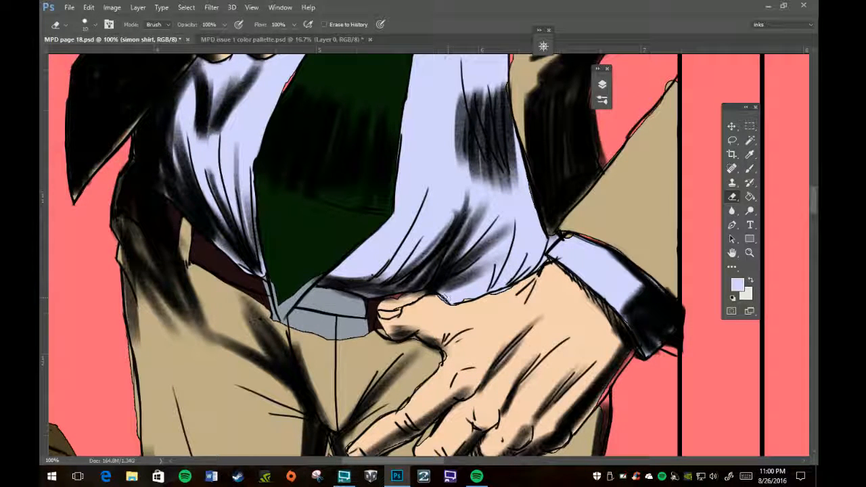
left_click_drag(449, 301, 512, 288)
key("b")
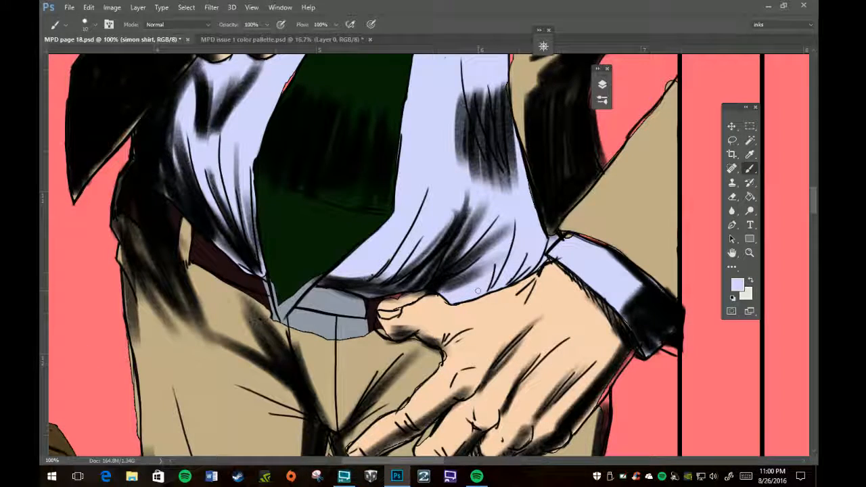
- In full-screen view, toggle the black belt, simon skin and simon hair layers to find which one holds the grey around the buckle
key("f")
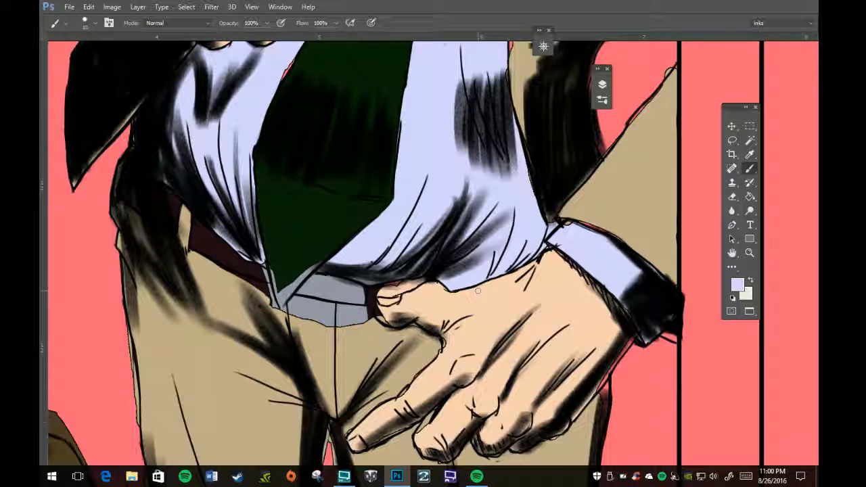
left_click(602, 85)
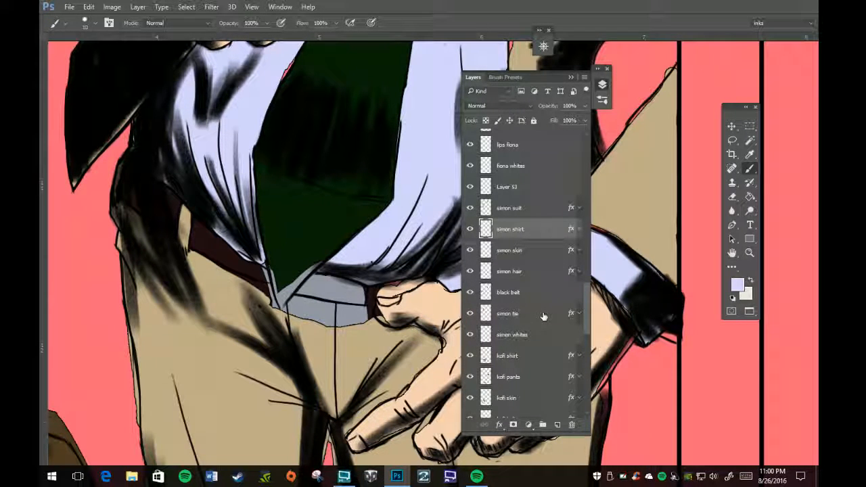
left_click(470, 293)
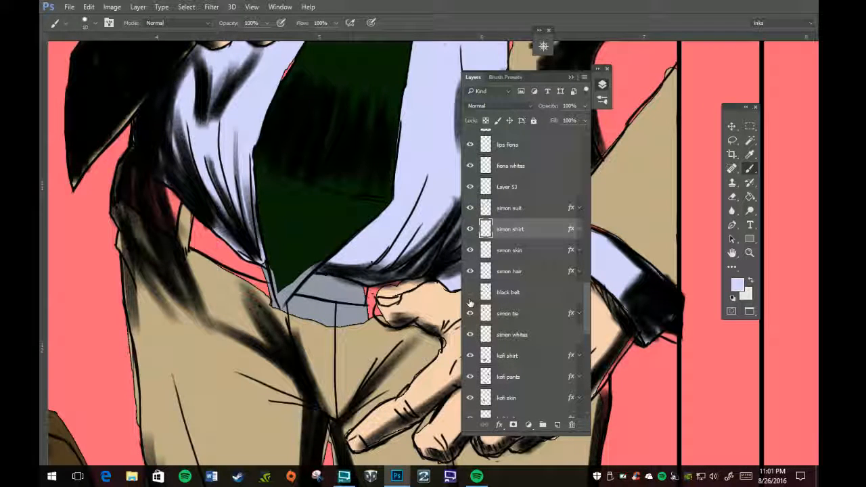
left_click(470, 293)
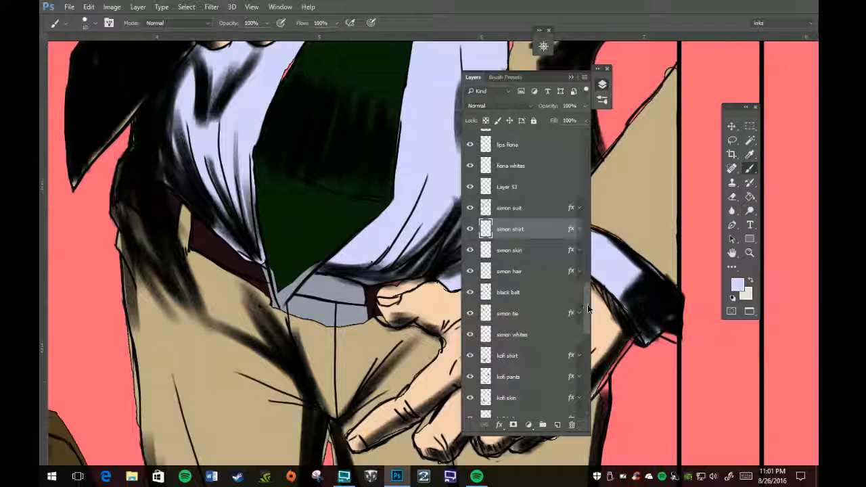
scroll(587, 329, "down", 5)
scroll(587, 329, "up", 6)
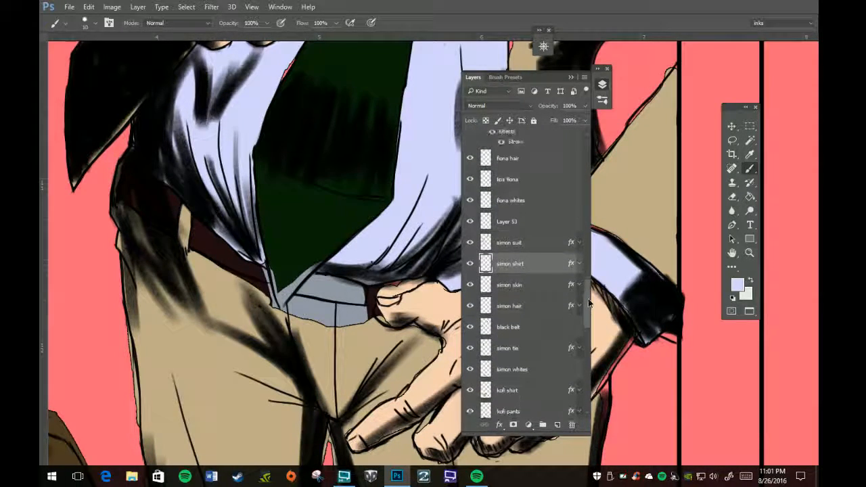
left_click(470, 227)
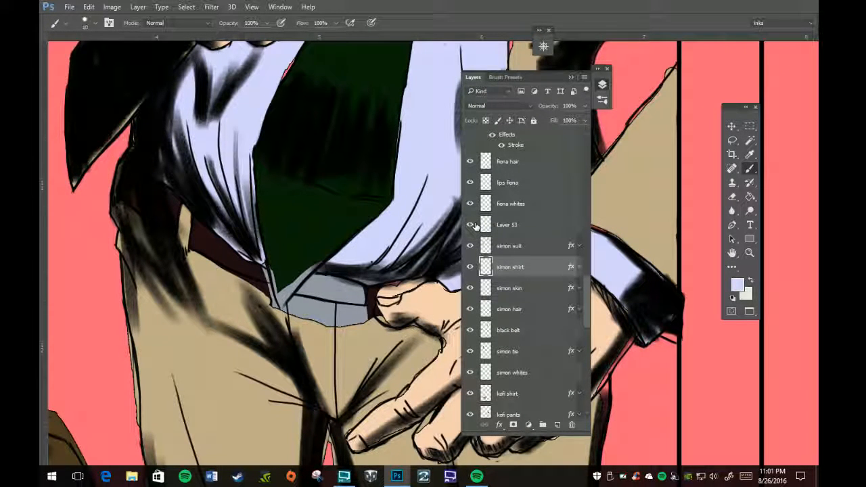
left_click(471, 289)
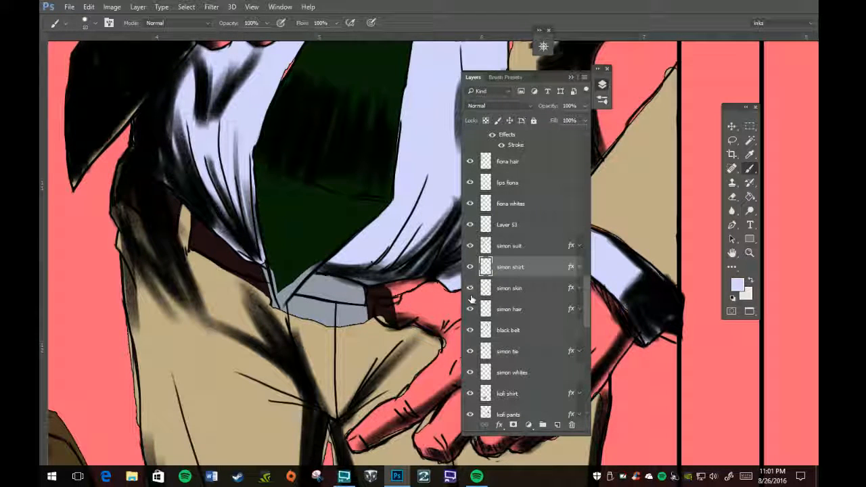
left_click(471, 295)
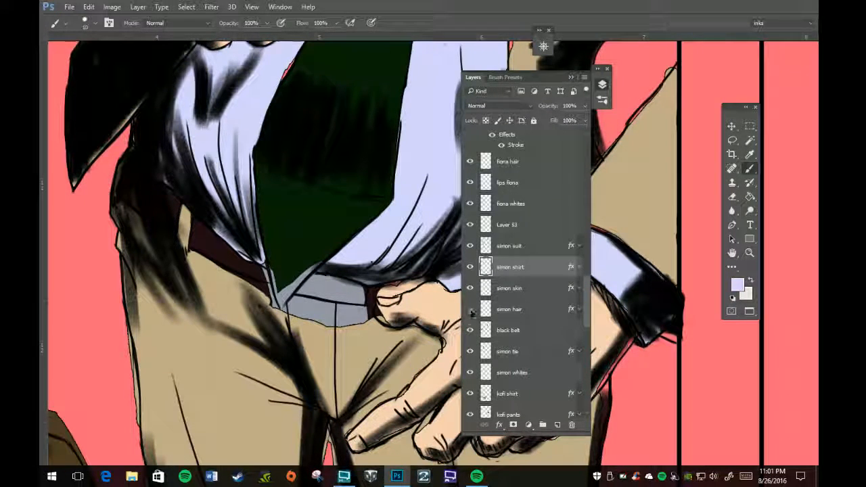
left_click(470, 309)
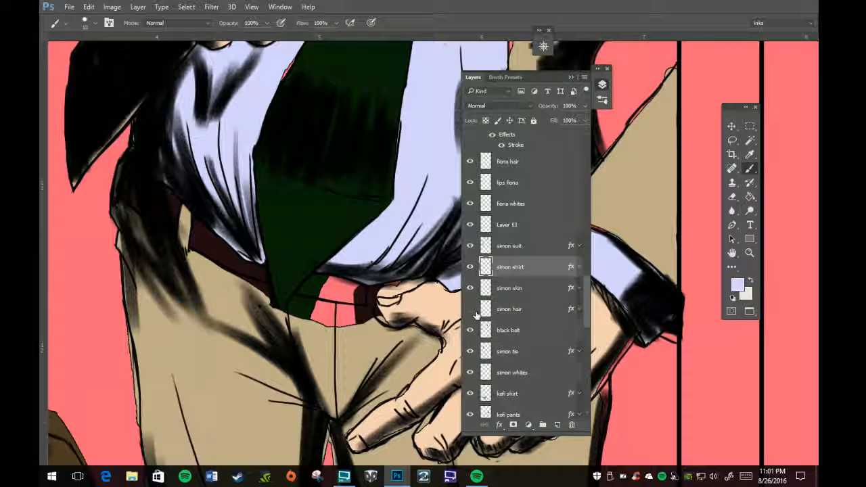
- On the simon hair layer, erase the grey spilling below the belt buckle and over the tip of the tie
left_click(531, 316)
left_click(470, 309)
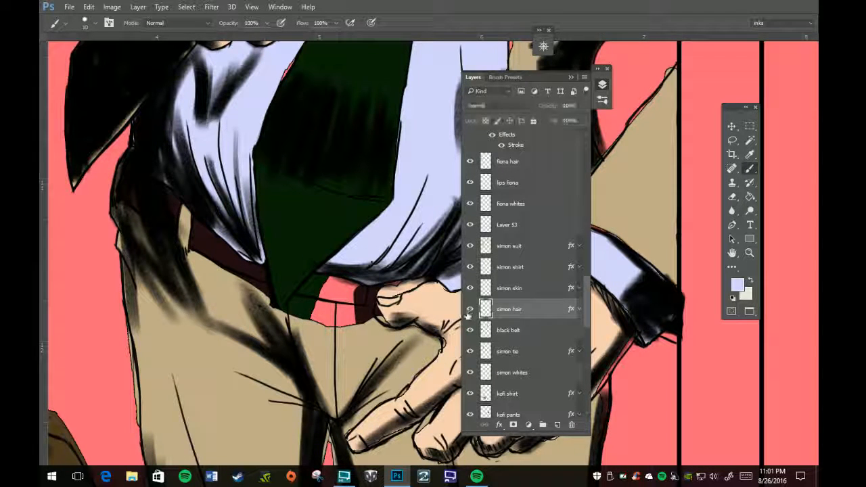
key("e")
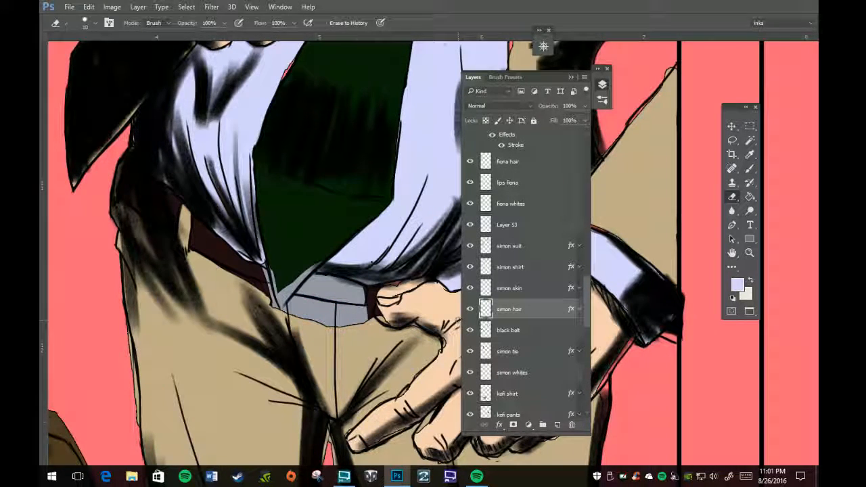
mouse_move(370, 312)
left_mouse_down()
mouse_move(363, 308)
mouse_move(347, 312)
mouse_move(358, 327)
mouse_move(311, 321)
mouse_move(338, 310)
mouse_move(297, 298)
mouse_move(289, 306)
mouse_move(297, 312)
mouse_move(323, 309)
mouse_move(298, 307)
mouse_move(264, 288)
mouse_move(282, 306)
left_mouse_up()
mouse_move(301, 273)
left_mouse_down()
mouse_move(275, 256)
mouse_move(278, 286)
mouse_move(271, 260)
mouse_move(267, 278)
mouse_move(282, 282)
mouse_move(274, 267)
mouse_move(281, 295)
mouse_move(338, 243)
mouse_move(304, 275)
mouse_move(278, 265)
left_mouse_up()
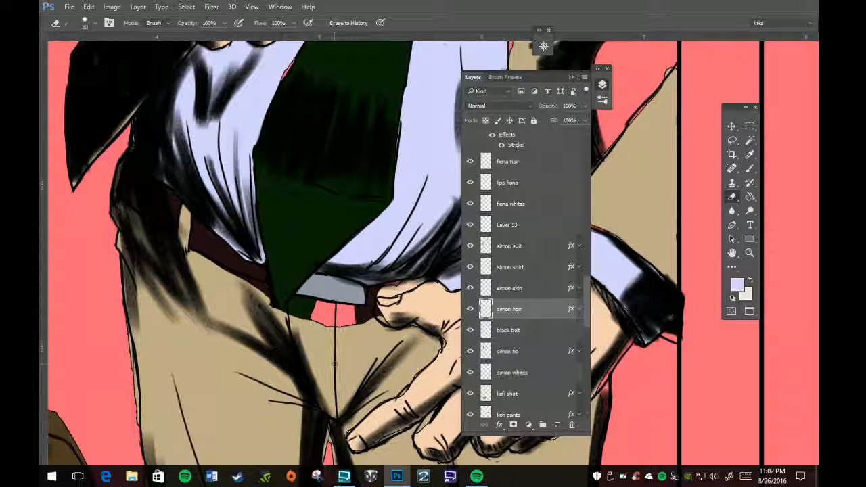
- On the simon suit layer, paint sampled trouser tan into the gap below the buckle and along the hand's edge
left_click(526, 247)
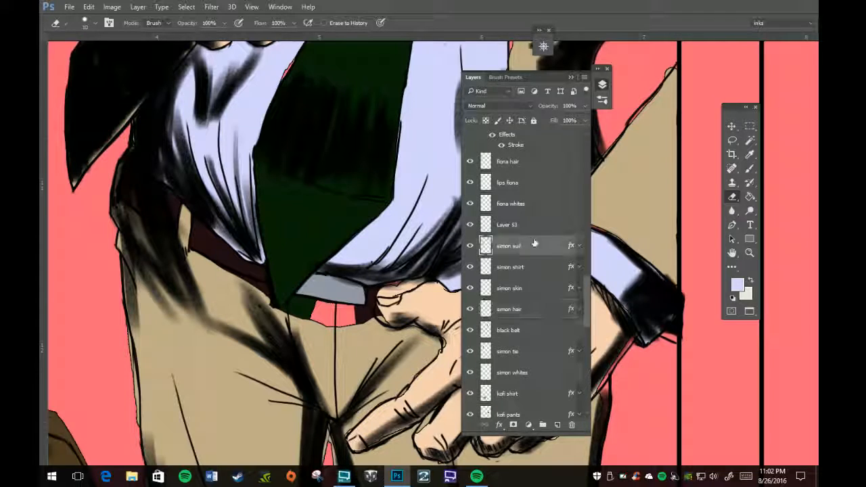
key("i")
left_click(366, 335)
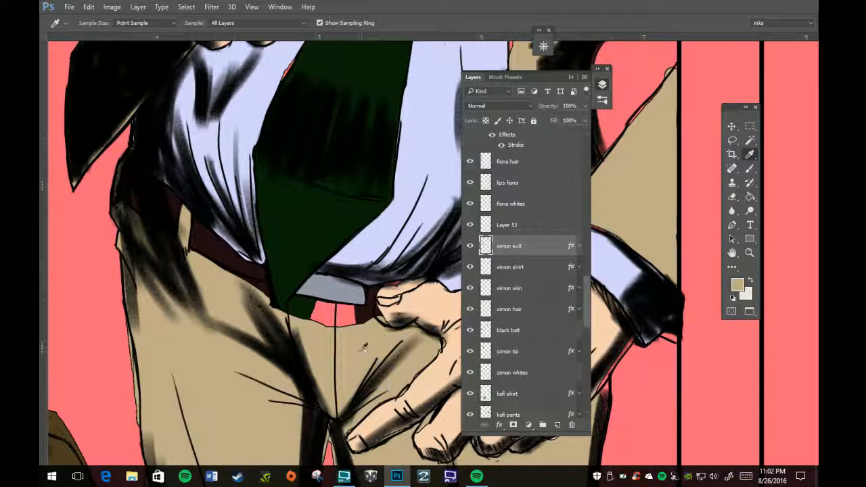
key("b")
mouse_move(294, 315)
left_mouse_down()
mouse_move(316, 302)
mouse_move(298, 309)
mouse_move(309, 305)
mouse_move(305, 313)
mouse_move(320, 316)
mouse_move(329, 305)
mouse_move(370, 314)
mouse_move(343, 320)
mouse_move(336, 312)
mouse_move(325, 329)
left_mouse_up()
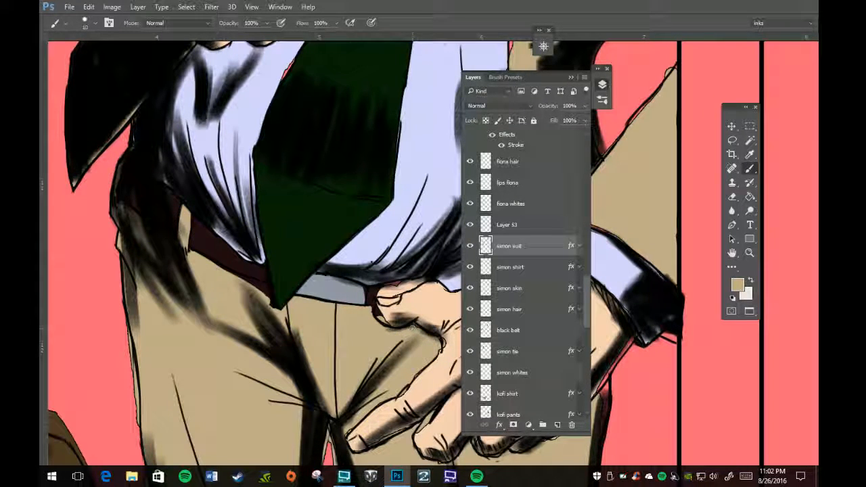
left_click_drag(440, 359, 440, 348)
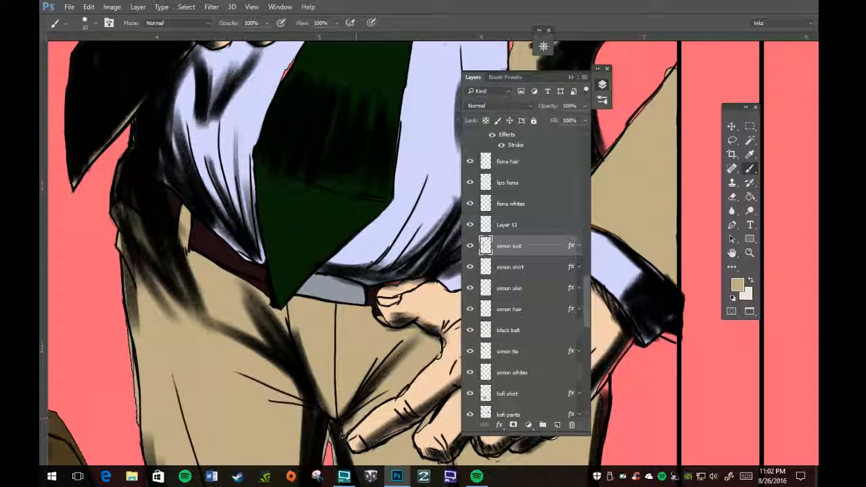
- Collapse the layer list and clean up the suit's tan along the trousers' outer edge and beside the hand
left_click(571, 77)
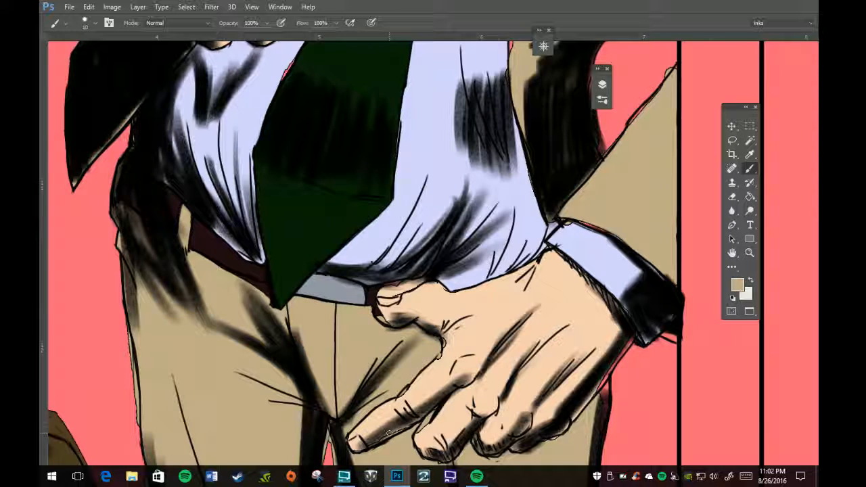
key("e")
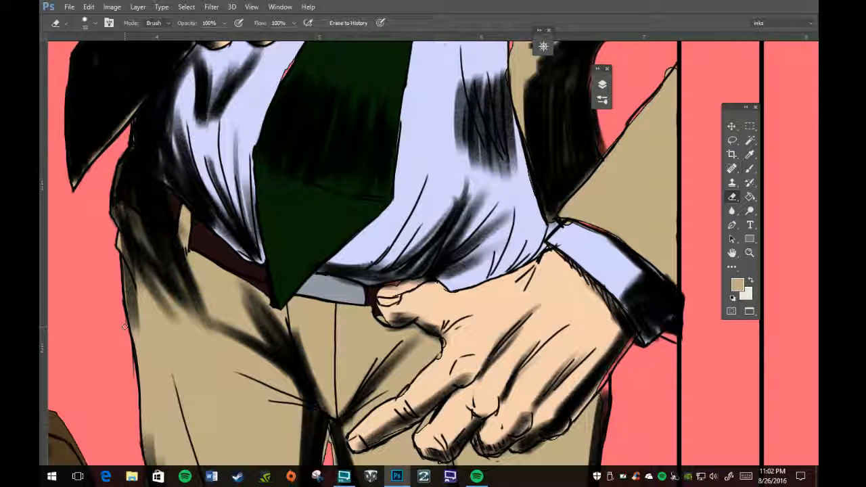
key("b")
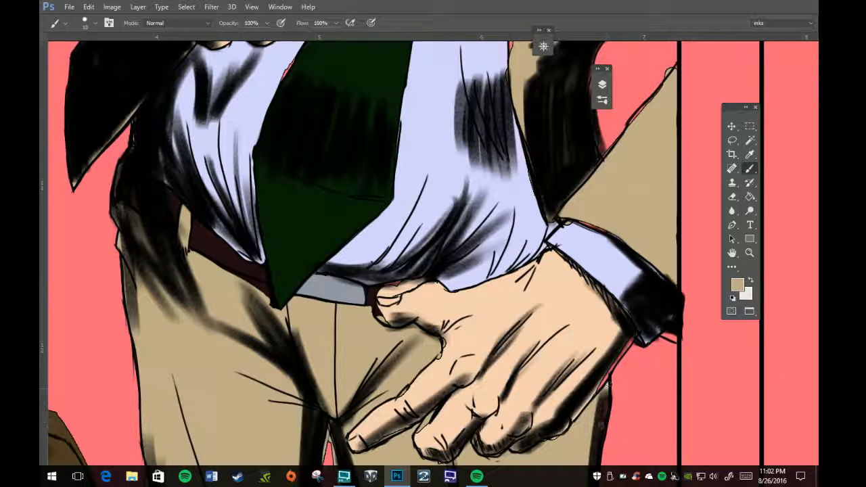
key("space")
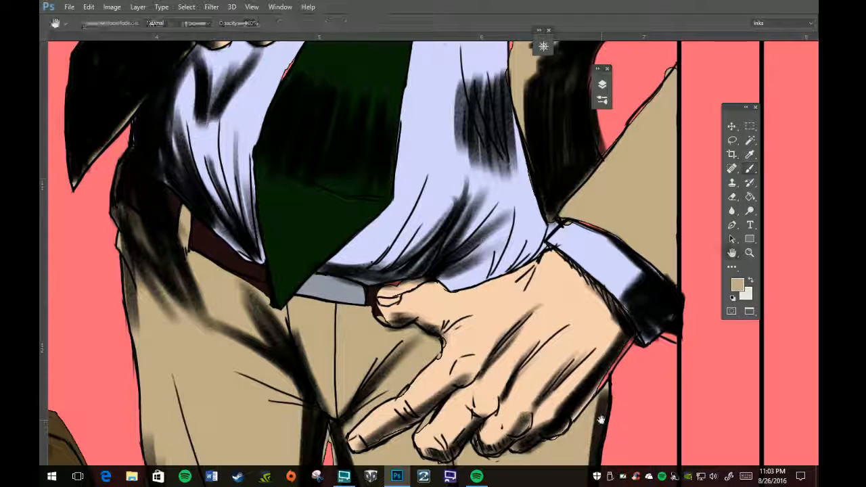
left_click(585, 369, "shift")
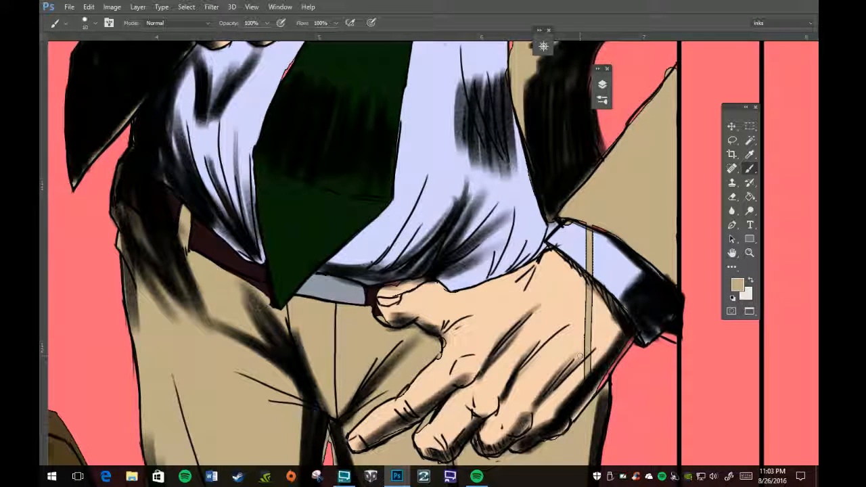
key("ctrl+z")
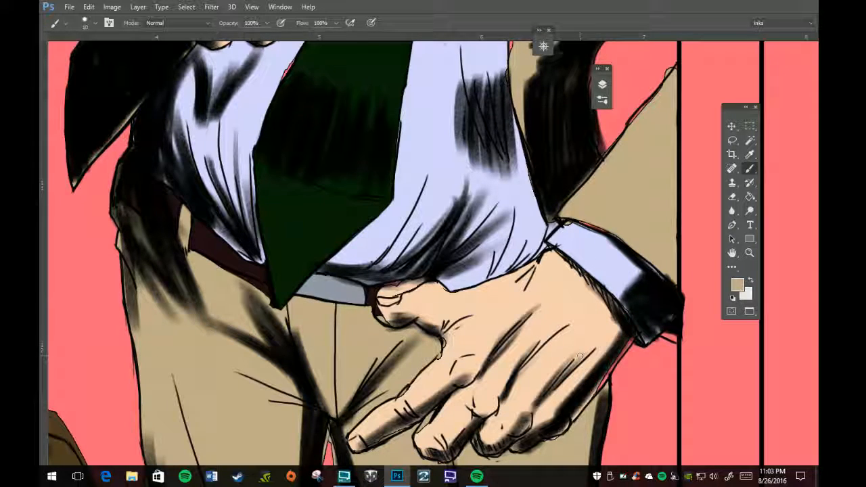
- Paint the suit's tan along the inner edge of the trouser leg between the crotch and the knee
key("space")
left_click_drag(580, 356, 570, 76)
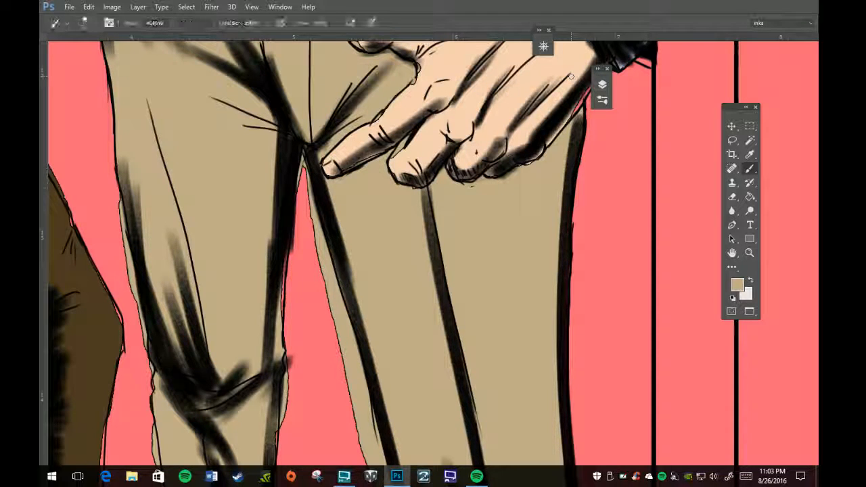
left_click_drag(288, 224, 282, 269)
left_click_drag(286, 238, 279, 310)
left_click_drag(282, 280, 279, 303)
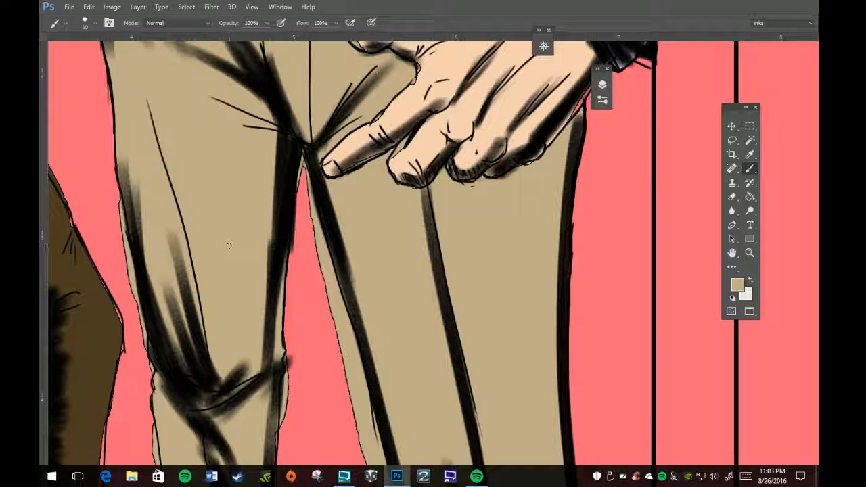
- Erase the suit's tan spilling into the gap between the legs, enlarging the eraser to 35 for the long inner edge
key("e")
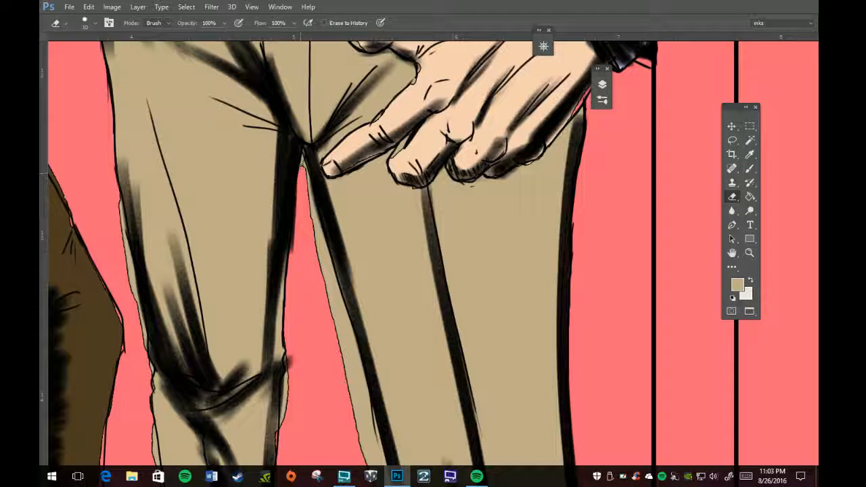
mouse_move(305, 173)
left_mouse_down()
mouse_move(322, 263)
mouse_move(317, 242)
left_mouse_up()
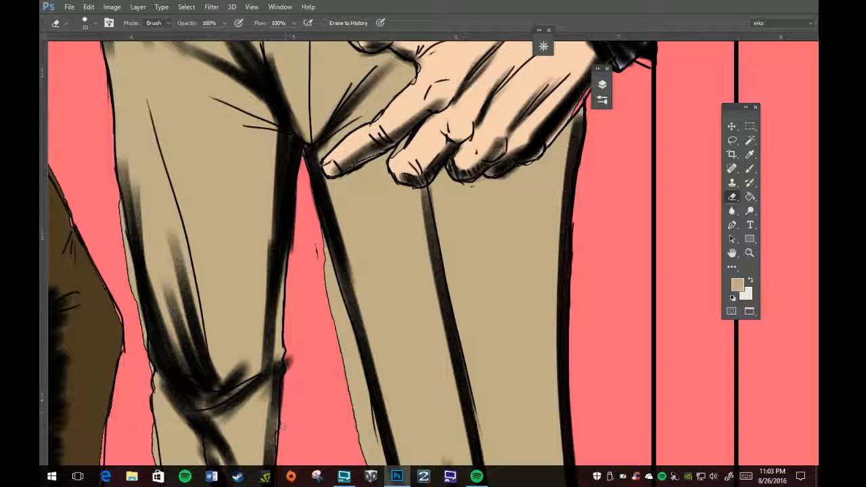
key("bracketright")
key("bracketright")
key("bracketright")
key("bracketright")
key("bracketright")
mouse_move(313, 235)
left_mouse_down()
mouse_move(322, 276)
mouse_move(325, 247)
mouse_move(334, 287)
mouse_move(322, 293)
mouse_move(349, 338)
mouse_move(371, 463)
mouse_move(380, 462)
left_mouse_up()
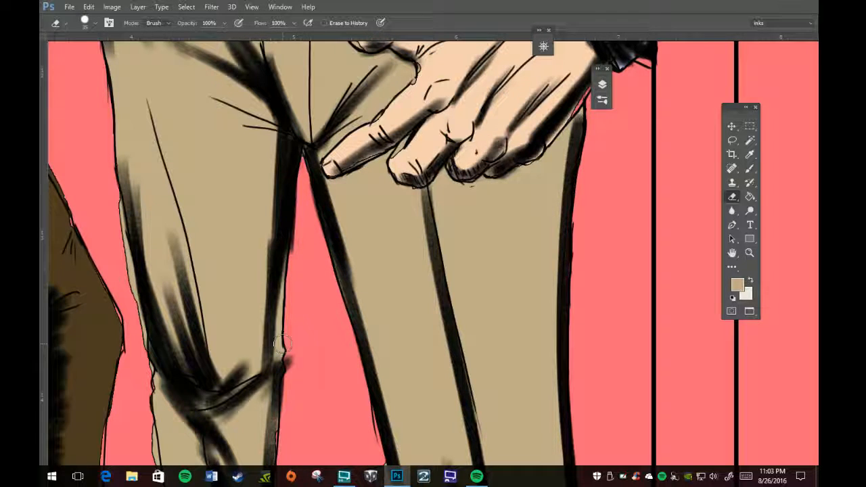
- Erase the suit's tan spilling past the bent leg's outer thigh, both edges of its lower leg, its shoe, and the other leg's inner edge
mouse_move(111, 187)
left_mouse_down()
mouse_move(132, 287)
mouse_move(126, 282)
left_mouse_up()
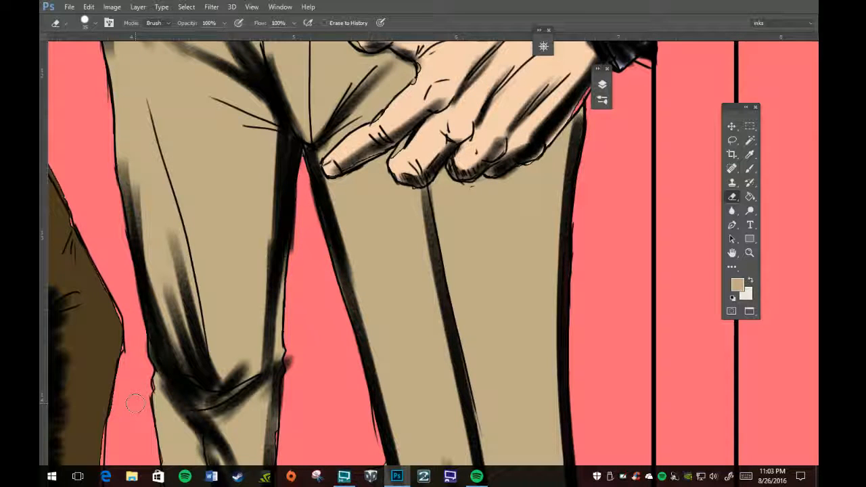
key("space")
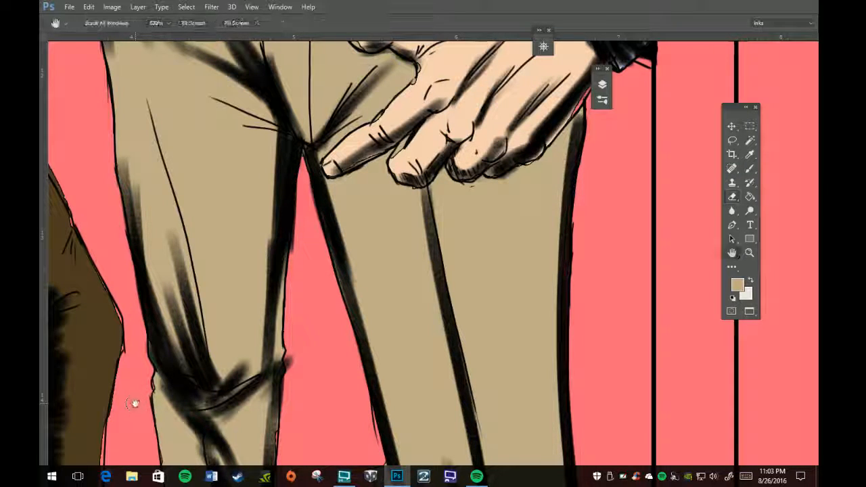
left_click_drag(433, 368, 397, 68)
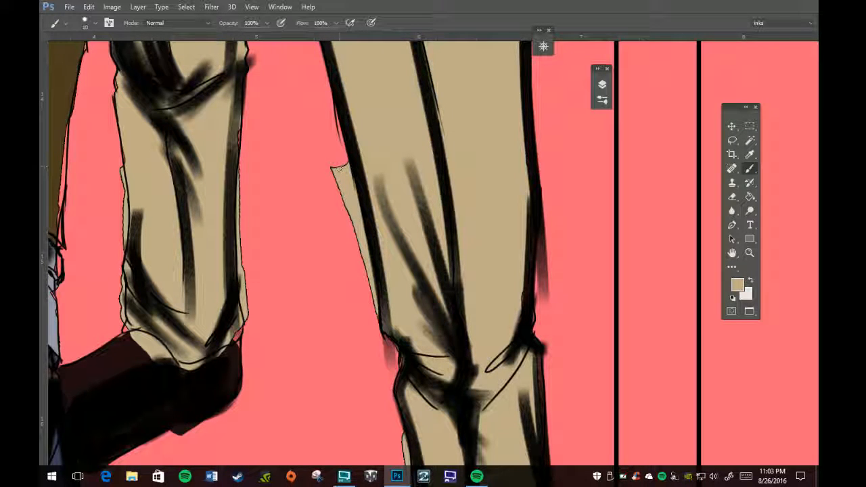
key("e")
mouse_move(331, 162)
left_mouse_down()
mouse_move(341, 202)
mouse_move(347, 169)
mouse_move(377, 324)
mouse_move(376, 304)
left_mouse_up()
mouse_move(250, 155)
left_mouse_down()
mouse_move(240, 196)
mouse_move(238, 173)
mouse_move(246, 320)
left_mouse_up()
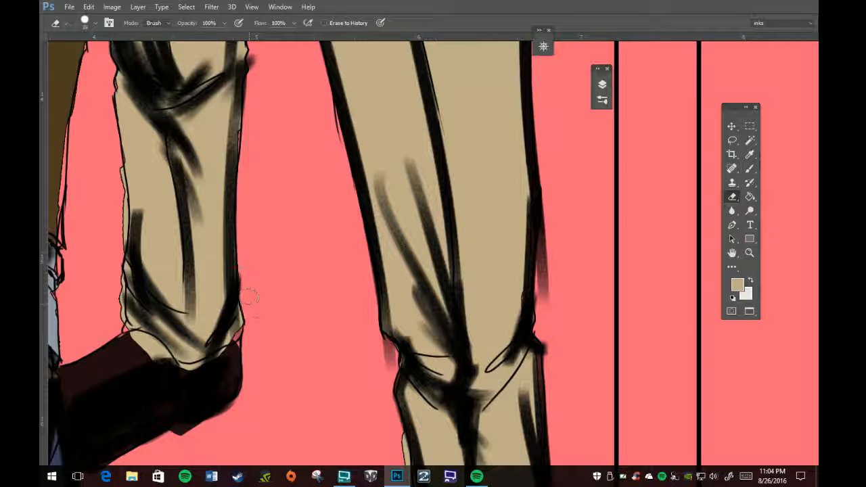
mouse_move(121, 173)
left_mouse_down()
mouse_move(123, 291)
mouse_move(115, 280)
mouse_move(115, 312)
left_mouse_up()
mouse_move(138, 348)
left_mouse_down()
mouse_move(161, 360)
mouse_move(151, 346)
mouse_move(183, 388)
mouse_move(173, 371)
mouse_move(188, 376)
mouse_move(230, 355)
mouse_move(190, 374)
left_mouse_up()
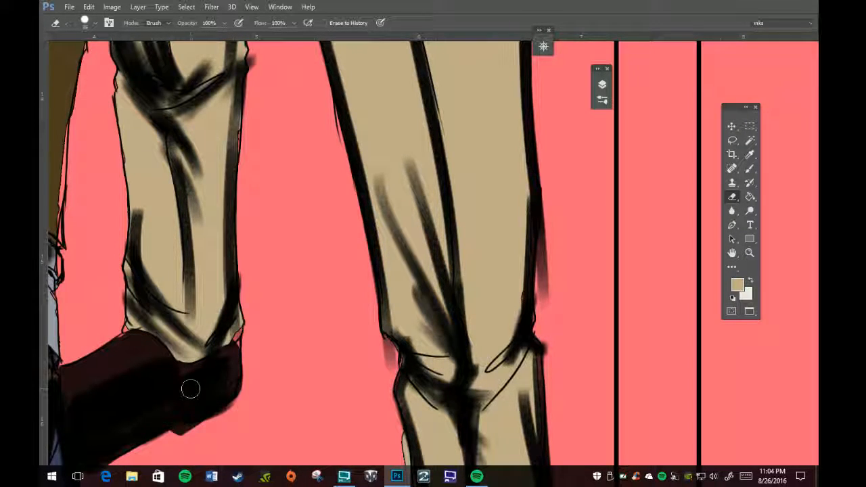
- Erase the suit's tan spilling past the straight leg's inner shin, from below the knee down to the panel border
key("space")
mouse_move(190, 388)
left_mouse_down()
mouse_move(557, 232)
mouse_move(522, 101)
left_mouse_up()
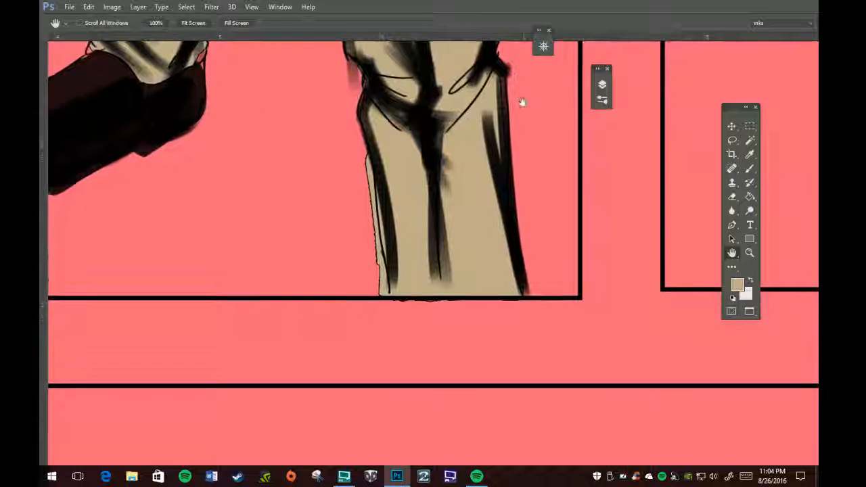
key("b")
left_click_drag(353, 141, 368, 177)
key("e")
mouse_move(353, 141)
left_mouse_down()
mouse_move(364, 175)
mouse_move(368, 162)
mouse_move(380, 294)
left_mouse_up()
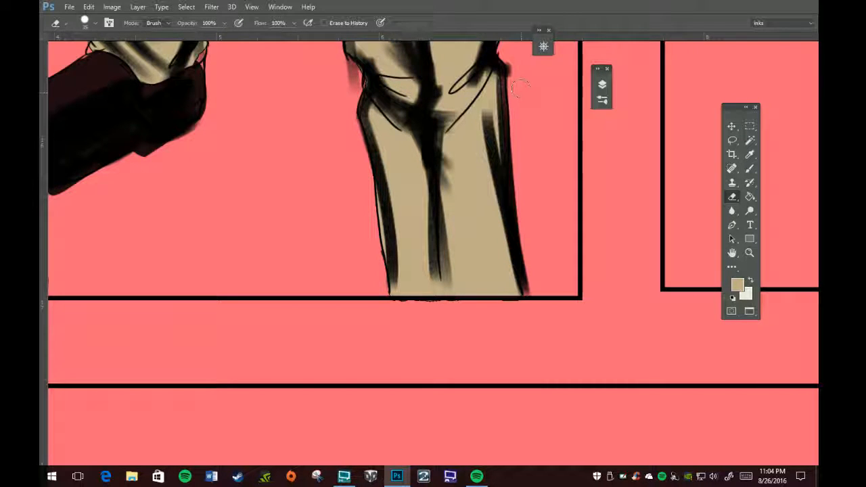
- Touch up the suit's tan around the straight leg's knee and fill the gap in the other trouser cuff above the shoe
key("b")
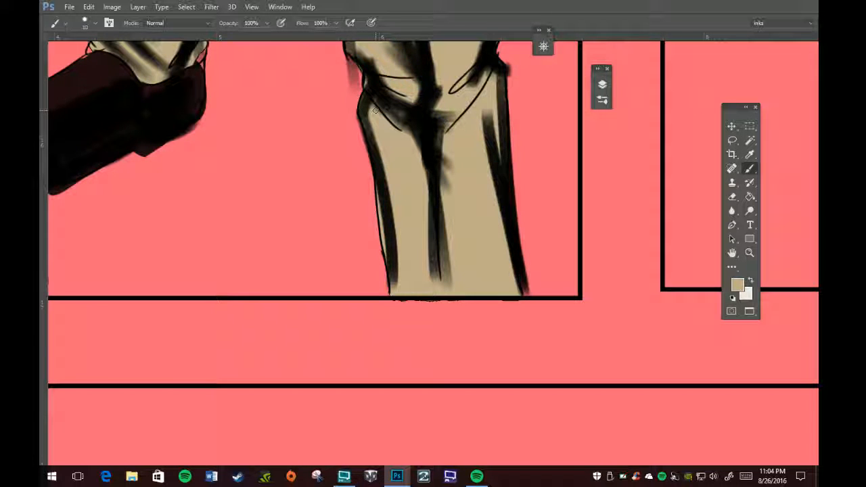
scroll(420, 125, "up", 10)
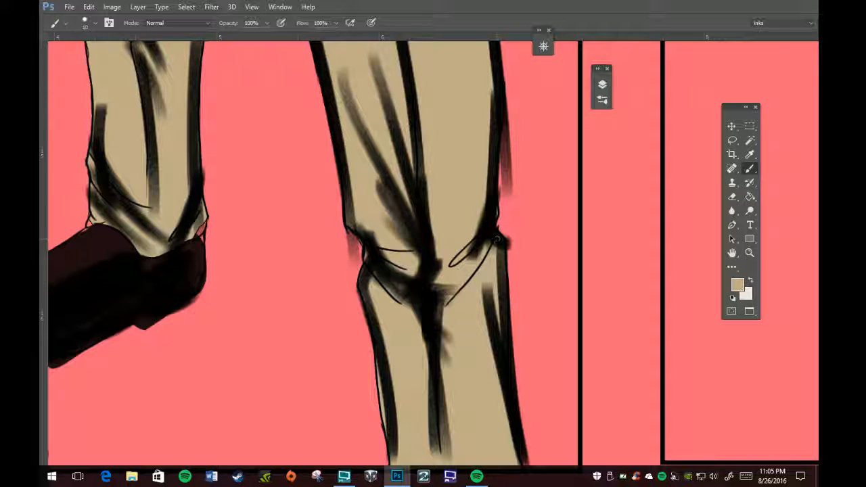
key("e")
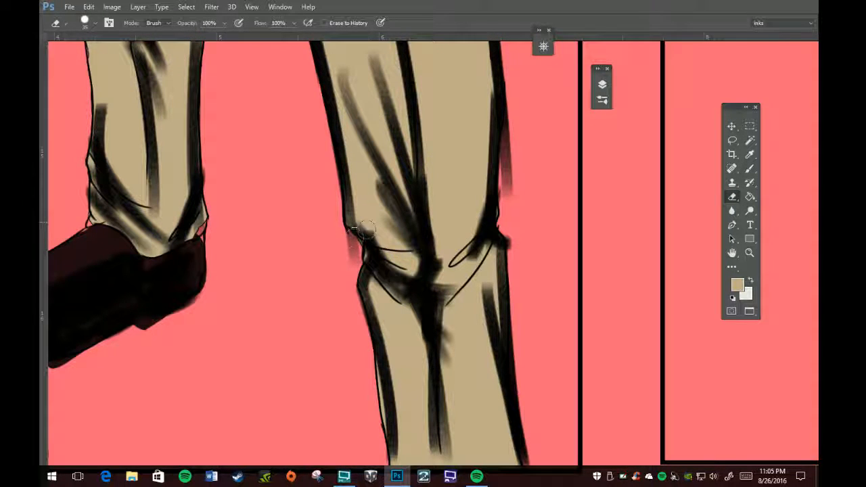
left_click_drag(350, 240, 351, 248)
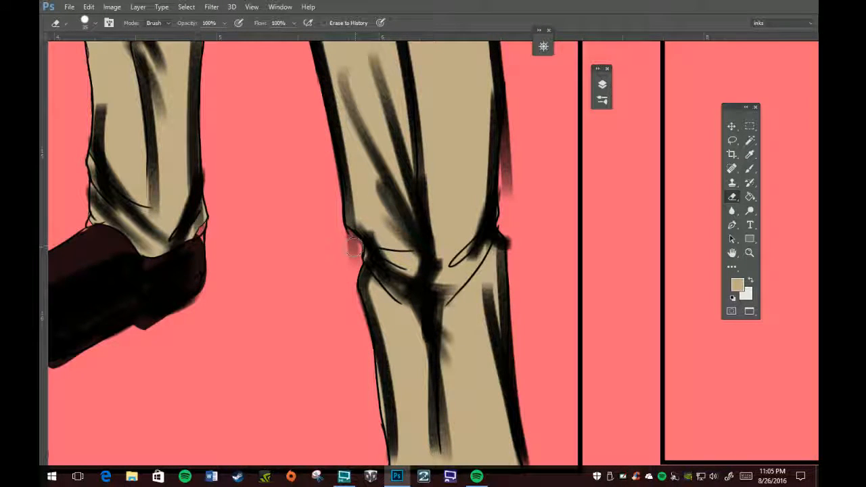
key("b")
left_click_drag(365, 261, 347, 218)
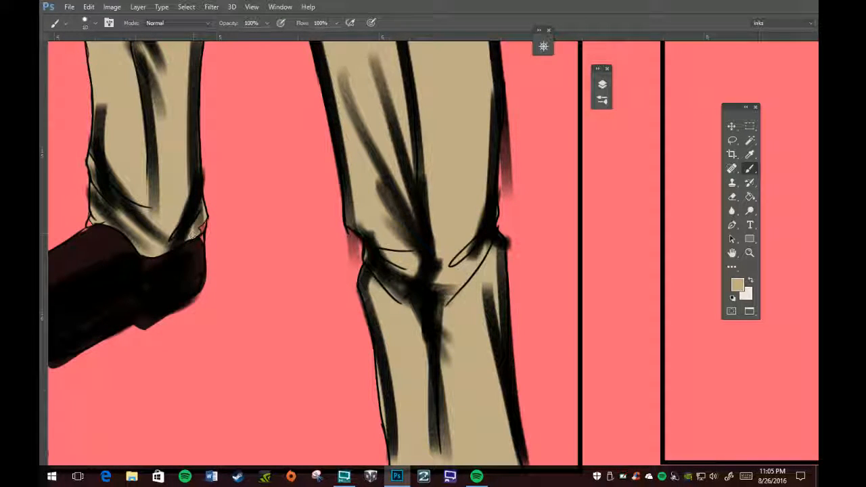
mouse_move(202, 220)
left_mouse_down()
mouse_move(203, 230)
mouse_move(190, 236)
left_mouse_up()
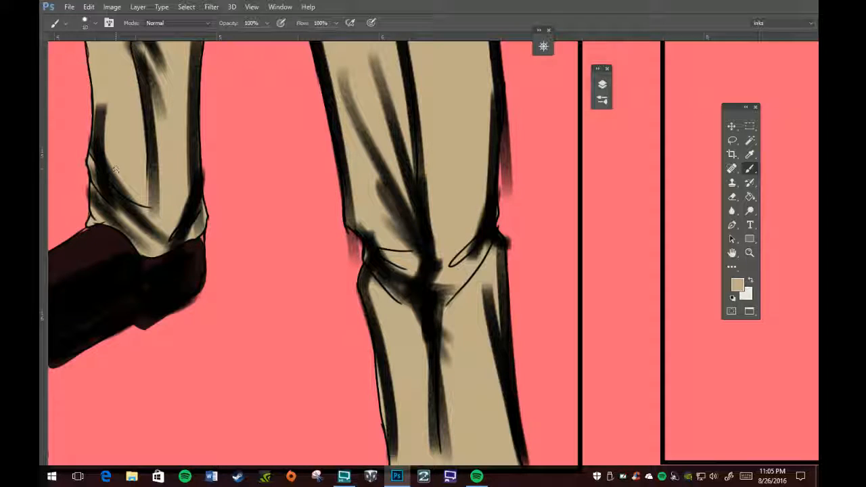
key("e")
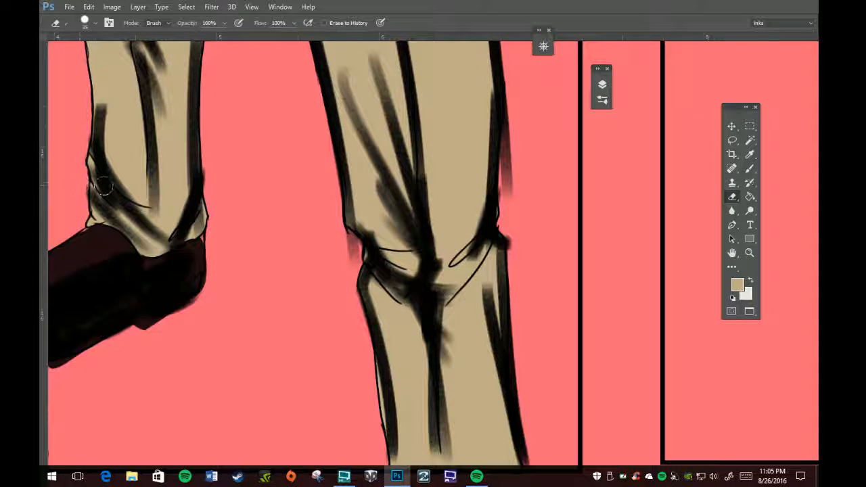
key("b")
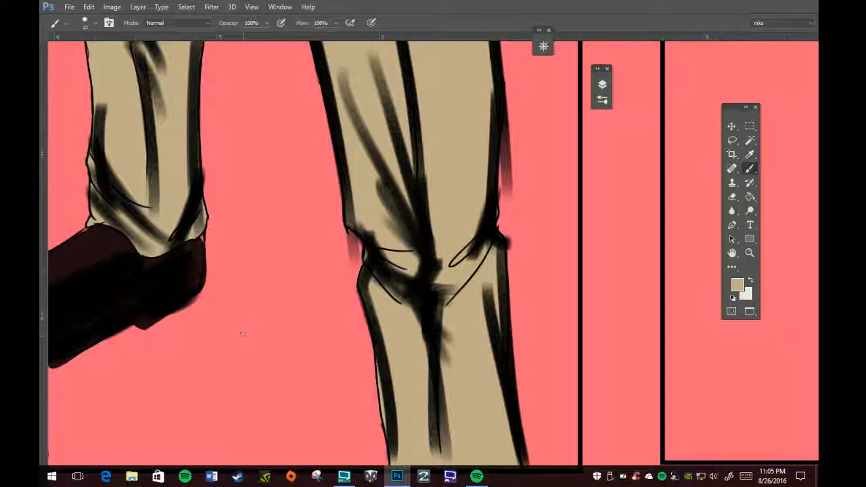
- Erase the suit's tan overlapping the hand along the index finger, its fingertip, the thumb's base and the thumb tip
scroll(243, 335, "up", 5)
scroll(246, 323, "up", 2)
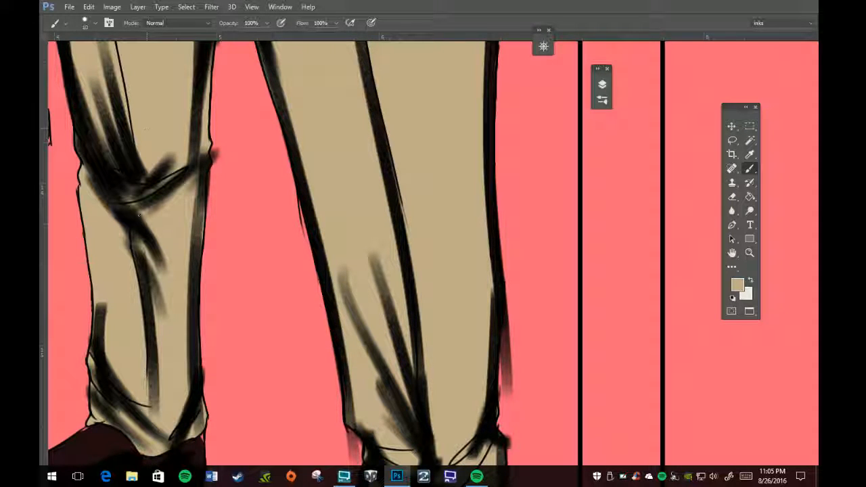
scroll(140, 223, "up", 3)
scroll(184, 301, "up", 2)
key("space")
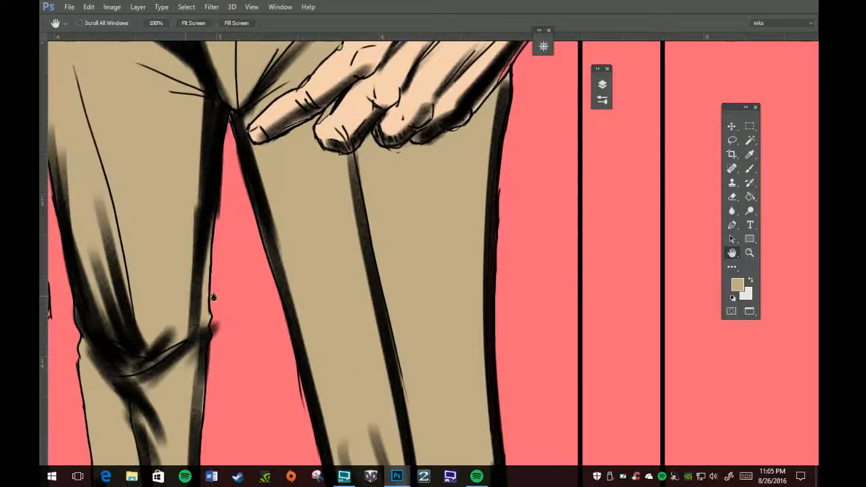
left_click_drag(196, 288, 346, 385)
mouse_move(302, 299)
left_mouse_down()
mouse_move(323, 331)
mouse_move(323, 394)
mouse_move(257, 347)
mouse_move(219, 294)
mouse_move(168, 265)
mouse_move(144, 266)
left_mouse_up()
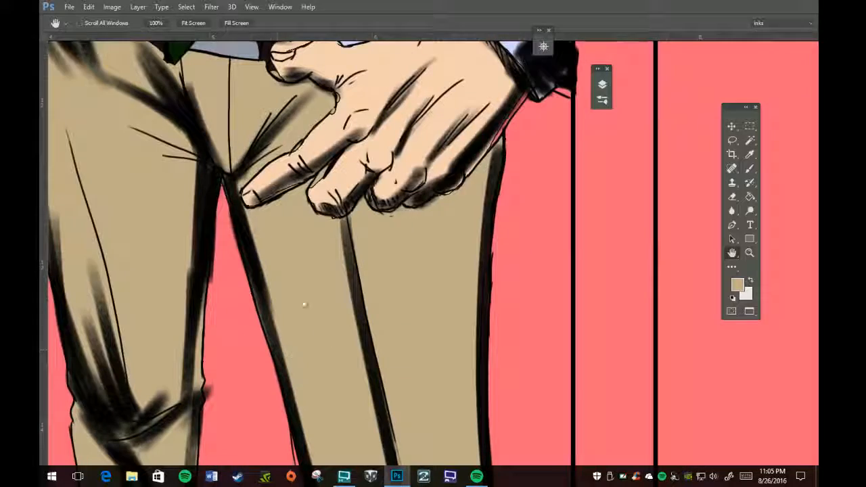
left_click_drag(302, 288, 375, 464)
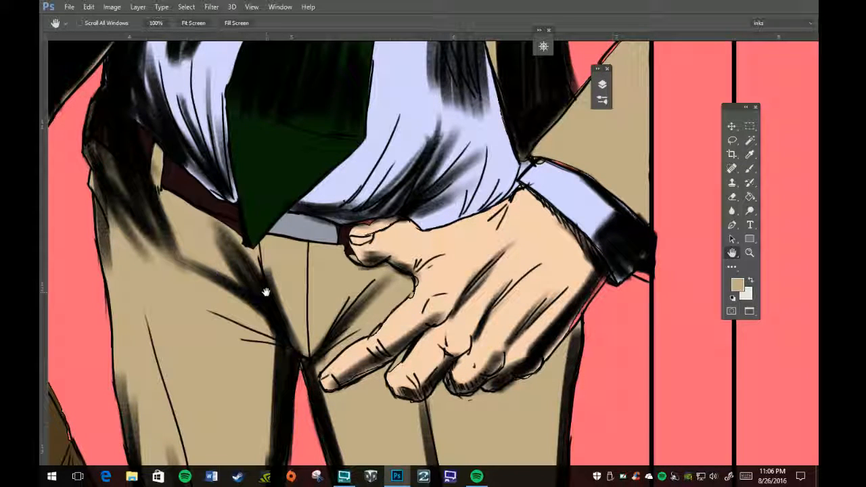
key("e")
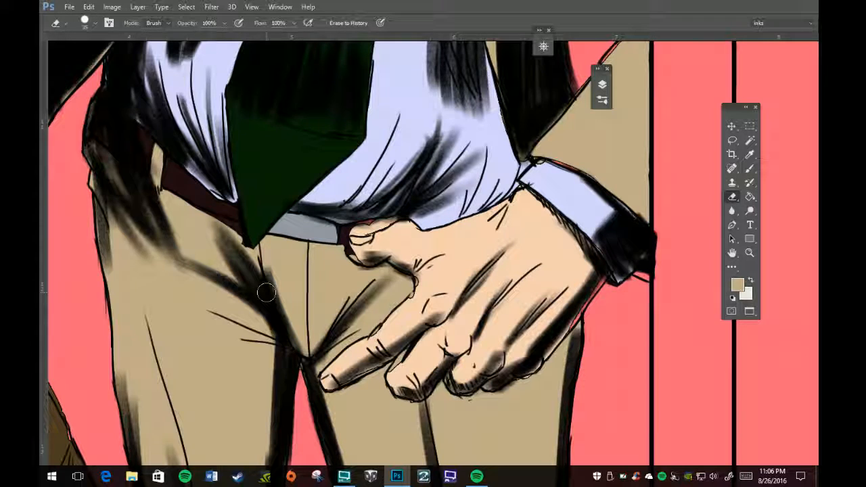
mouse_move(412, 361)
left_mouse_down()
mouse_move(399, 371)
mouse_move(409, 342)
mouse_move(377, 337)
left_mouse_up()
mouse_move(341, 368)
left_mouse_down()
mouse_move(367, 359)
mouse_move(330, 387)
left_mouse_up()
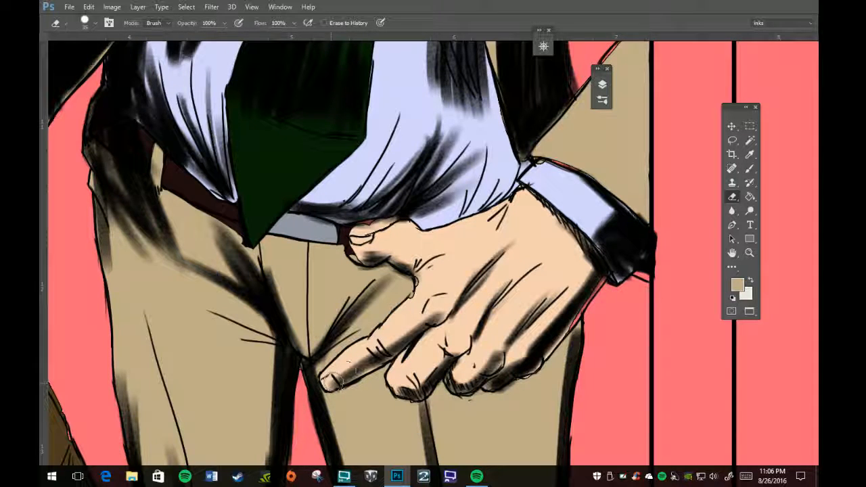
mouse_move(425, 285)
left_mouse_down()
mouse_move(424, 302)
mouse_move(411, 301)
left_mouse_up()
mouse_move(365, 252)
left_mouse_down()
mouse_move(358, 257)
mouse_move(379, 242)
mouse_move(386, 211)
mouse_move(395, 210)
mouse_move(364, 215)
left_mouse_up()
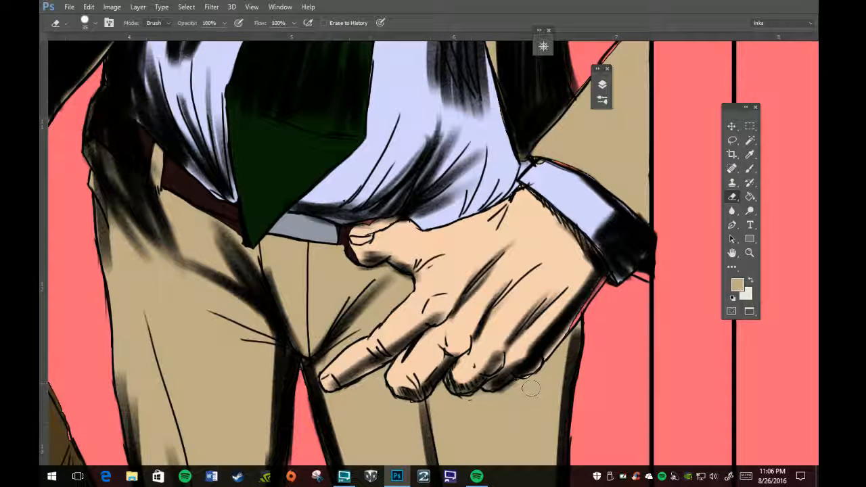
- Undo a stray erasure below the little finger and fill the gap along the finger's edge with the suit's tan
mouse_move(528, 385)
left_mouse_down()
mouse_move(518, 396)
mouse_move(525, 389)
left_mouse_up()
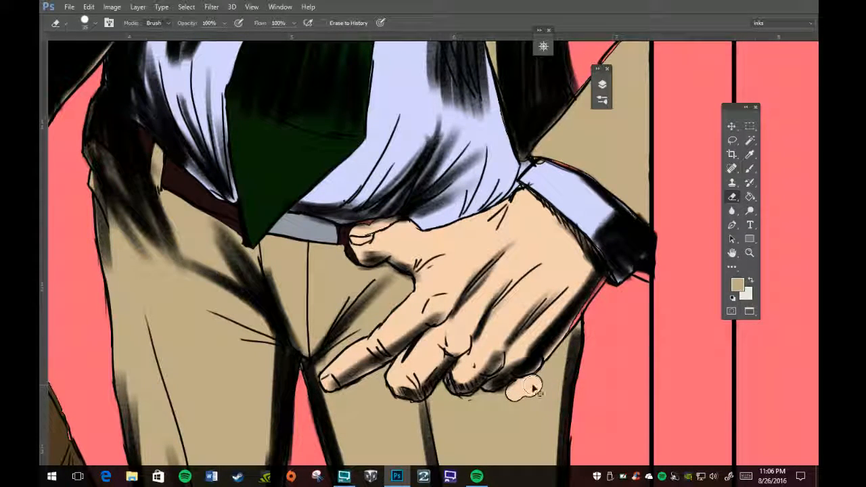
key("ctrl+z")
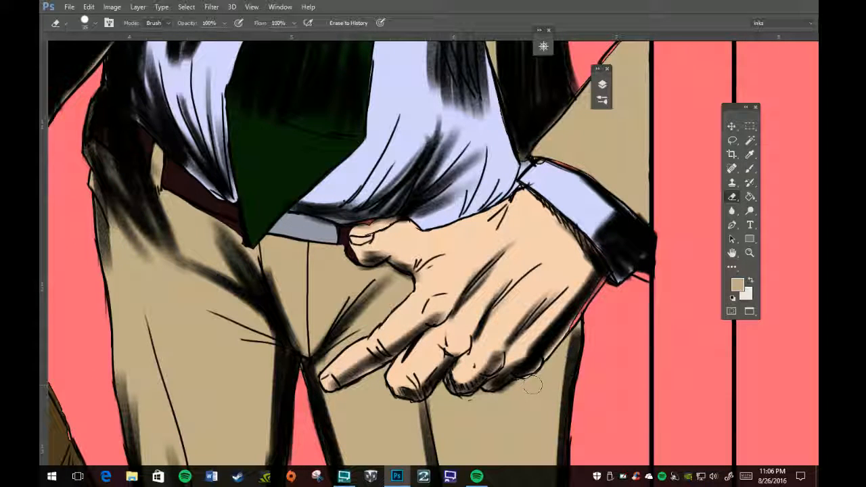
key("b")
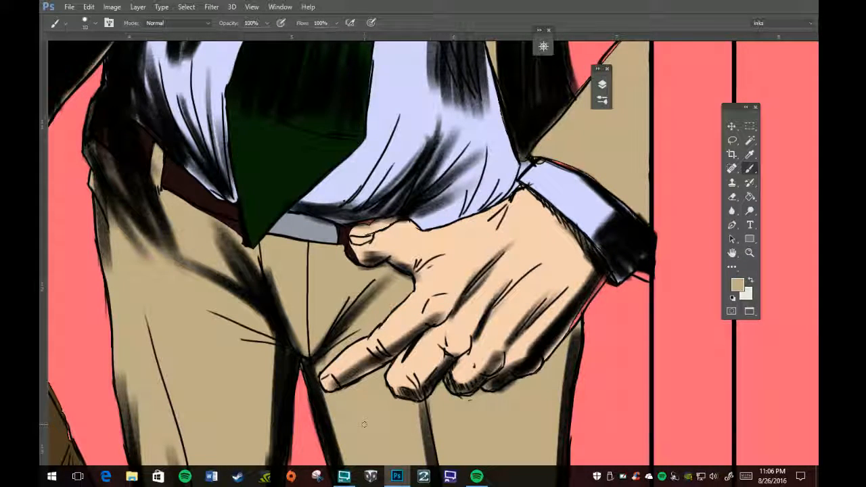
- Sample the shirt's pale lavender and, on the simon shirt layer, paint it into the shaded underside of the cuff
key("i")
left_click(412, 117)
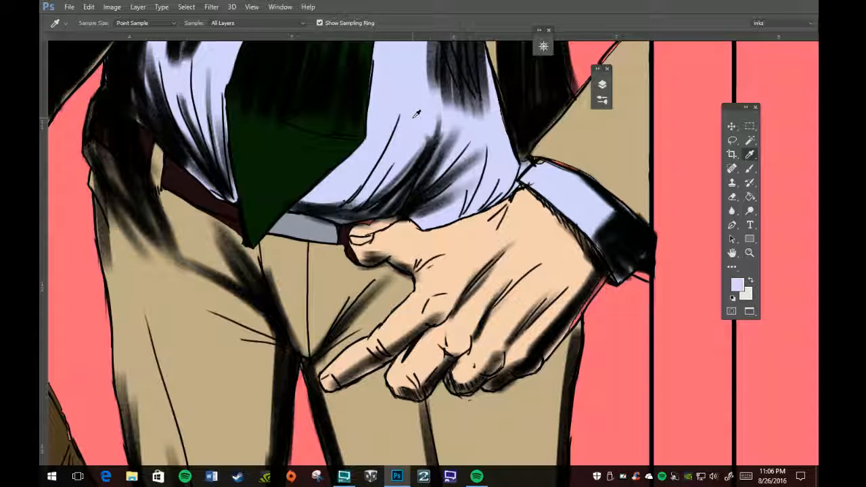
key("b")
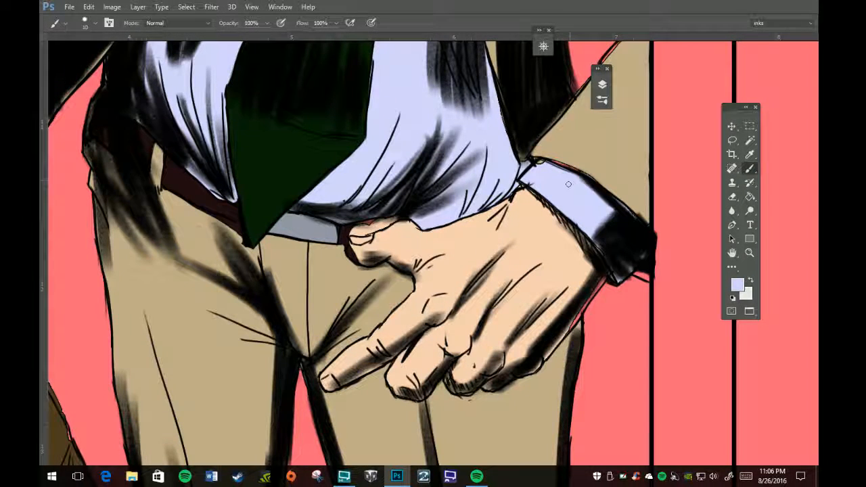
left_click(603, 85)
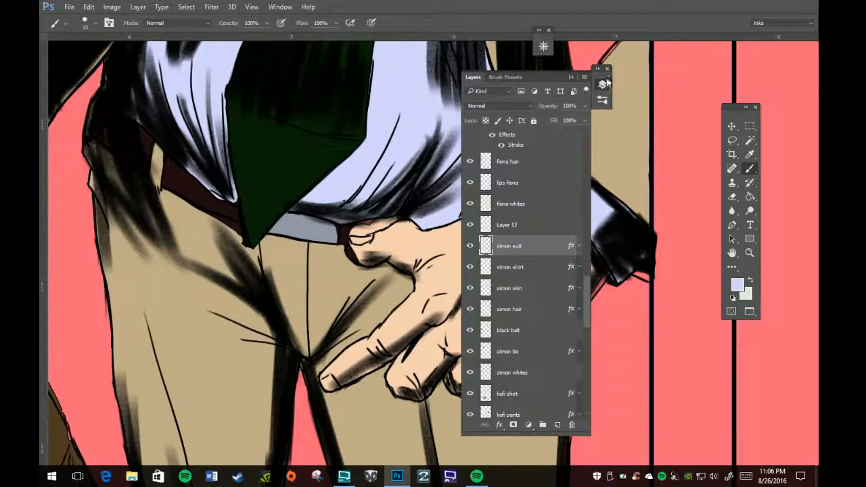
left_click(537, 268)
left_click(570, 77)
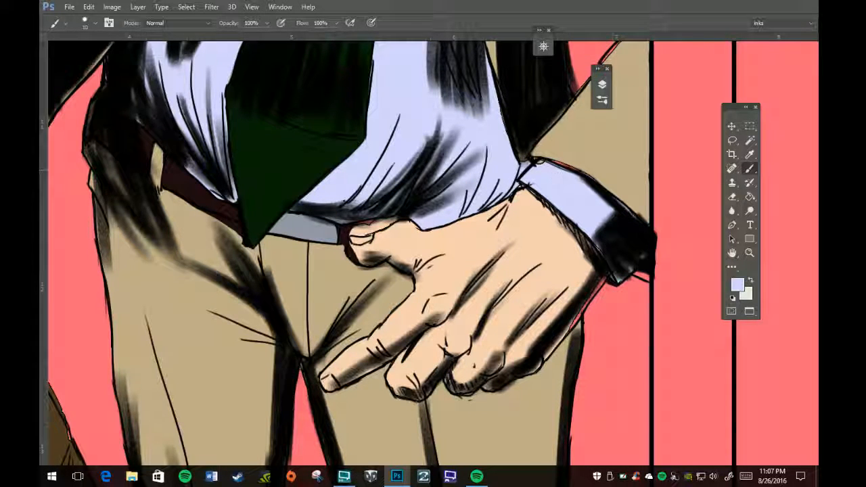
mouse_move(636, 251)
left_mouse_down()
mouse_move(634, 264)
mouse_move(646, 257)
mouse_move(621, 272)
mouse_move(612, 256)
mouse_move(619, 276)
mouse_move(594, 240)
left_mouse_up()
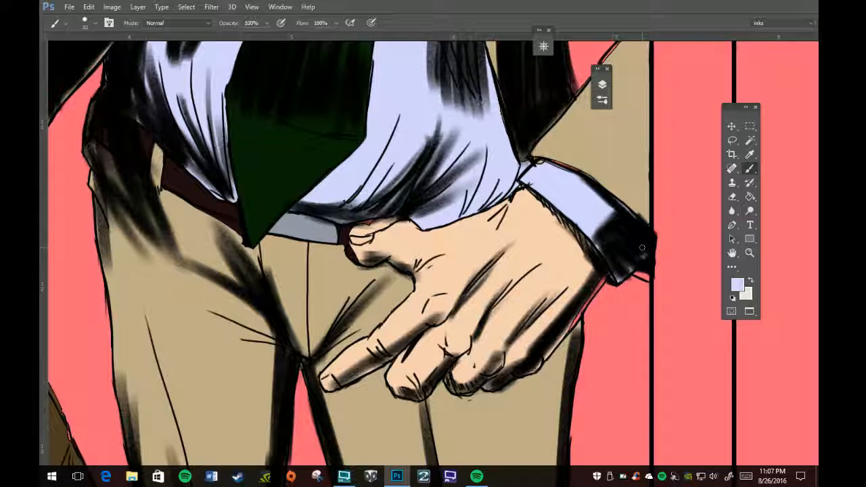
- Sample the hand's skin tone and, on the simon skin layer, fill the gap along the hand's outer edge below the cuff
key("i")
left_click(526, 228)
key("b")
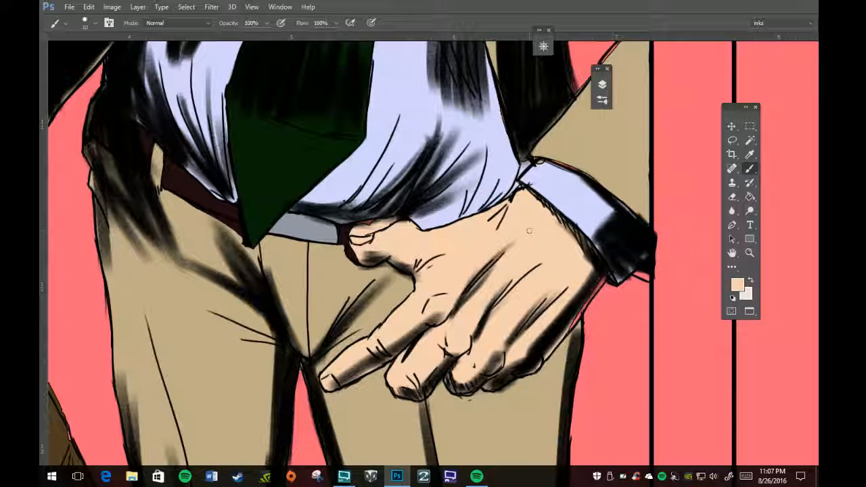
left_click(602, 86)
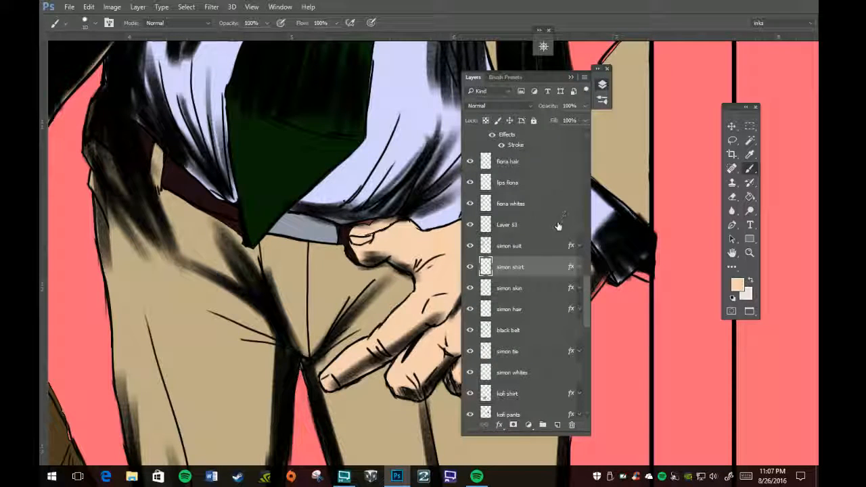
left_click(545, 287)
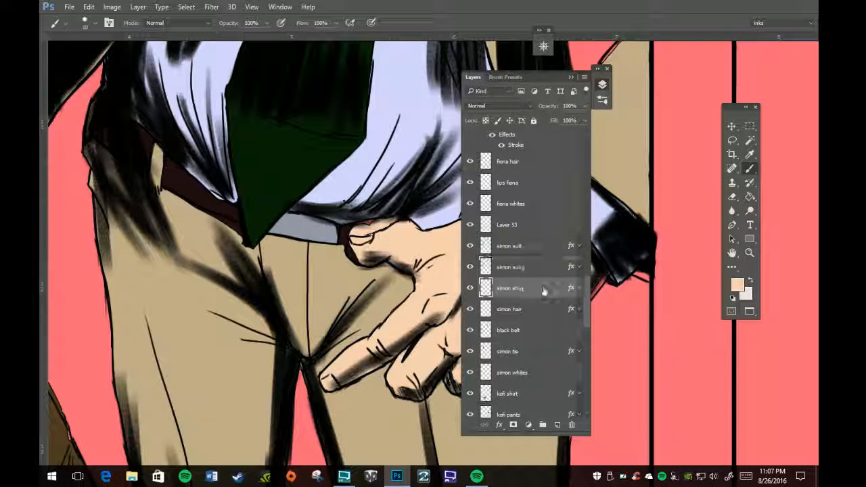
left_click(573, 77)
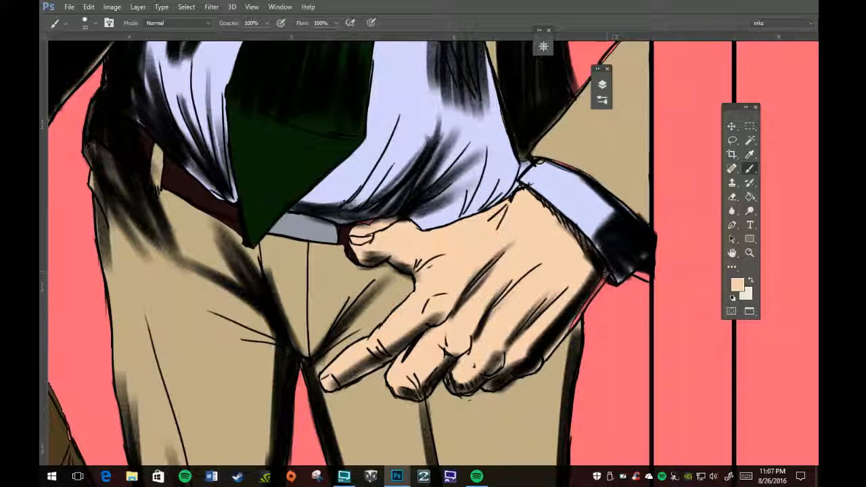
left_click_drag(607, 275, 574, 324)
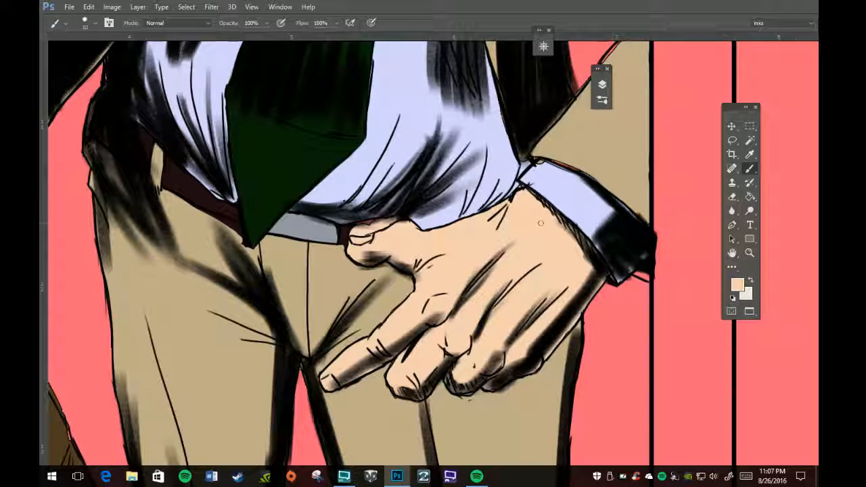
- Erase stray skin tone where the shirt meets the cuff, and clean around the fingertips on the simon suit layer with a smaller eraser
key("e")
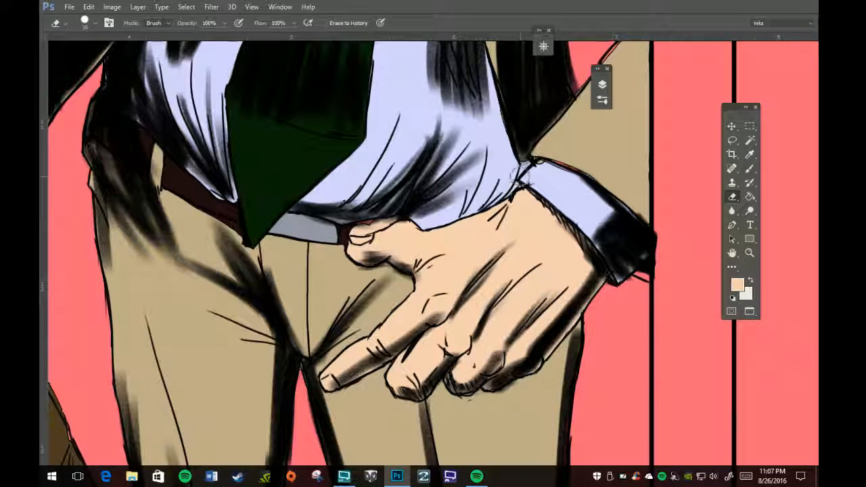
mouse_move(518, 177)
left_mouse_down()
mouse_move(508, 182)
mouse_move(512, 170)
left_mouse_up()
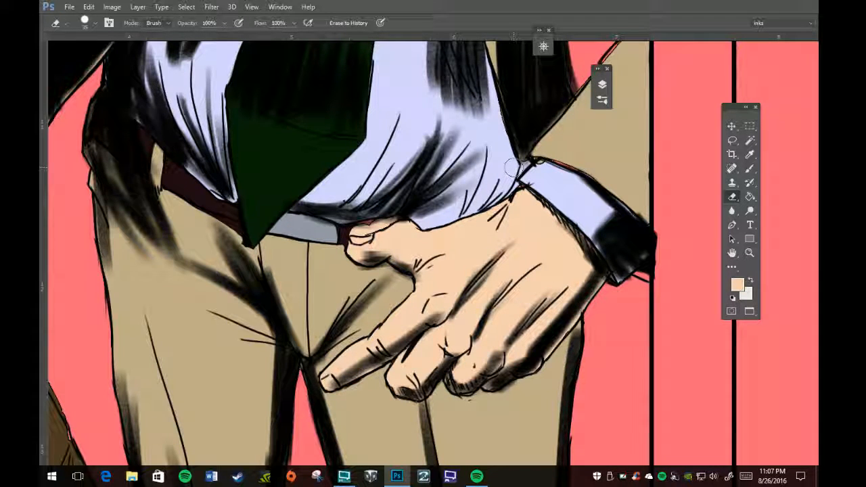
left_click(602, 84)
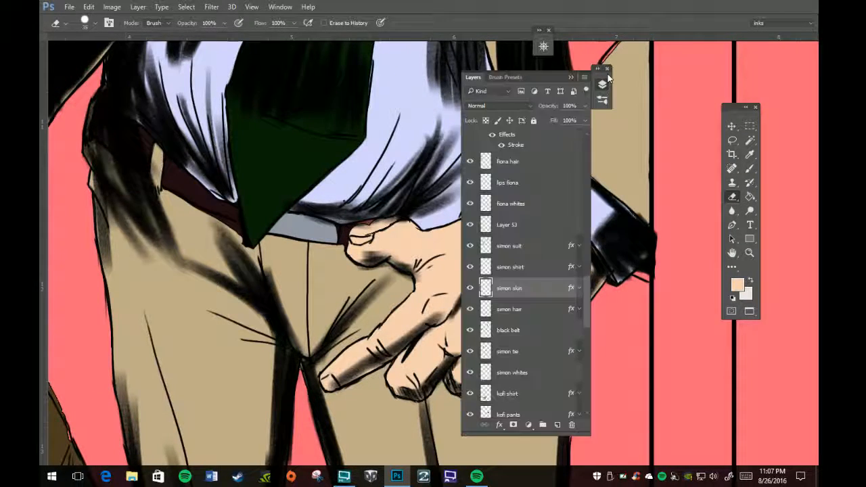
left_click(532, 252)
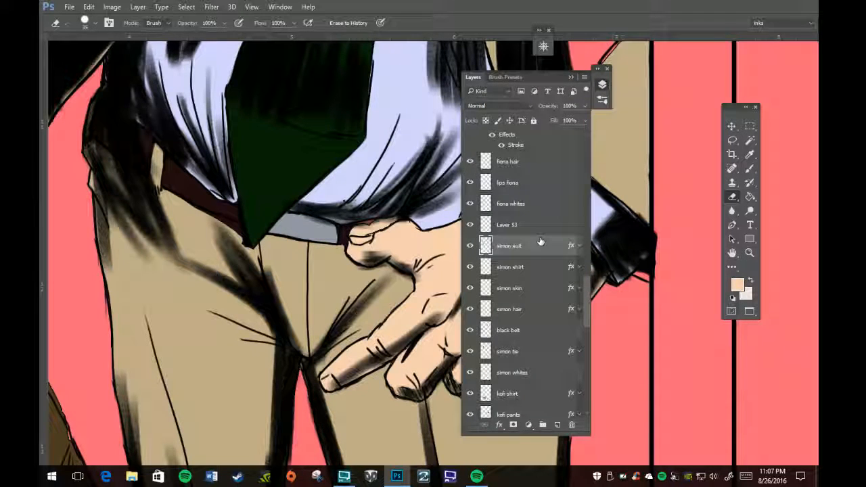
left_click(570, 77)
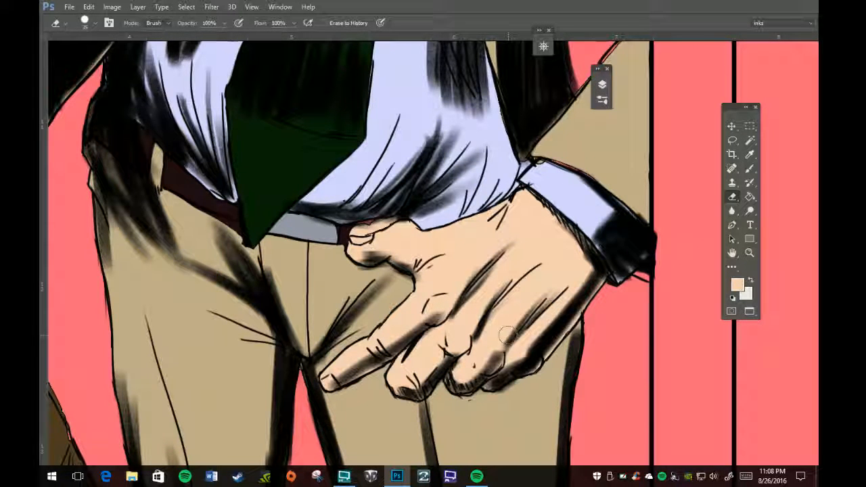
key("bracketleft")
key("bracketleft")
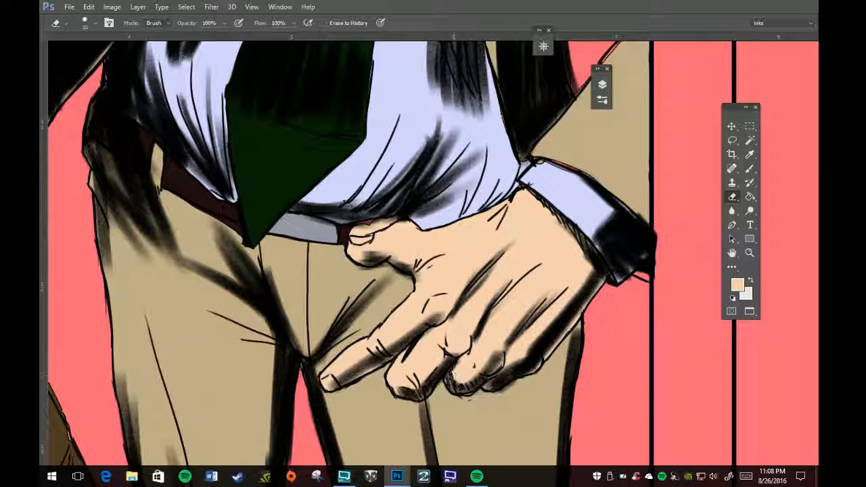
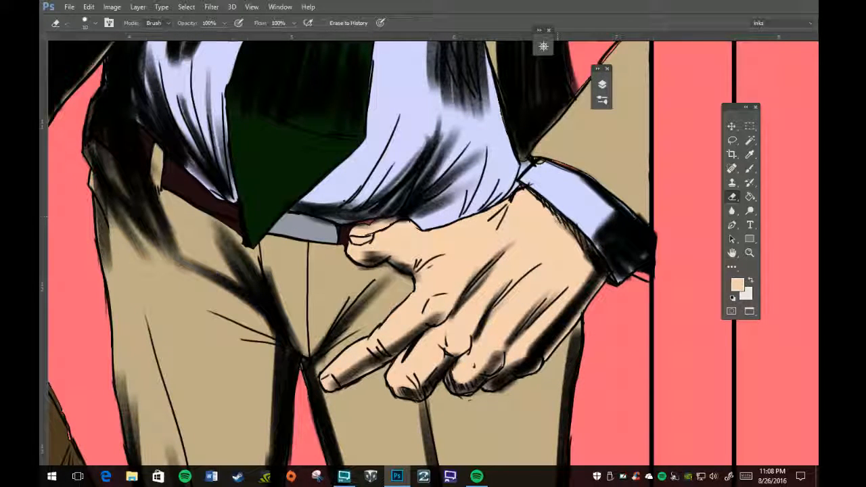
left_click(602, 84)
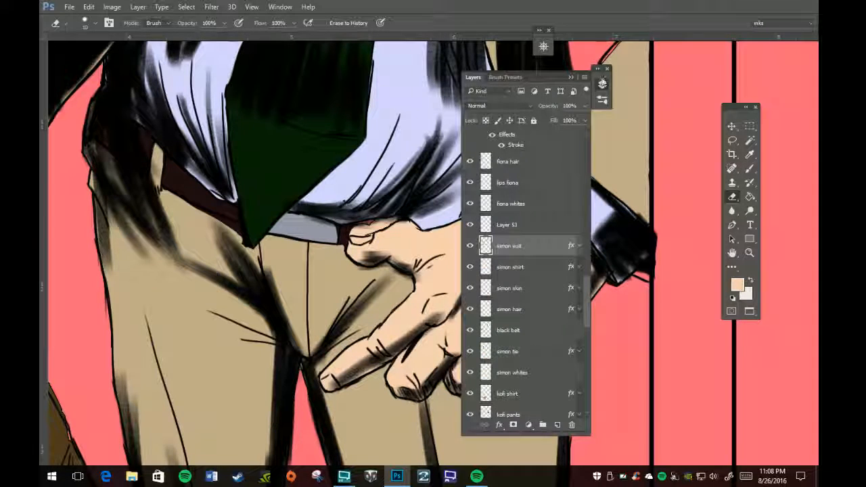
left_click(572, 77)
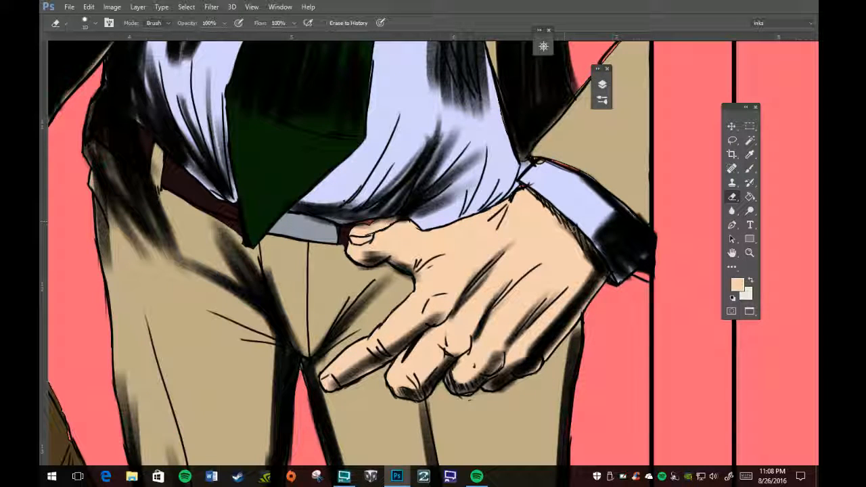
left_click(602, 84)
left_click(537, 250)
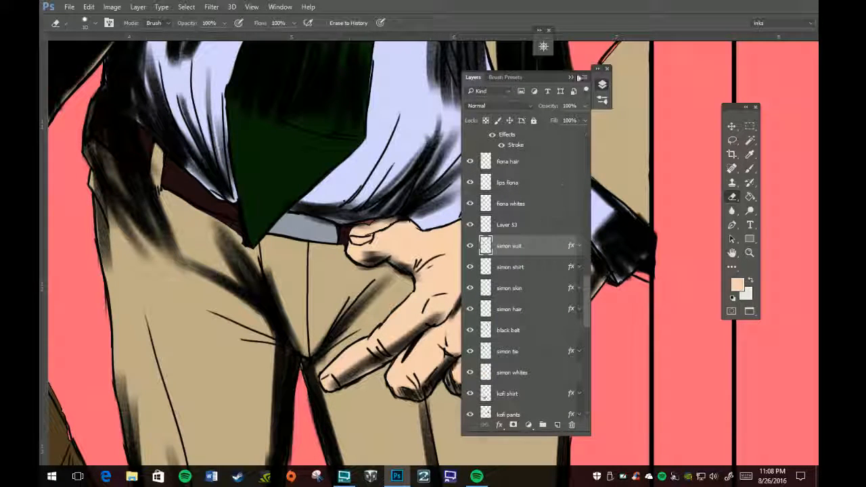
left_click(571, 77)
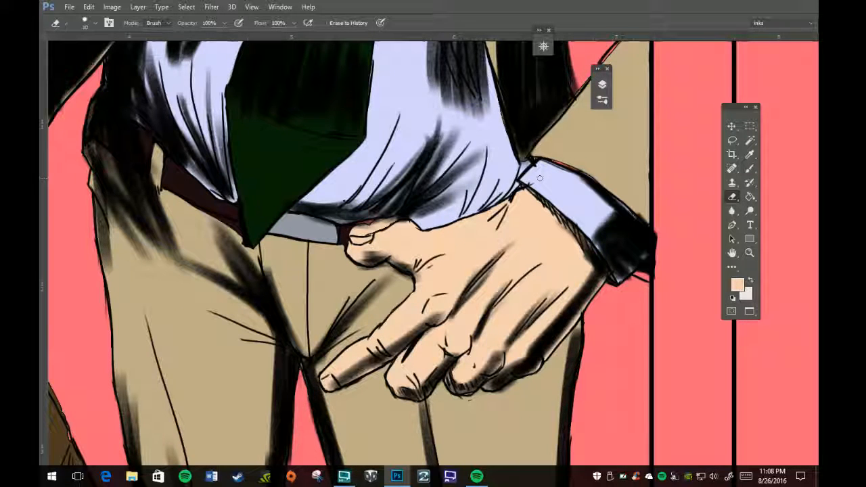
- On the simon skin layer, erase the stray colour covering the belt area above the thumb
left_click(602, 84)
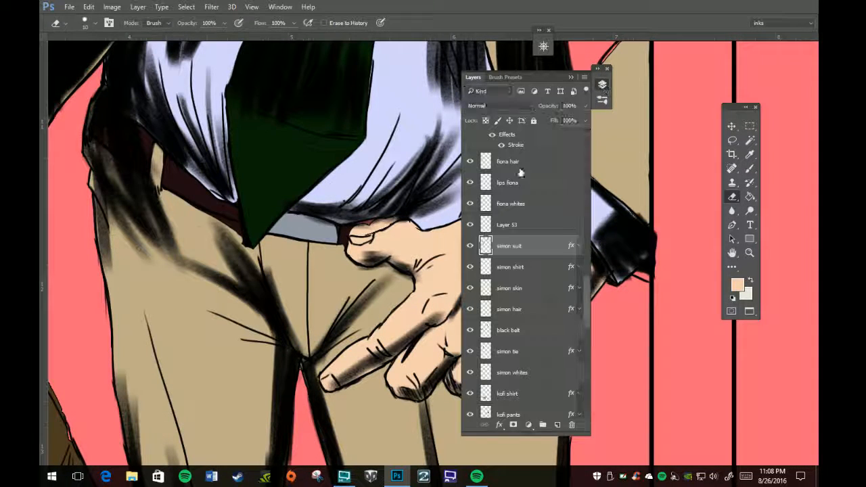
left_click(531, 288)
mouse_move(377, 222)
left_mouse_down()
mouse_move(352, 230)
mouse_move(400, 217)
mouse_move(380, 224)
mouse_move(403, 218)
left_mouse_up()
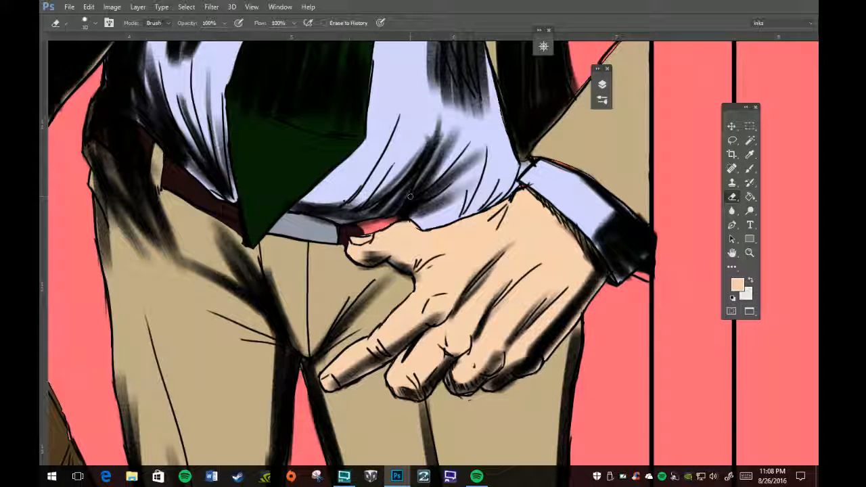
- Sample the belt's dark maroon and, on the black belt layer, paint the belt's lower edge beside the tie's tip
key("i")
left_click(198, 184)
key("b")
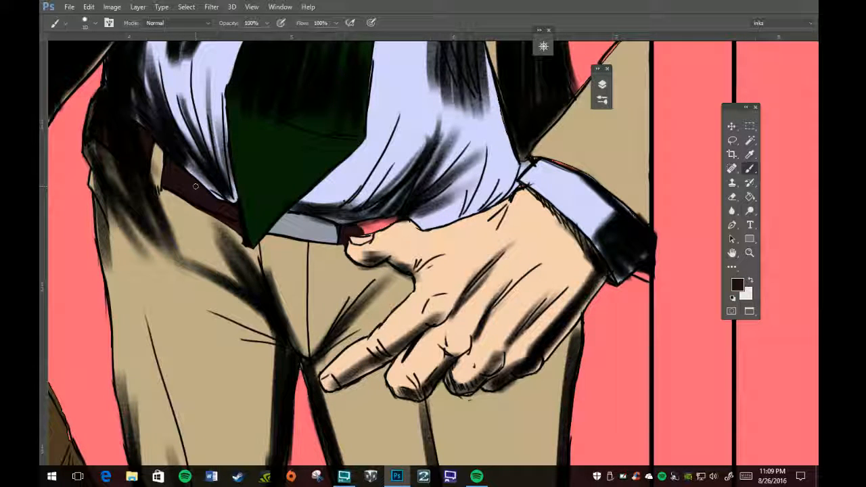
left_click(602, 87)
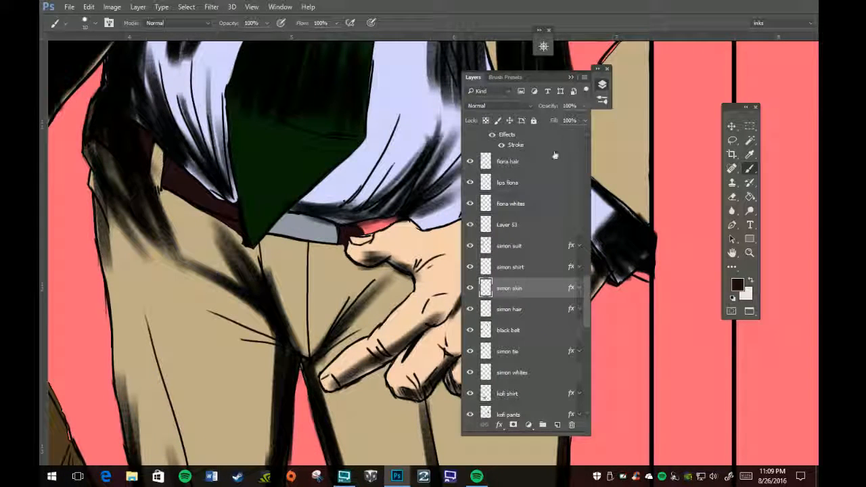
left_click(537, 328)
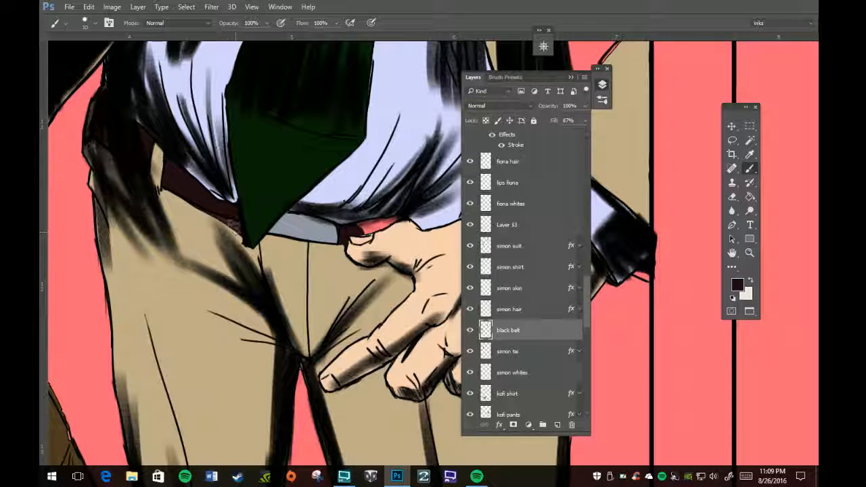
mouse_move(237, 229)
left_mouse_down()
mouse_move(238, 207)
mouse_move(244, 234)
left_mouse_up()
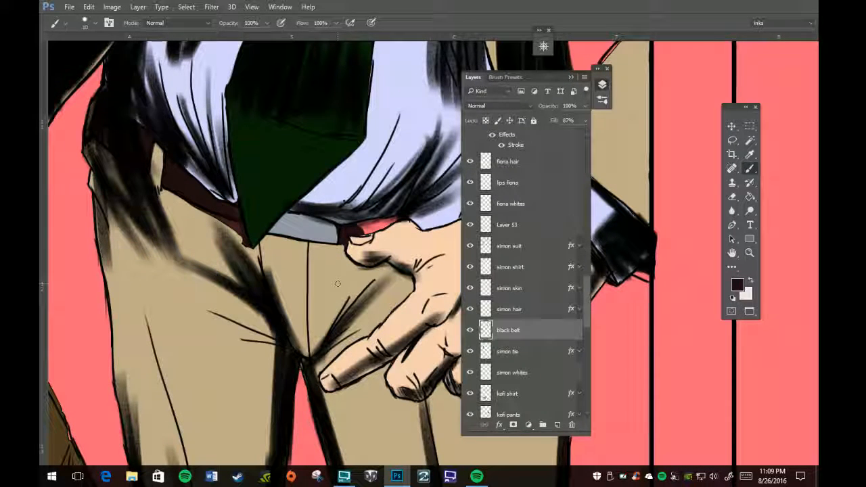
- Resample the belt's dark colour and paint it into the pink gap between the shirt and the thumb
key("i")
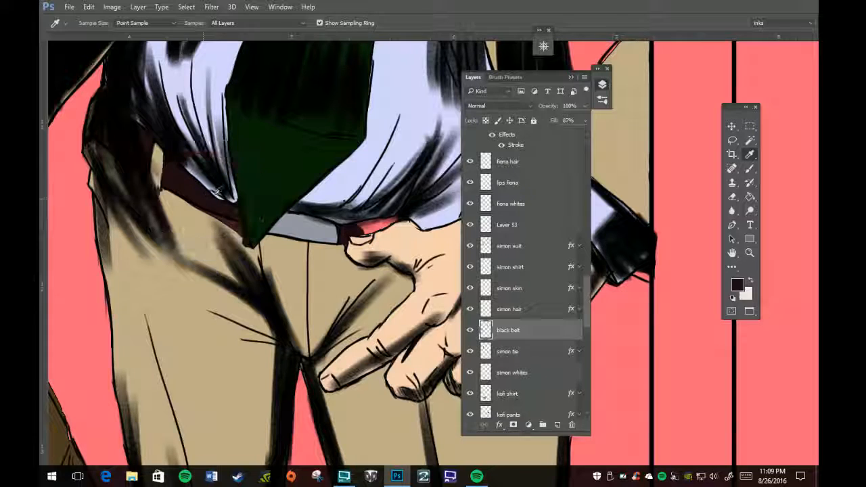
key("b")
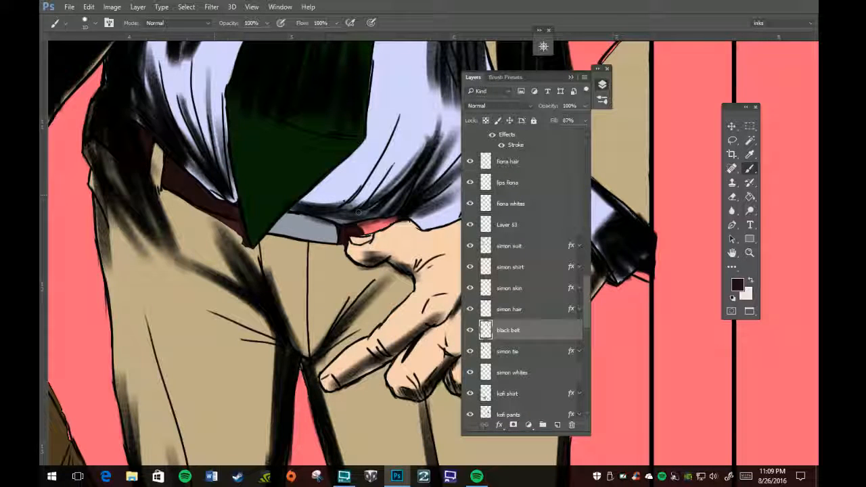
left_click_drag(352, 230, 364, 232)
key("i")
left_click(357, 231)
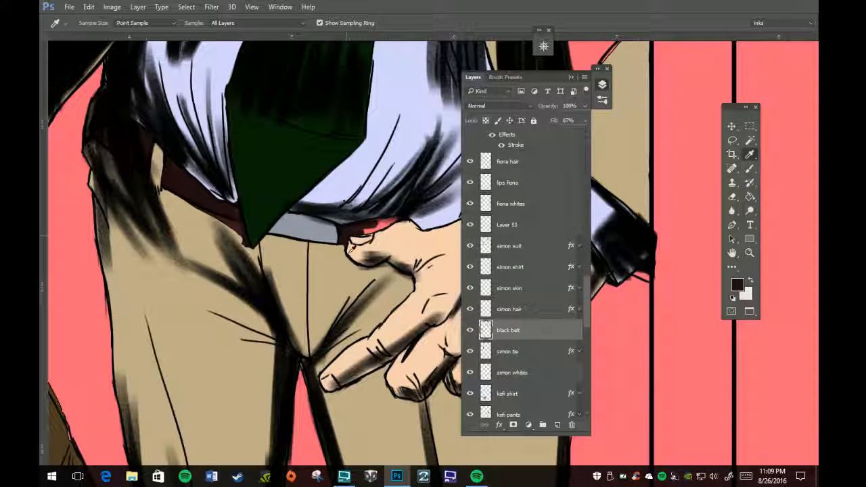
key("b")
left_click_drag(353, 231, 380, 226)
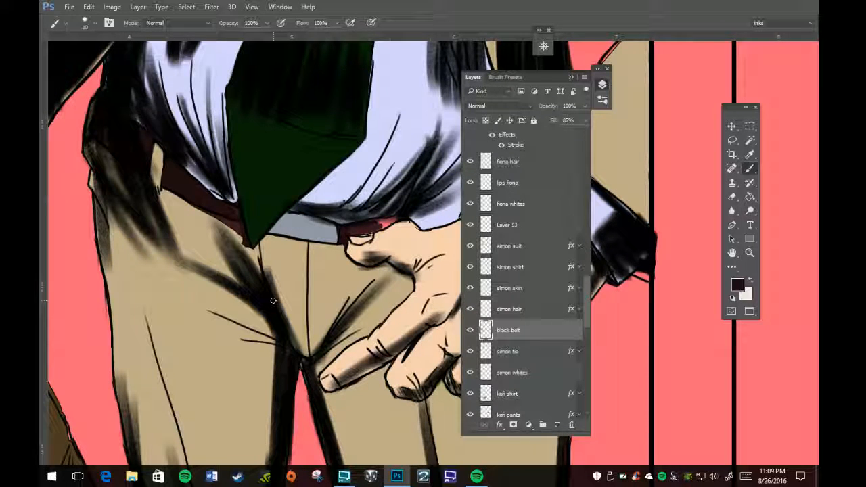
- Set the black belt layer's fill to 100% and repaint the belt above the thumb and beside the tie with sampled black
mouse_move(585, 120)
left_mouse_down()
mouse_move(575, 135)
mouse_move(590, 134)
left_mouse_up()
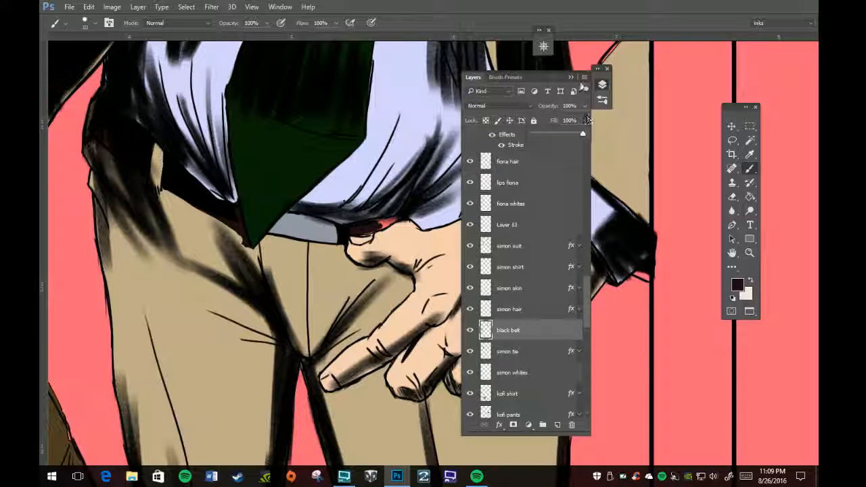
left_click(572, 76)
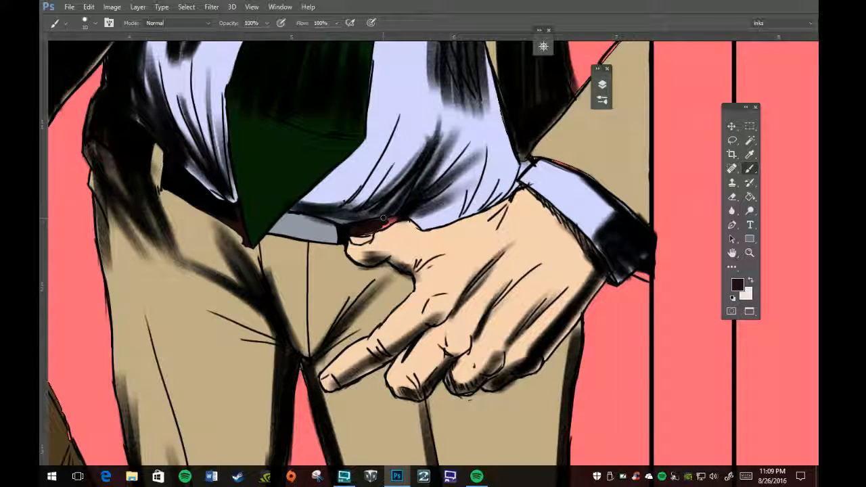
key("i")
left_click(348, 232)
key("b")
mouse_move(366, 229)
left_mouse_down()
mouse_move(341, 240)
mouse_move(367, 222)
mouse_move(389, 219)
mouse_move(369, 229)
left_mouse_up()
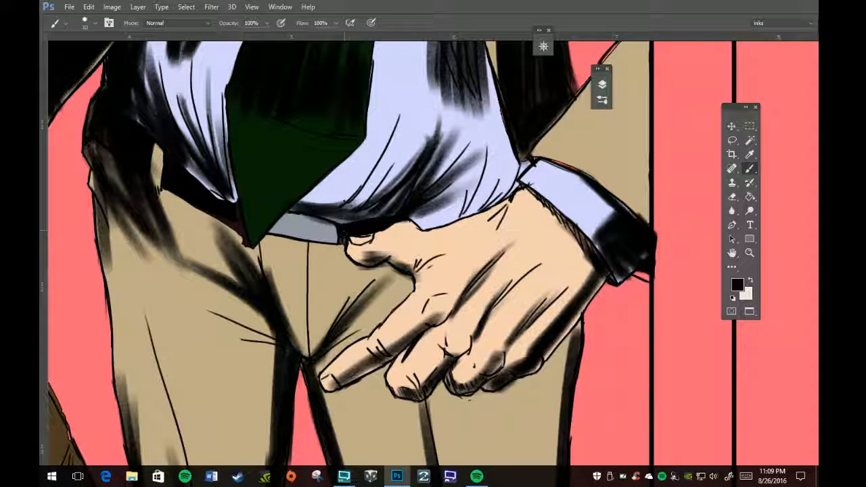
mouse_move(232, 211)
left_mouse_down()
mouse_move(252, 221)
mouse_move(227, 207)
mouse_move(240, 204)
mouse_move(242, 182)
mouse_move(254, 218)
mouse_move(245, 199)
left_mouse_up()
key("e")
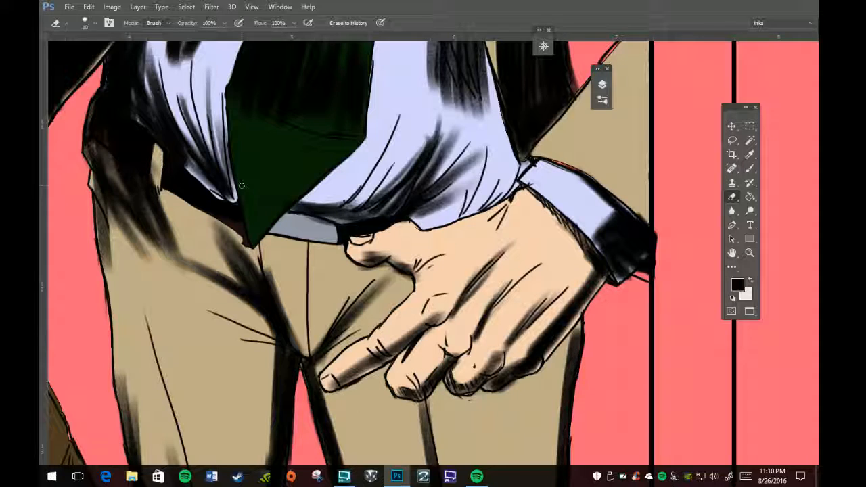
- Sample the trousers' tan and, on the simon suit layer, paint along the belt's lower edge up to the tie's tip
left_click(602, 84)
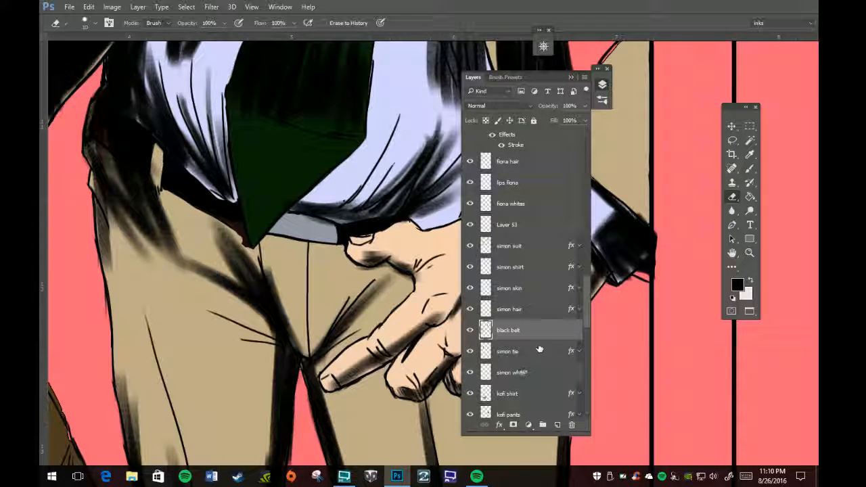
left_click(531, 249)
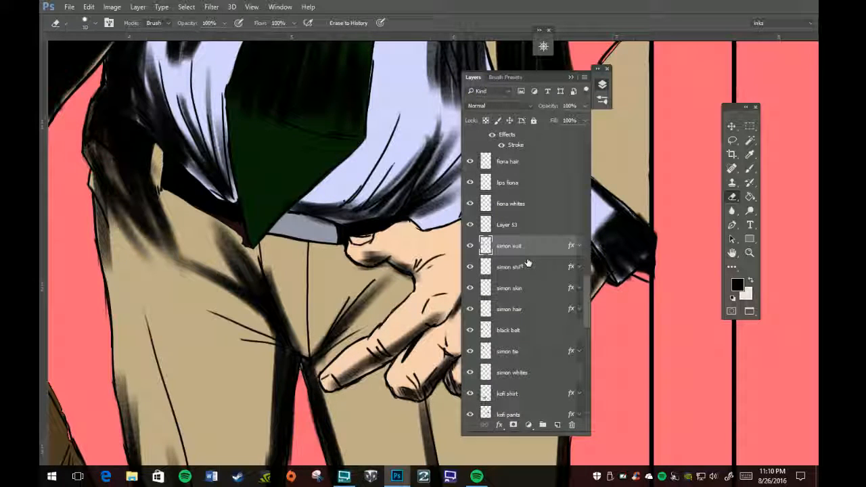
key("i")
left_click(391, 413)
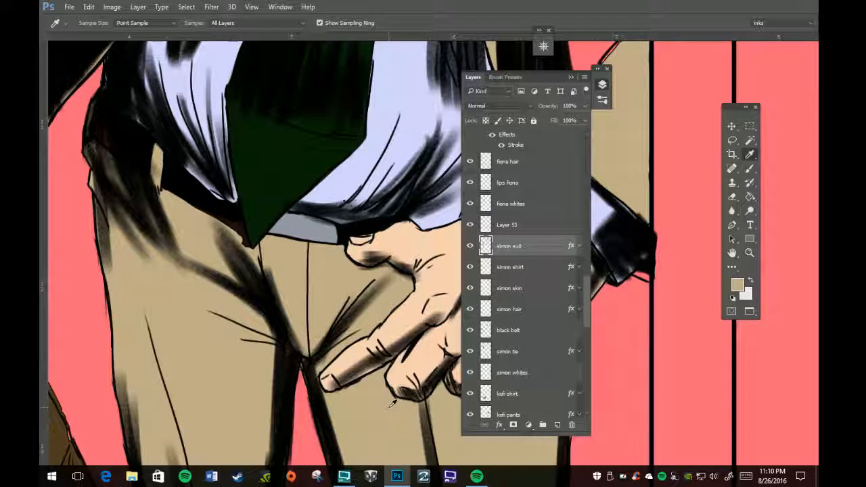
key("b")
mouse_move(202, 212)
left_mouse_down()
mouse_move(236, 226)
mouse_move(246, 250)
mouse_move(249, 238)
mouse_move(235, 232)
left_mouse_up()
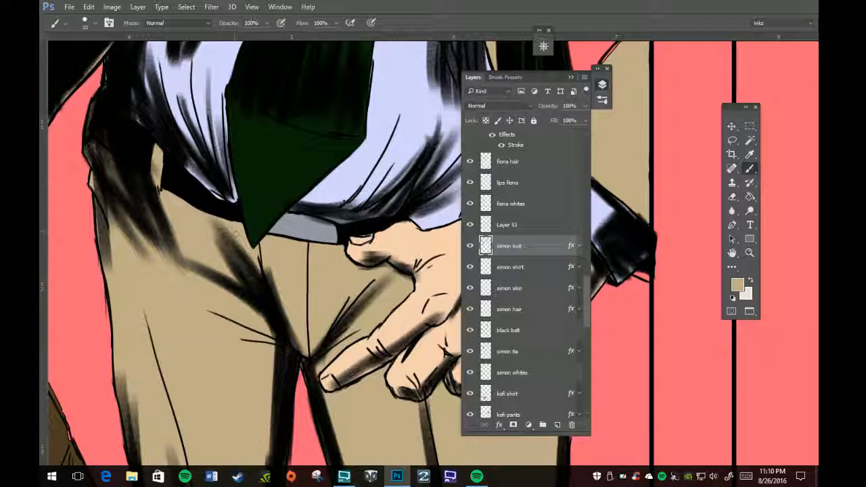
key("e")
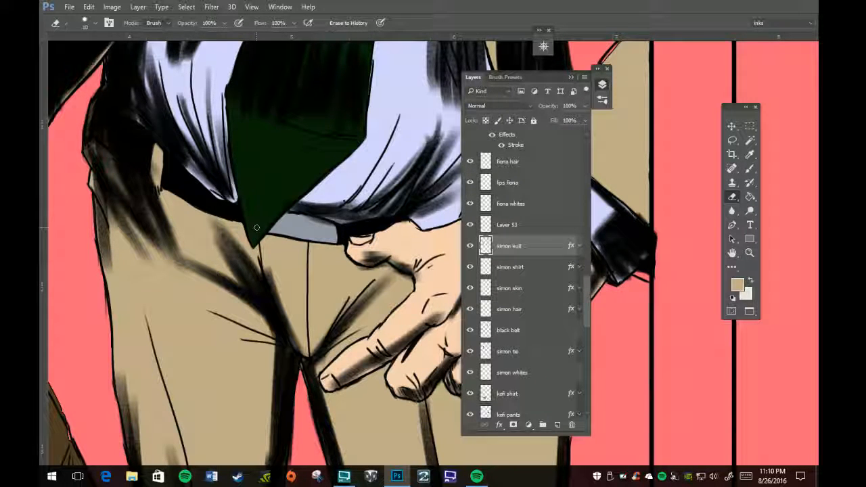
- Sample the shirt's pale lavender and, on the simon shirt layer, fill the shirt's lower corner beside the tie
left_click(541, 268)
key("i")
left_click(359, 170)
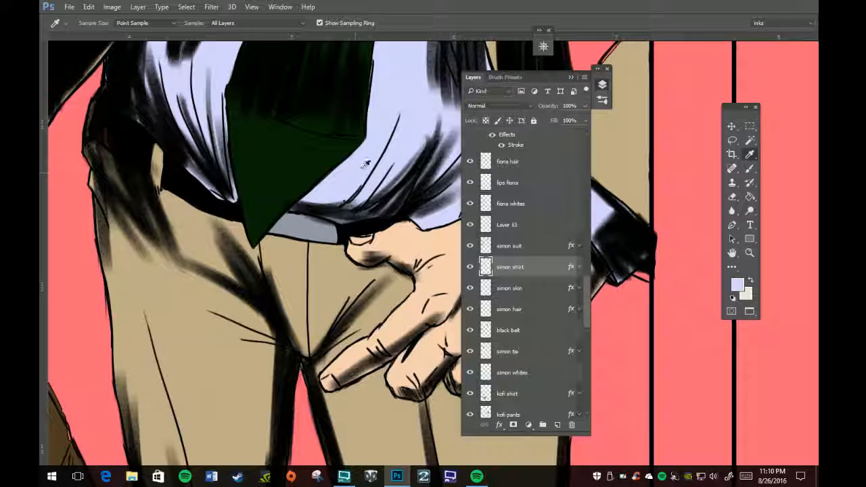
key("b")
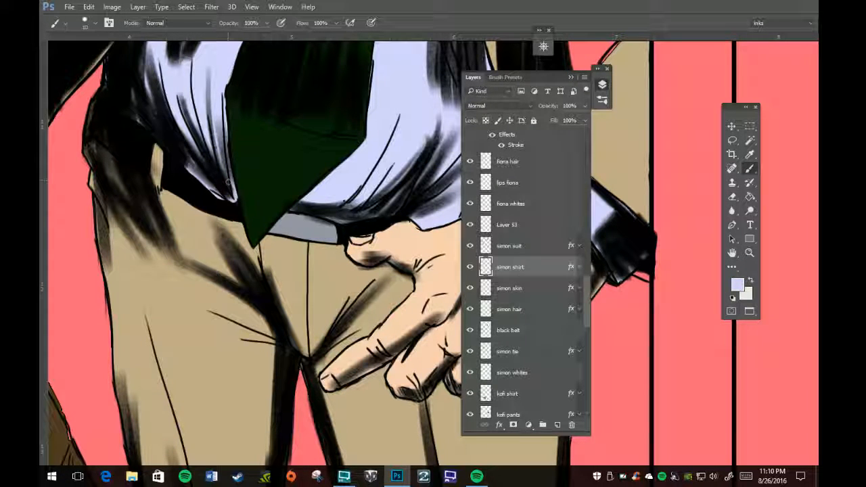
left_click_drag(224, 187, 233, 198)
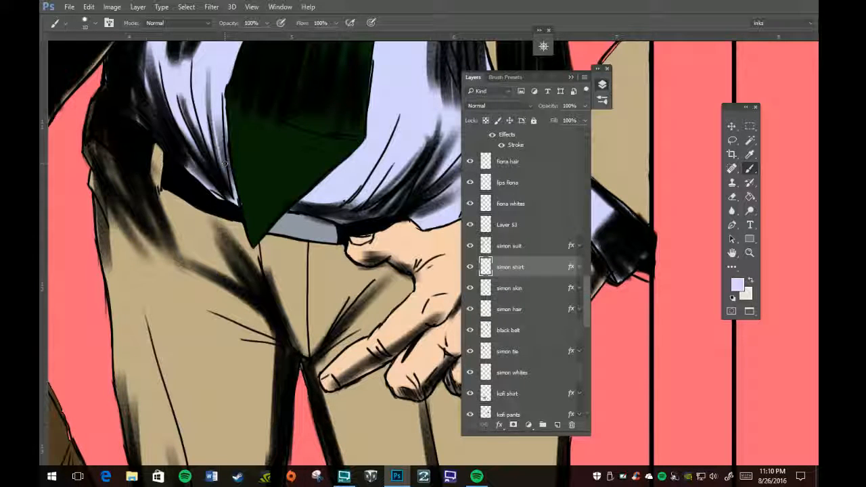
left_click(570, 78)
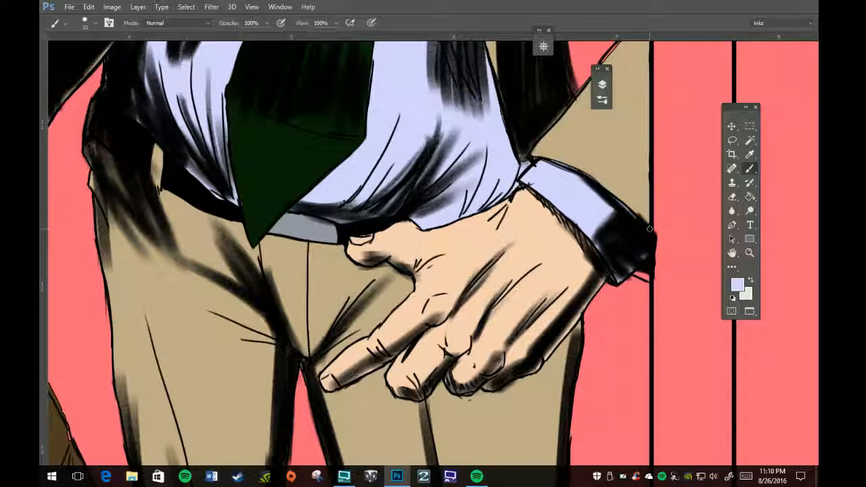
- On the simon suit layer, erase the stray colour along the jacket cuff's outer edge at the panel border
key("e")
left_click(602, 84)
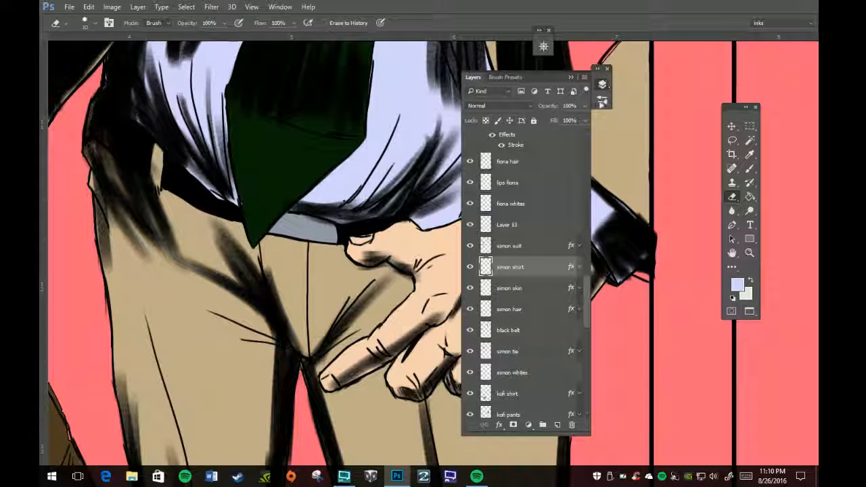
left_click(514, 245)
left_click(572, 77)
left_click_drag(632, 215, 650, 236)
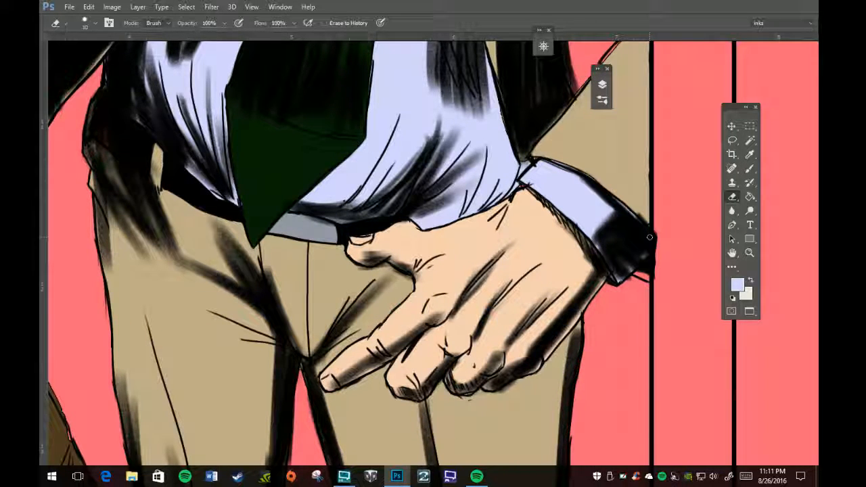
- Sample the shirt's pale lavender and make the simon shirt layer active for touching up the shirt beside the wrist
key("i")
left_click(501, 158)
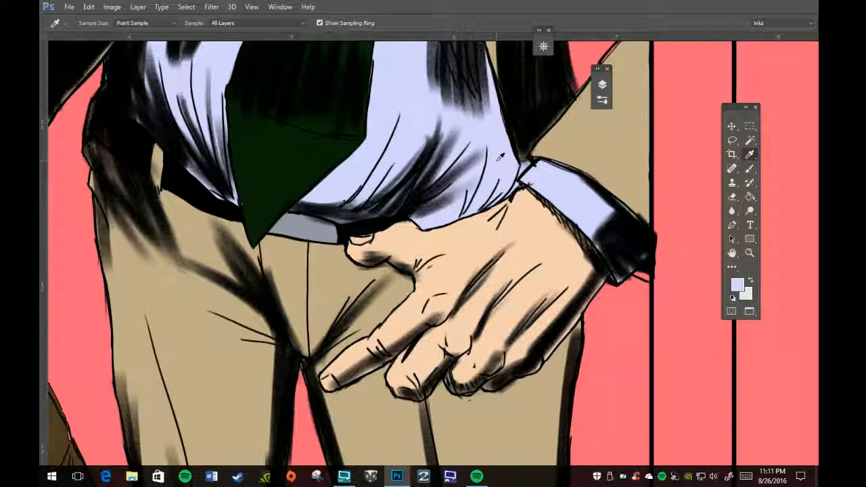
key("b")
left_click(602, 85)
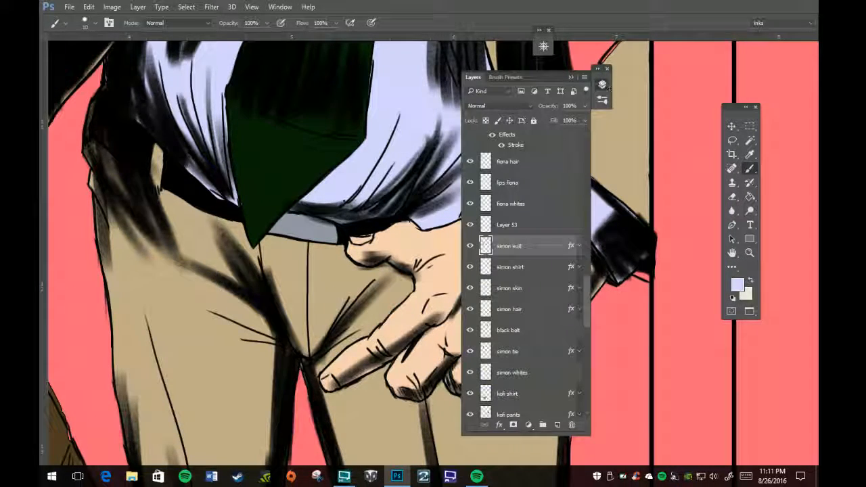
left_click(539, 268)
left_click(571, 77)
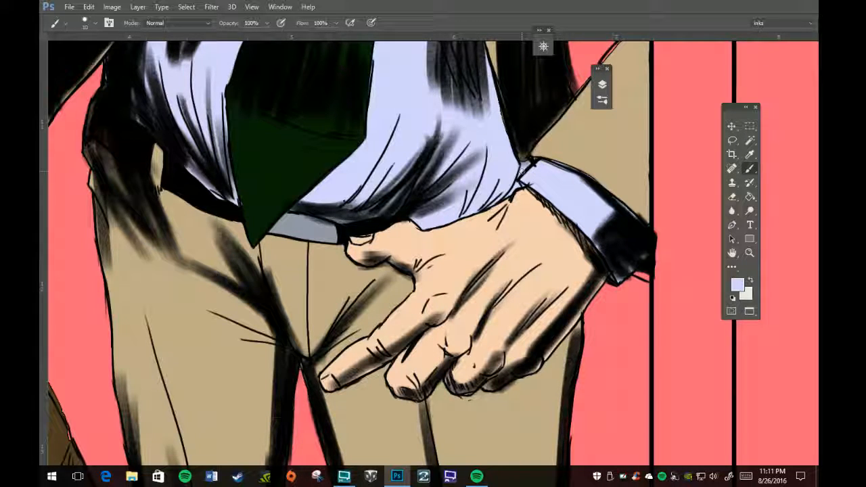
- Sample the trousers' tan and, on the simon suit layer, touch up the colour along the trouser legs
scroll(402, 203, "down", 6)
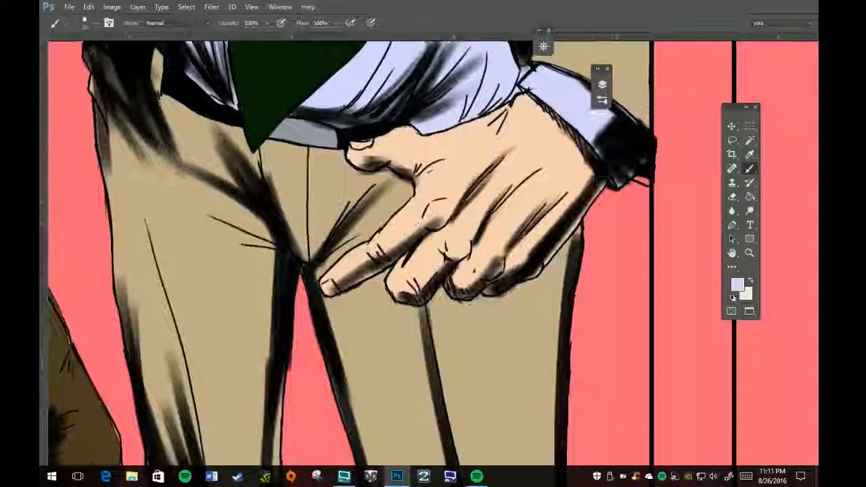
scroll(424, 174, "down", 2)
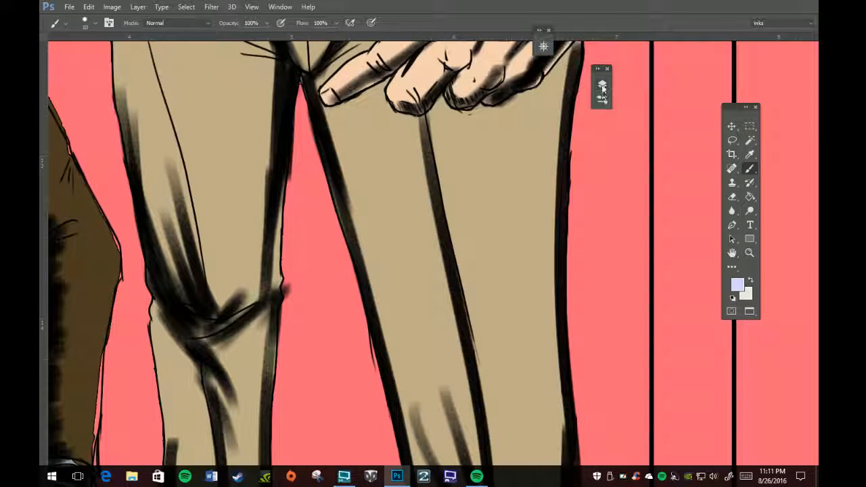
left_click(602, 83)
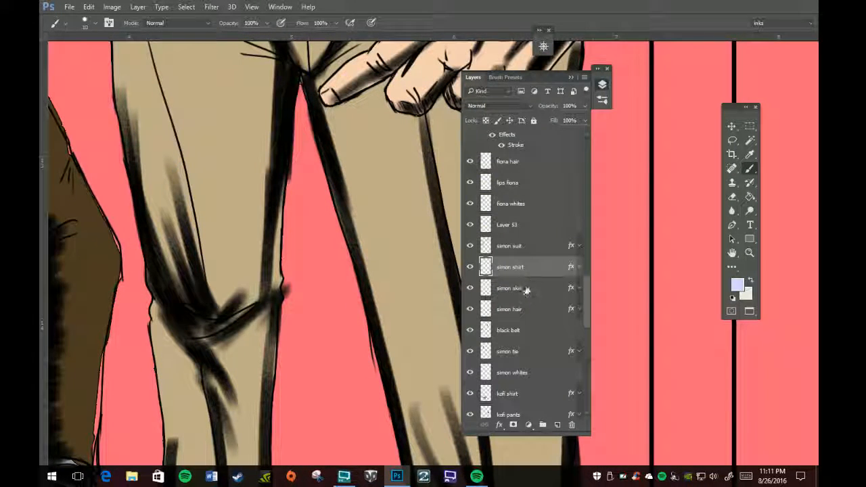
left_click(524, 246)
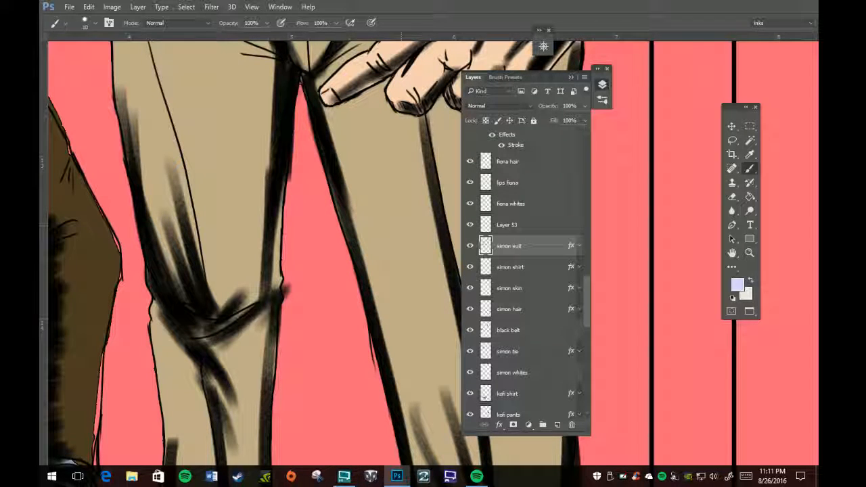
key("i")
left_click(380, 201)
key("b")
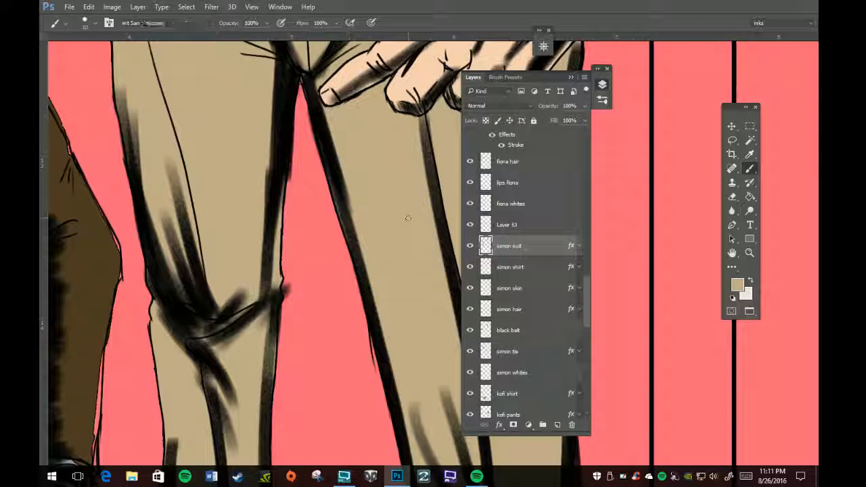
left_click(571, 78)
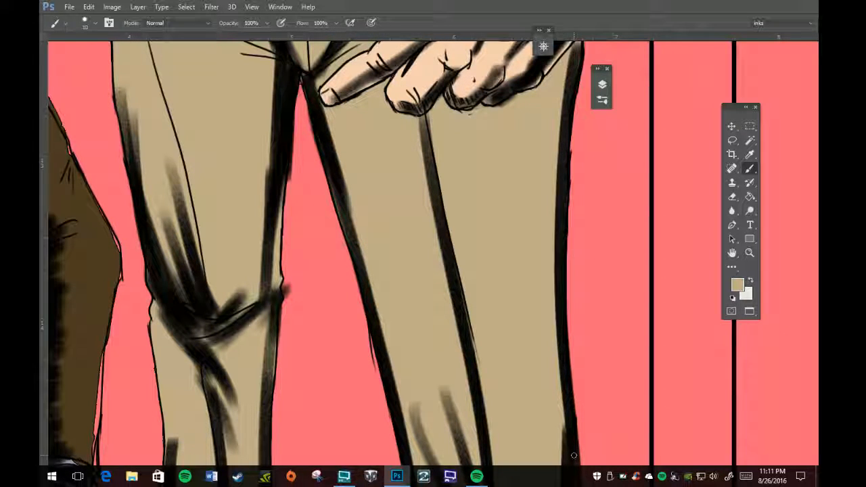
- Touch up the tan edges of Simon's jacket on the simon suit layer, alternating between brush and eraser
key("z")
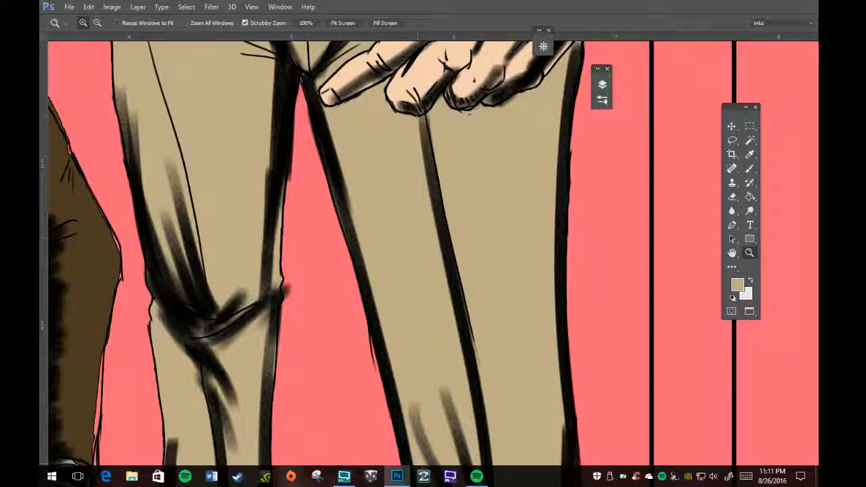
left_click(407, 297, "alt")
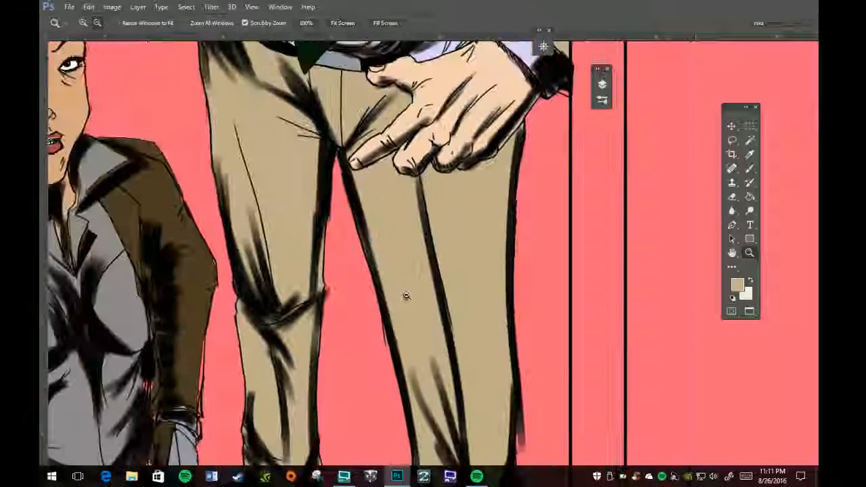
left_click(407, 297, "alt")
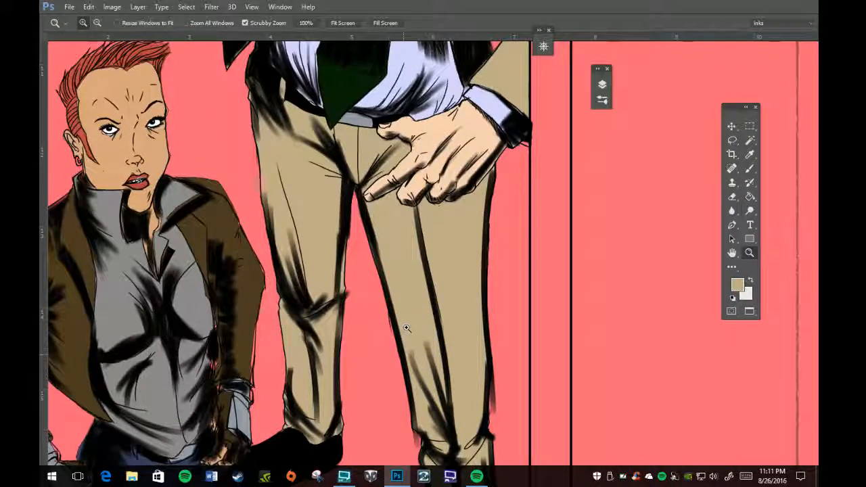
scroll(407, 325, "up", 5)
scroll(408, 320, "up", 3)
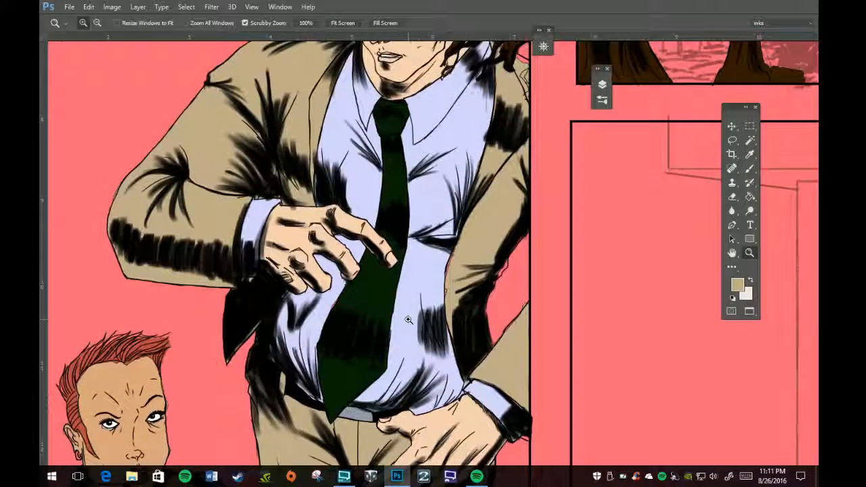
key("b")
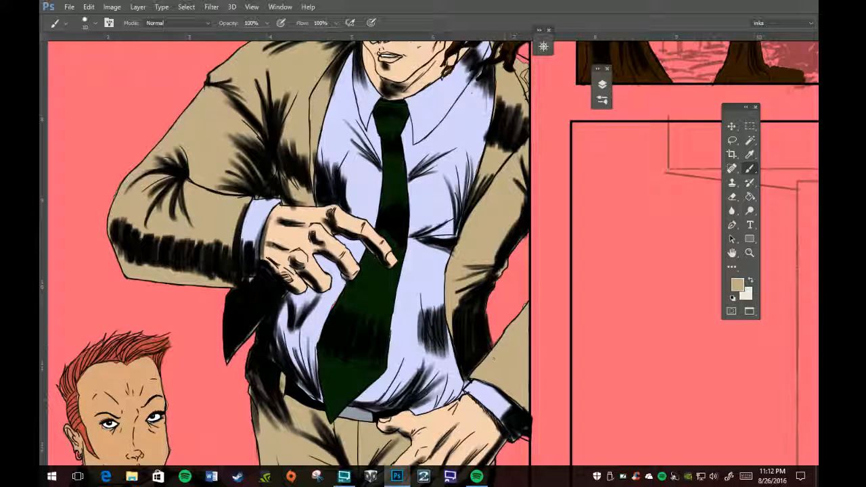
key("e")
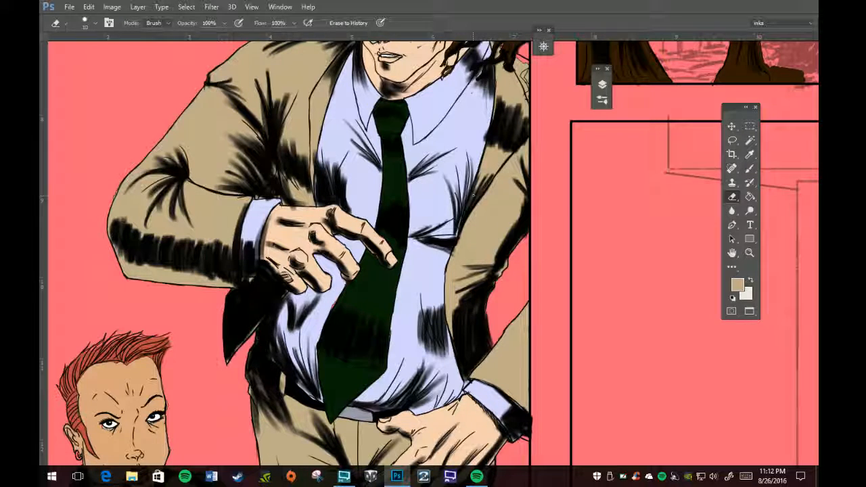
key("b")
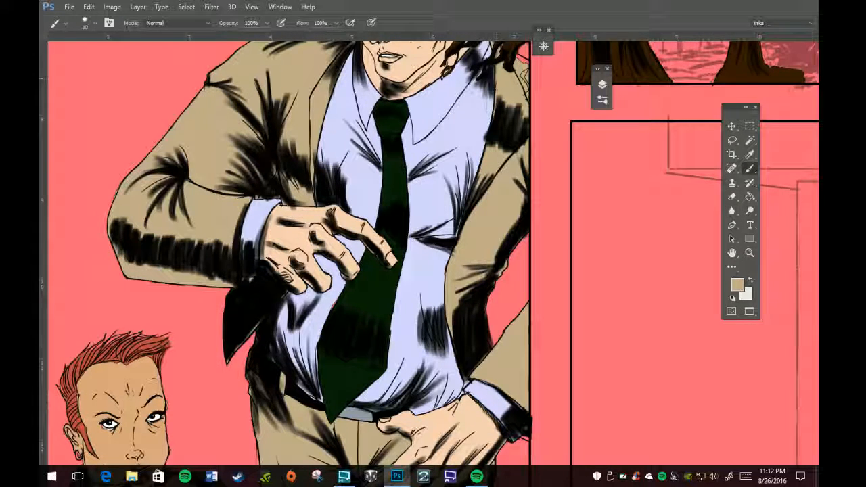
- Save the comic page file with the cleaned-up flats
scroll(288, 257, "up", 3)
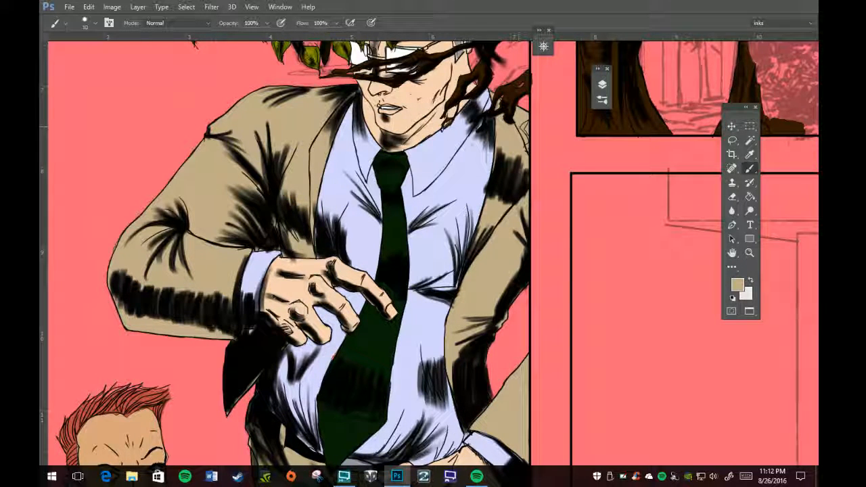
scroll(433, 257, "up", 3)
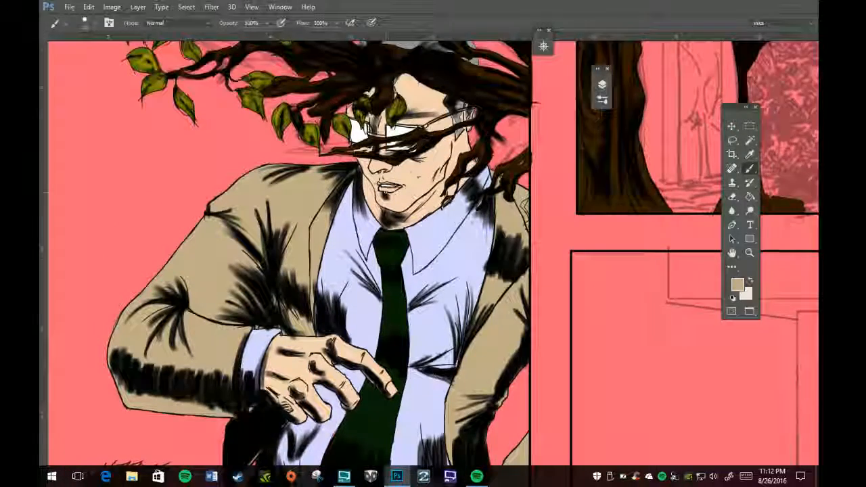
scroll(433, 257, "up", 2)
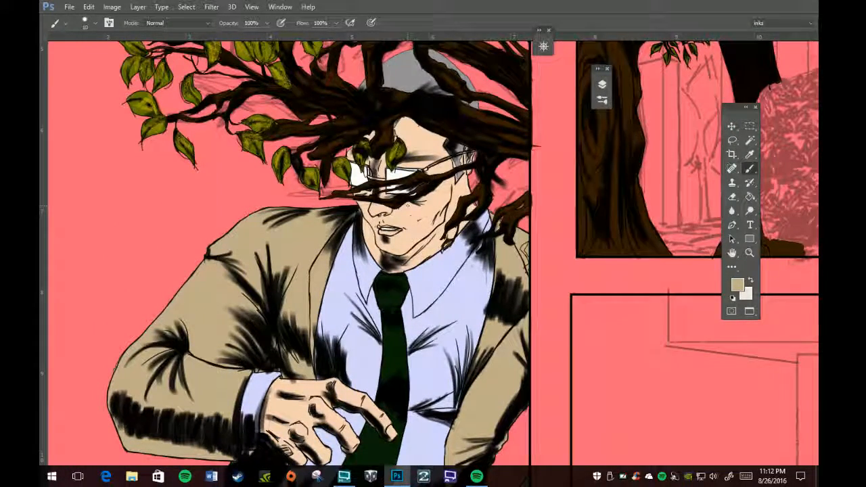
left_click(70, 6)
left_click(86, 117)
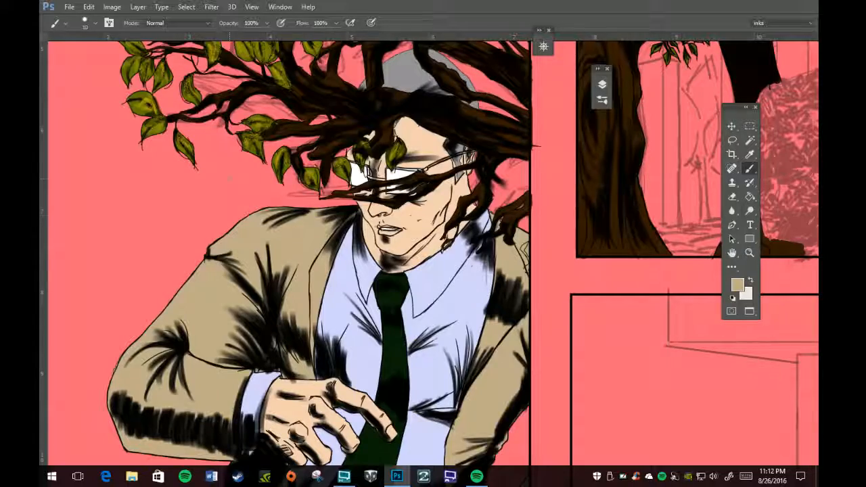
- Examine Simon's figure from head to trouser legs for remaining gaps or spills in the flat colours
scroll(433, 251, "down", 10)
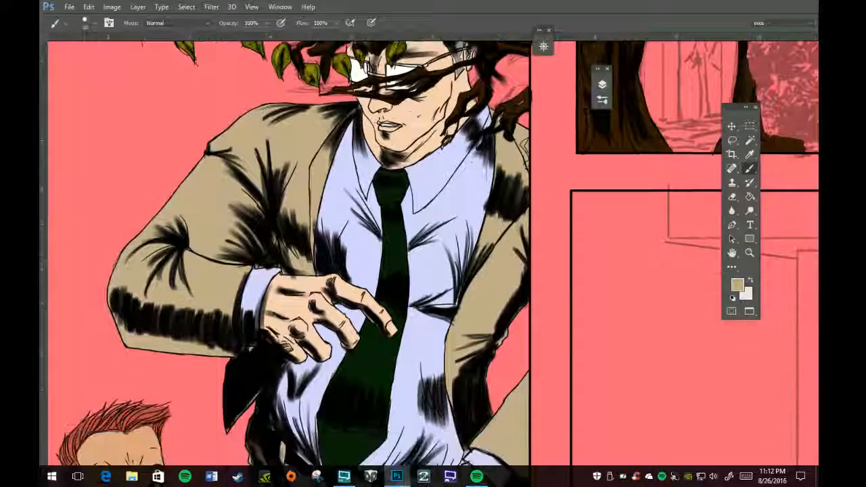
scroll(284, 250, "down", 8)
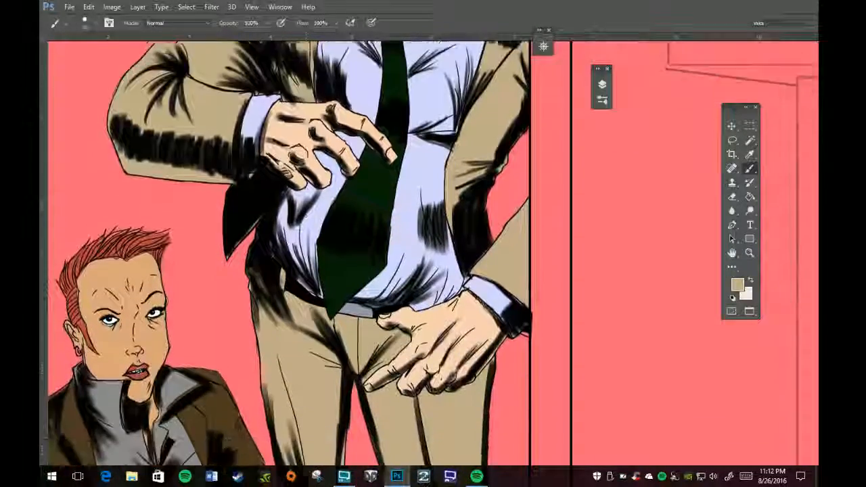
scroll(284, 250, "down", 8)
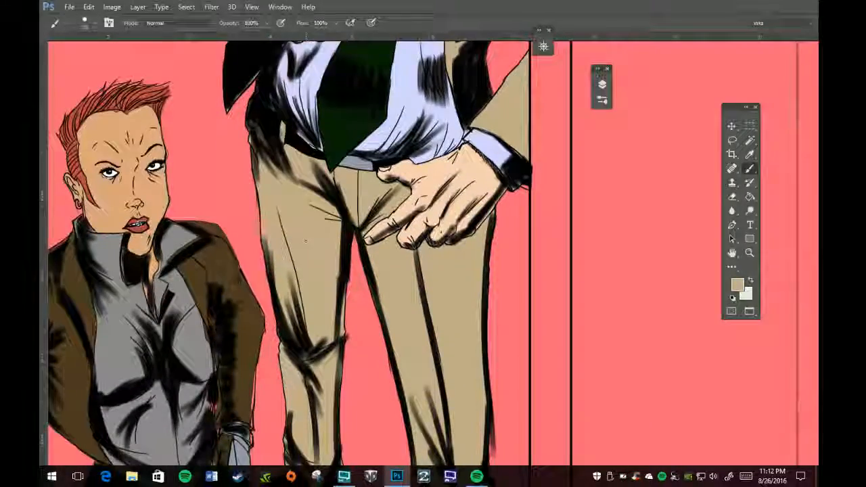
scroll(284, 250, "down", 2)
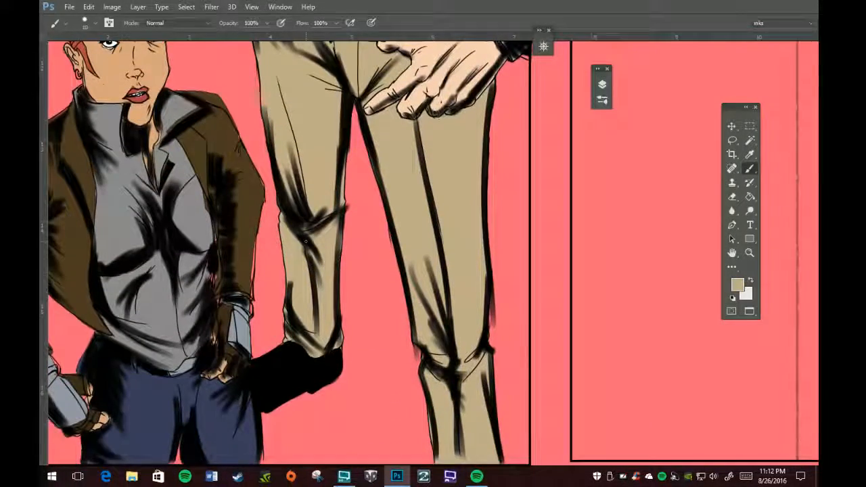
scroll(284, 251, "up", 6)
scroll(284, 250, "up", 9)
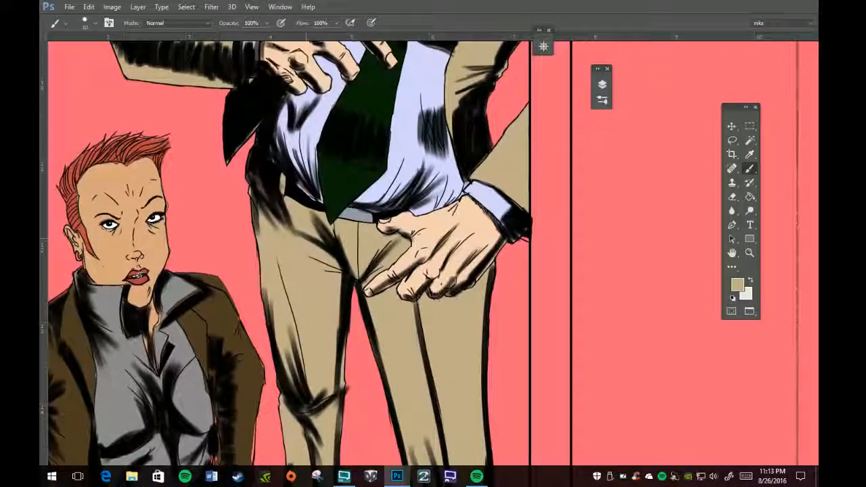
scroll(284, 251, "up", 8)
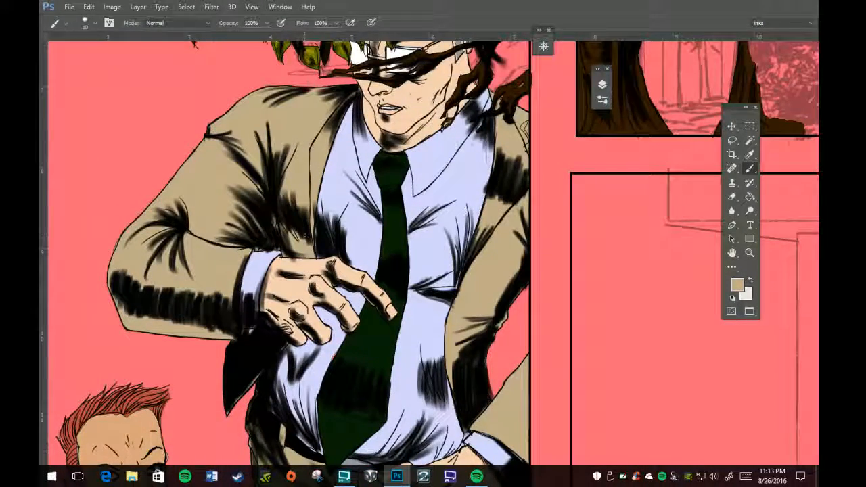
scroll(398, 235, "up", 3)
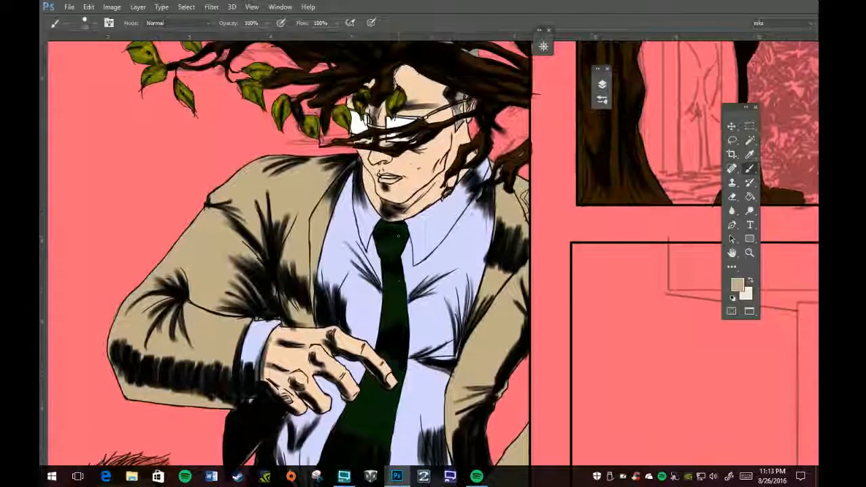
scroll(396, 230, "down", 4)
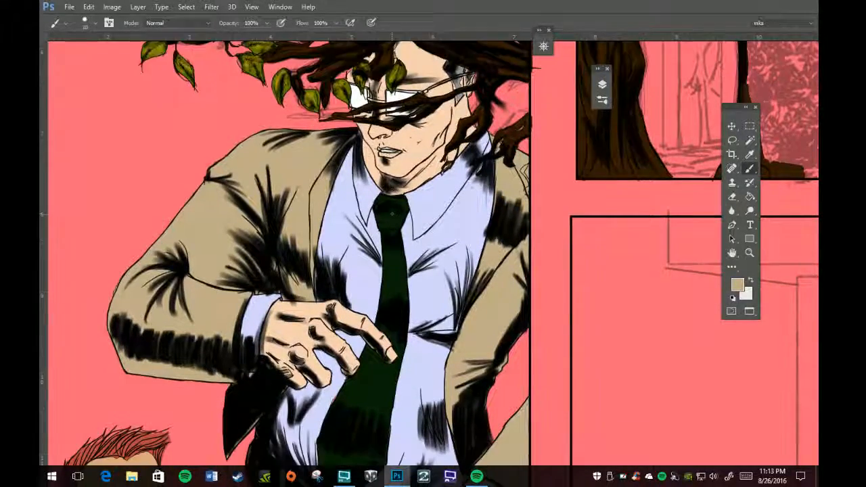
scroll(390, 213, "down", 2)
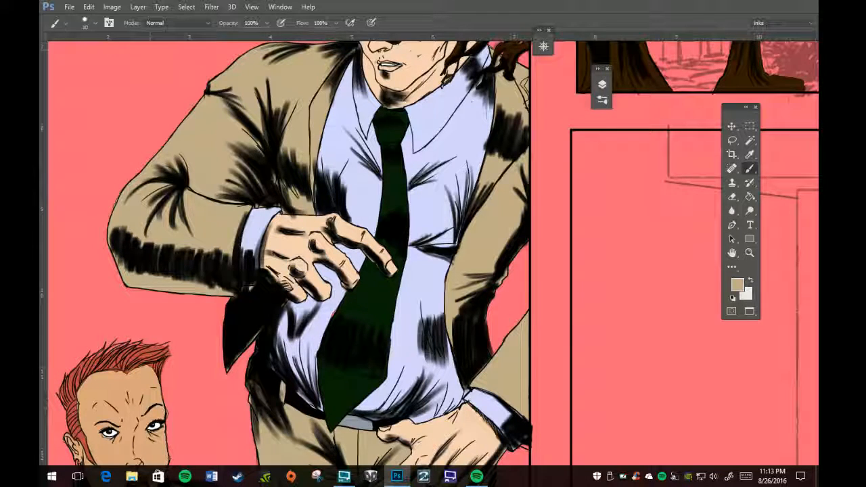
left_click(69, 7)
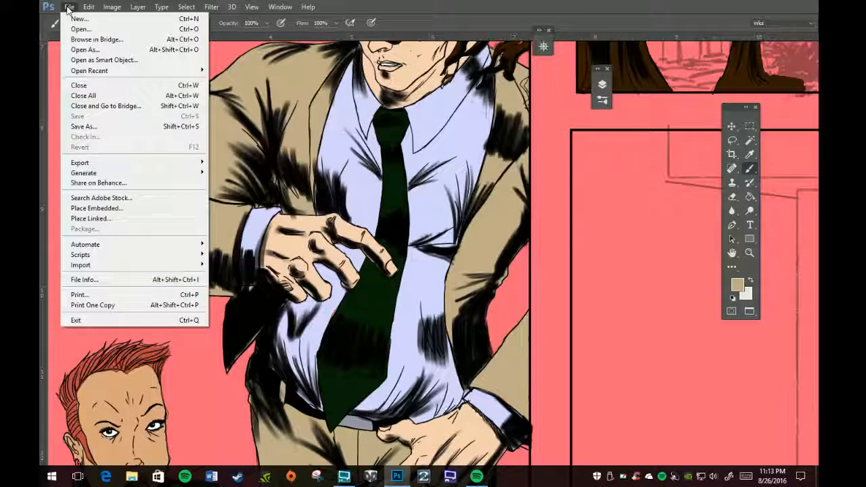
left_click(68, 9)
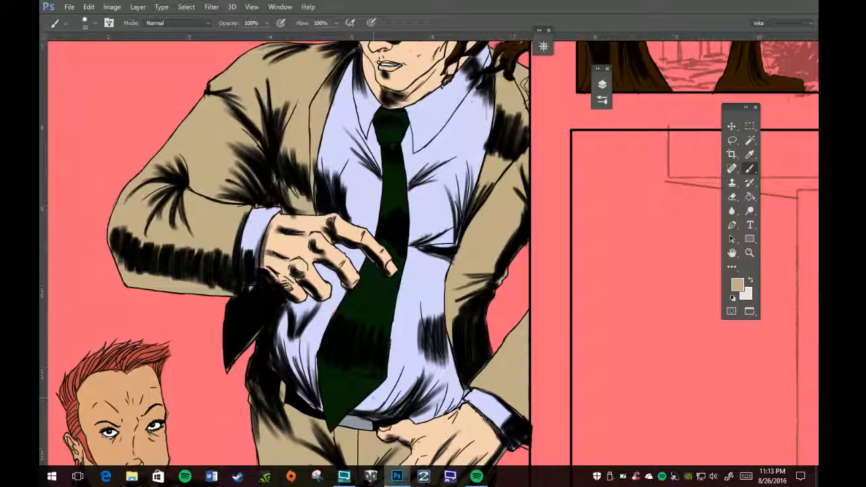
mouse_move(343, 476)
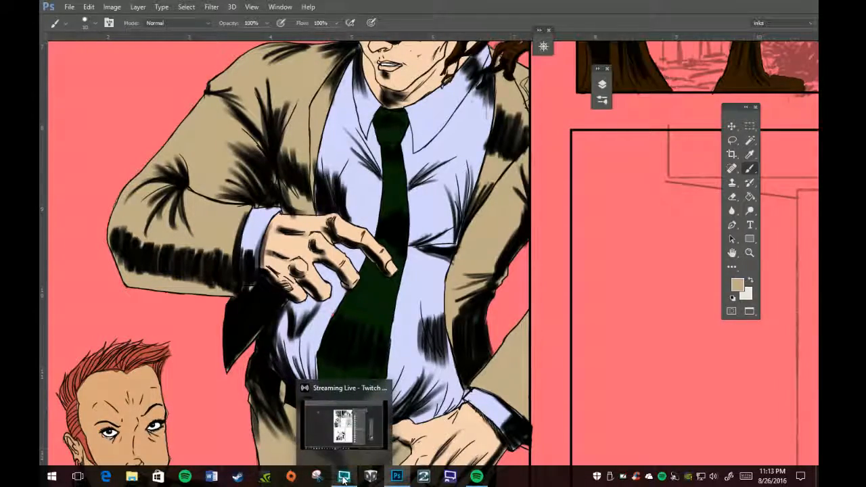